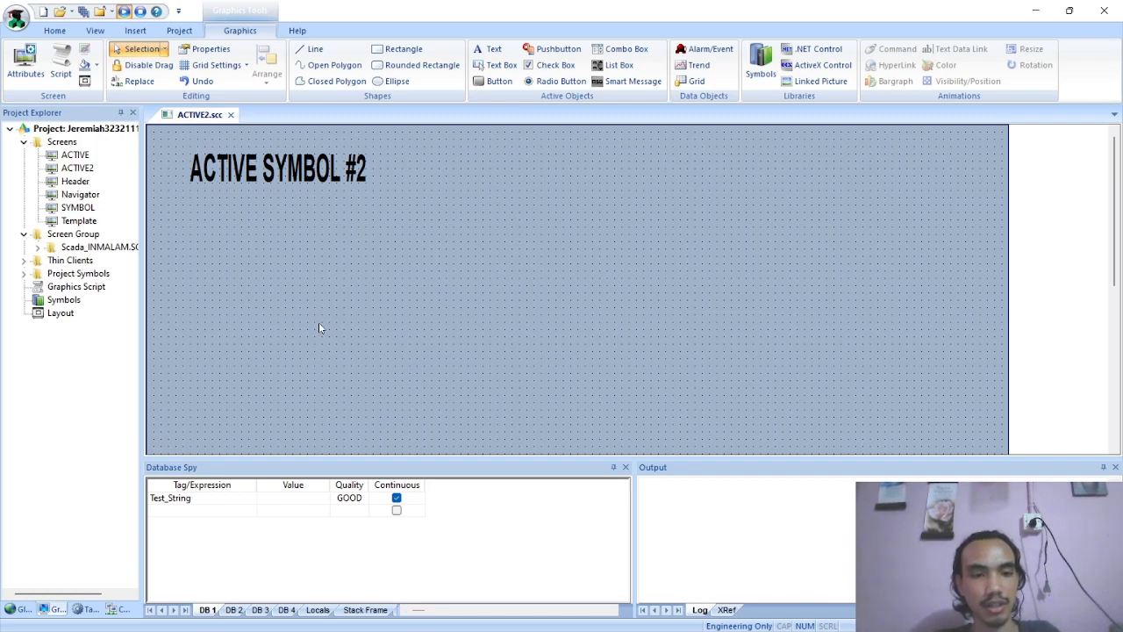
Switch to the Active Object2 PDF, skim its List Box instructions, and return to InduSoft Web Studio
key(alt+Tab)
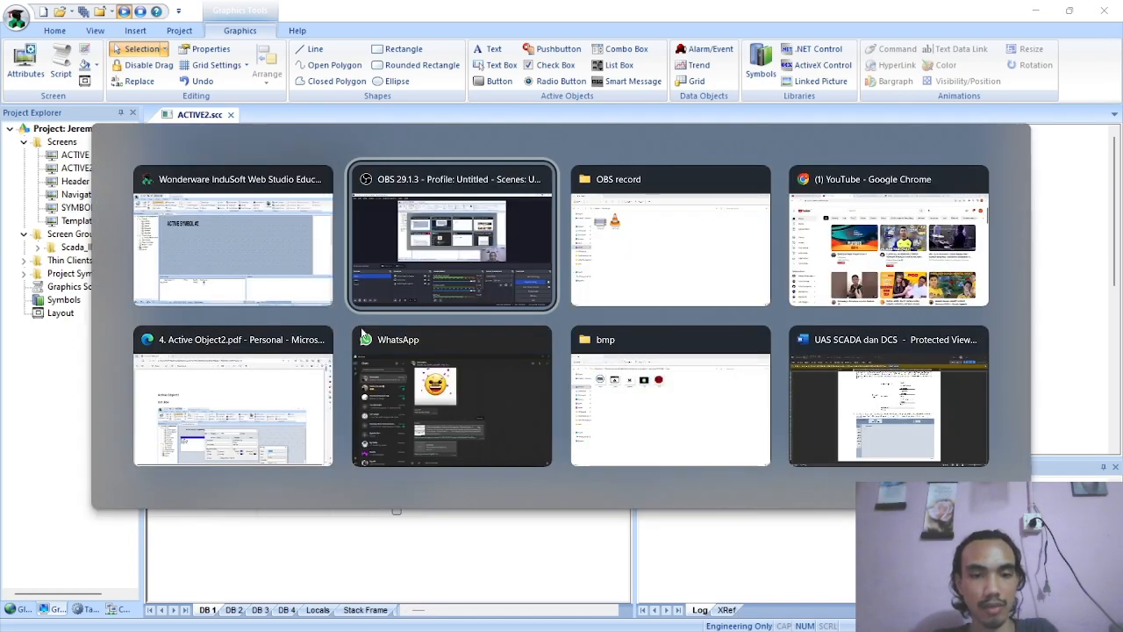
click(211, 372)
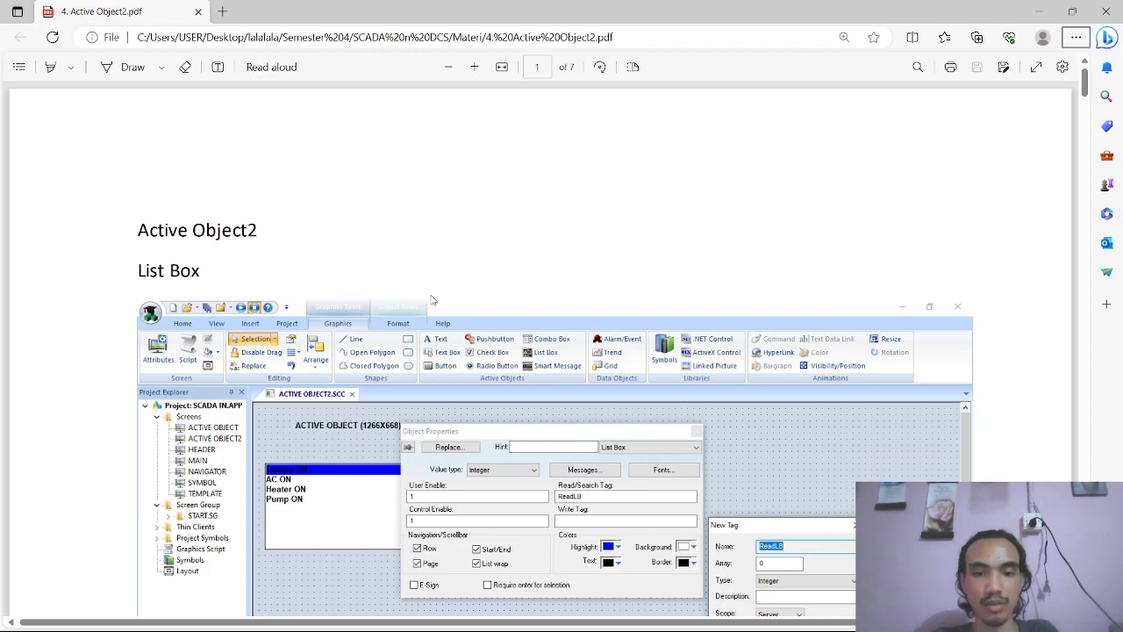
scroll(430, 300, down, 12)
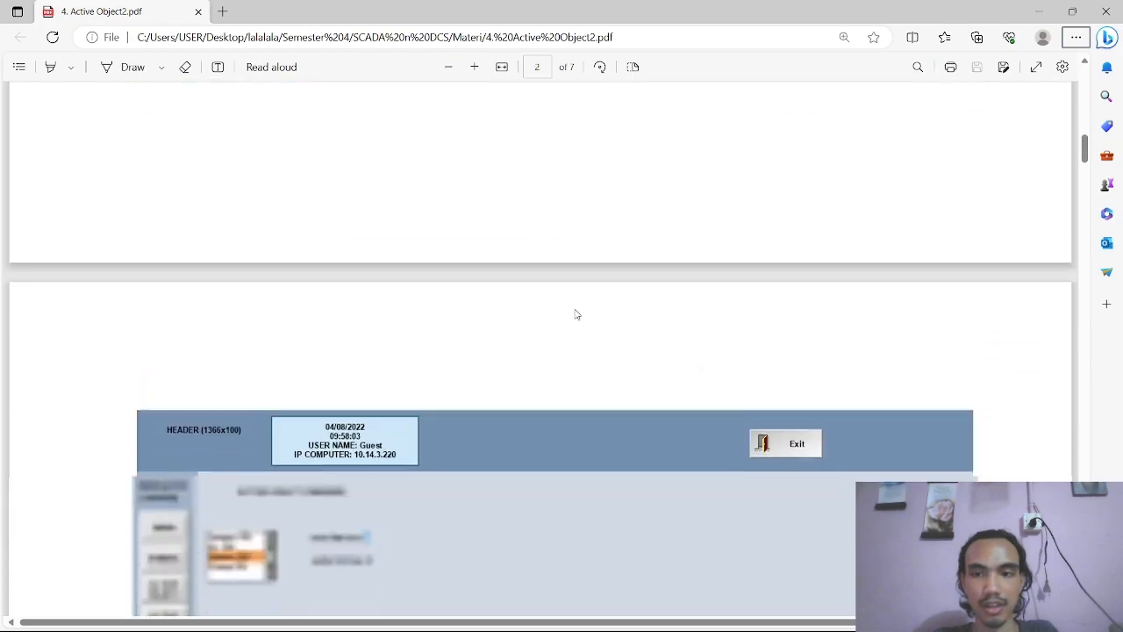
scroll(576, 314, up, 12)
key(alt+Tab)
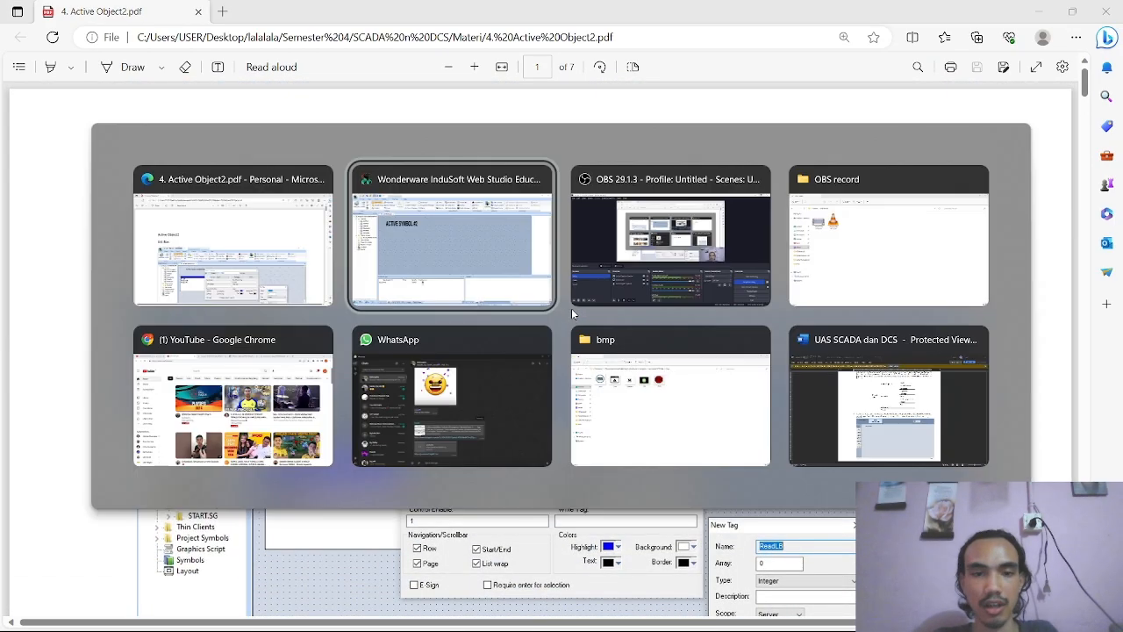
click(407, 269)
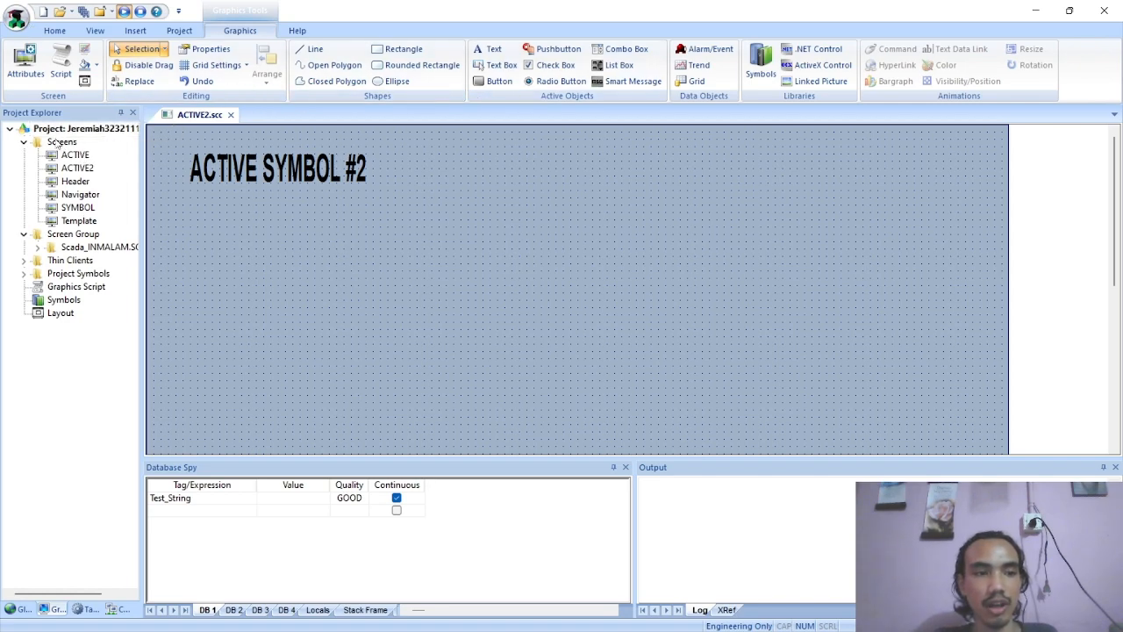
scroll(381, 218, down, 3)
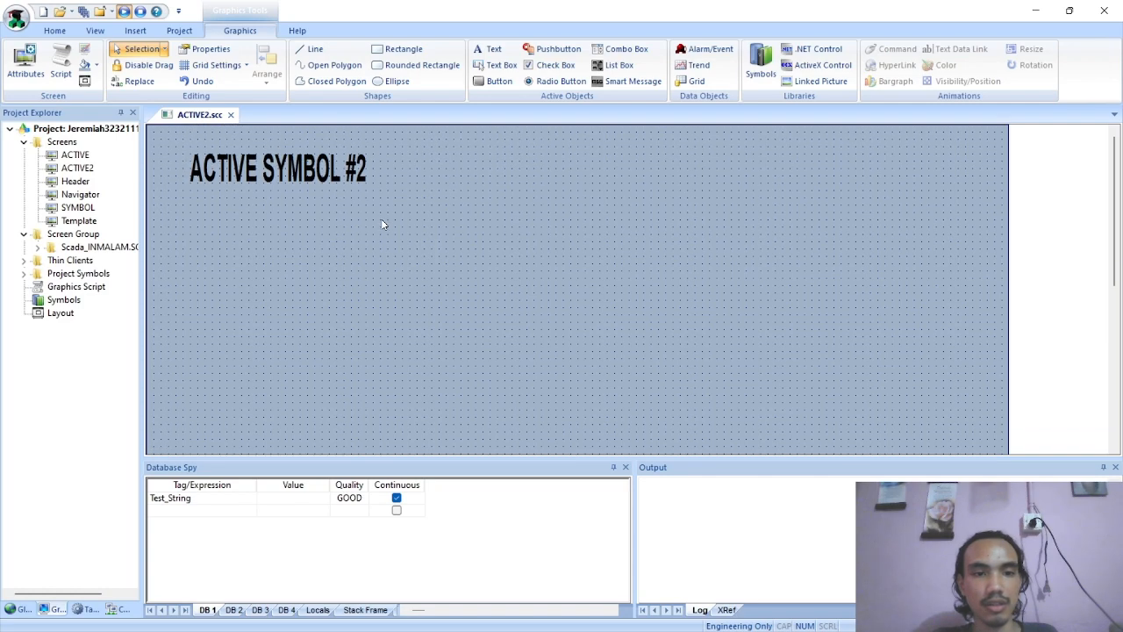
scroll(380, 219, up, 5)
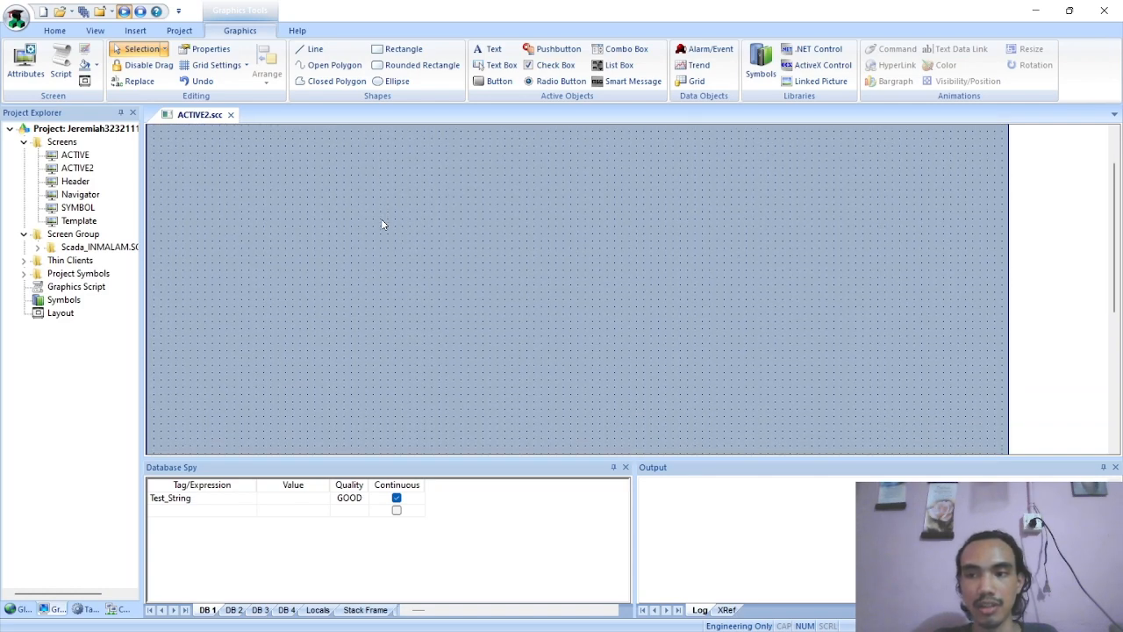
click(63, 143)
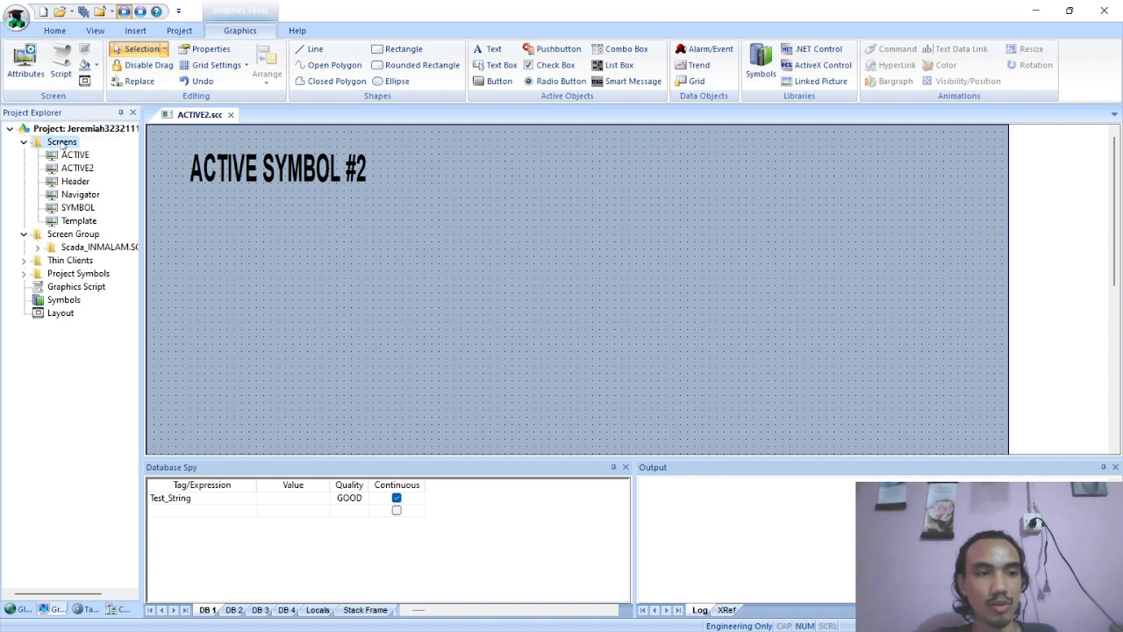
right_click(63, 143)
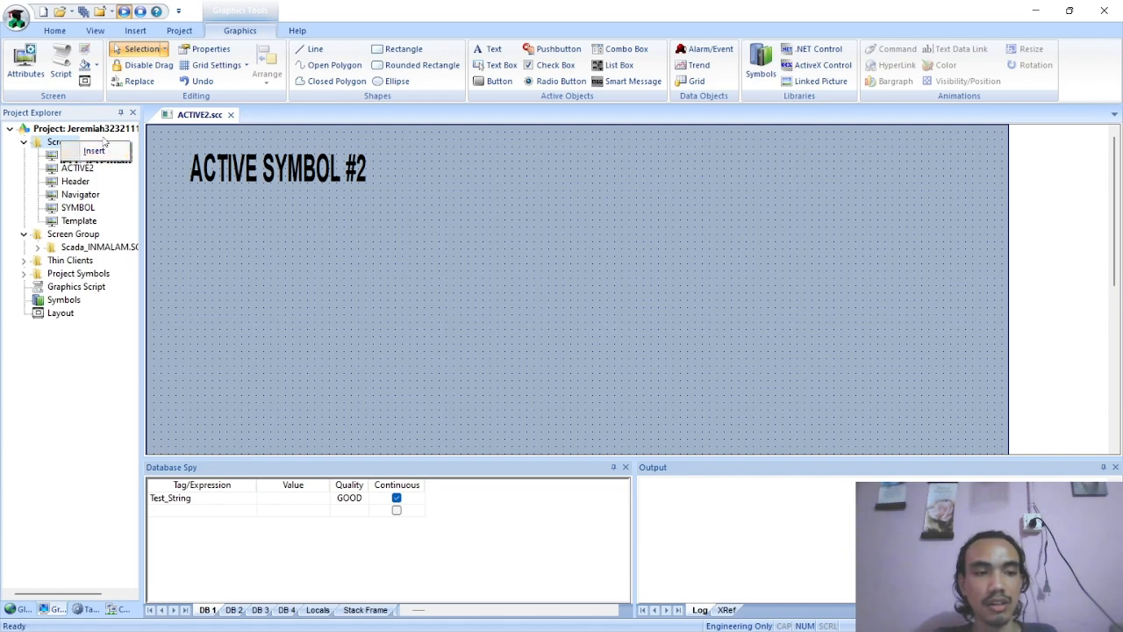
click(181, 117)
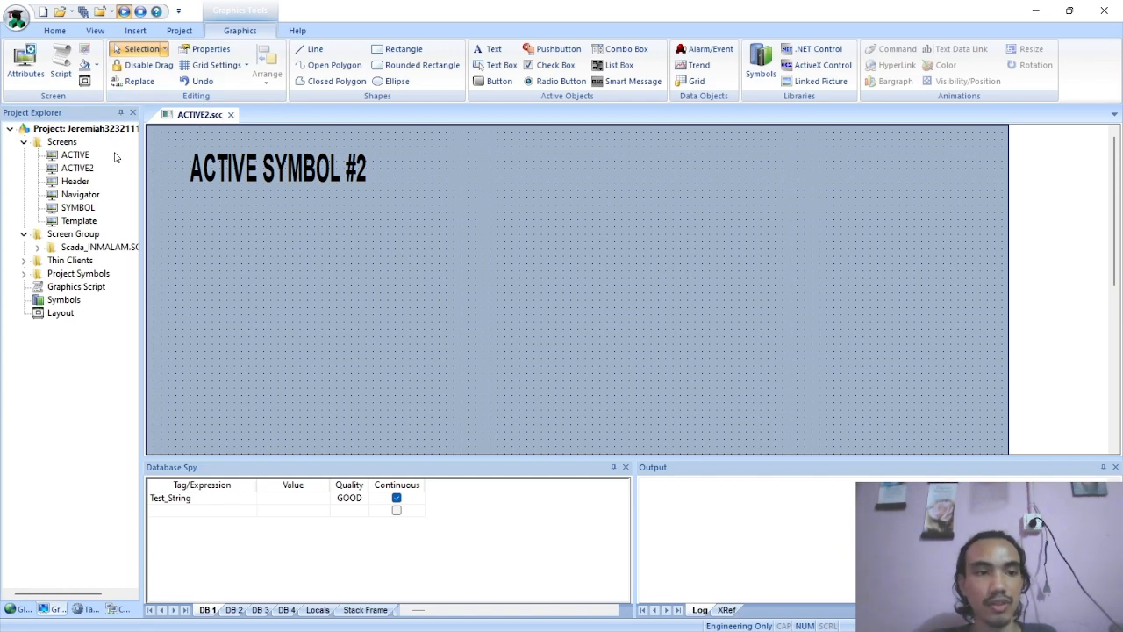
Open the existing ACTIVE, Header, Navigator, SYMBOL and Template screens to review their contents
double_click(75, 156)
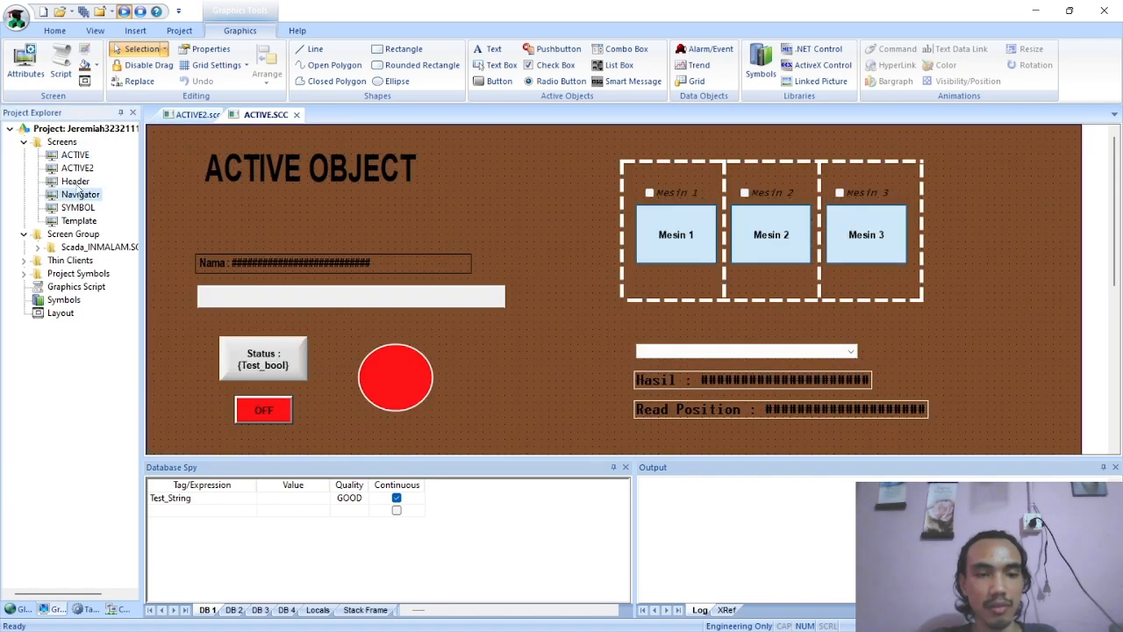
double_click(77, 182)
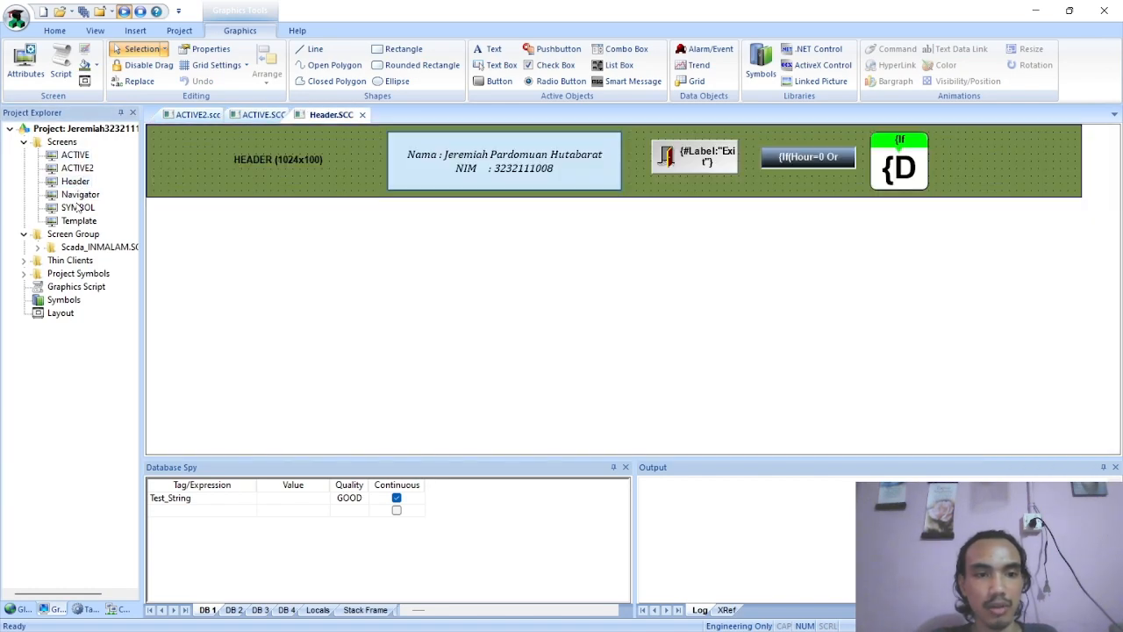
double_click(79, 194)
double_click(77, 208)
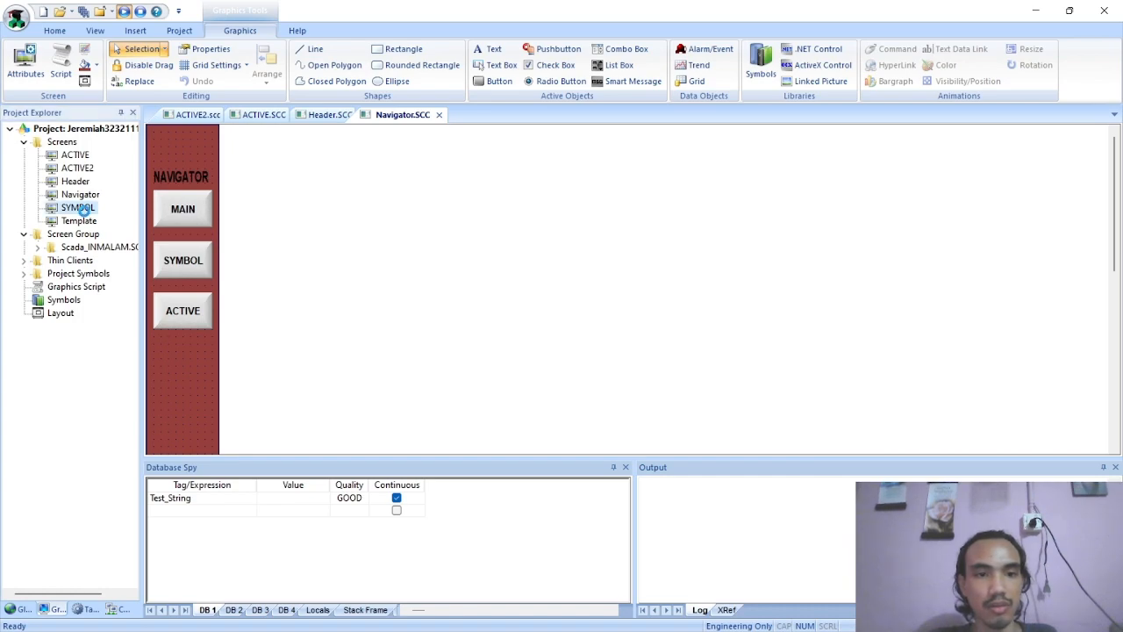
double_click(79, 222)
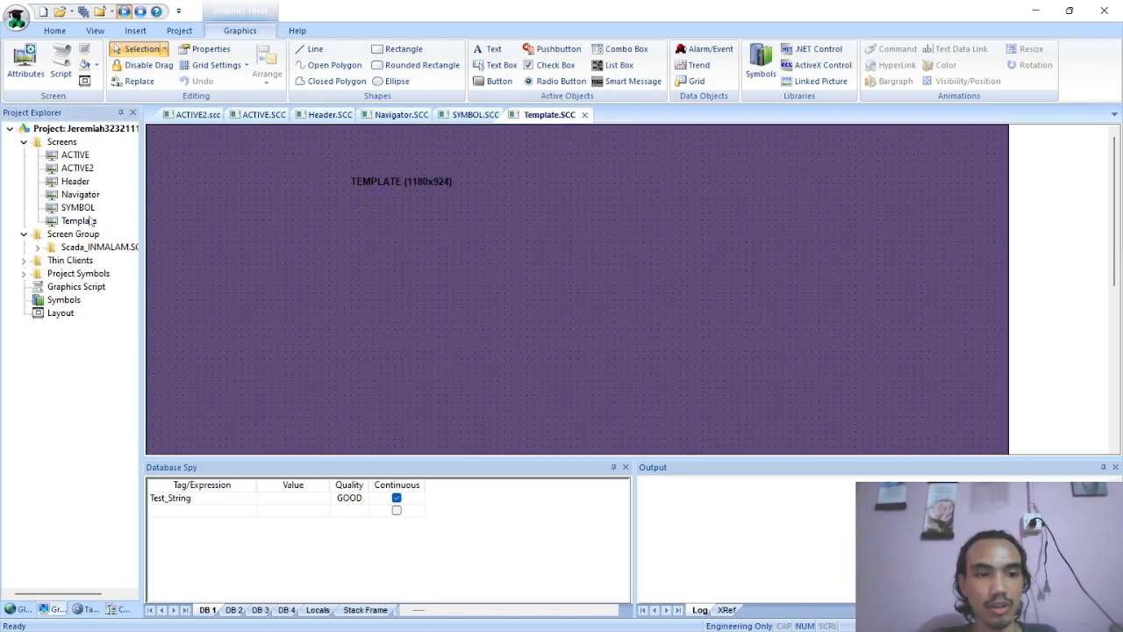
Close the Template, SYMBOL, Navigator, Header and ACTIVE screens, saving the changes to SYMBOL.SCC and leaving ACTIVE2 open
click(584, 115)
click(510, 115)
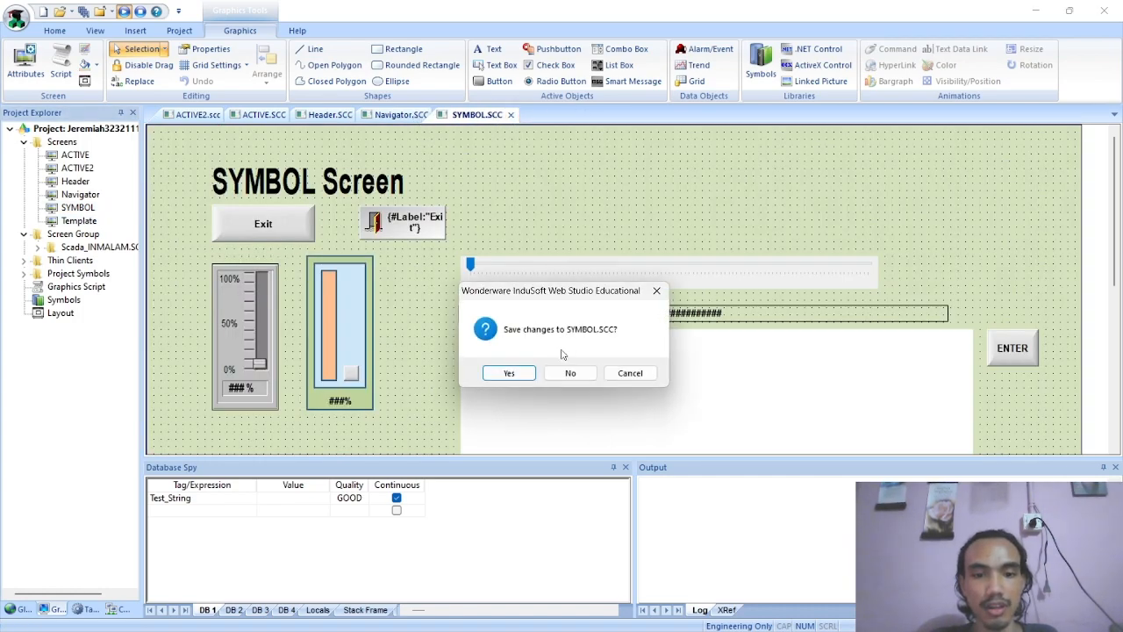
click(531, 374)
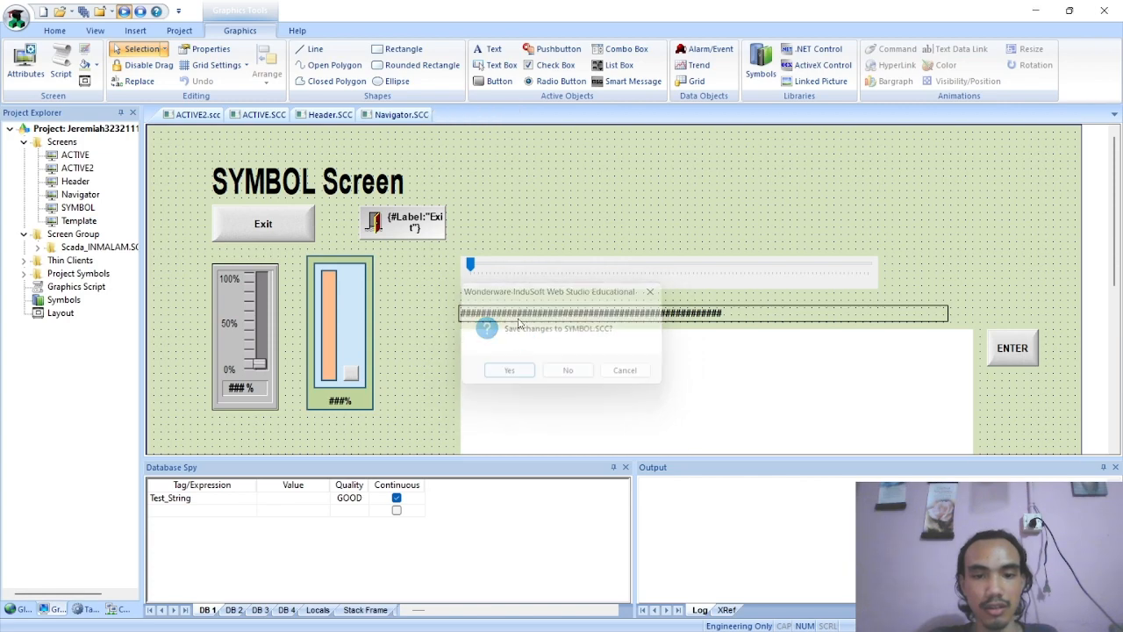
click(439, 115)
click(362, 115)
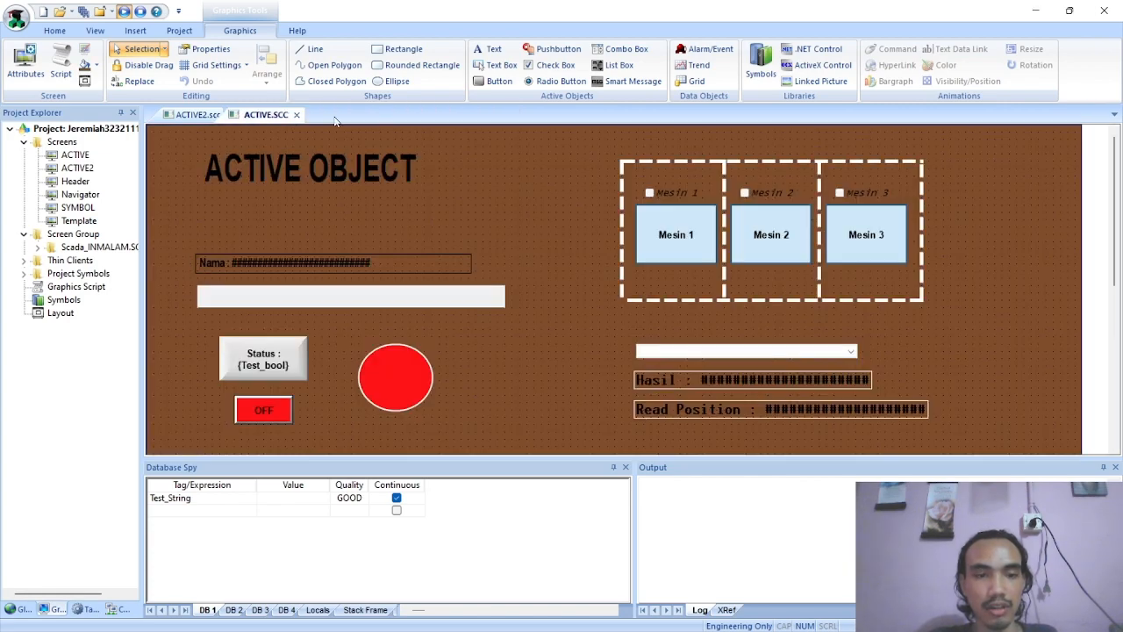
click(295, 115)
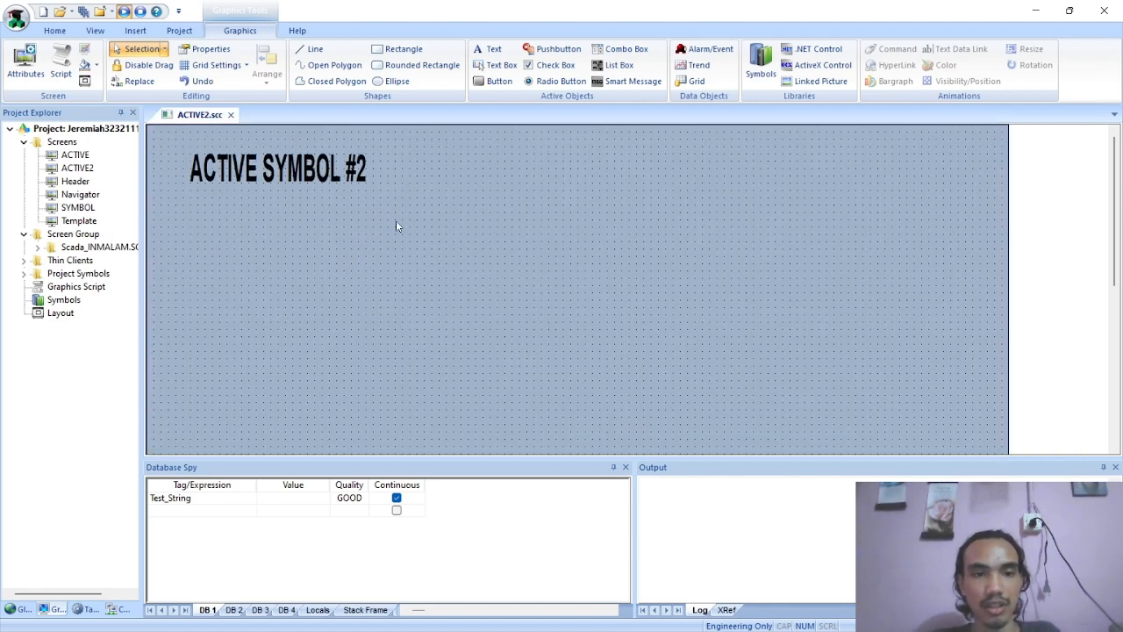
Following the PDF, draw a list box about 291 by 130 below the ACTIVE SYMBOL #2 title, positioned at about X 50, Y 140
key(alt+Tab)
scroll(290, 209, down, 3)
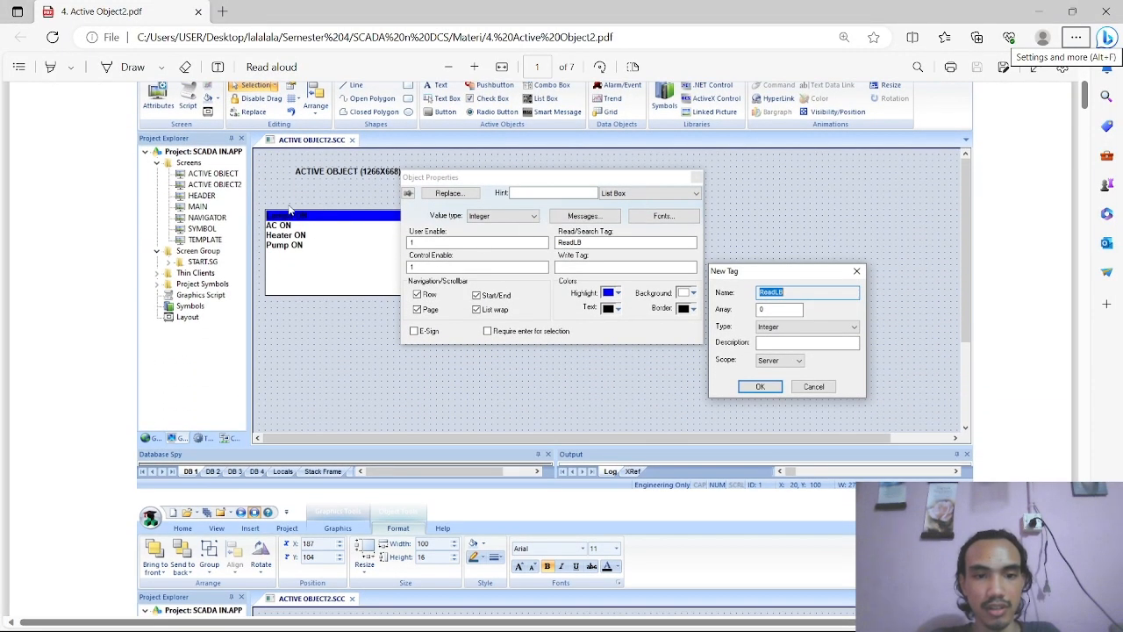
key(alt+Tab)
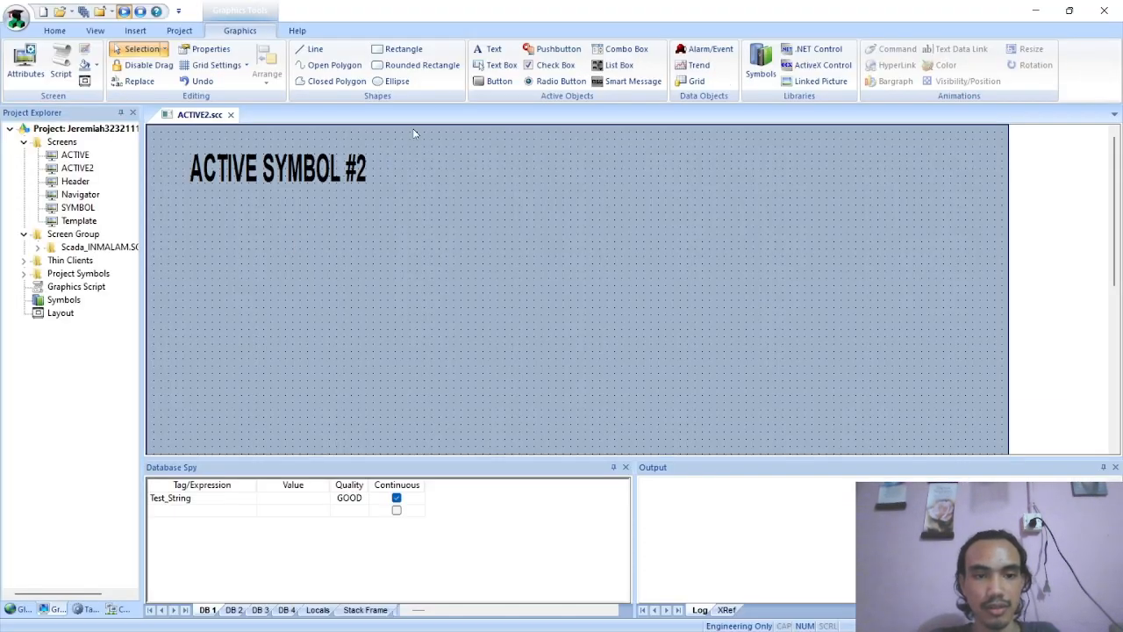
click(627, 66)
drag(189, 198, 391, 323)
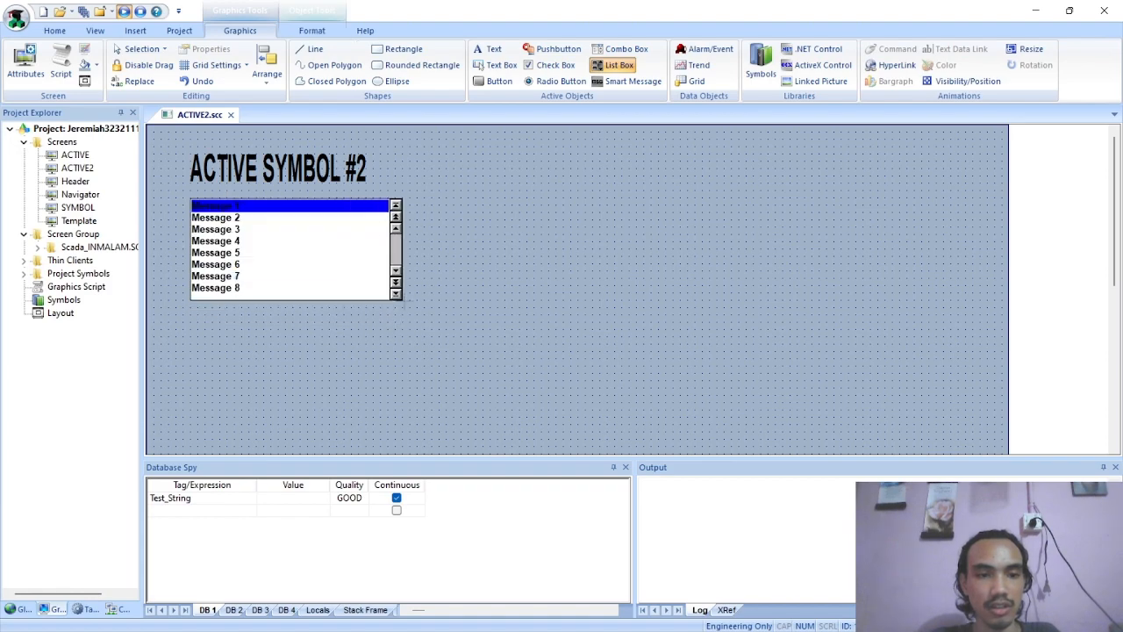
drag(305, 248, 332, 258)
Assign the tag ReadLB as the list box's Read/Search Tag, checking the tag name in the PDF
double_click(277, 260)
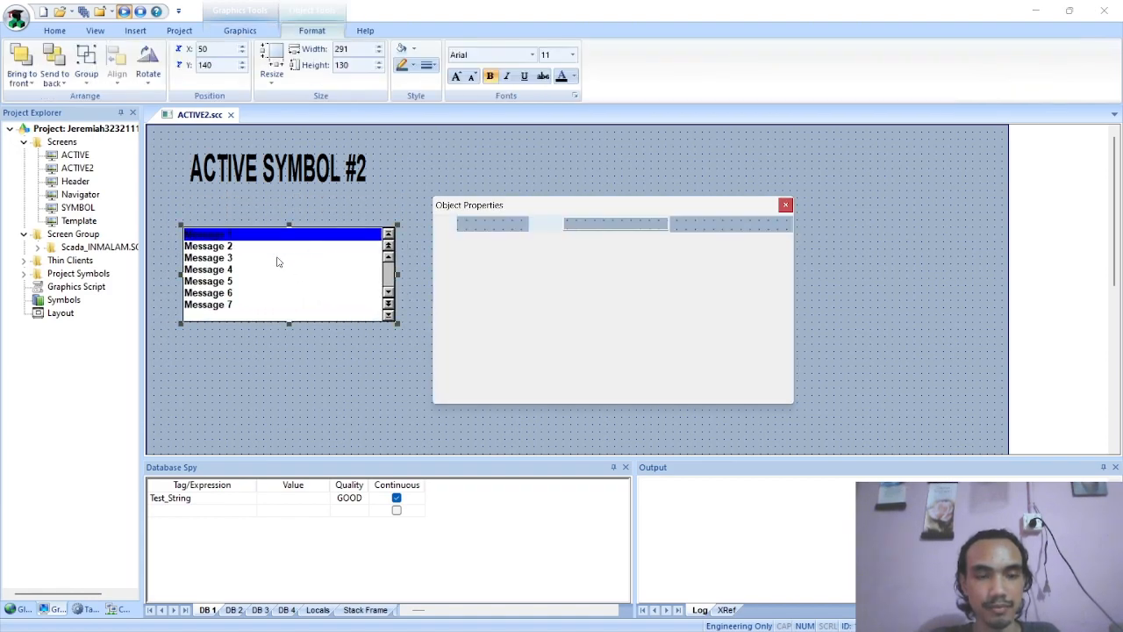
key(alt+Tab)
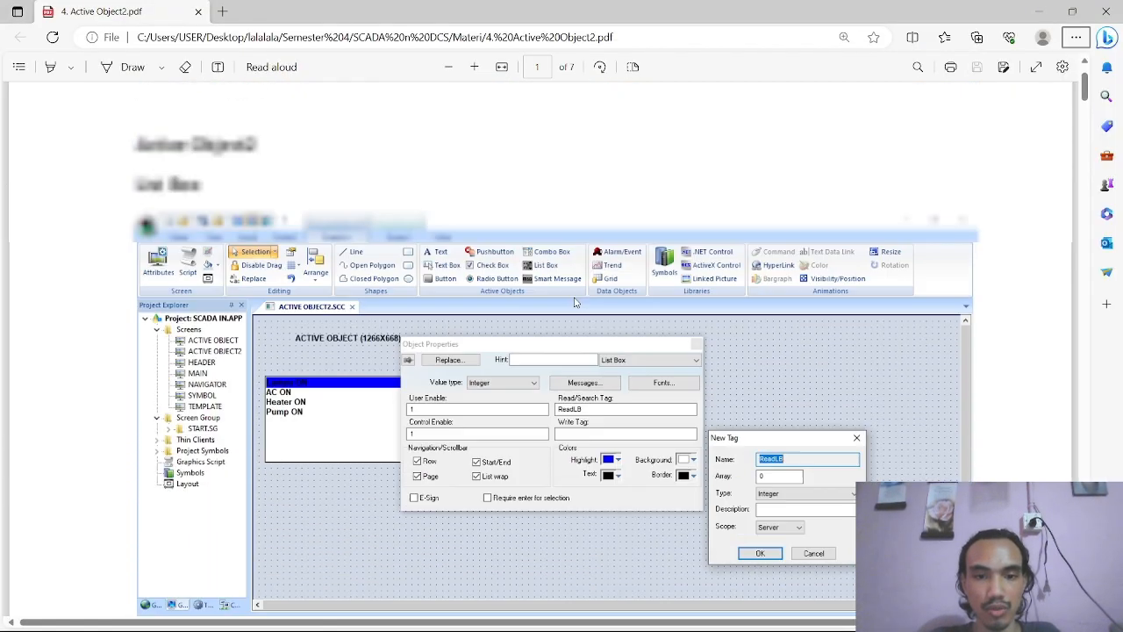
scroll(574, 299, down, 1)
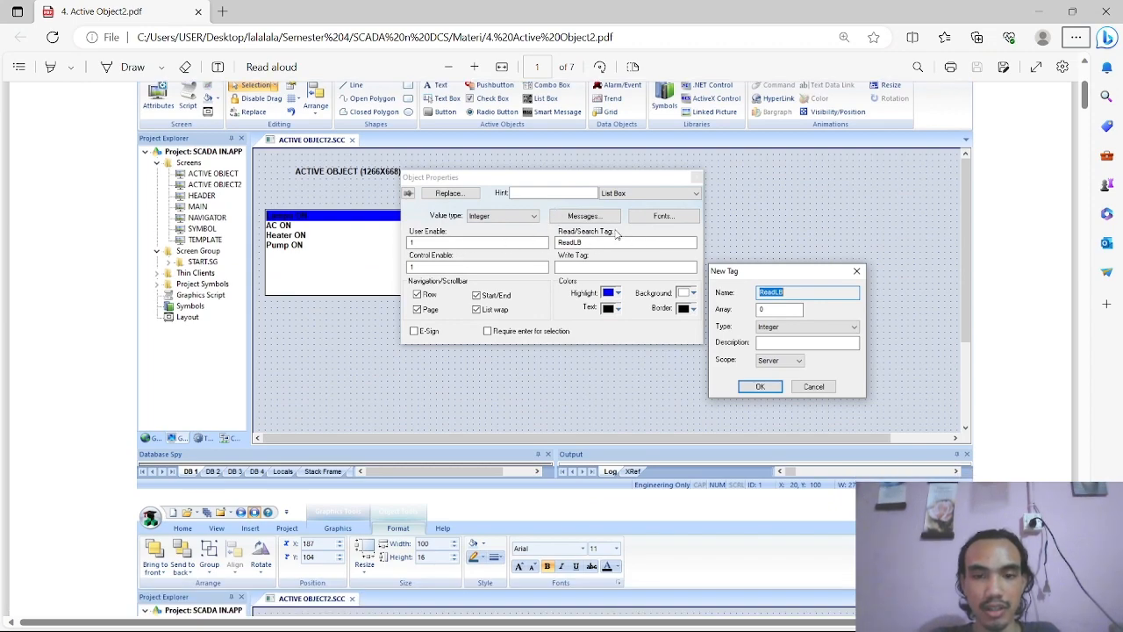
key(alt+Tab)
double_click(654, 279)
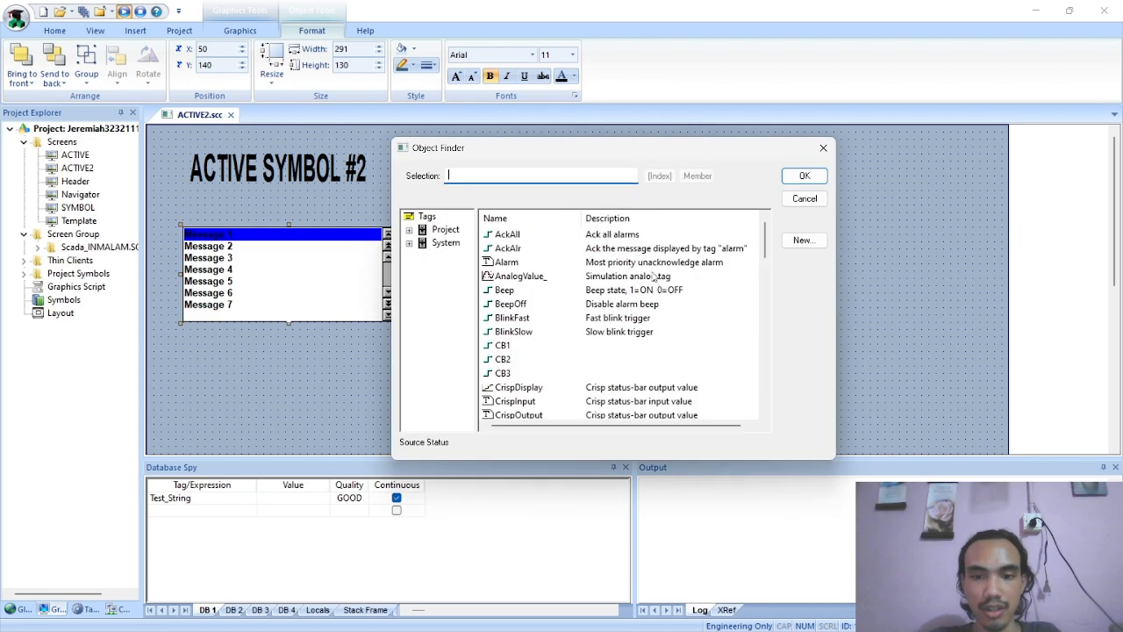
text(ReadLB)
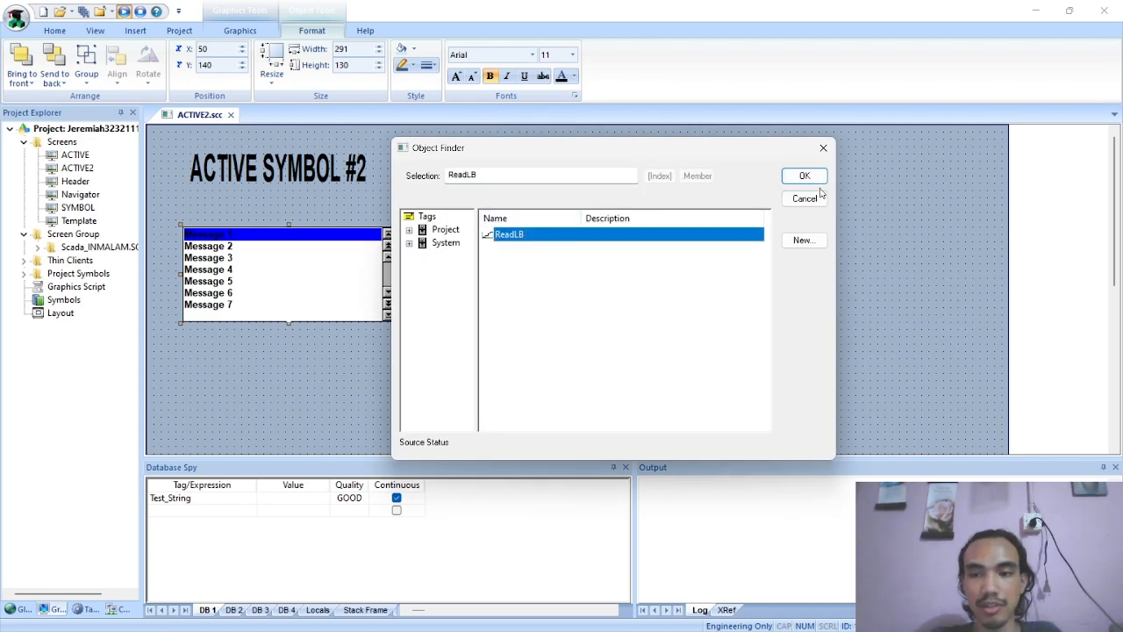
click(805, 177)
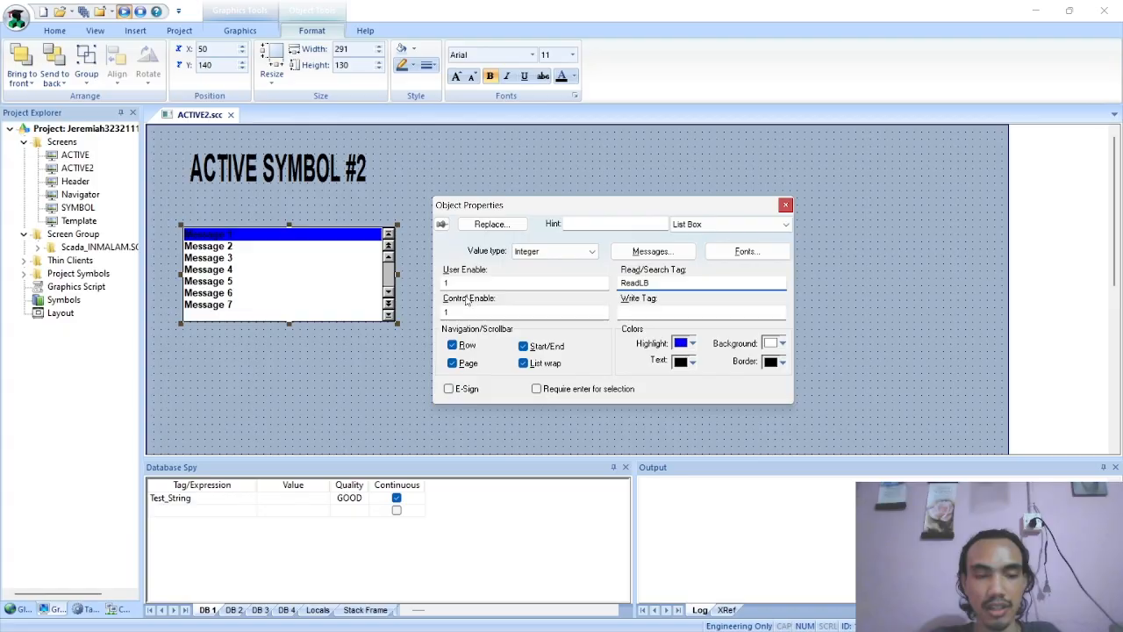
Following the PDF, configure the list box messages for states 00 and 01 as Lamp ON and AC ON
key(alt+Tab)
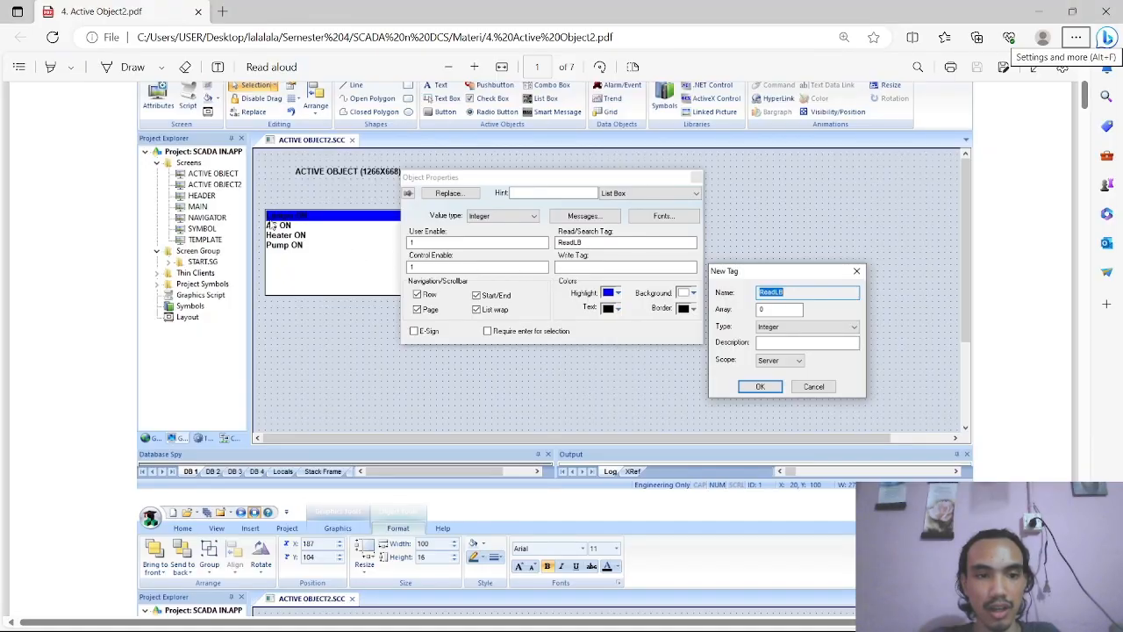
key(alt+Tab)
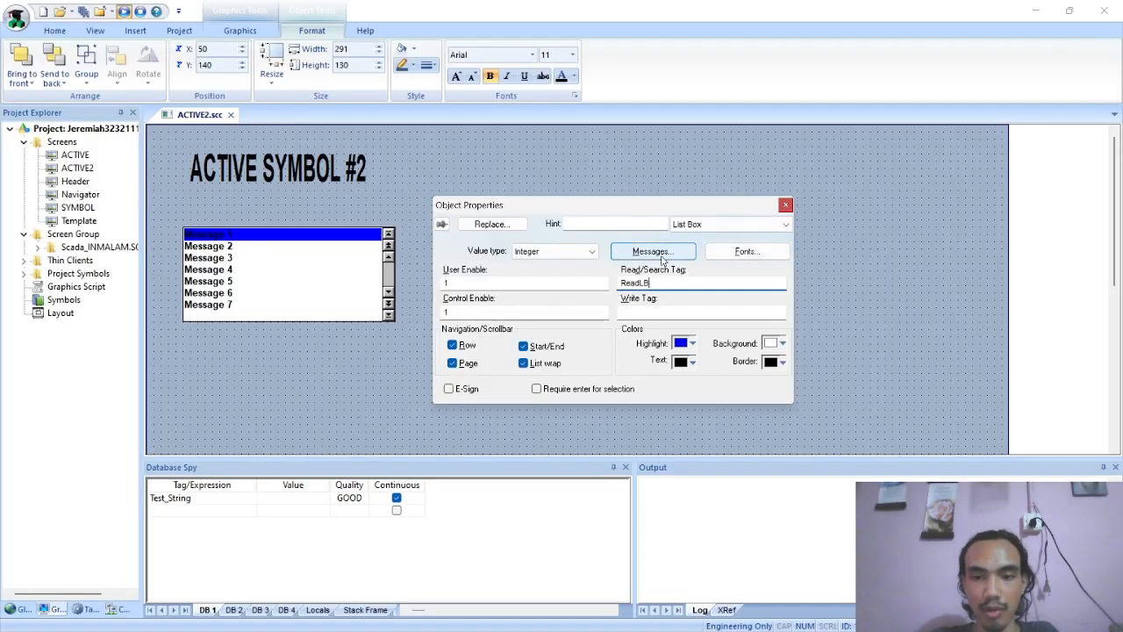
click(653, 252)
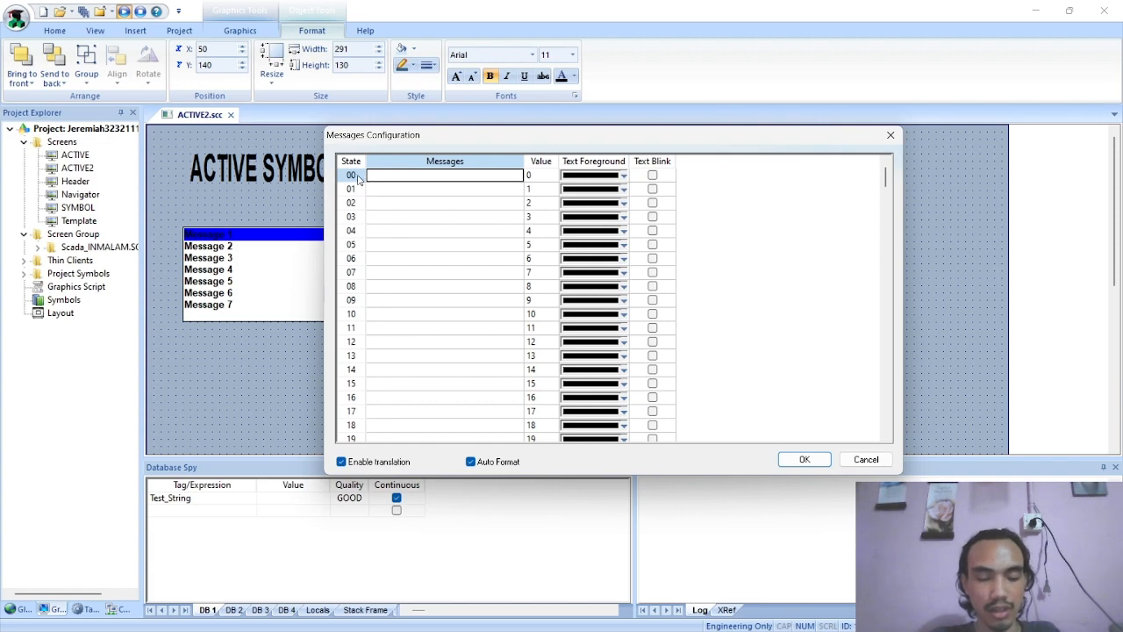
text(Lamp ON)
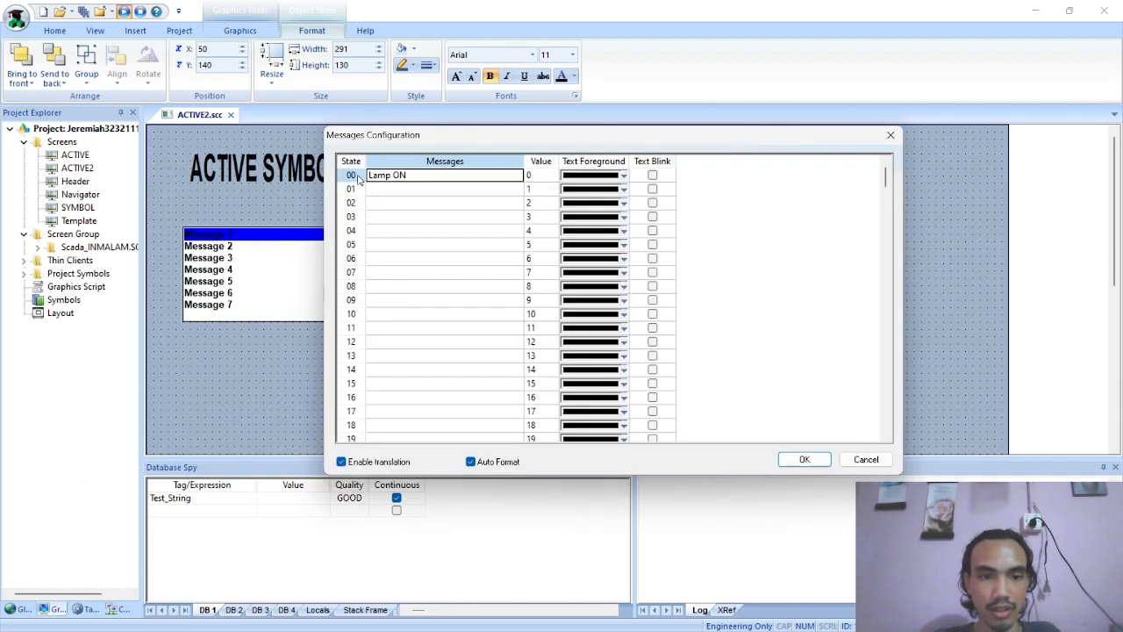
key(alt+Tab)
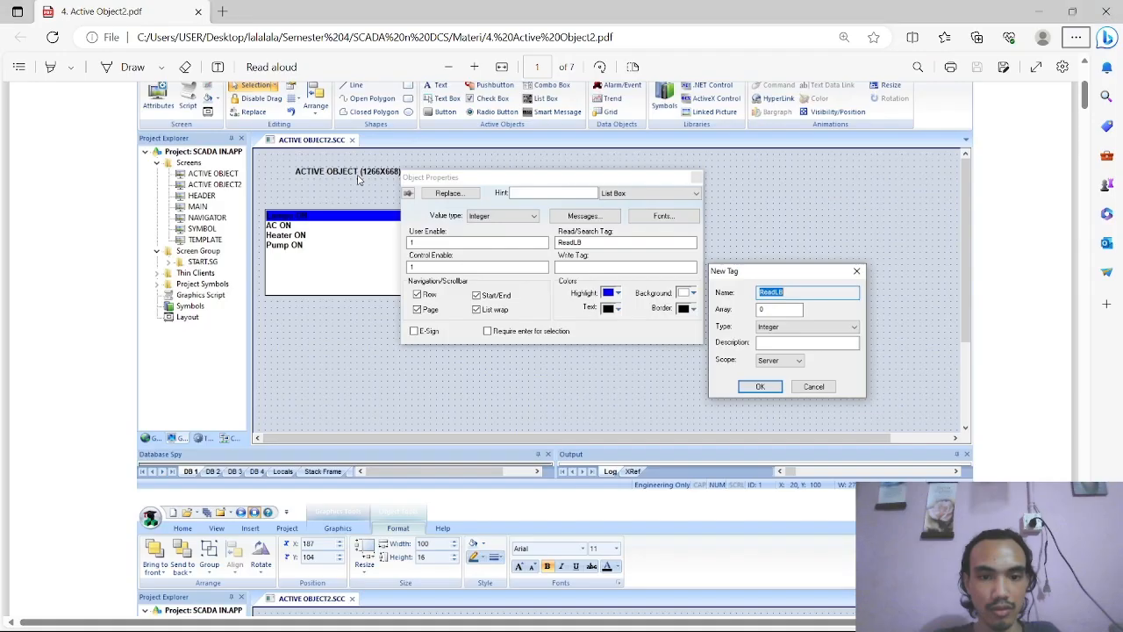
key(alt+Tab)
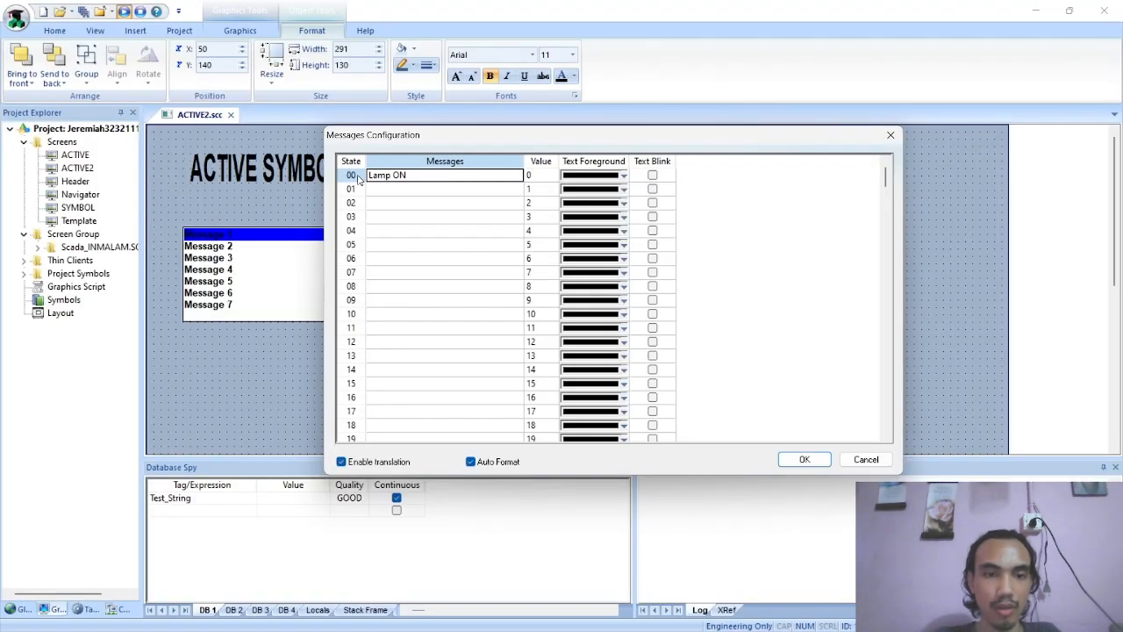
click(420, 193)
text(AC ON)
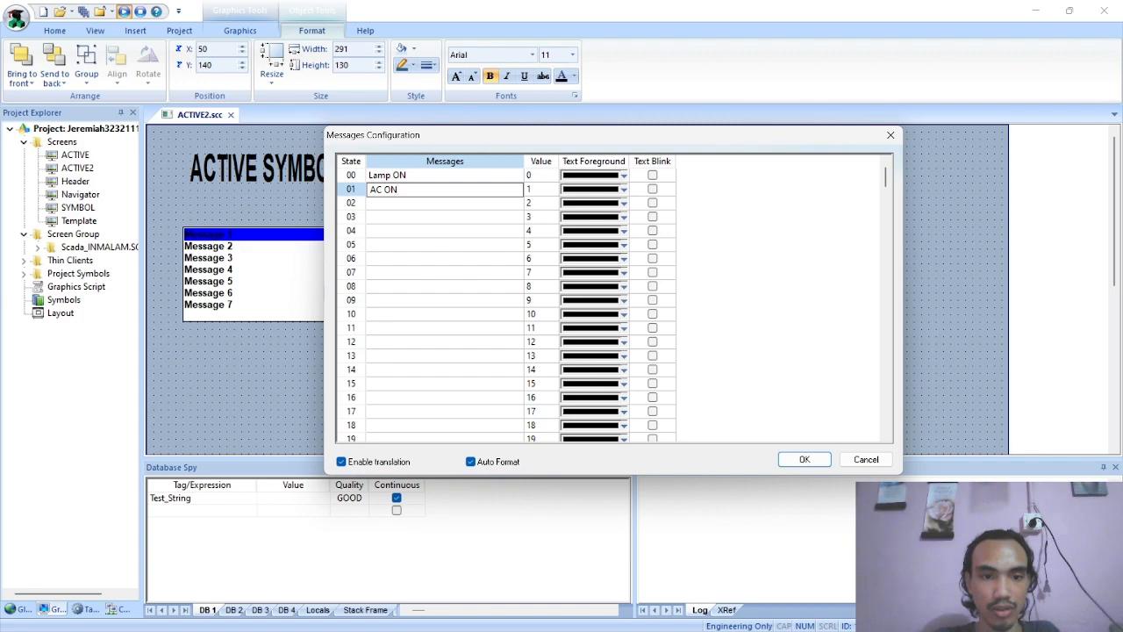
key(Return)
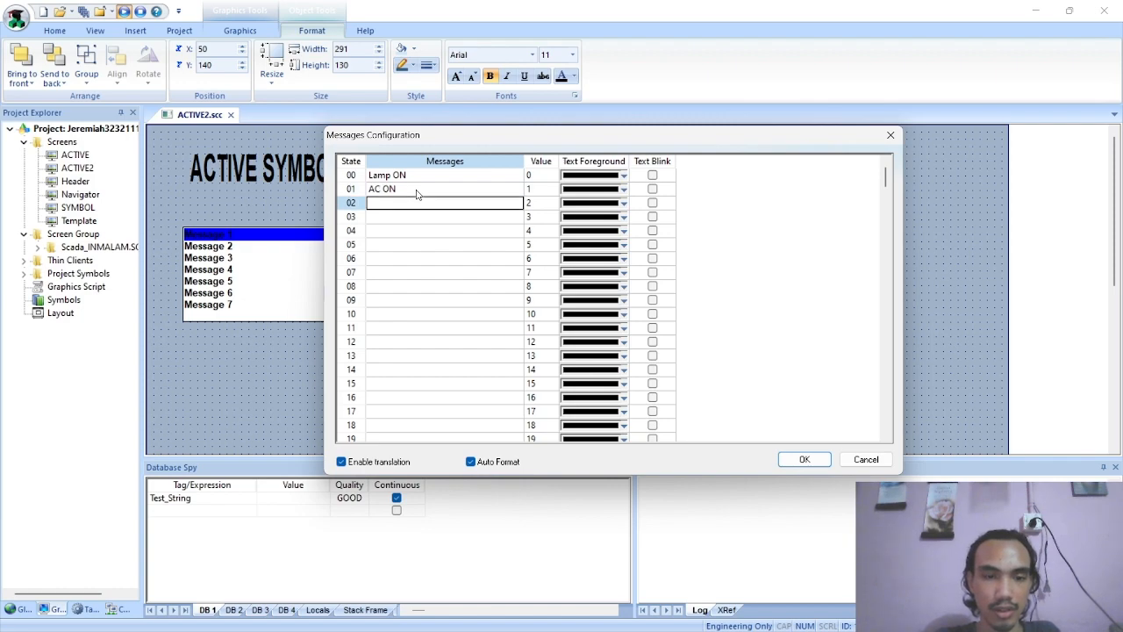
Set the list box messages for states 02 and 03 to Heater ON and Pump ON, and save the screen
text(Heater ON)
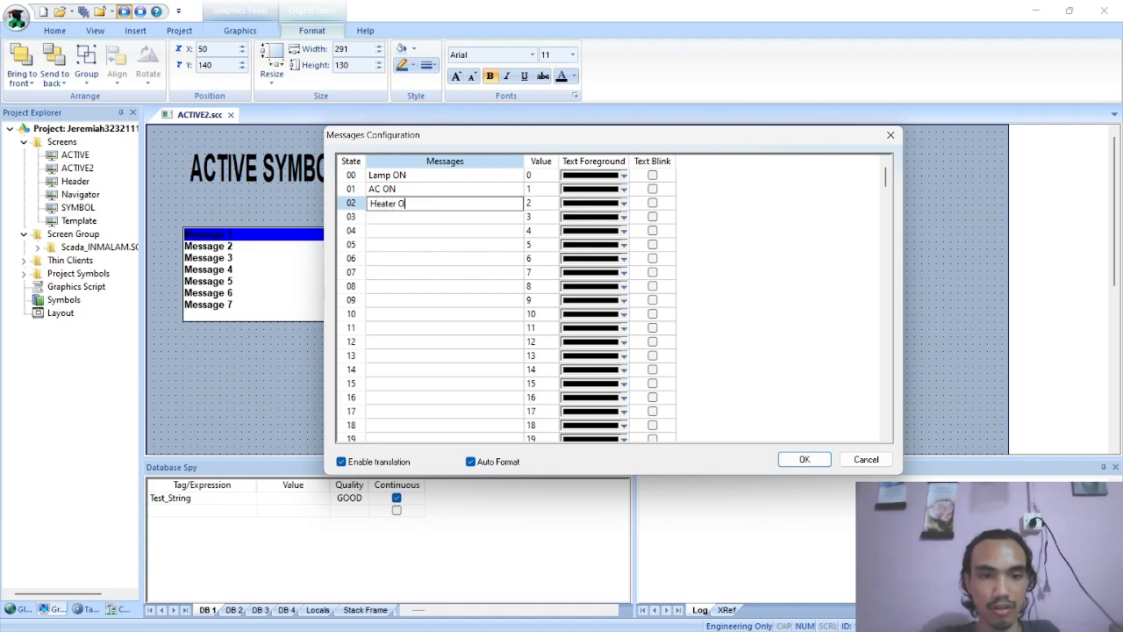
key(Return)
text(Pump ON)
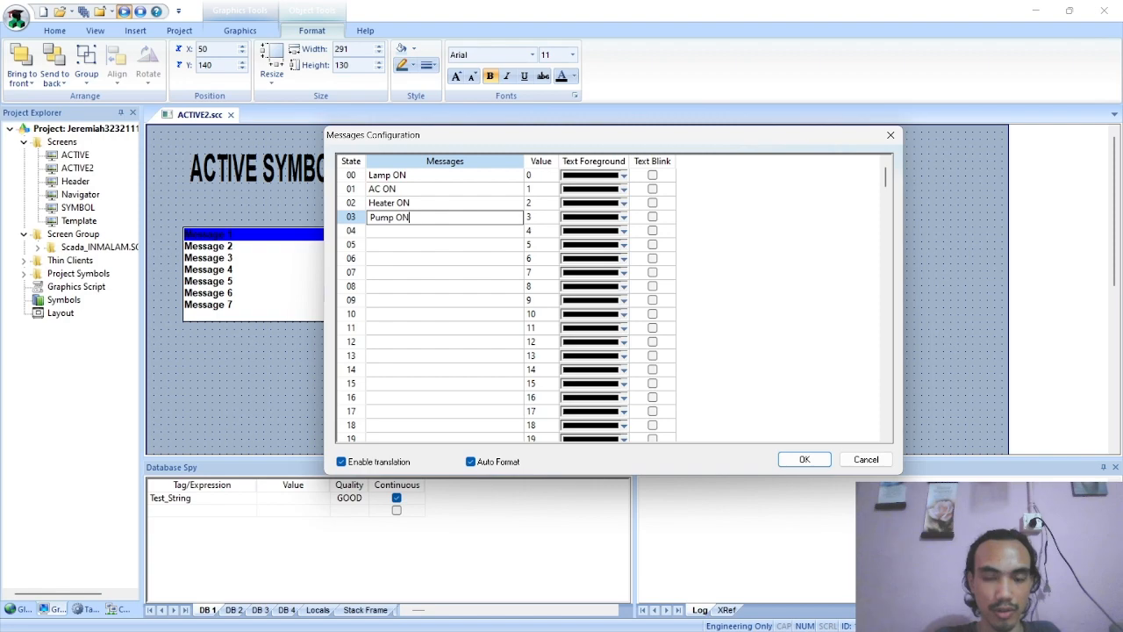
click(805, 459)
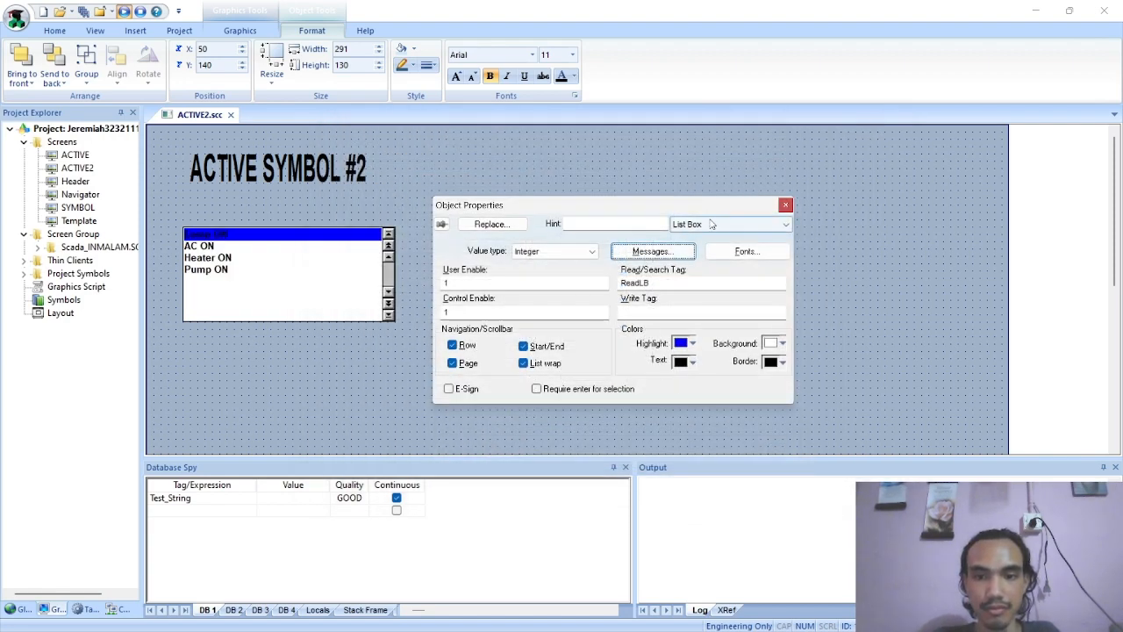
click(785, 204)
key(ctrl+s)
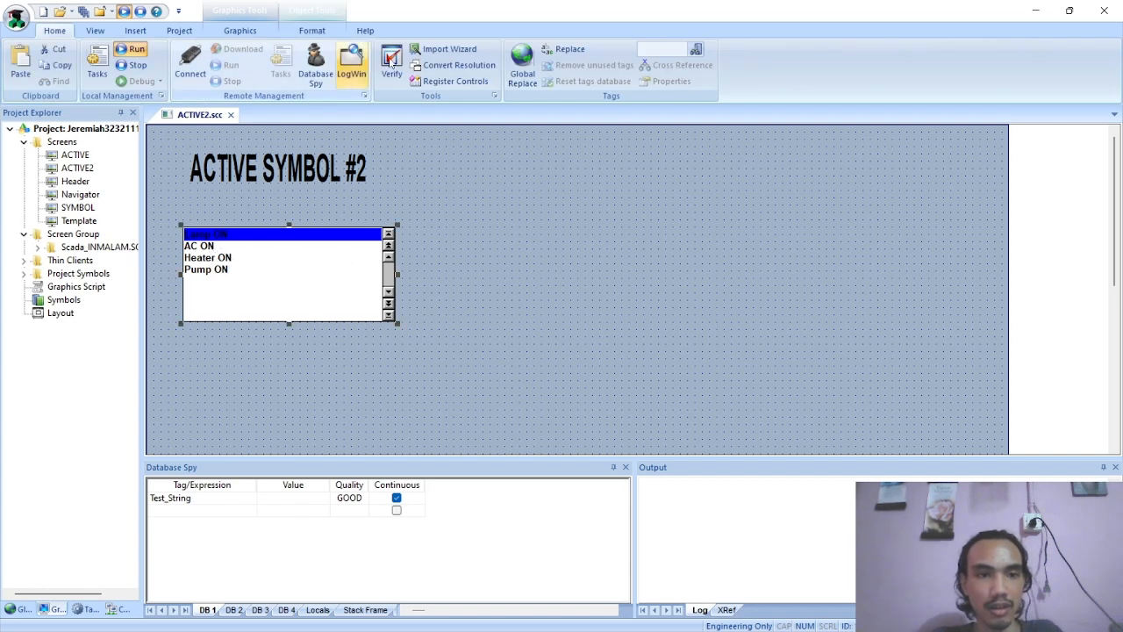
Following the PDF, add the text label "Read List Box : ###" beside the upper right of the list box
key(alt+Tab)
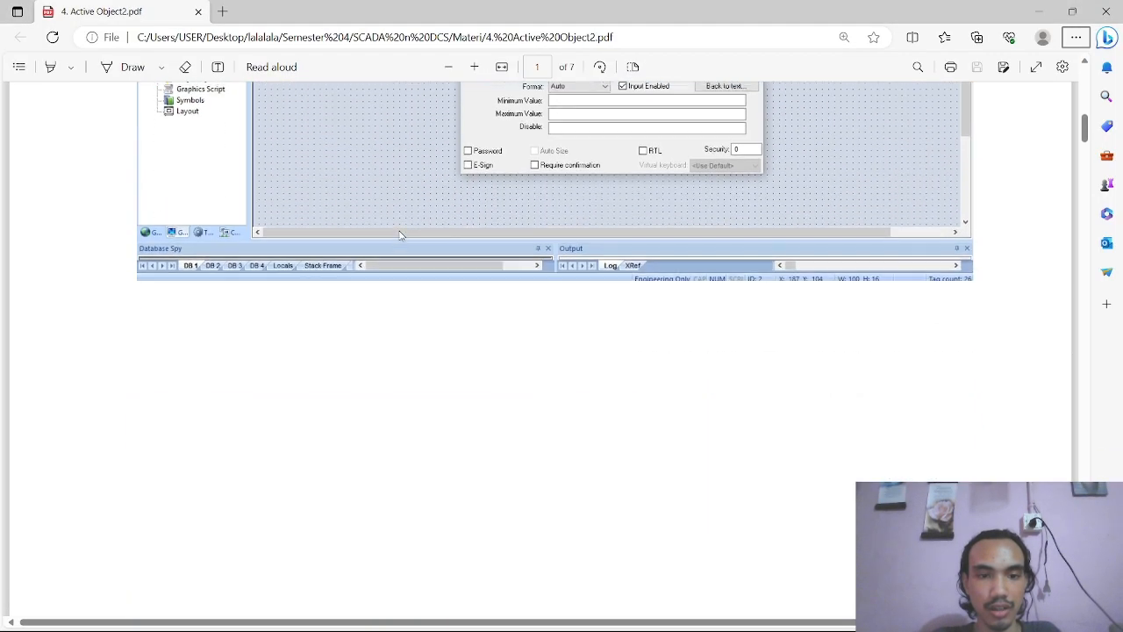
scroll(386, 342, down, 2)
key(alt+Tab)
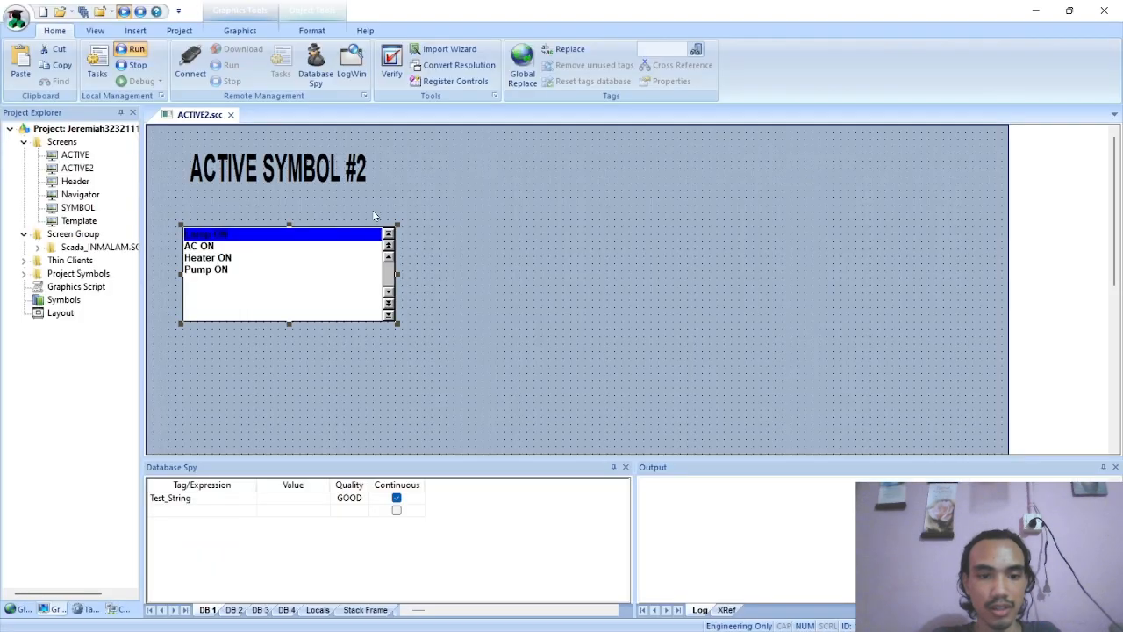
click(239, 30)
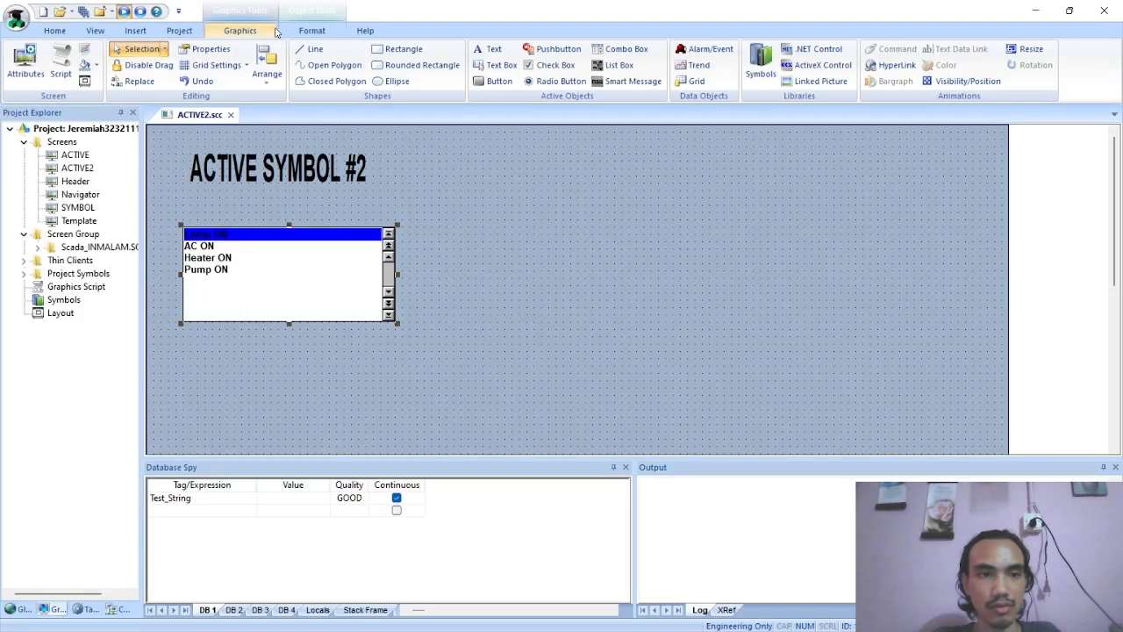
click(488, 49)
key(alt+Tab)
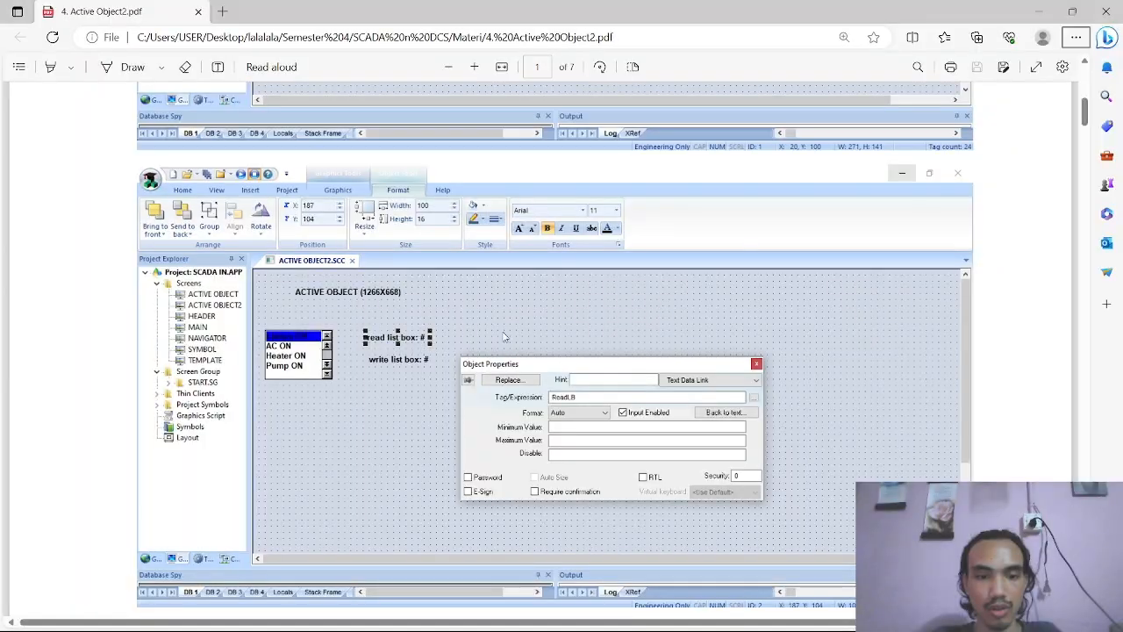
key(alt+Tab)
text(R)
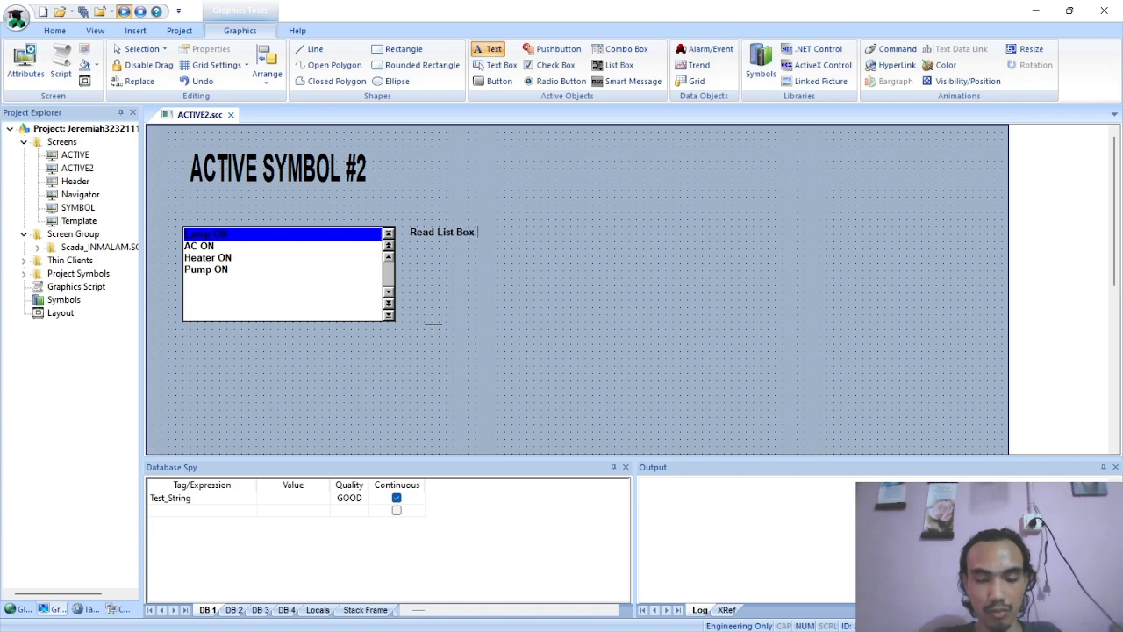
text(ead List Box : $)
key(BackSpace)
text(###)
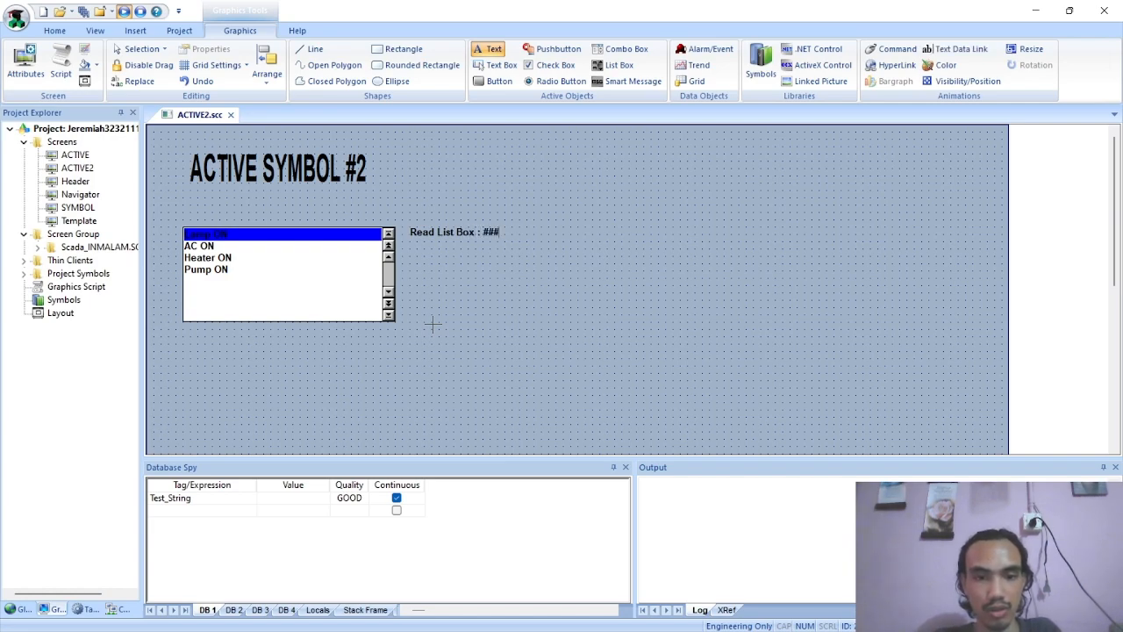
key(Escape)
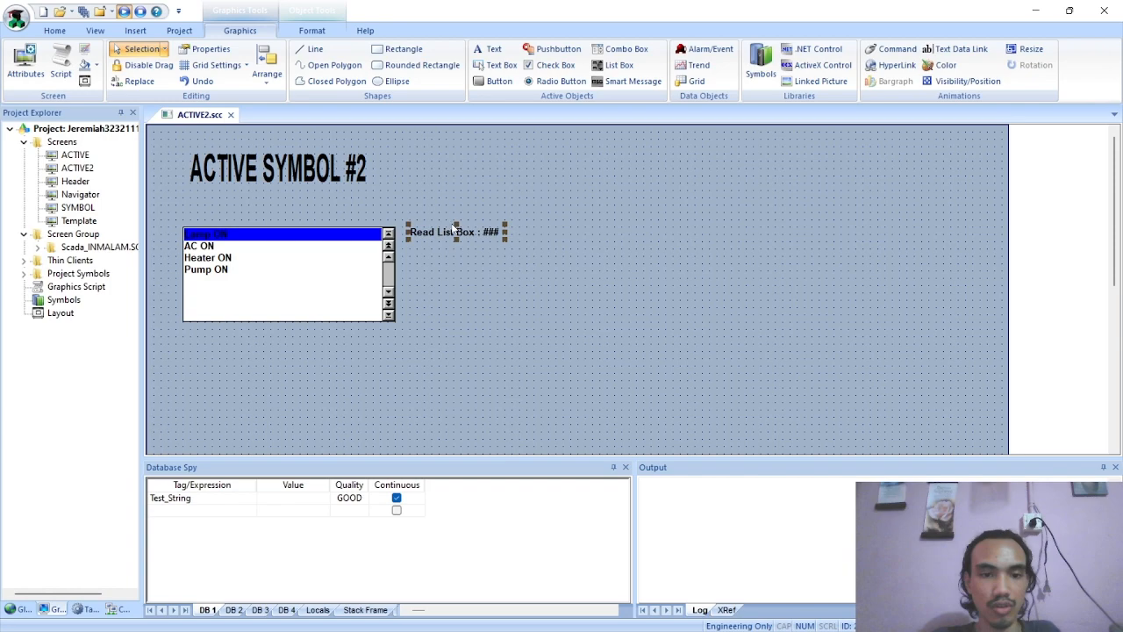
Duplicate the Read List Box label, placing the original at about X 360, Y 150 and the copy below it at about X 360, Y 210
key(ctrl+c)
key(ctrl+v)
drag(189, 133, 422, 287)
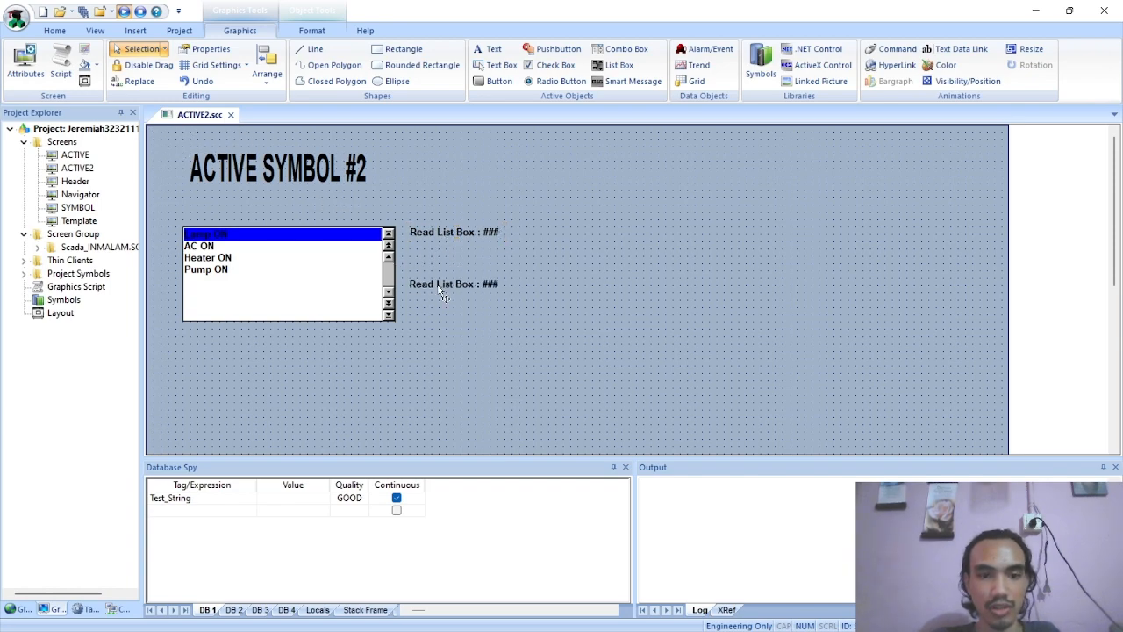
click(433, 233)
click(449, 252)
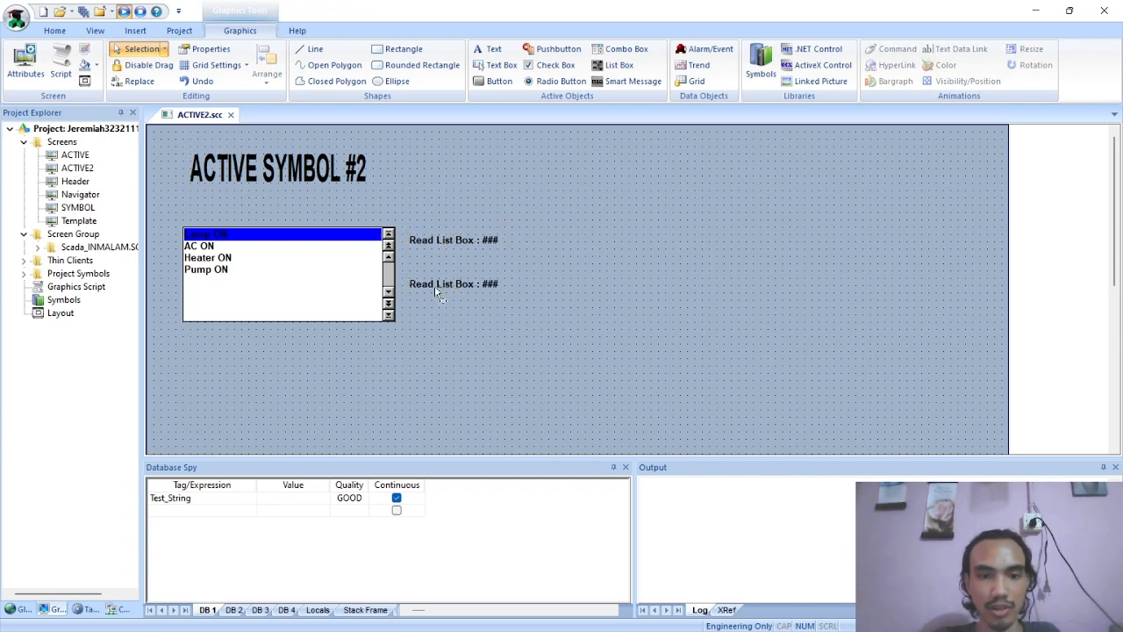
Change the lower label's caption to "Write List Box : ###"
double_click(437, 286)
double_click(526, 257)
text(Write List Box : ###)
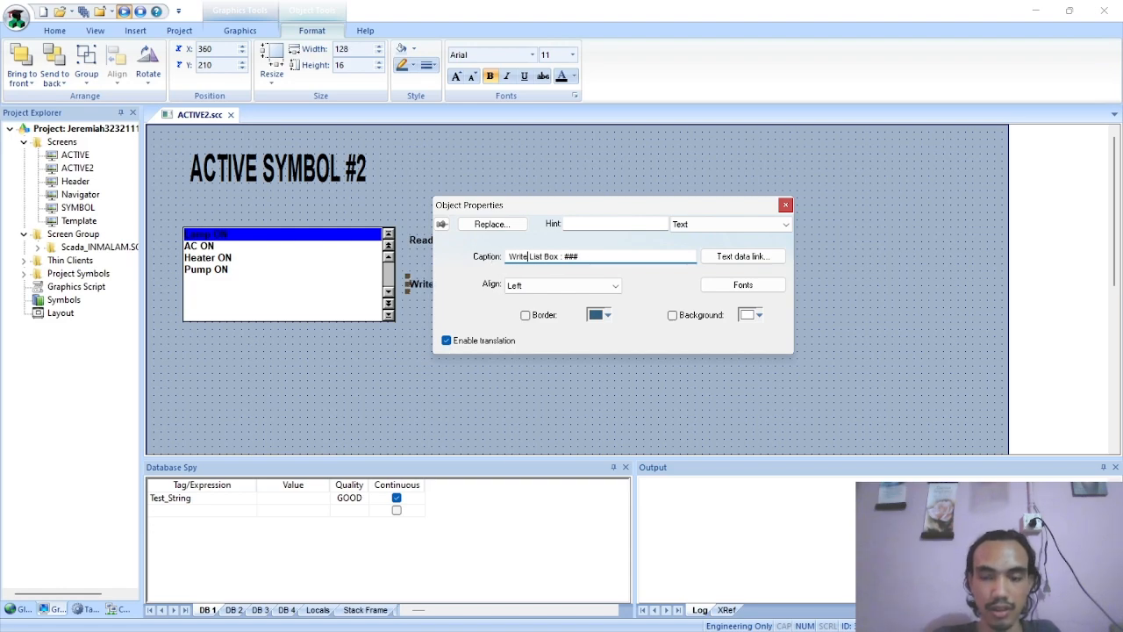
Add a Text Data Link animation to the Read List Box label and assign it the ReadLB tag
click(430, 243)
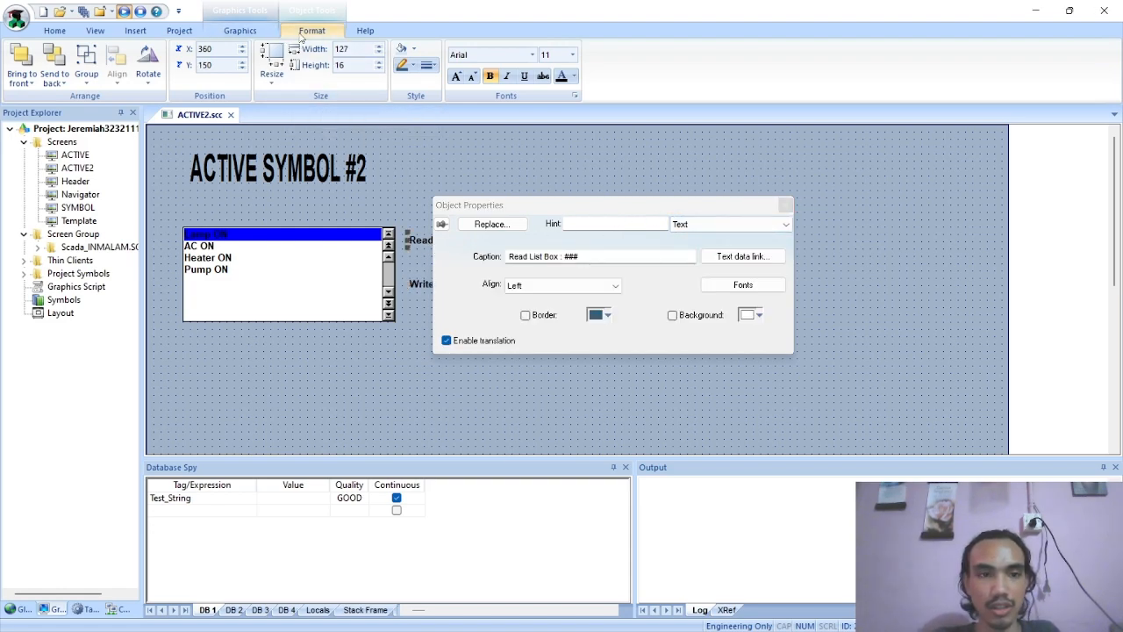
click(264, 32)
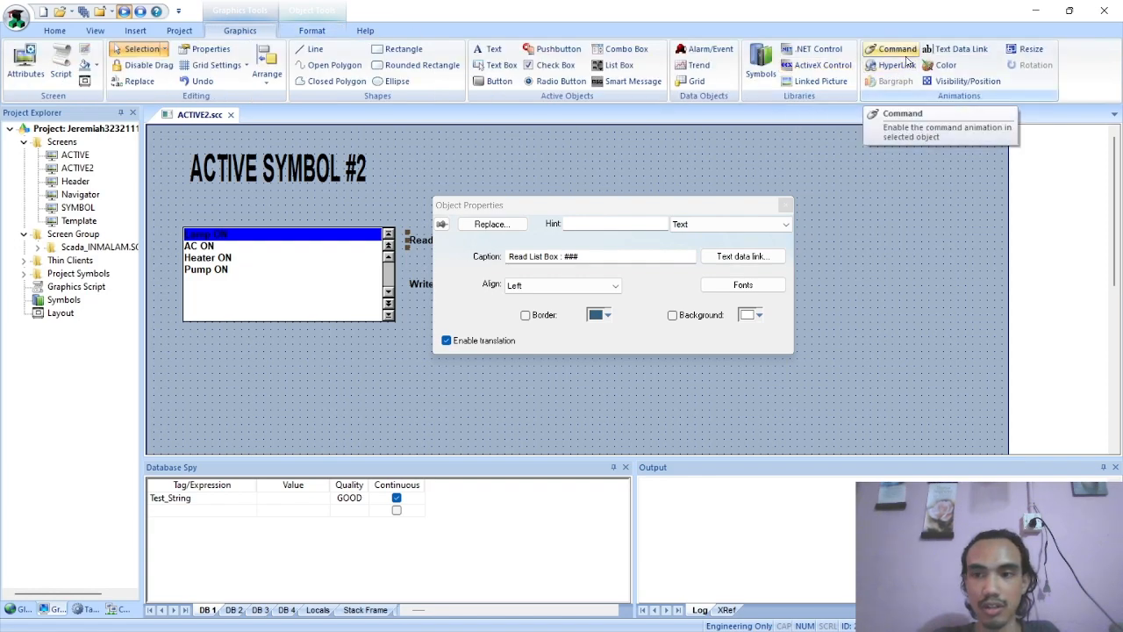
click(956, 49)
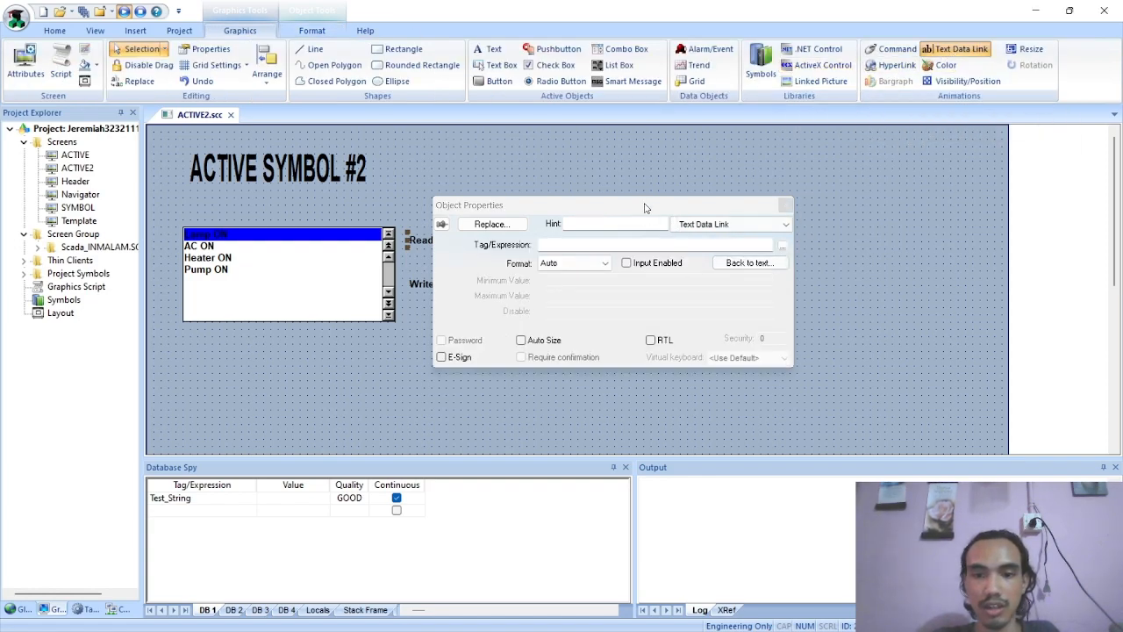
drag(645, 208, 815, 176)
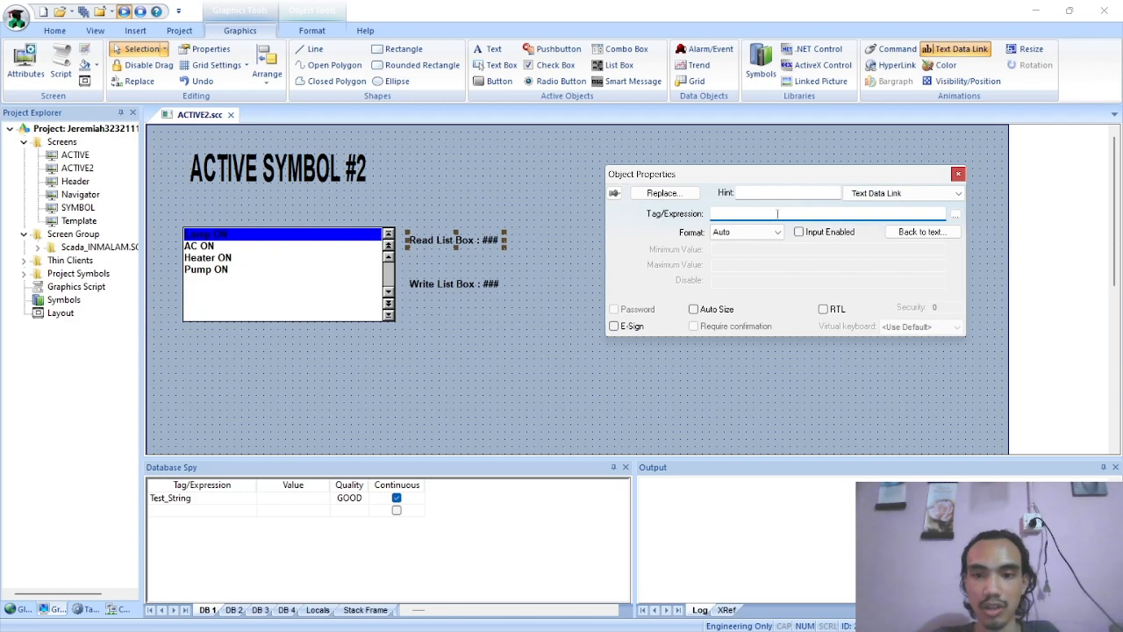
click(955, 214)
text(rea)
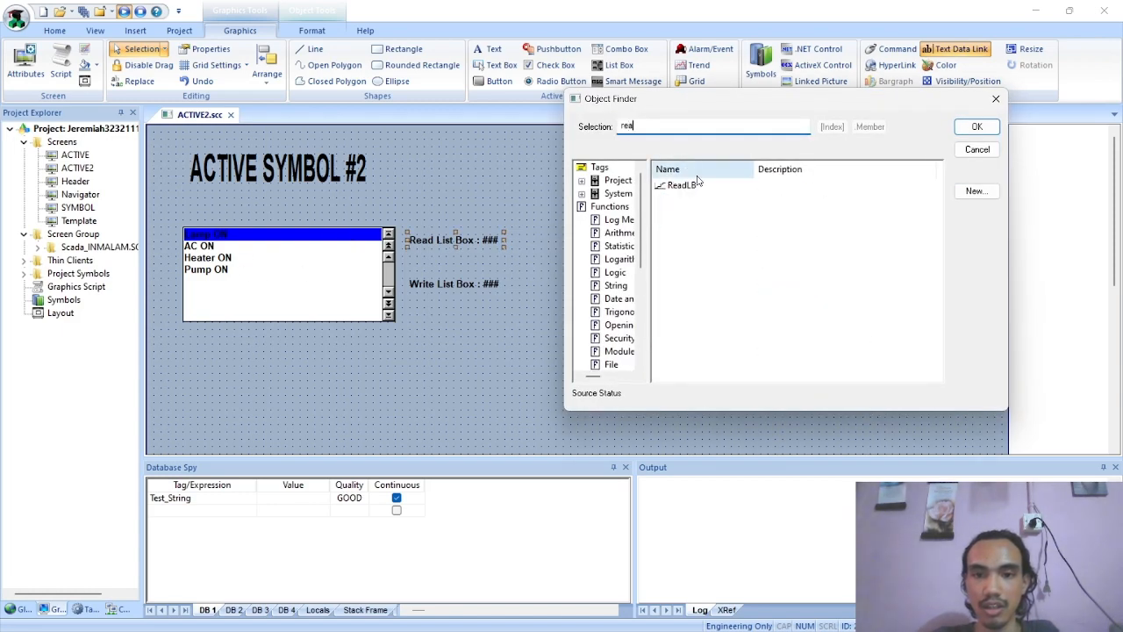
click(707, 185)
click(975, 129)
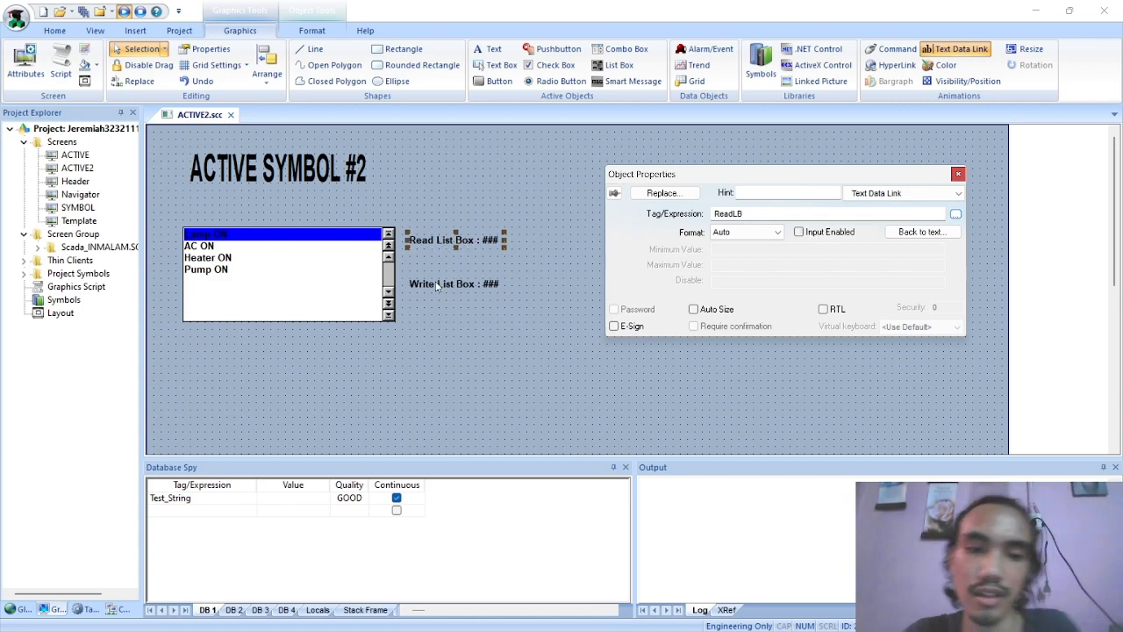
Add a Text Data Link animation to the Write List Box label with input enabled and the ReadLB tag, closing its properties
click(483, 283)
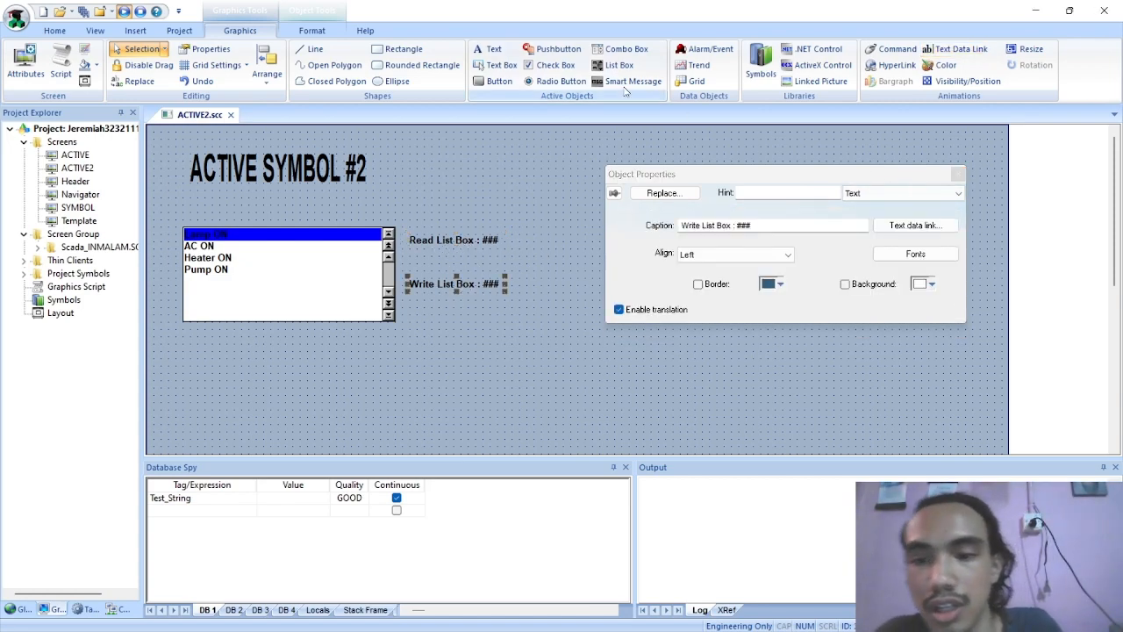
click(957, 49)
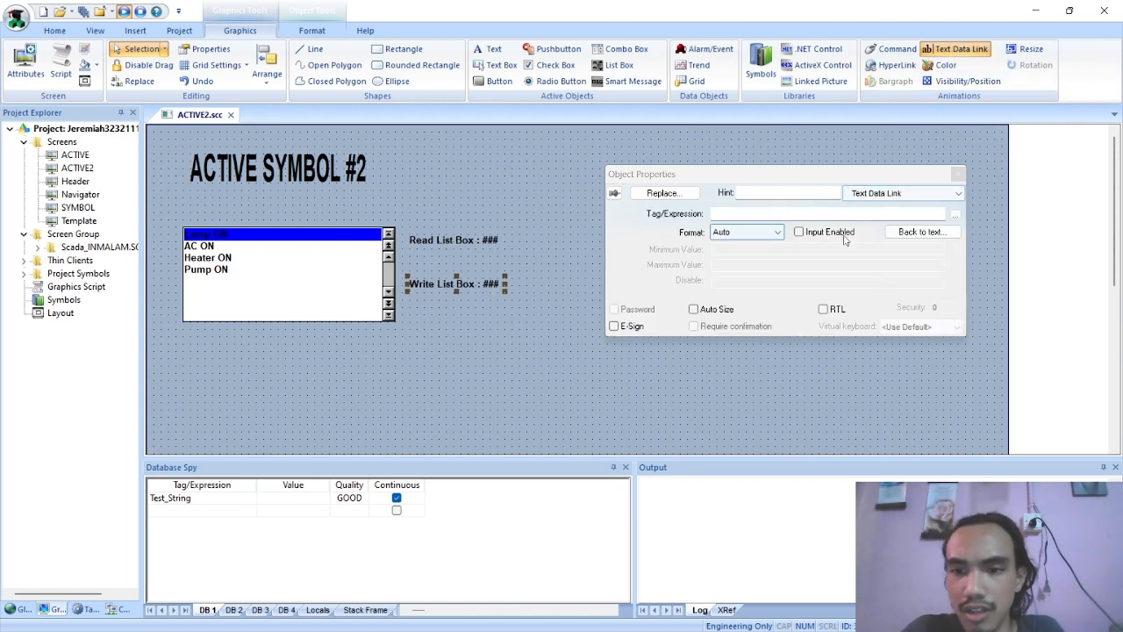
click(800, 232)
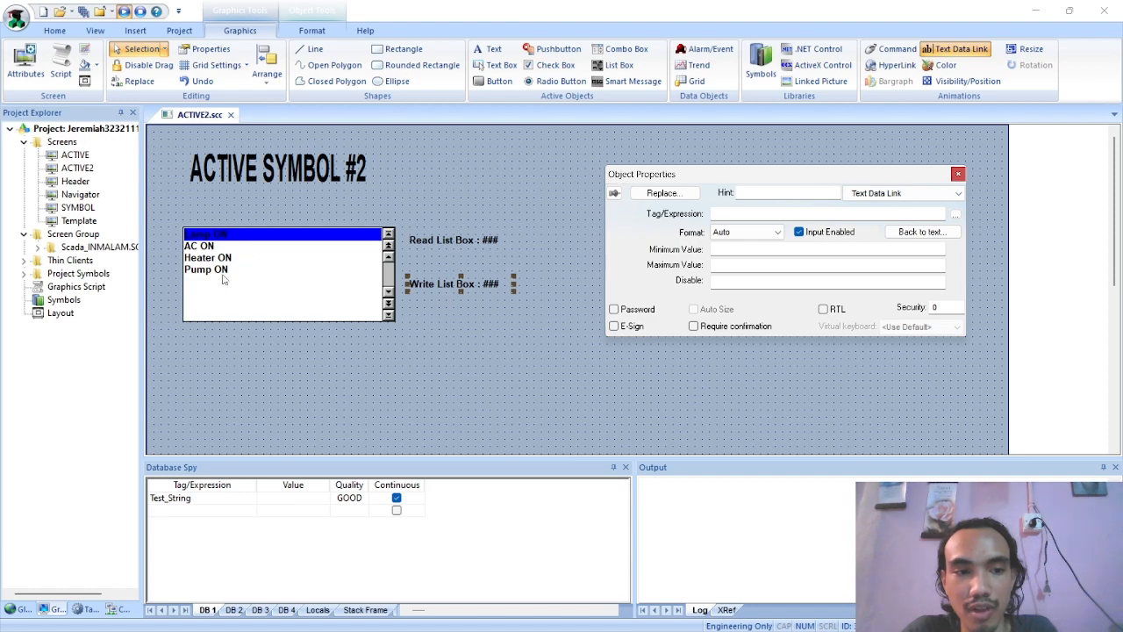
click(956, 215)
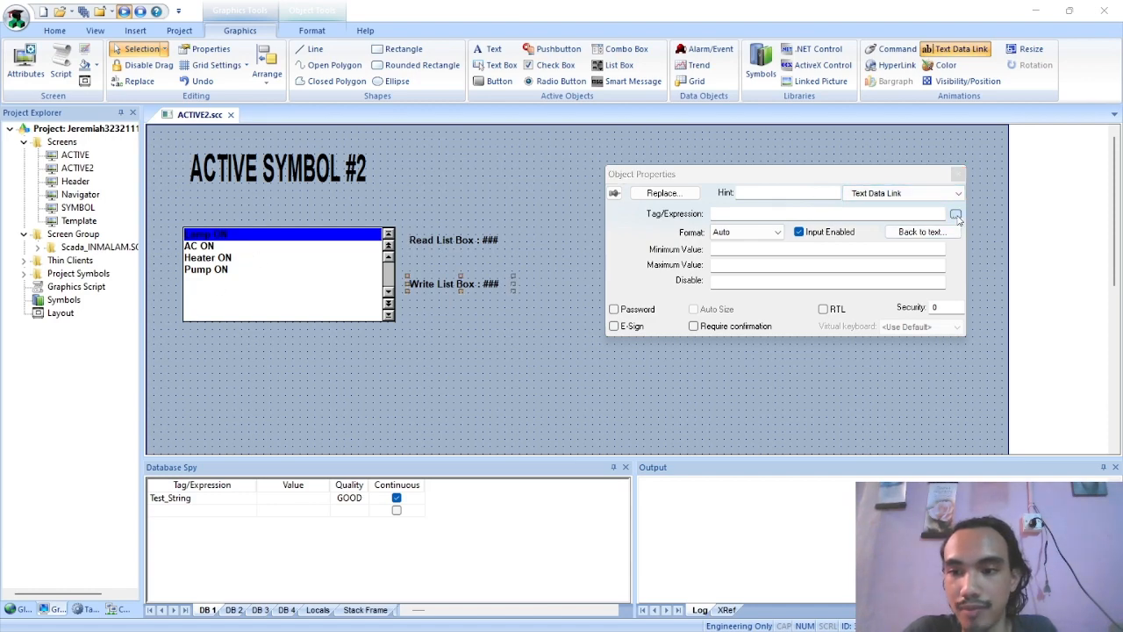
text(rea)
click(752, 184)
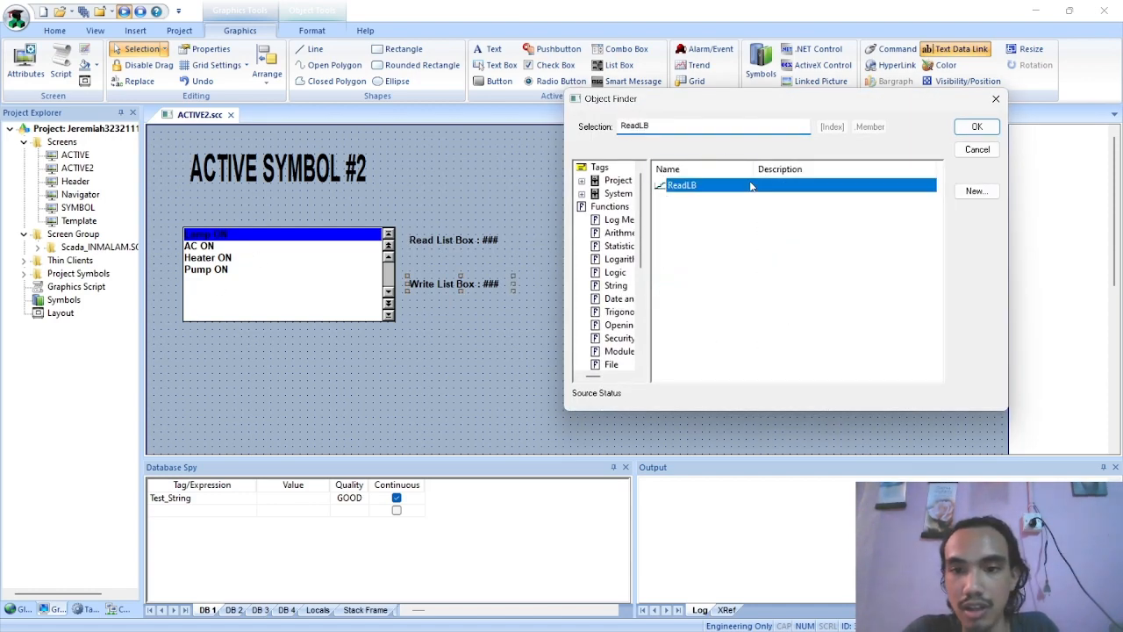
click(977, 126)
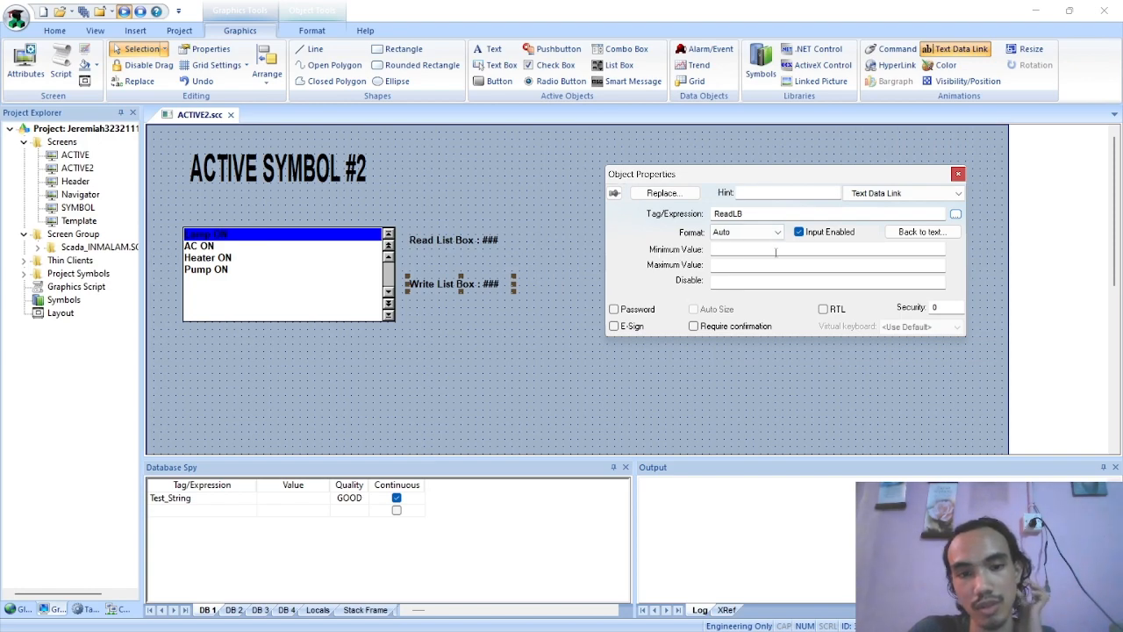
click(958, 174)
click(475, 260)
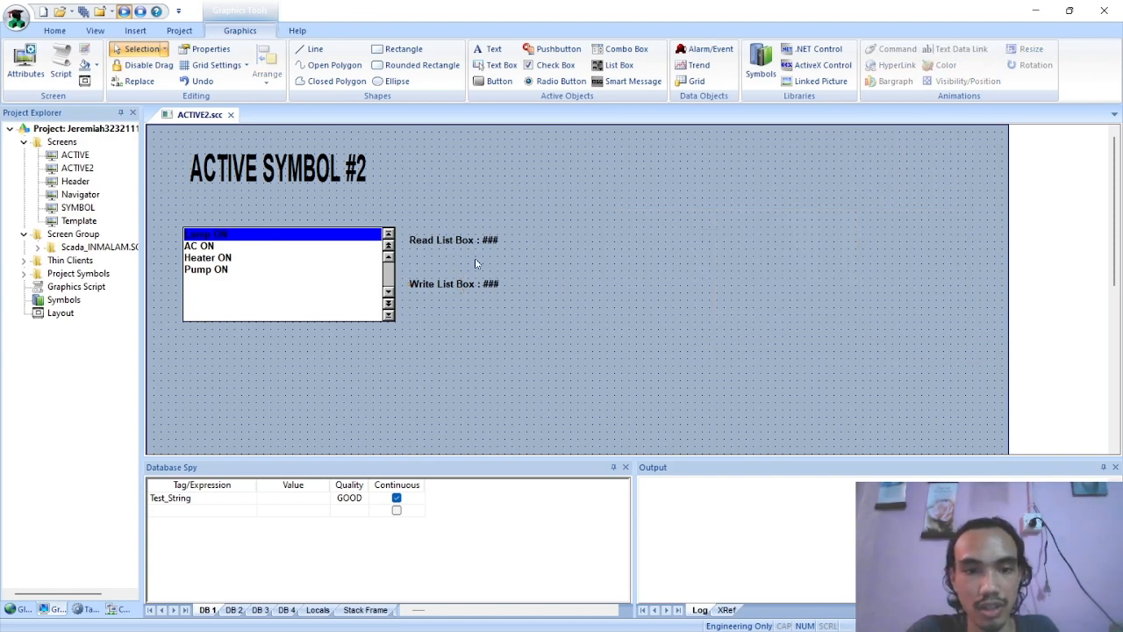
Move the Read List Box label down to X 360, Y 170 and save the ACTIVE2 screen
drag(455, 239, 459, 262)
click(480, 219)
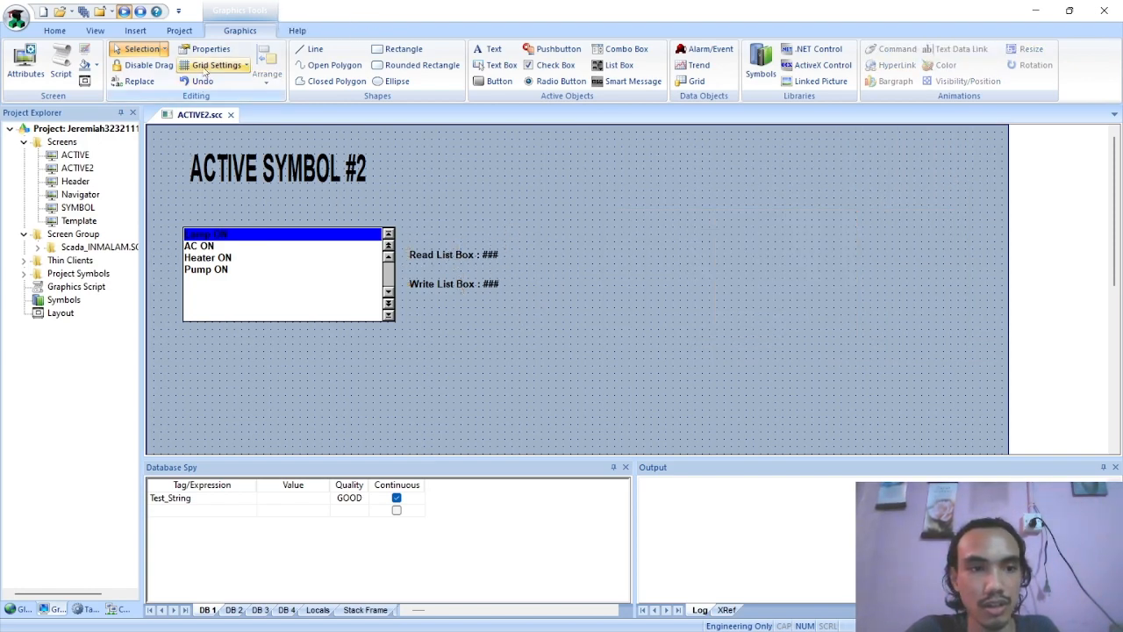
right_click(188, 114)
click(218, 123)
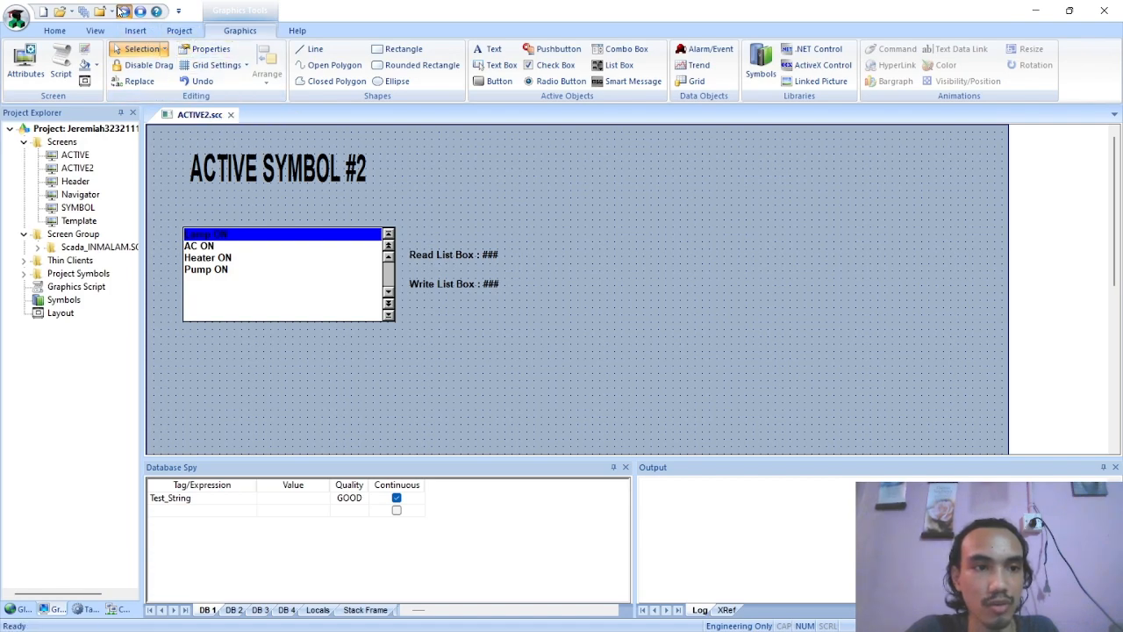
Run the project, test selecting messages in the list box, and close the runtime viewer
click(124, 12)
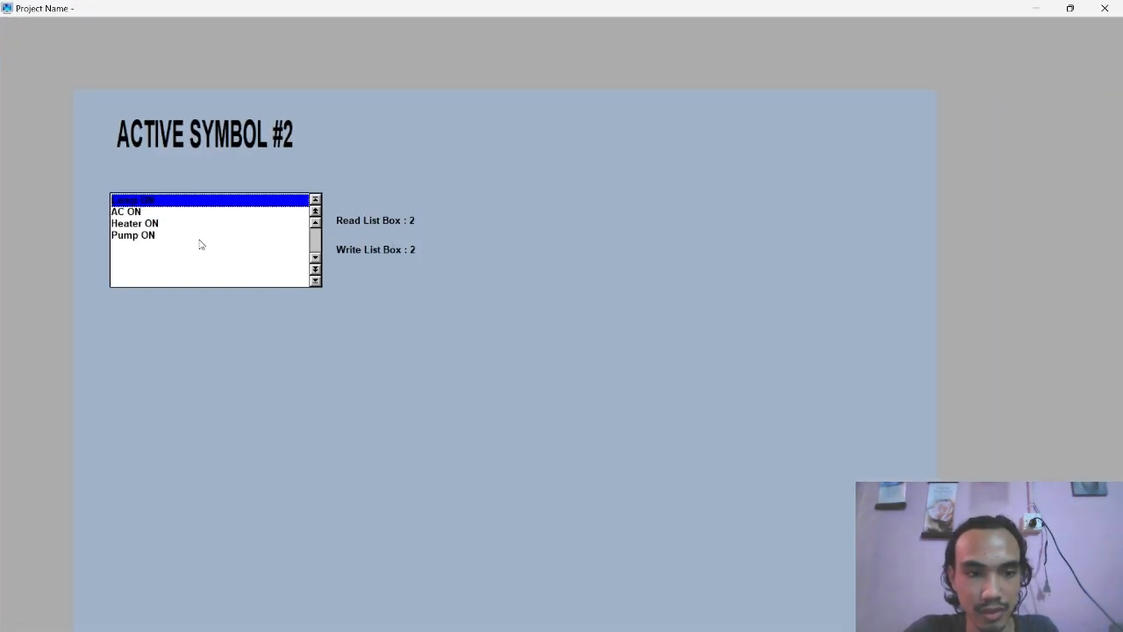
click(137, 201)
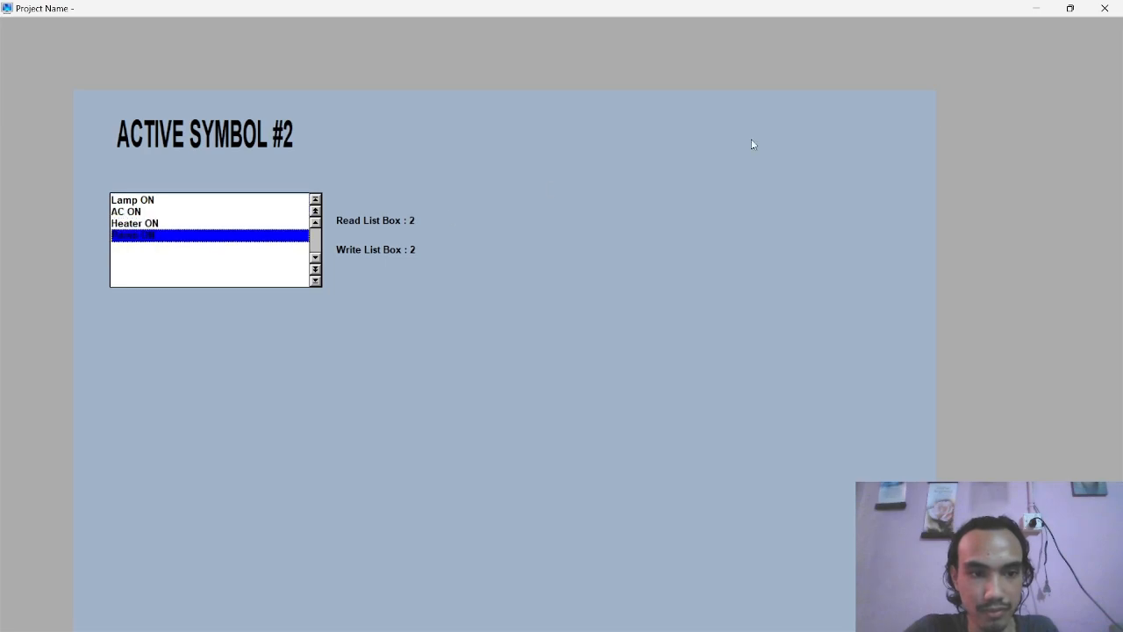
click(1105, 8)
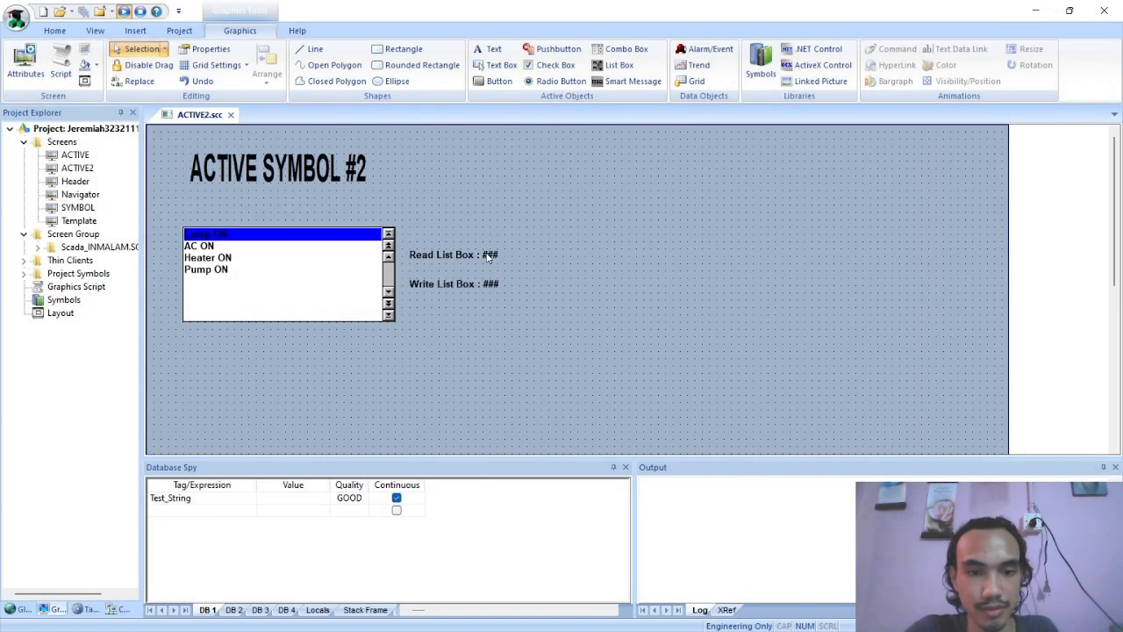
Check the tag settings of the list box, the Read List Box label and the Write List Box label
double_click(311, 268)
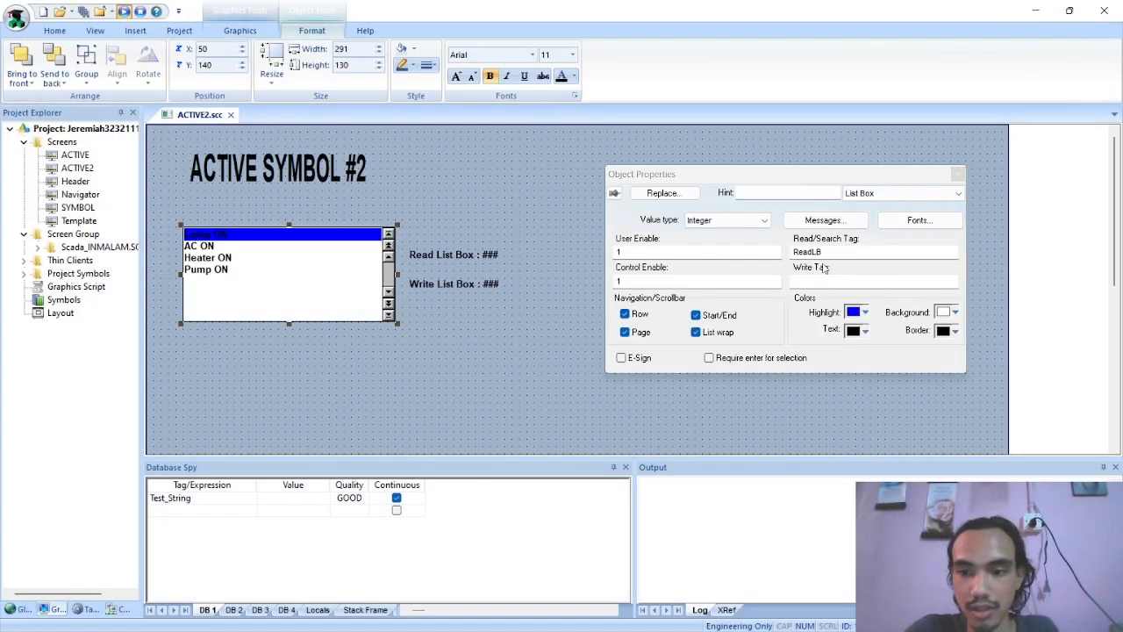
click(960, 174)
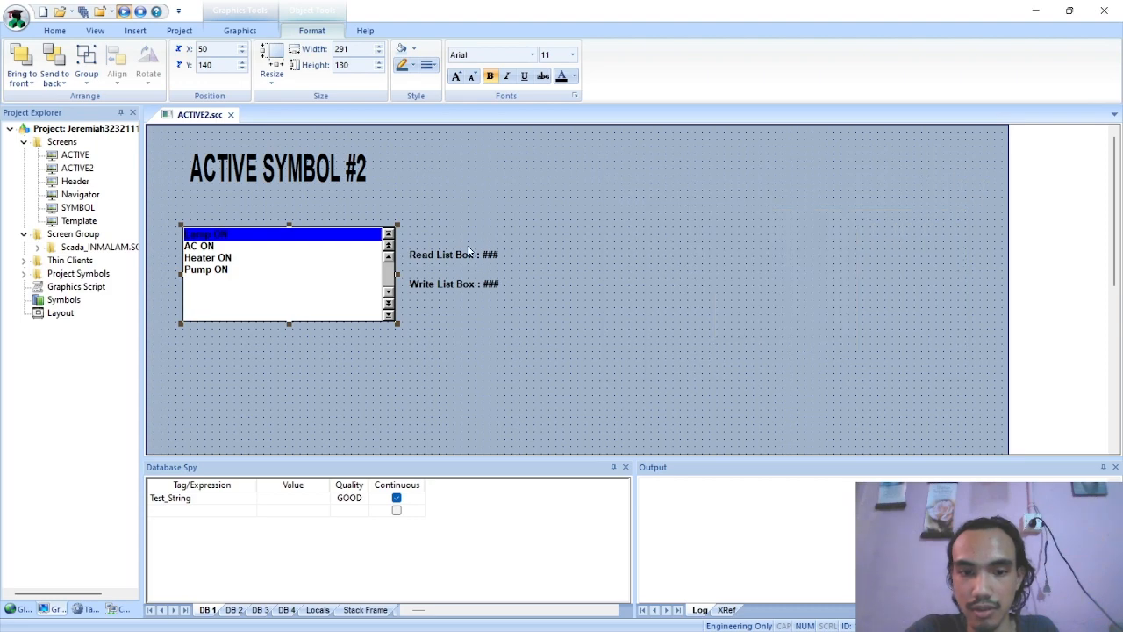
double_click(471, 254)
click(960, 174)
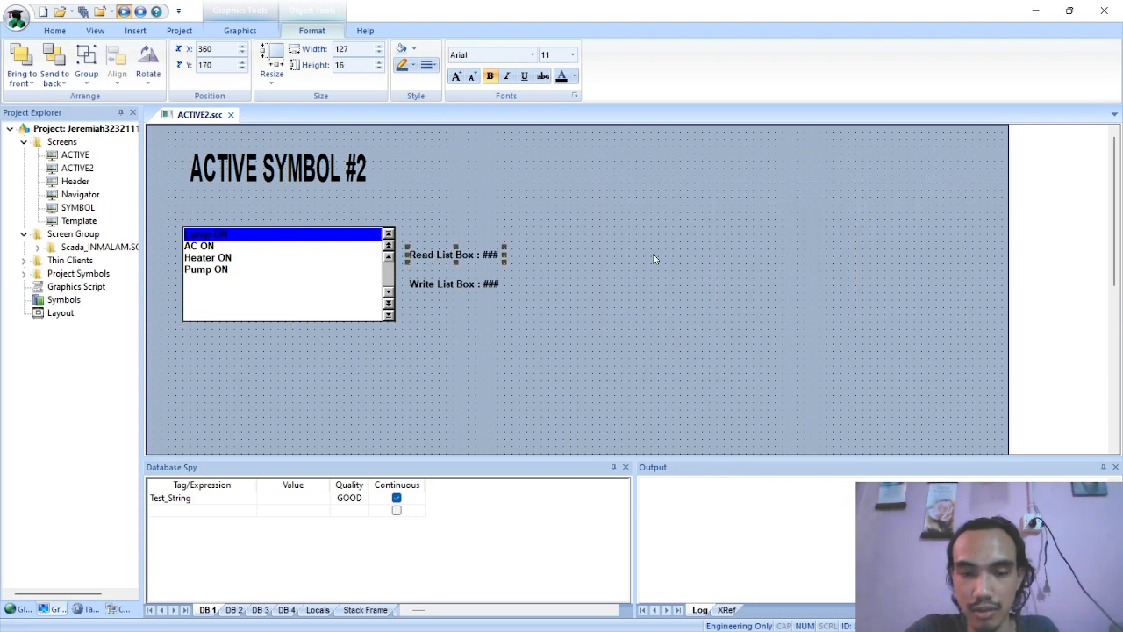
double_click(450, 282)
click(824, 234)
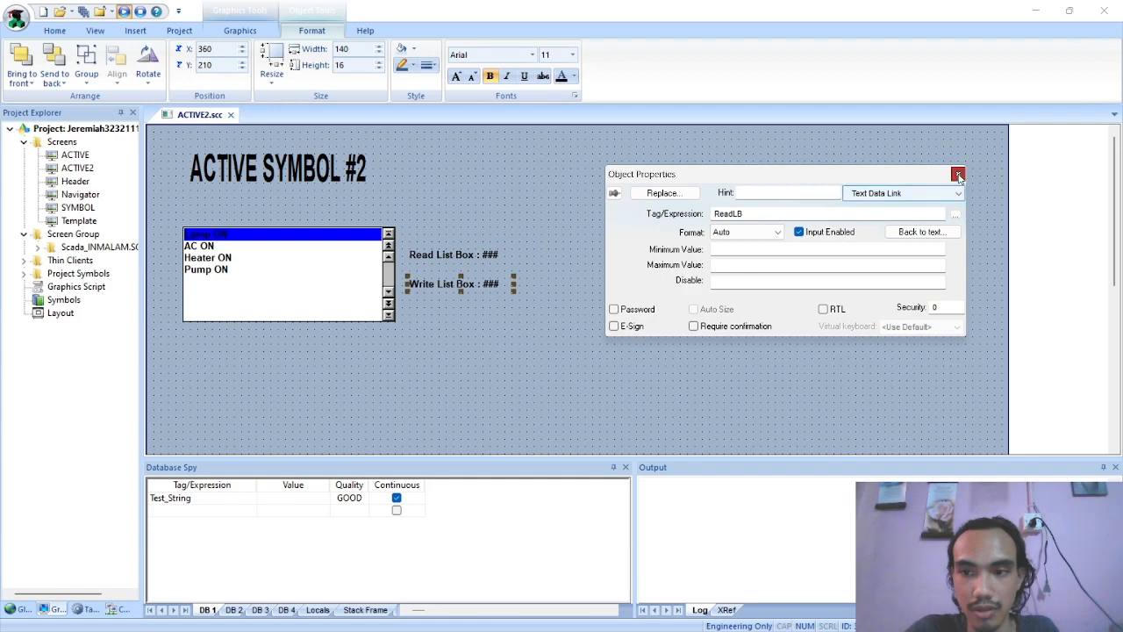
click(960, 174)
Assign the ReadLB tag as the list box's write tag and close its properties
double_click(294, 294)
click(809, 279)
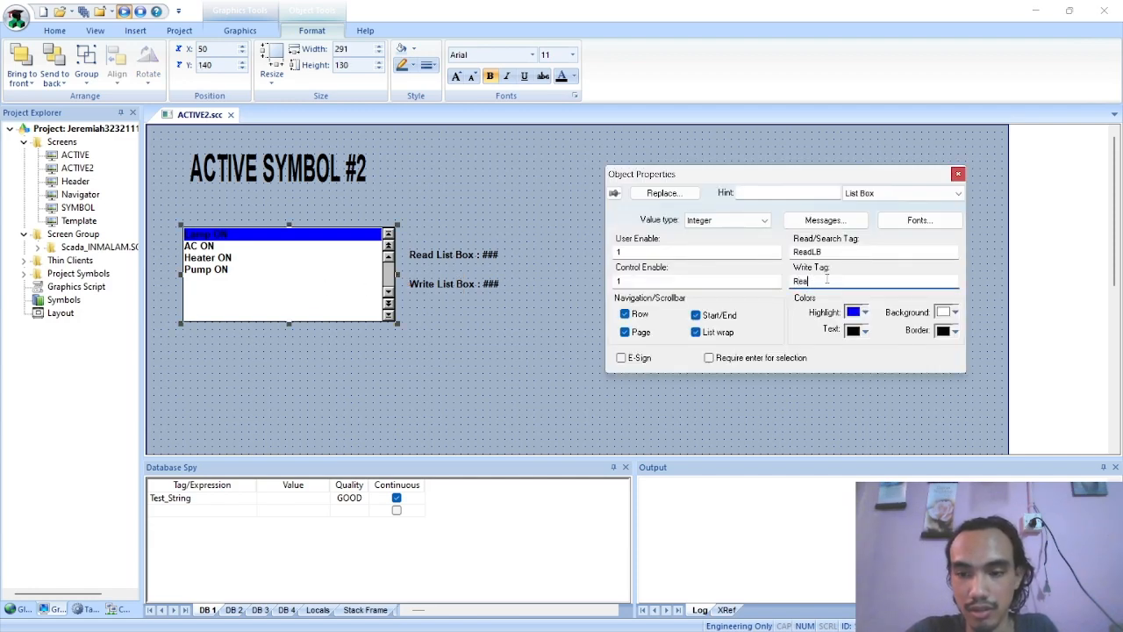
double_click(834, 280)
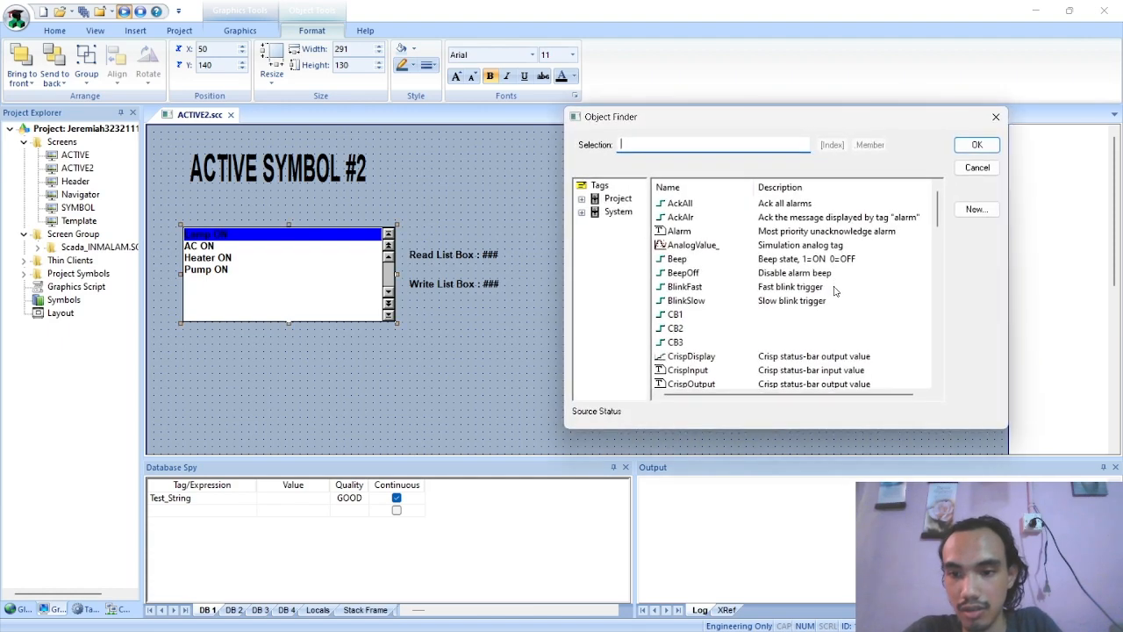
text(ReadLB)
click(977, 144)
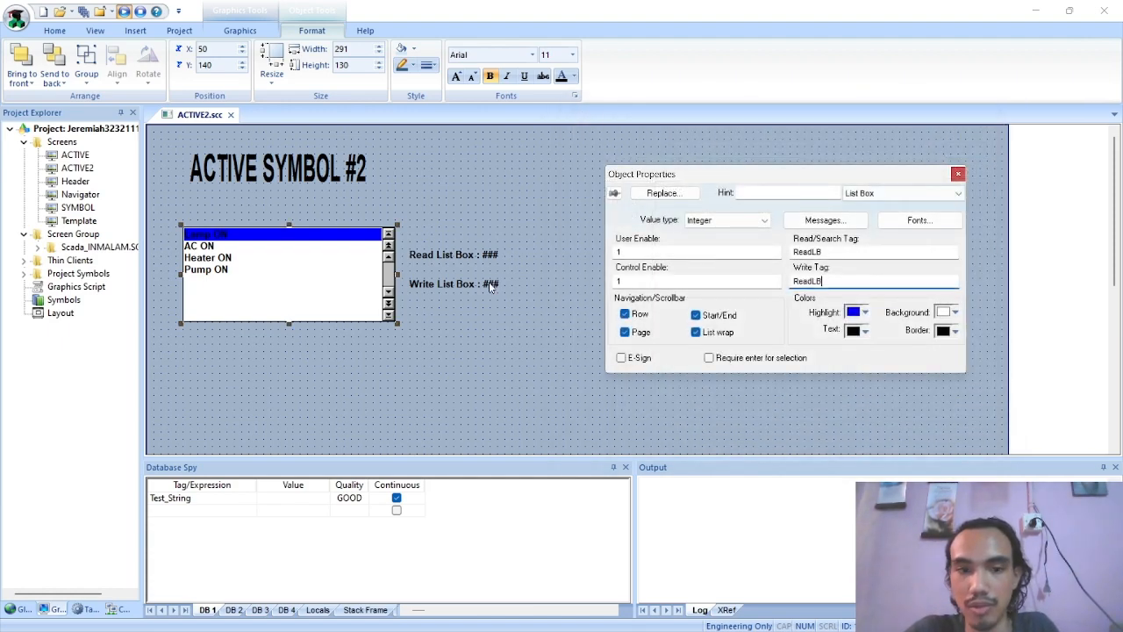
click(489, 283)
click(331, 288)
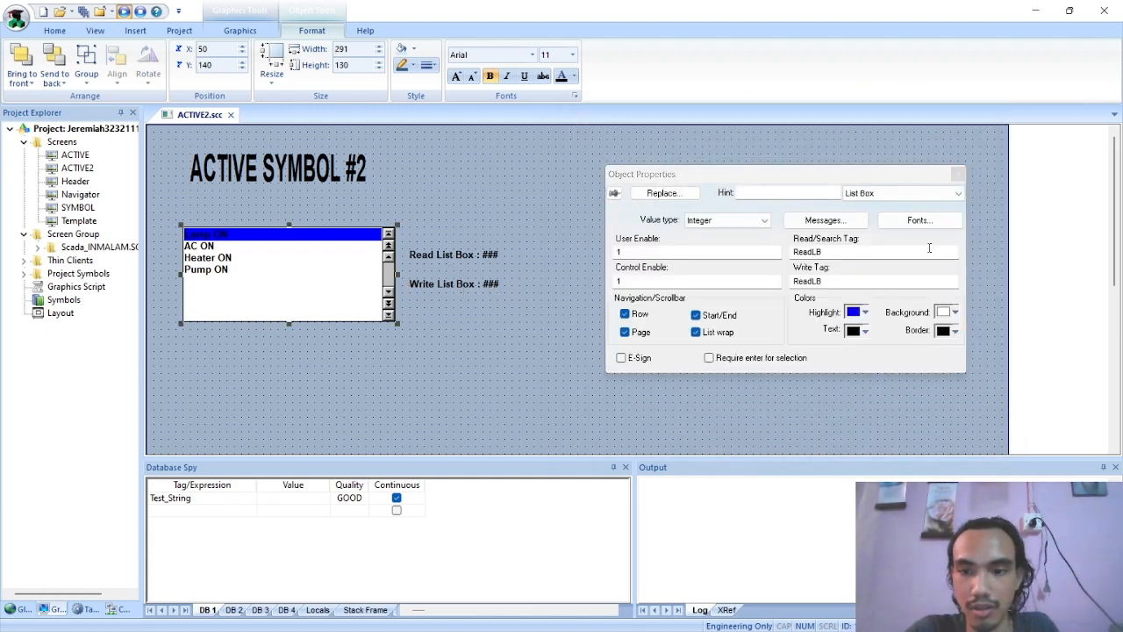
click(958, 173)
click(684, 308)
Run the project and test the list box by selecting the Lamp, AC, Heater and Pump messages in turn
click(148, 56)
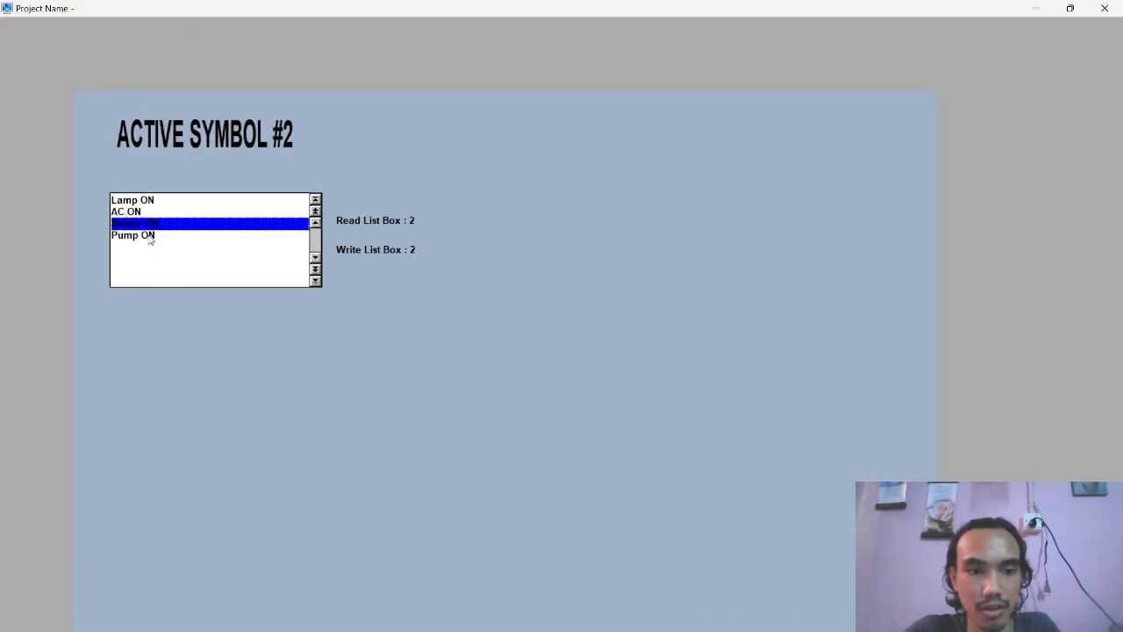
click(149, 237)
click(129, 200)
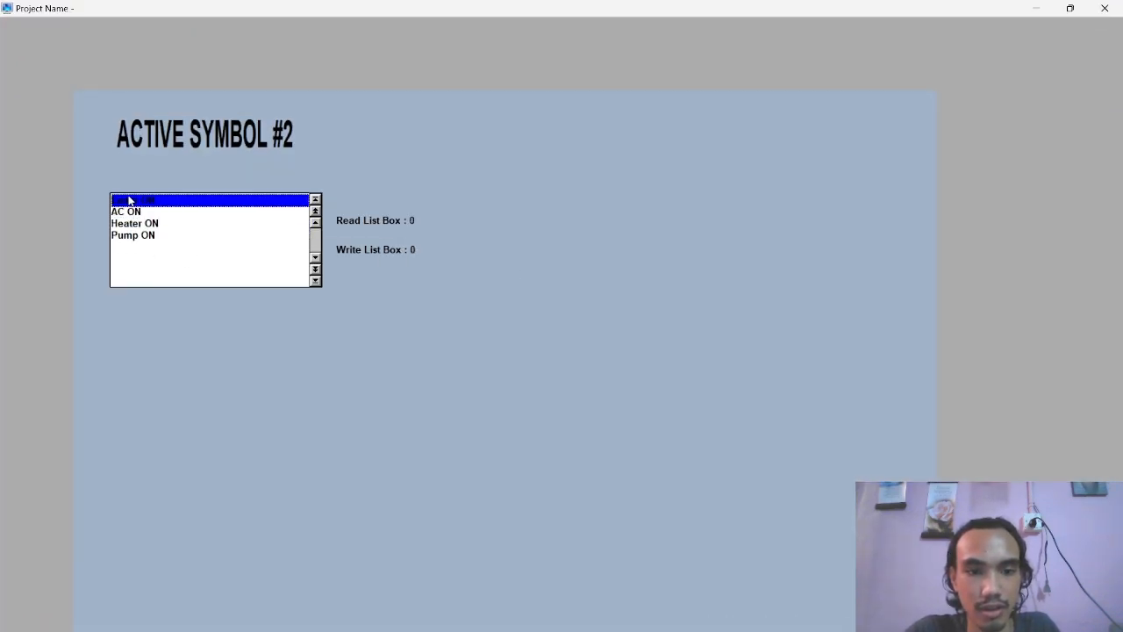
click(126, 222)
click(121, 236)
click(128, 212)
click(127, 201)
click(120, 222)
click(127, 201)
click(133, 235)
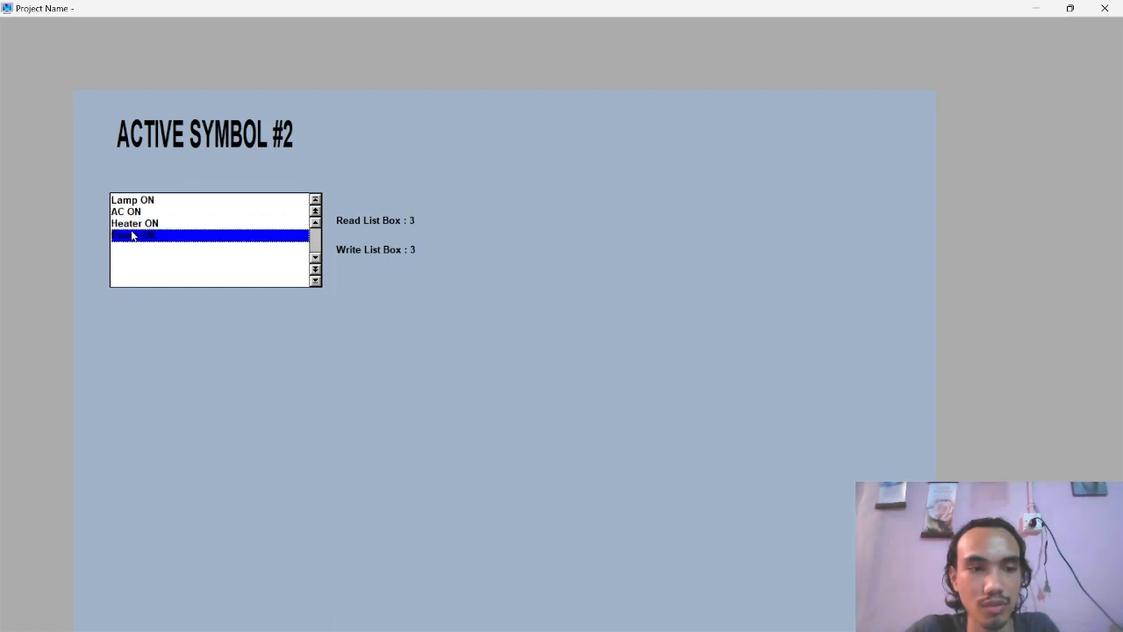
Test the Write List Box input with the values 1 and 0 and close the runtime viewer
click(410, 249)
text(1)
key(Return)
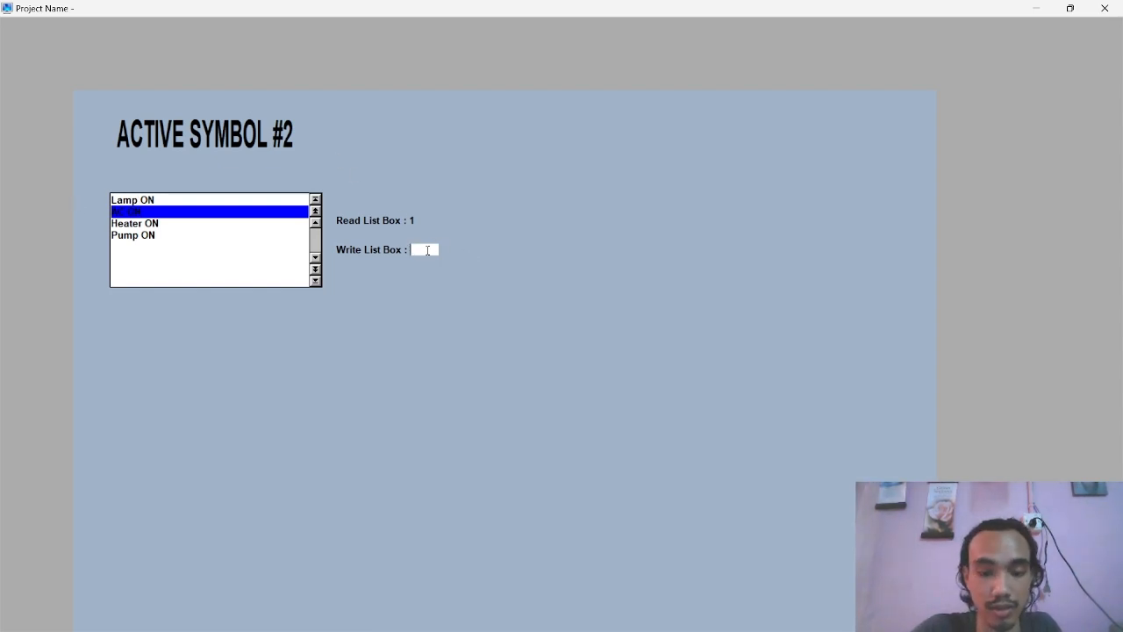
key(Return)
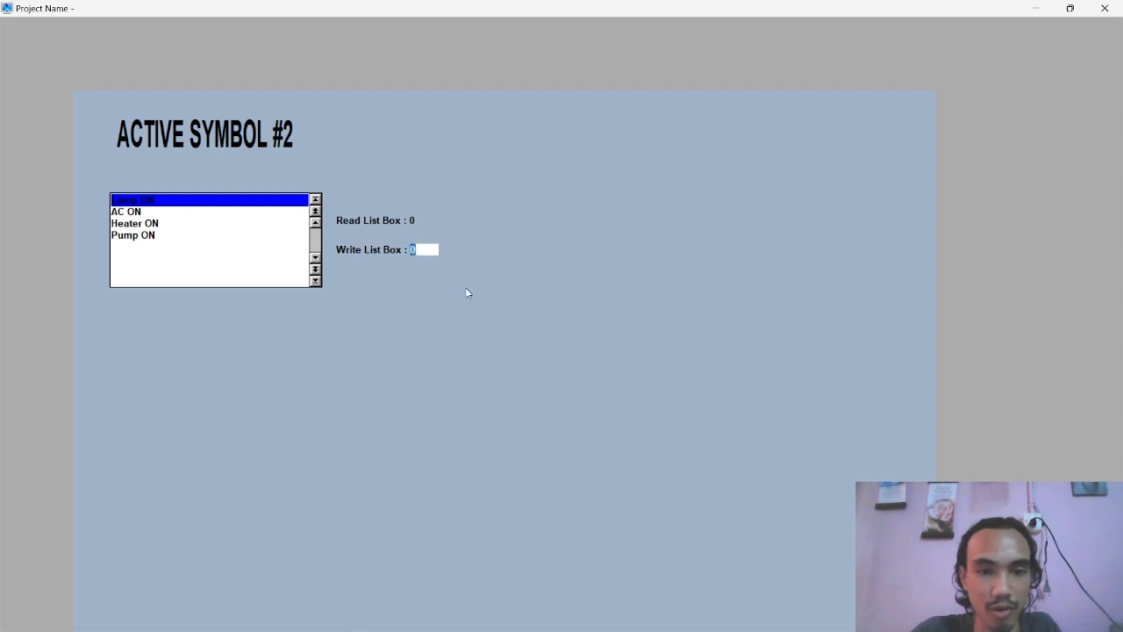
click(1104, 8)
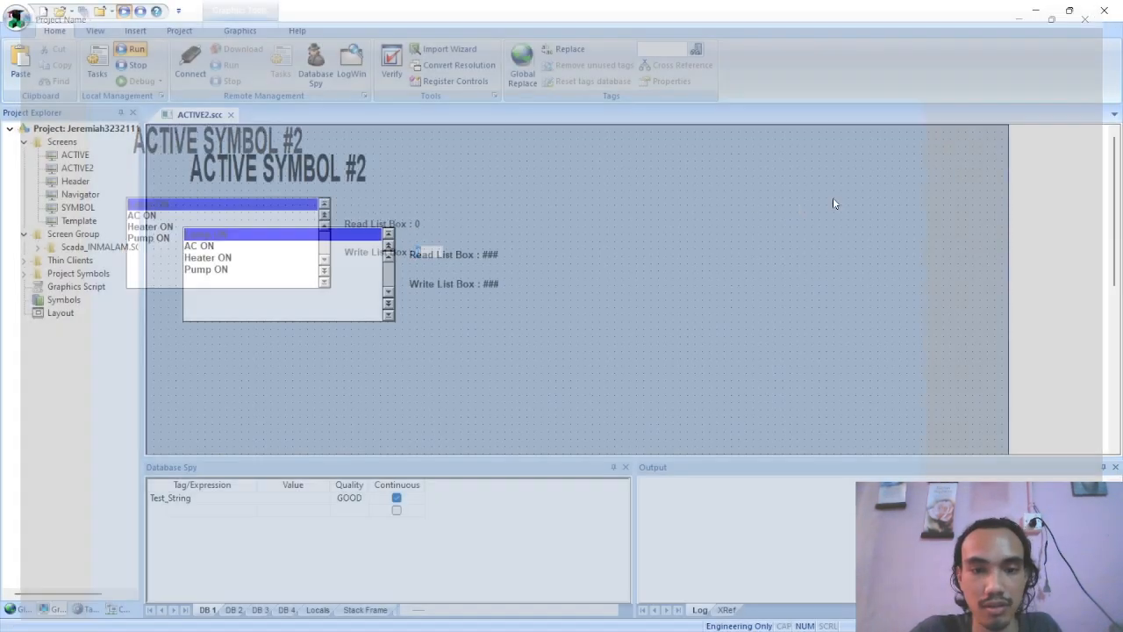
Switch to the Active Object2 PDF, examine its list box tag settings, and return to InduSoft Web Studio
key(alt+Tab)
scroll(551, 279, down, 3)
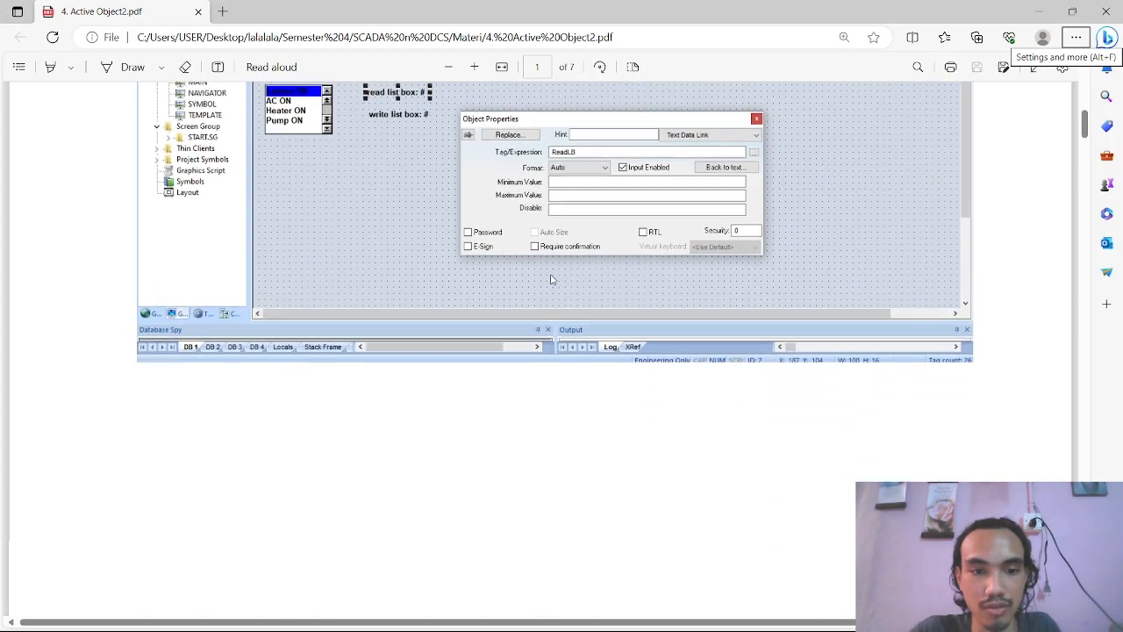
scroll(551, 279, down, 10)
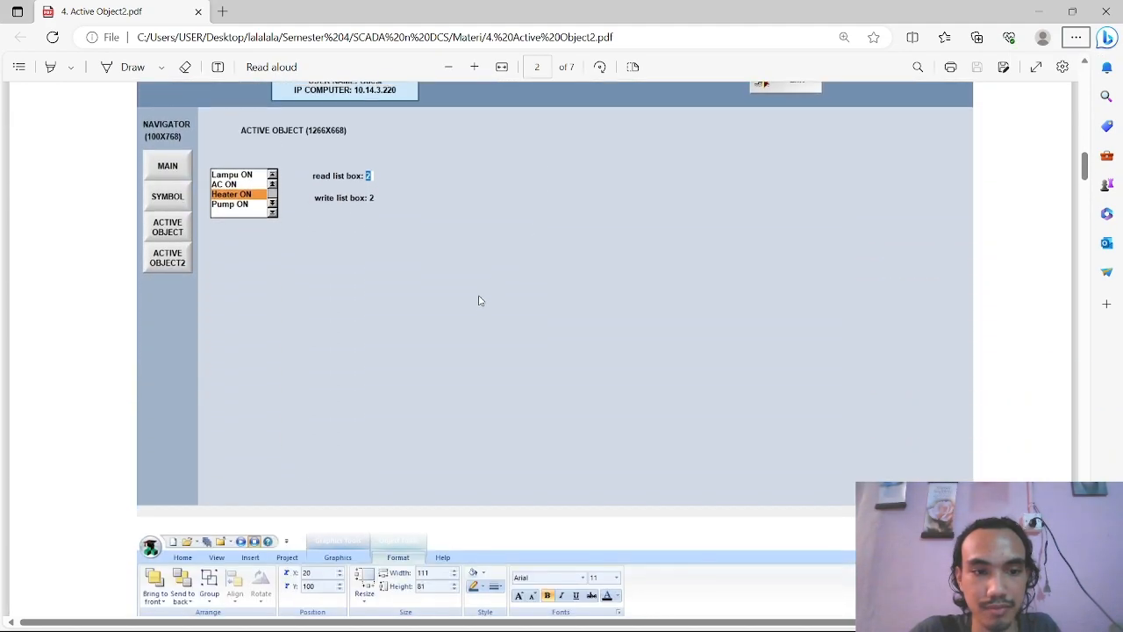
scroll(478, 301, down, 5)
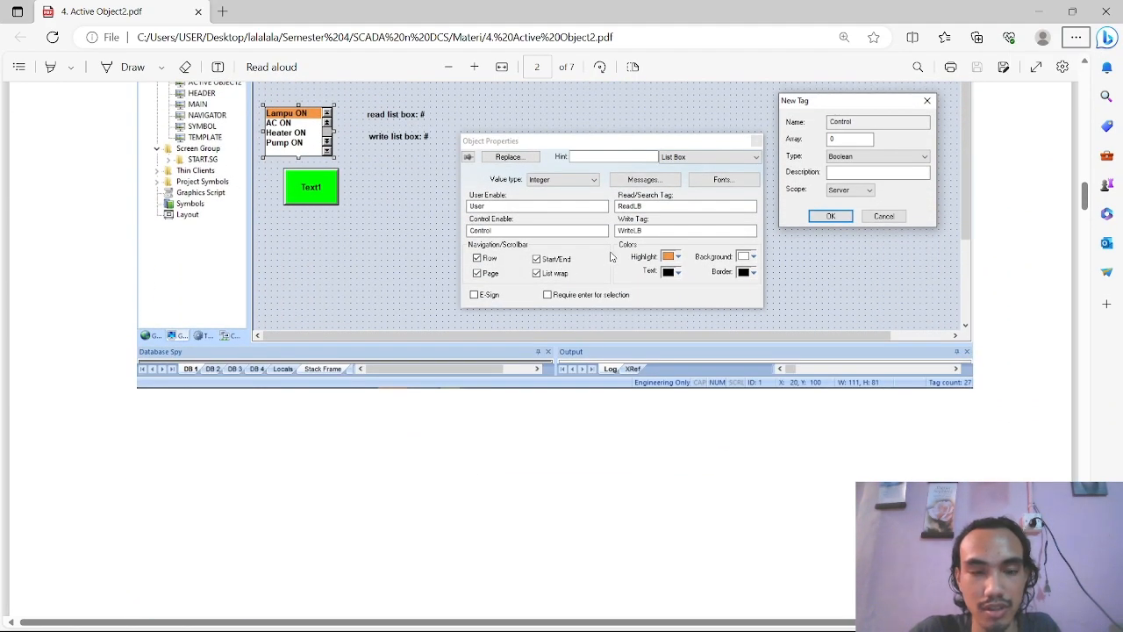
scroll(643, 202, up, 2)
key(alt+Tab)
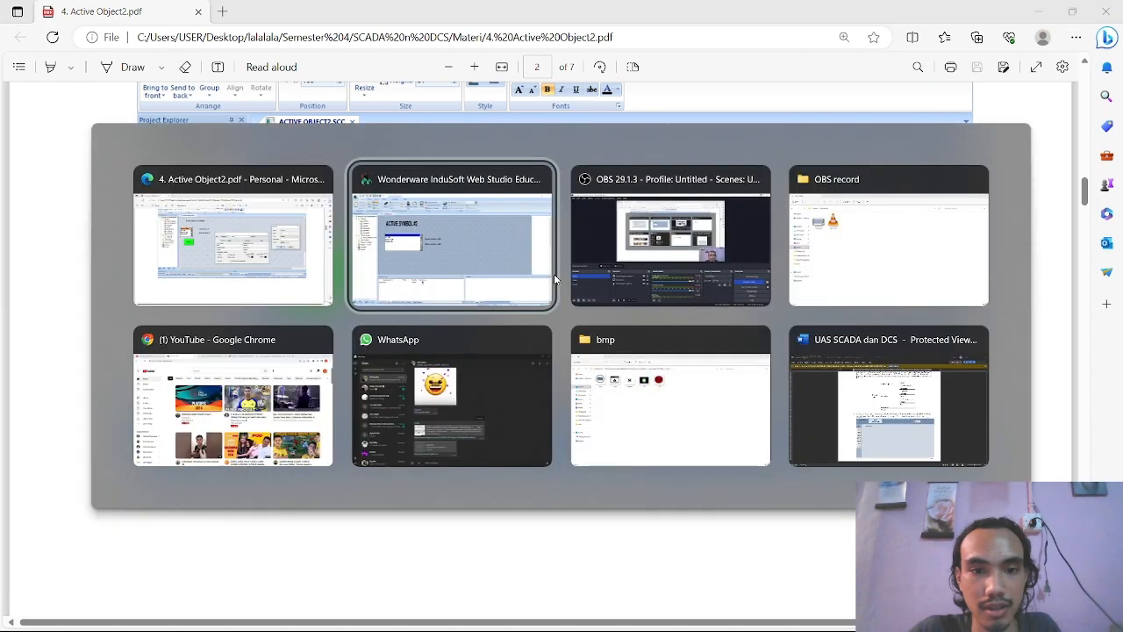
Set the list box's write tag to WriteLB, creating it as a new Integer tag with Server scope
double_click(242, 265)
click(838, 281)
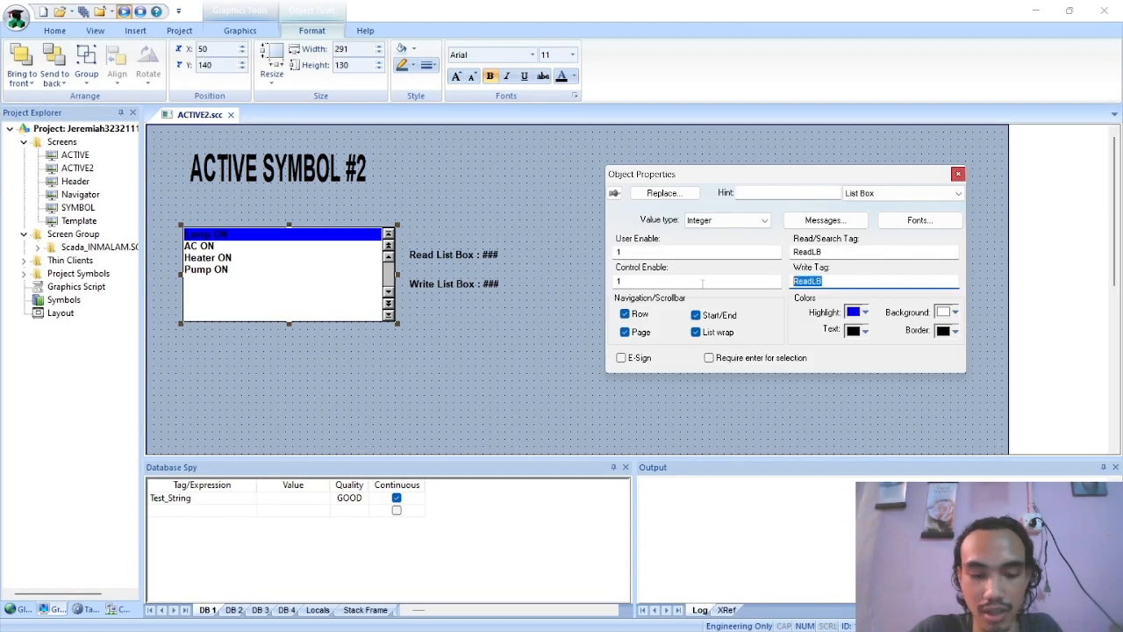
text(Writ)
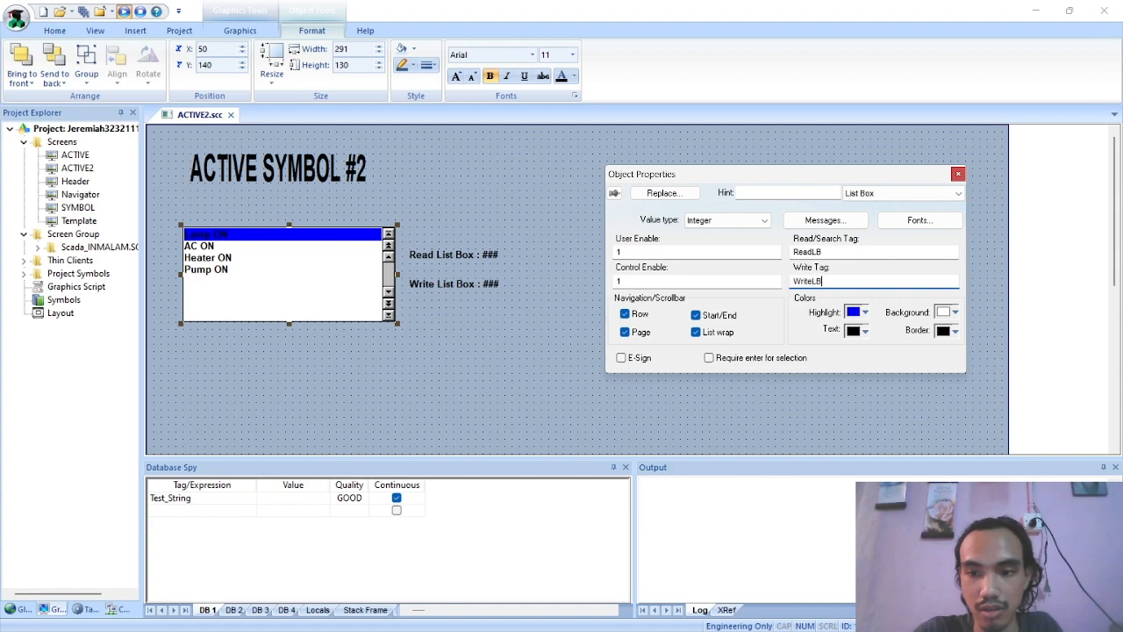
key(Return)
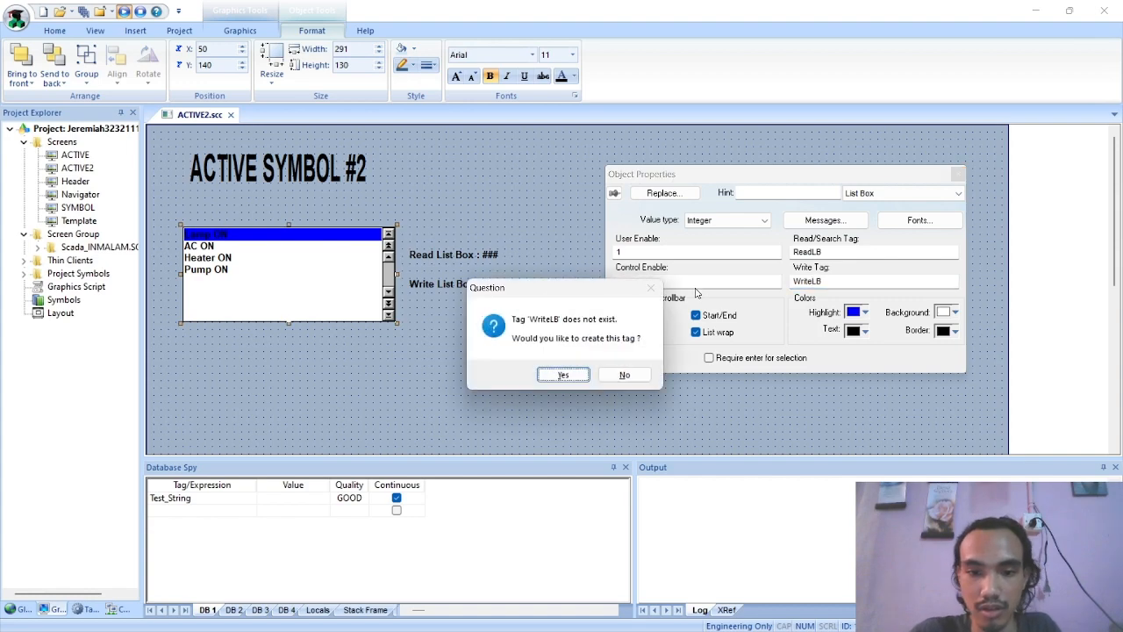
click(564, 376)
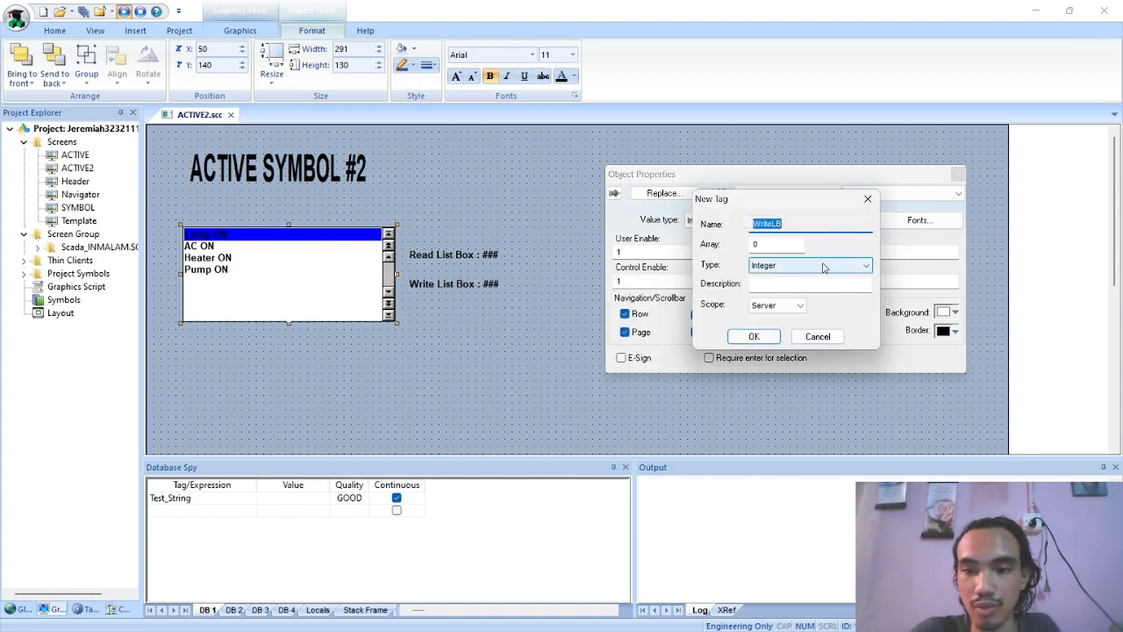
click(753, 337)
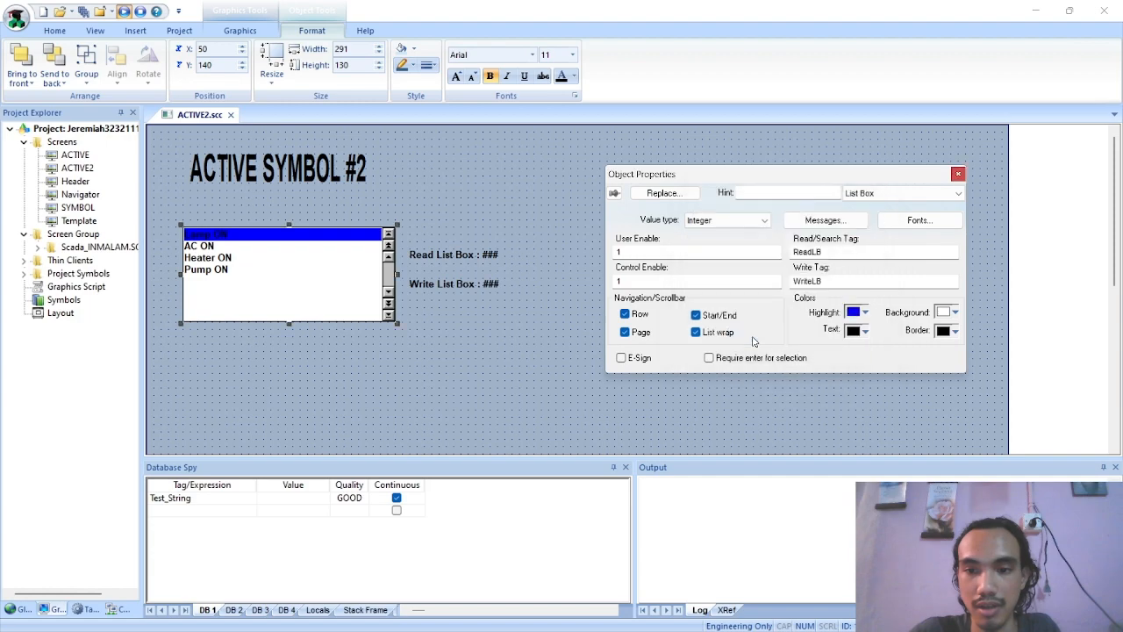
click(958, 177)
Change the Write List Box label's Text Data Link tag to WriteLB and close its properties
double_click(415, 283)
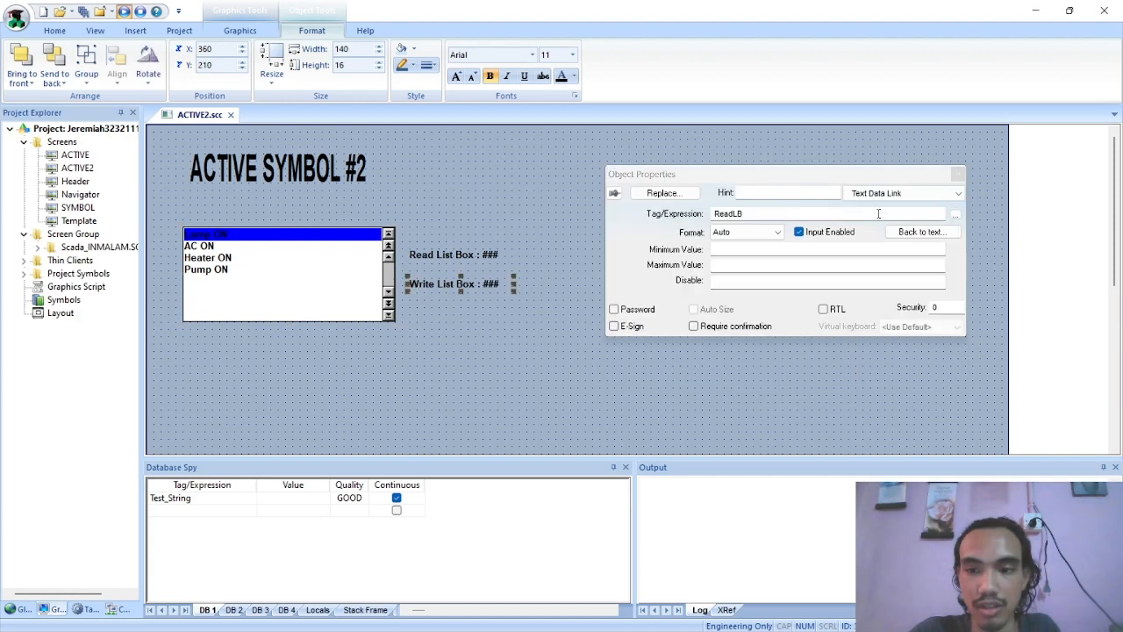
click(955, 215)
text(wr)
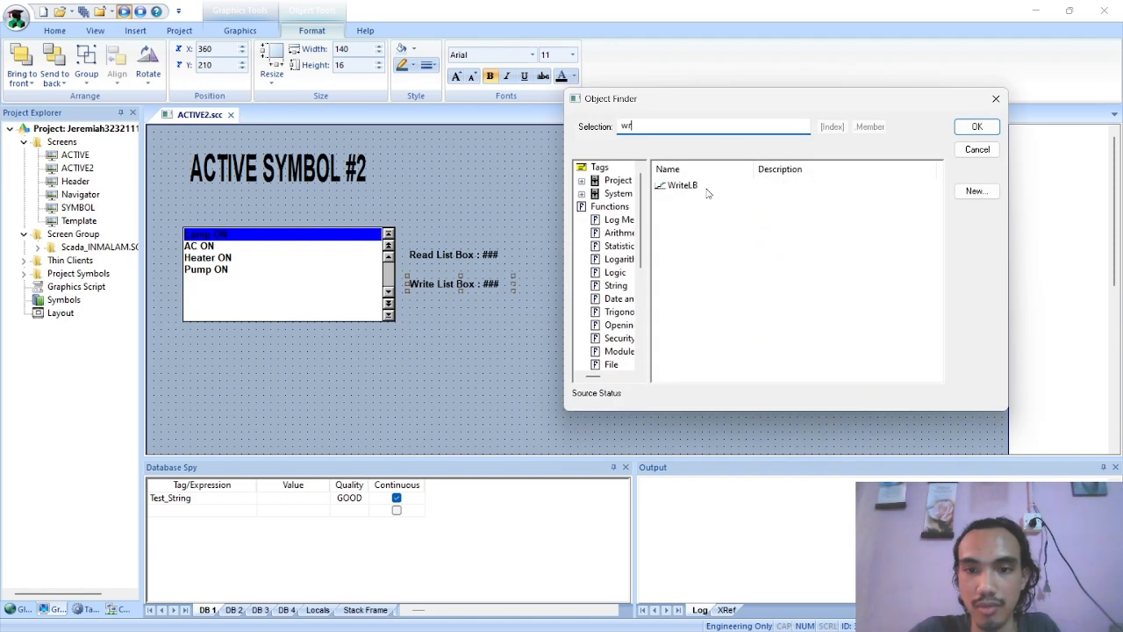
click(689, 186)
click(977, 126)
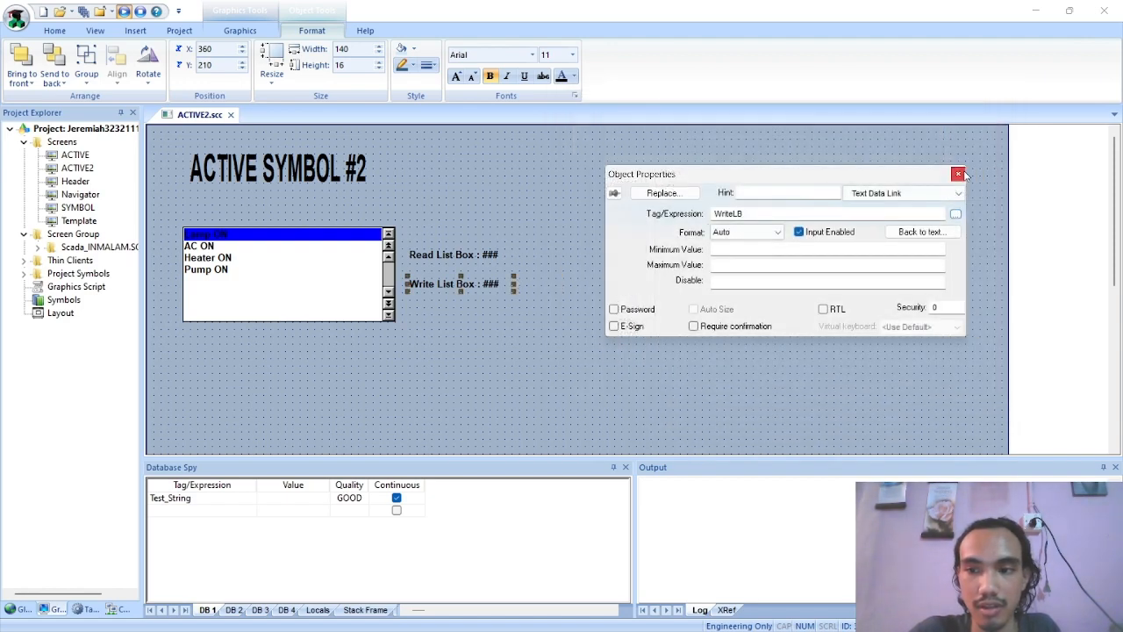
click(957, 174)
click(504, 218)
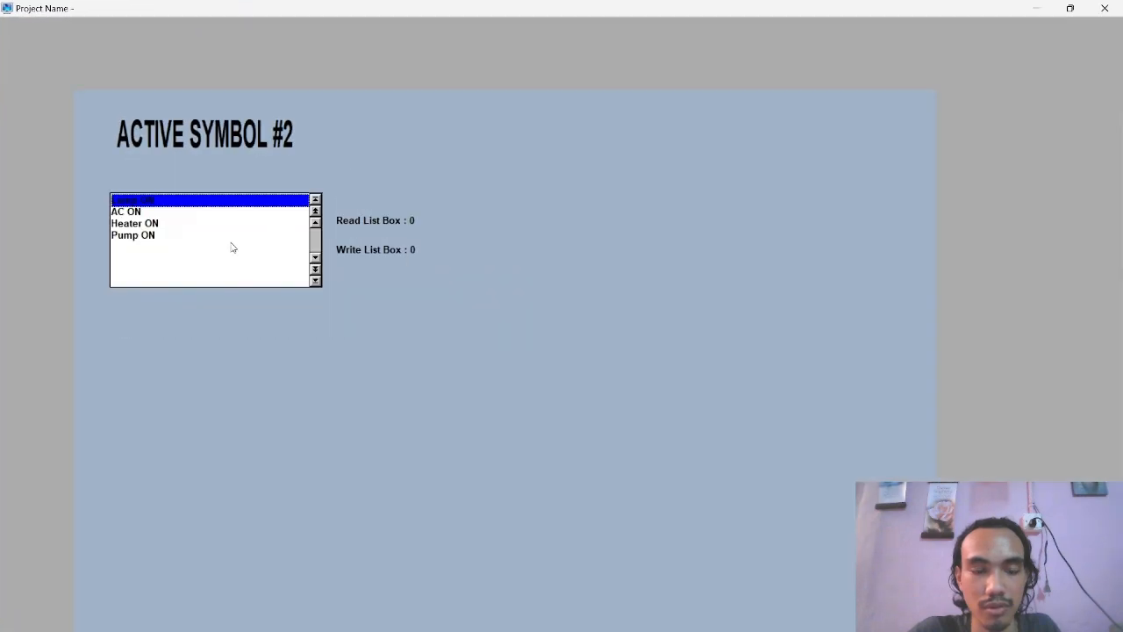
Test list box selection and the Write List Box input in the running project, and close the runtime viewer
click(136, 225)
click(132, 211)
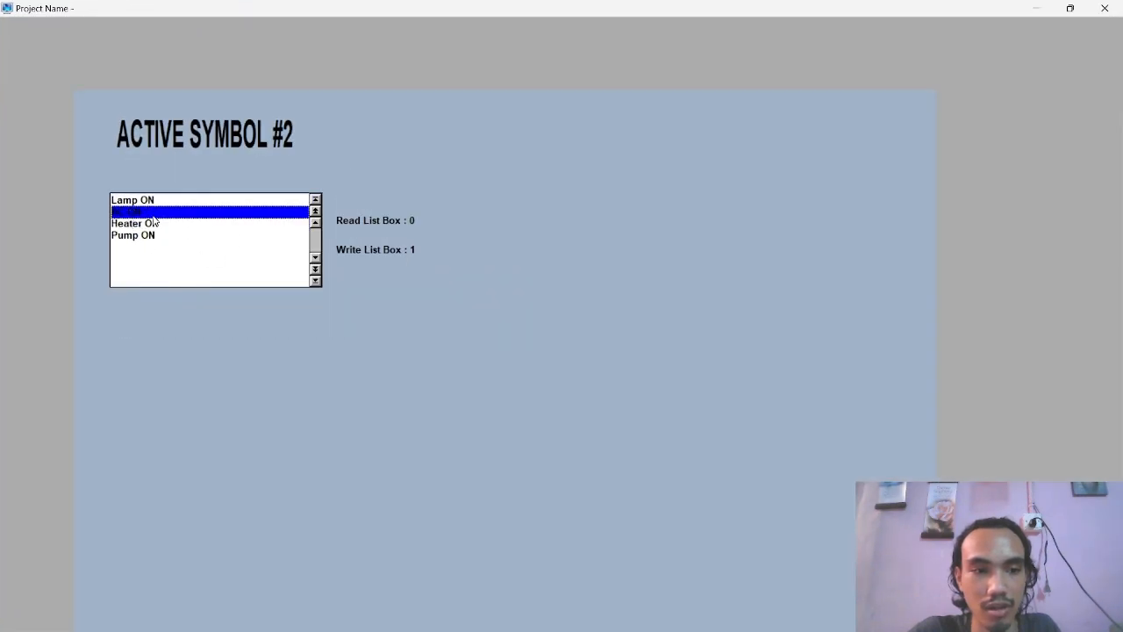
click(315, 223)
click(414, 249)
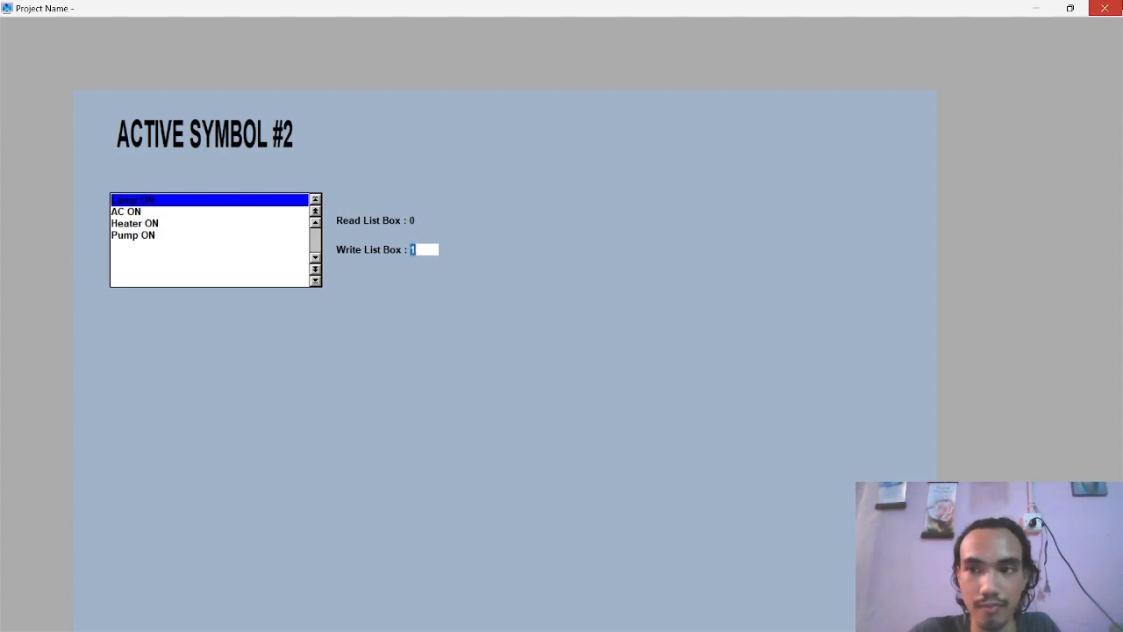
click(1105, 8)
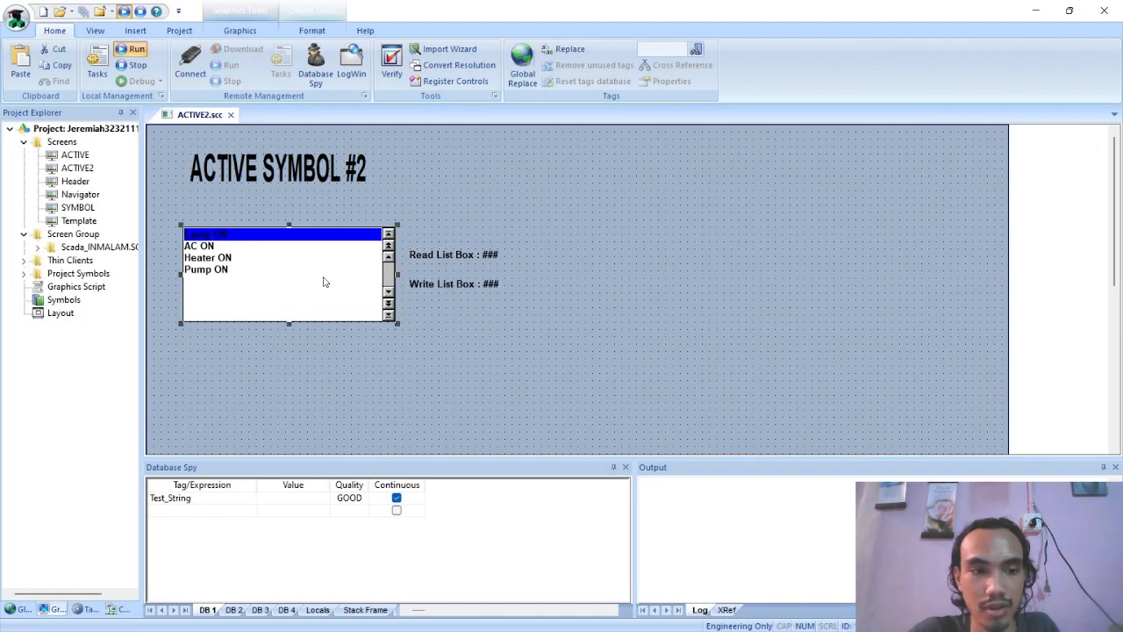
Compare the list box settings in the Active Object2 PDF with the list box's properties on the ACTIVE2 screen
key(alt+Tab)
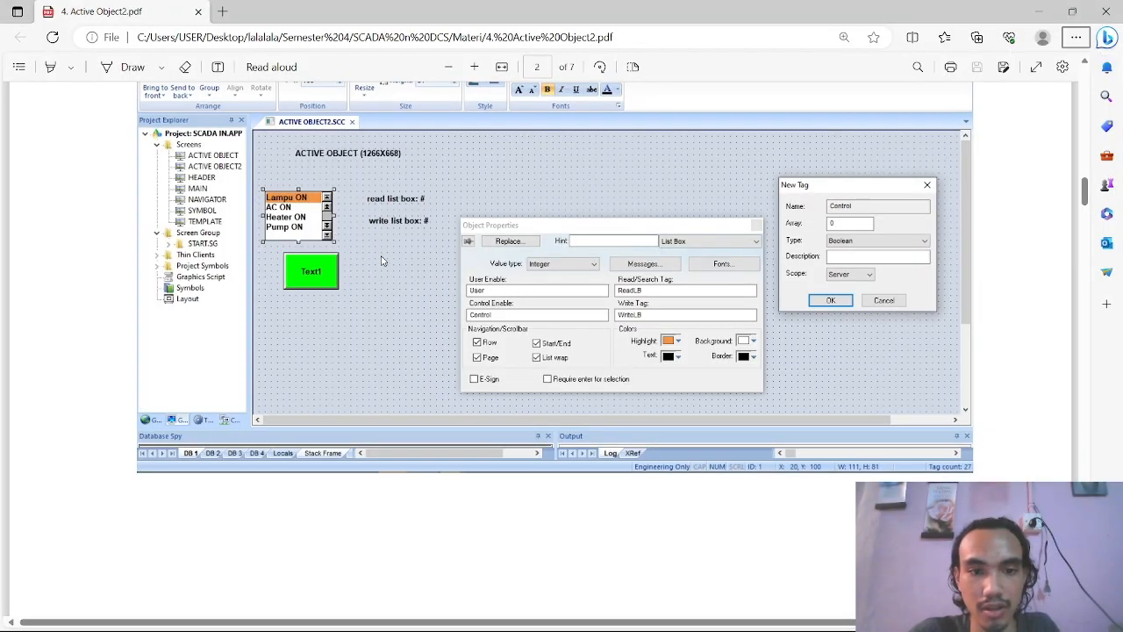
key(alt+Tab)
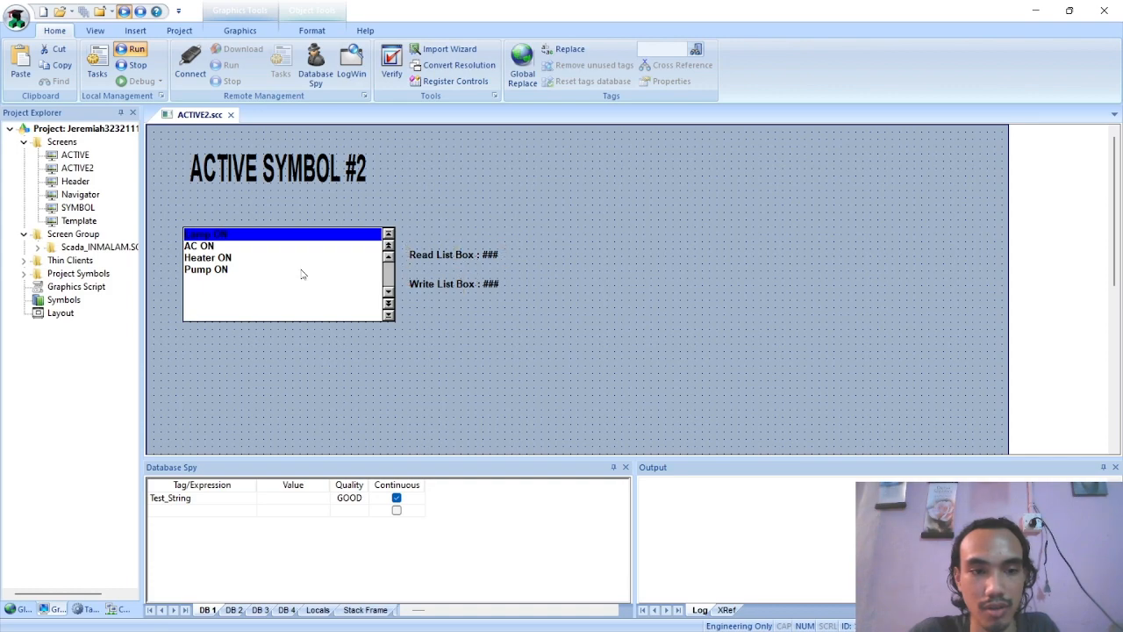
double_click(301, 271)
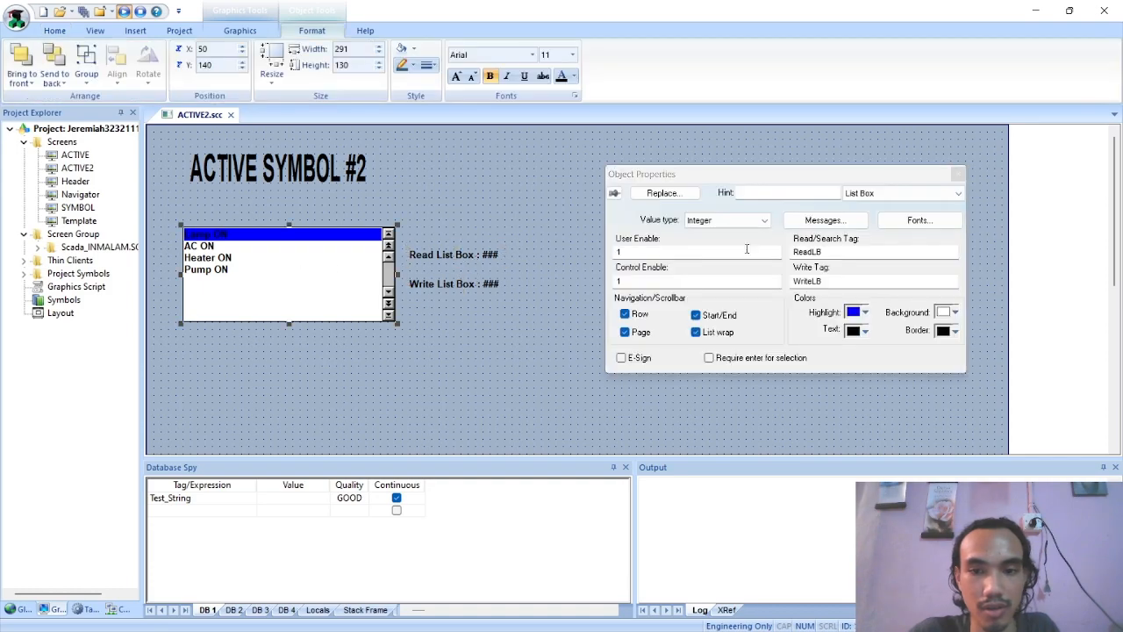
click(957, 173)
Examine the list box and Text Data Link examples in the Active Object2 PDF, and check the Write List Box label's properties in InduSoft Web Studio
scroll(413, 293, down, 2)
key(alt+Tab)
scroll(418, 295, down, 10)
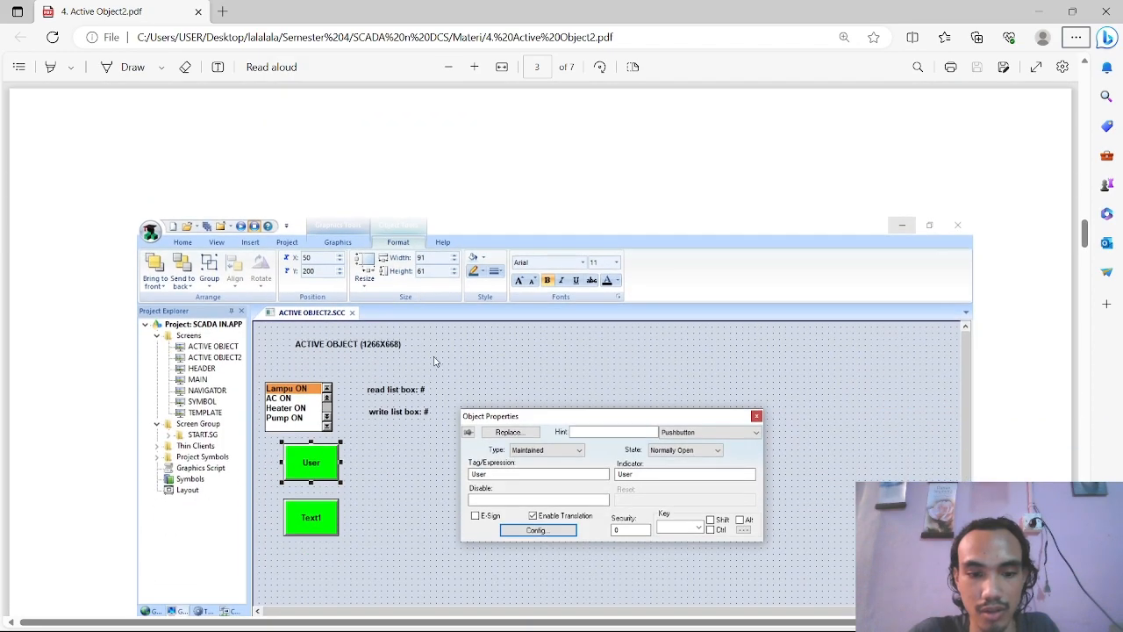
scroll(434, 361, up, 6)
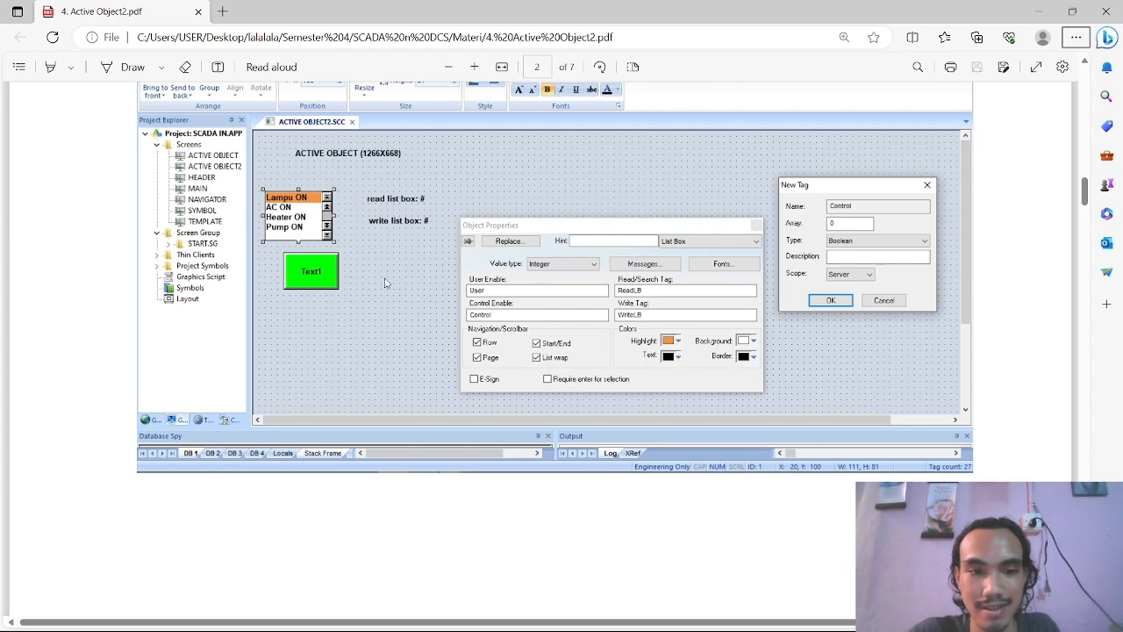
scroll(435, 282, up, 6)
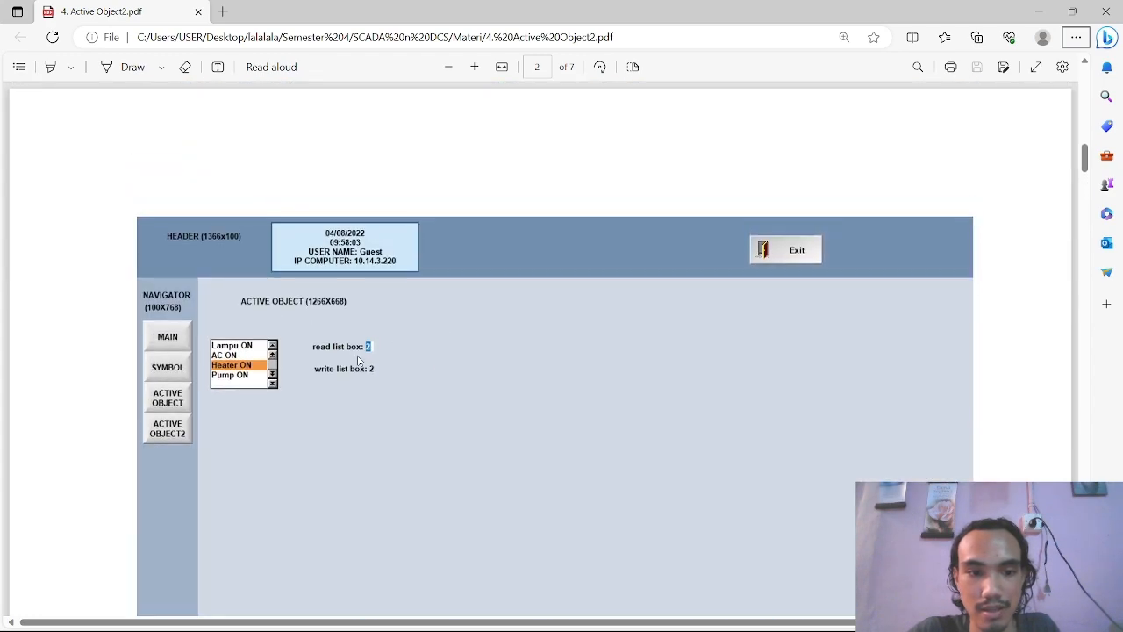
scroll(318, 369, down, 3)
scroll(319, 369, up, 5)
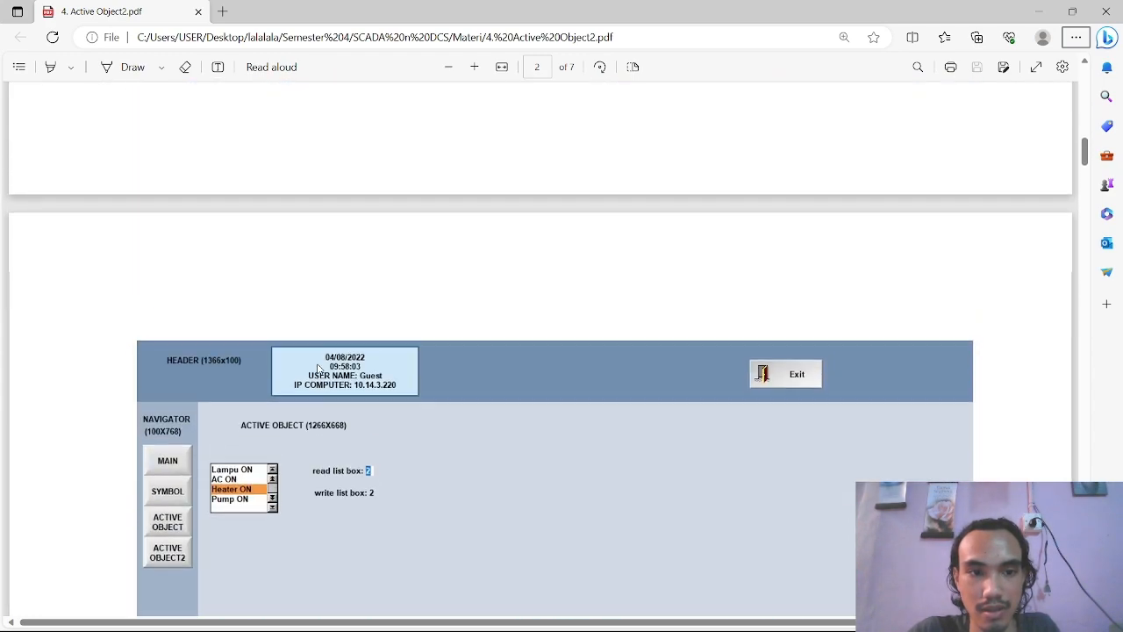
scroll(317, 370, up, 6)
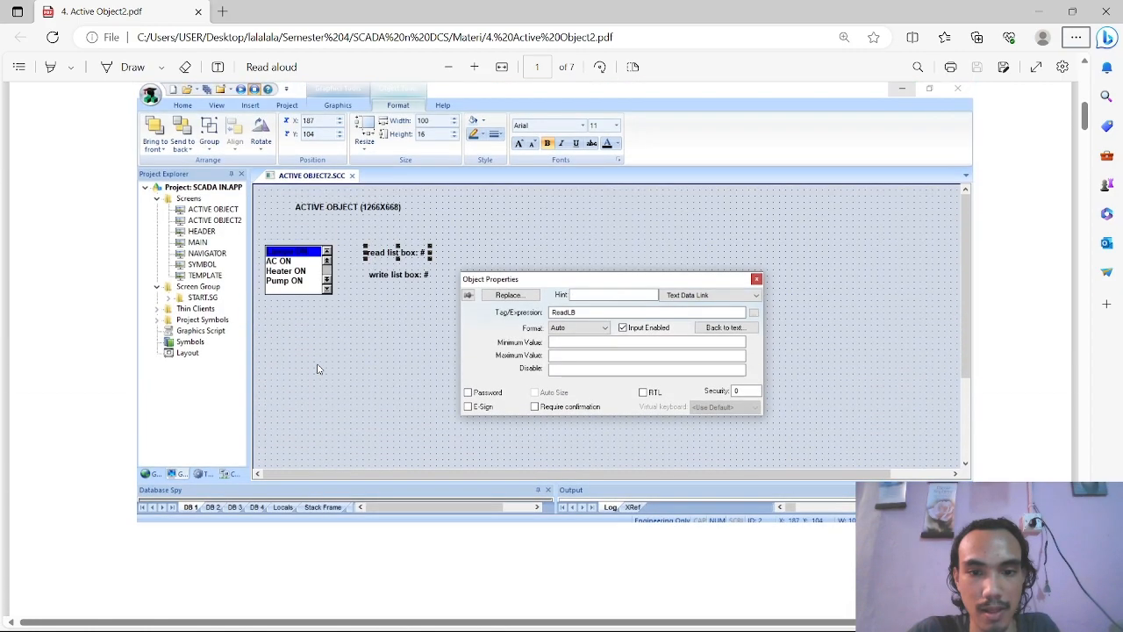
scroll(348, 299, down, 6)
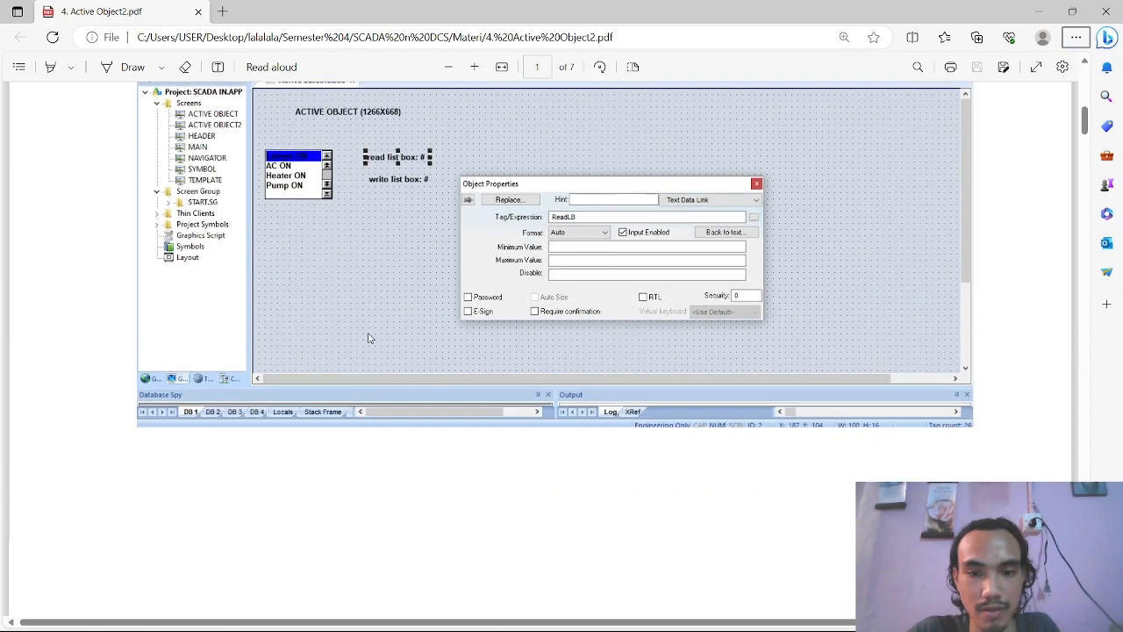
key(alt+Tab)
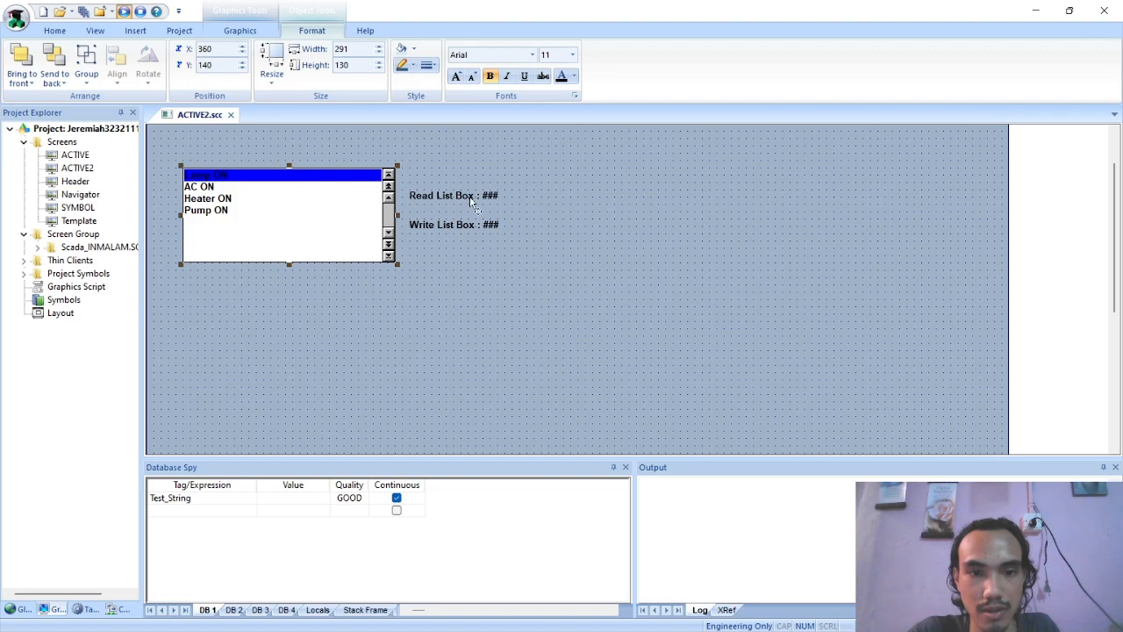
double_click(465, 224)
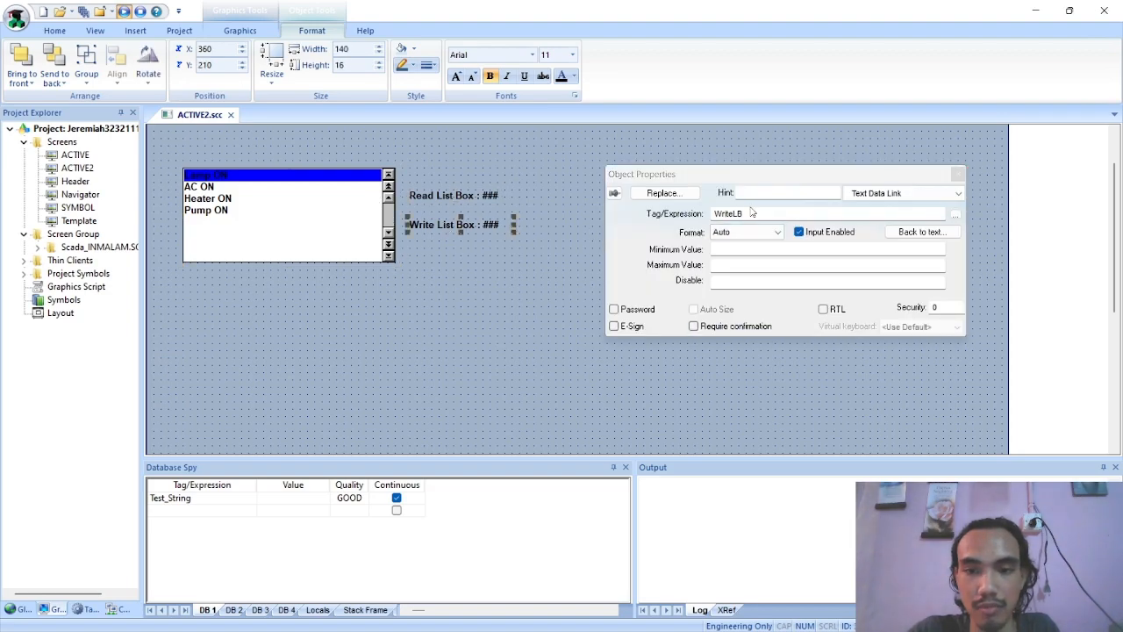
click(957, 174)
Run the project, test selecting the list box messages and entering 2 in Write List Box, and close the runtime viewer
click(124, 12)
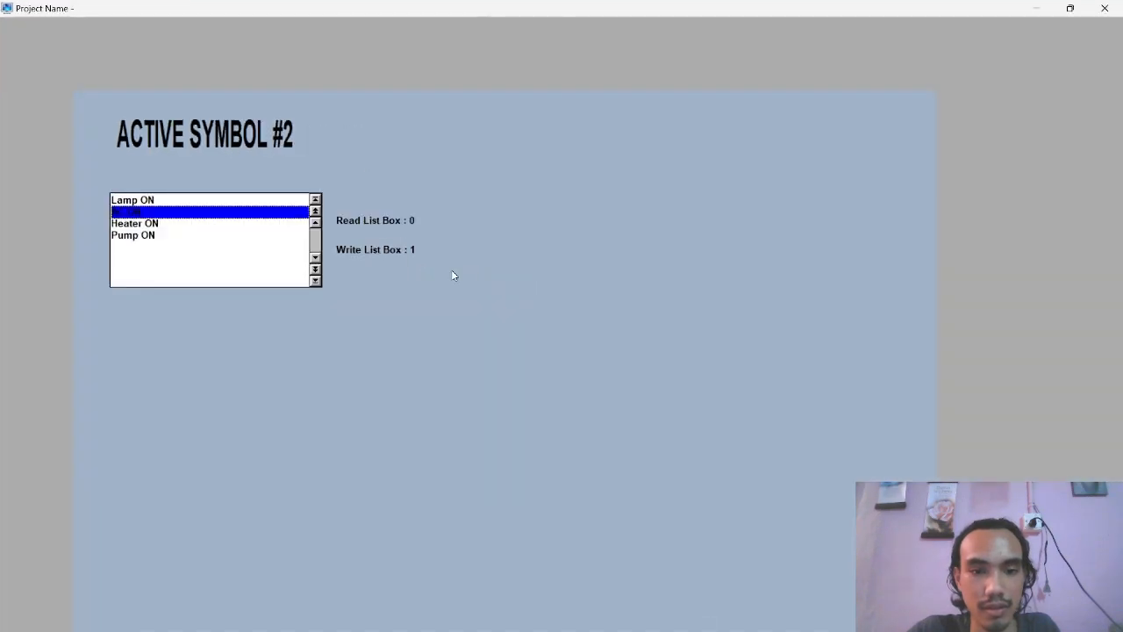
click(207, 224)
click(181, 200)
click(161, 226)
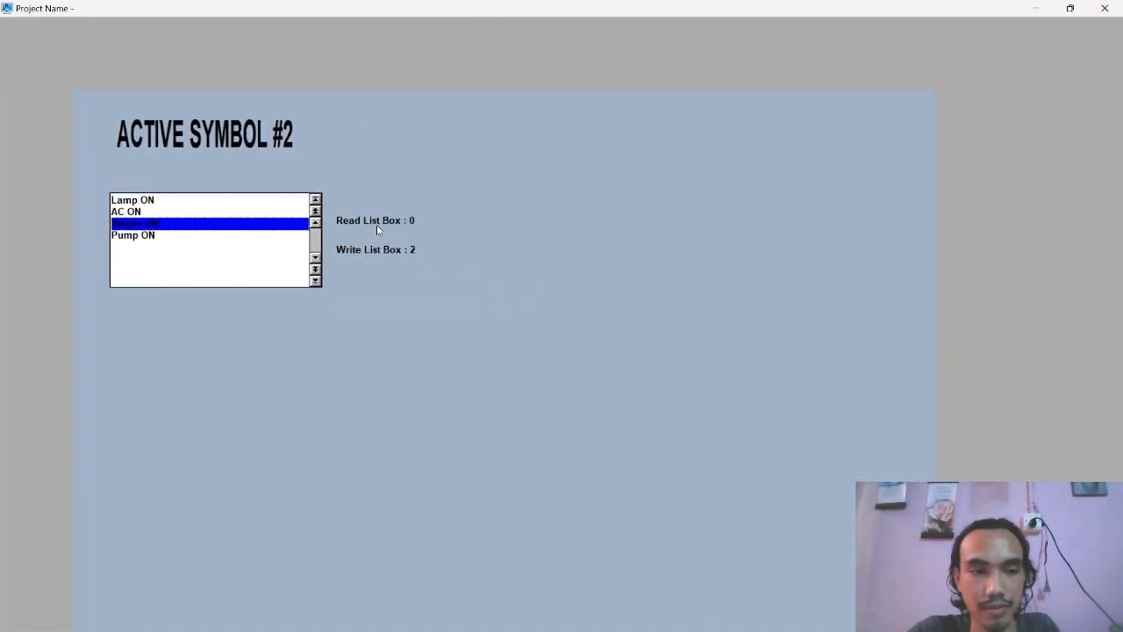
click(150, 201)
click(134, 212)
click(138, 225)
click(139, 212)
click(140, 200)
click(143, 235)
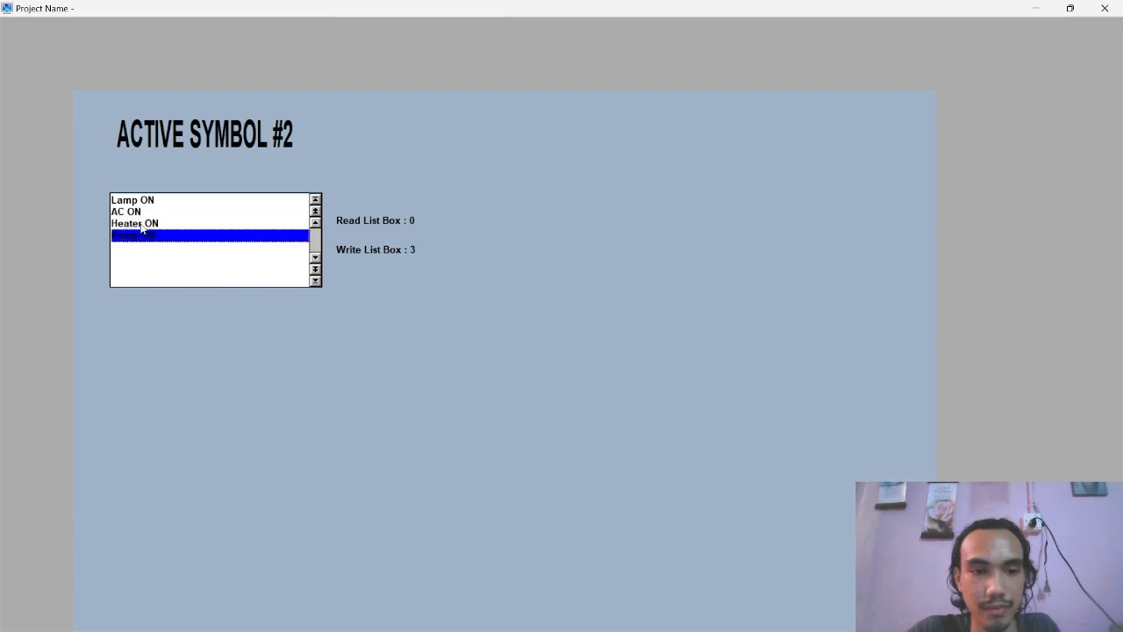
click(146, 202)
click(147, 223)
click(148, 235)
click(151, 203)
click(151, 224)
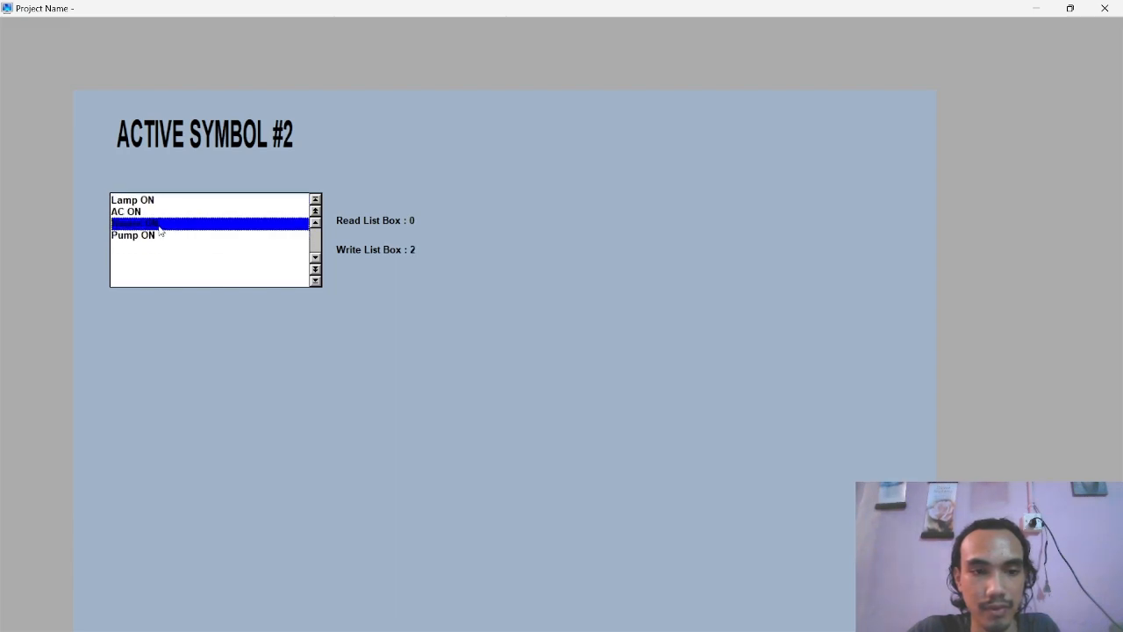
click(151, 203)
click(419, 249)
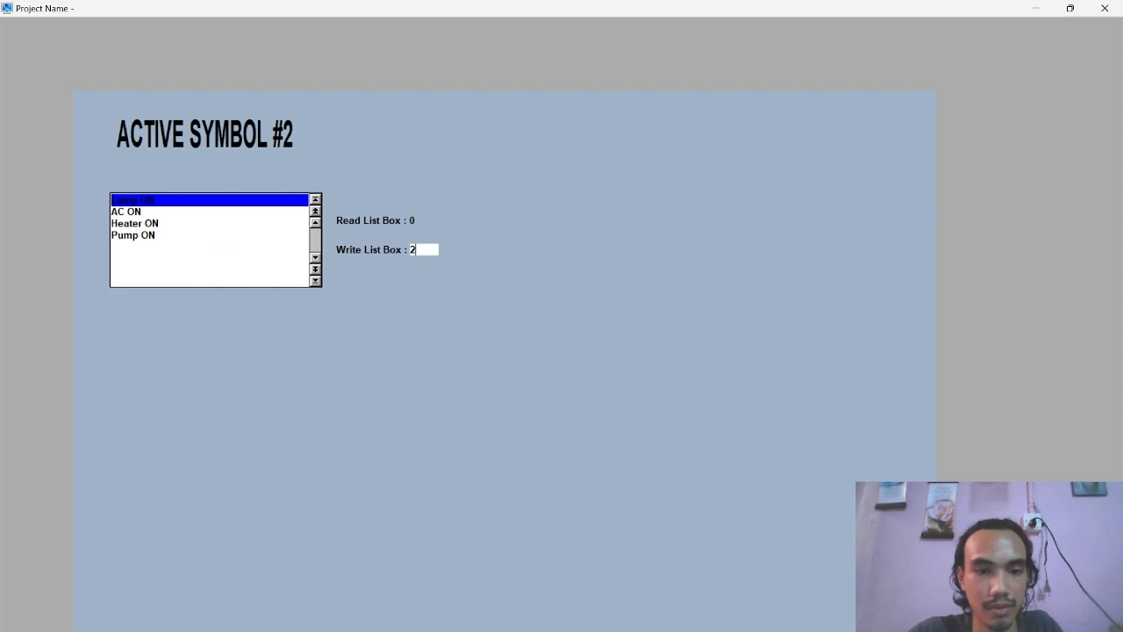
click(1105, 8)
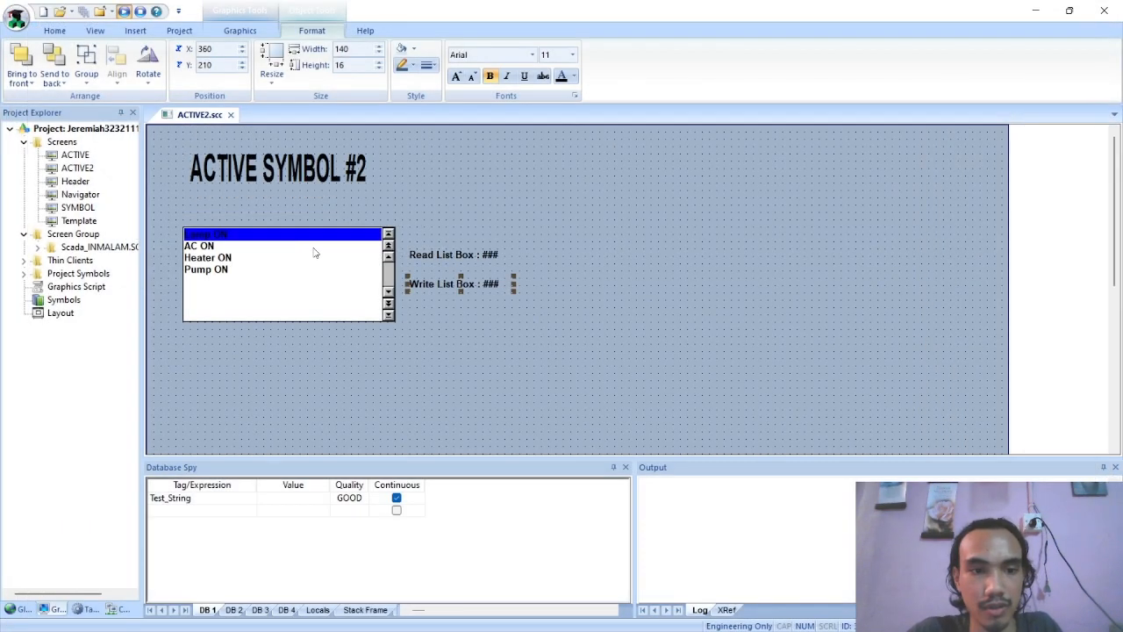
Enable input on the Read List Box label's Text Data Link and close its properties
double_click(308, 254)
click(957, 174)
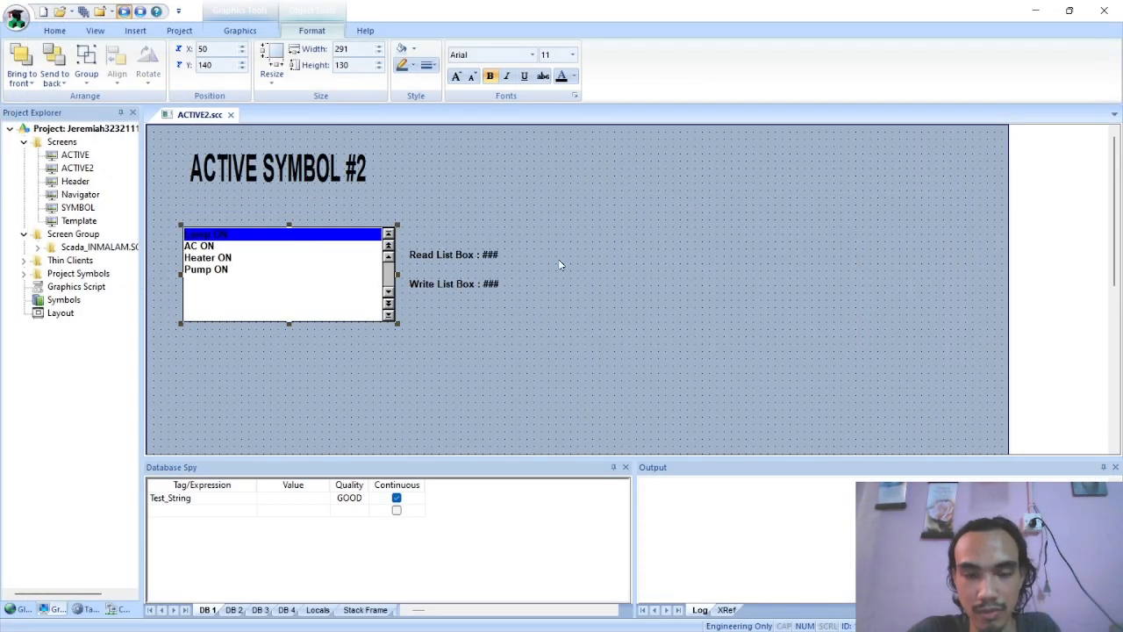
double_click(469, 253)
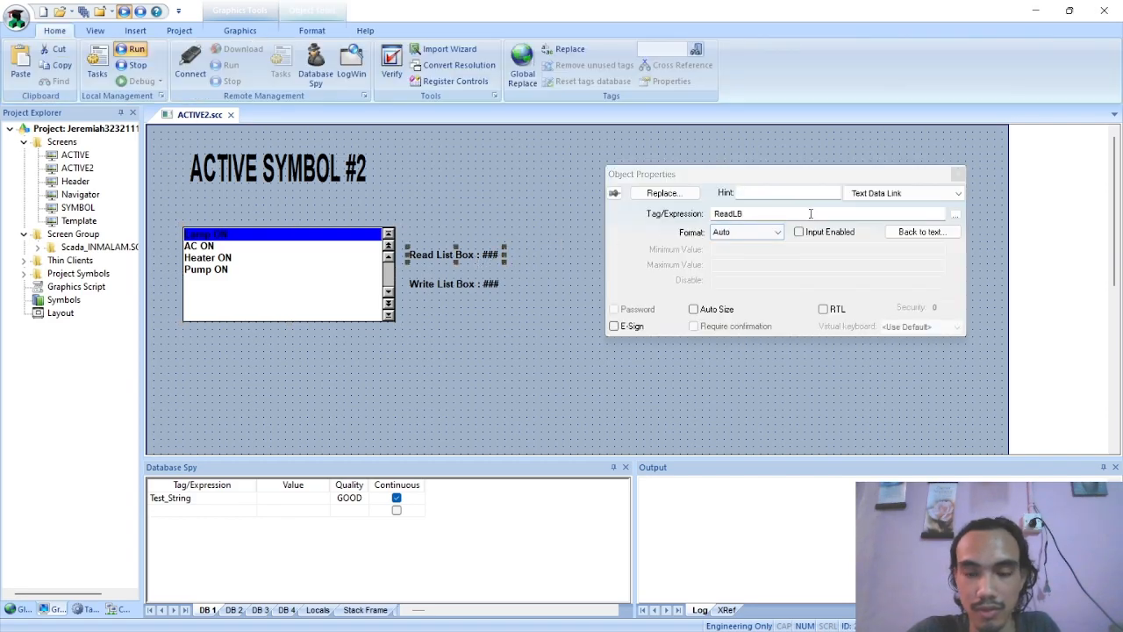
click(800, 232)
click(957, 174)
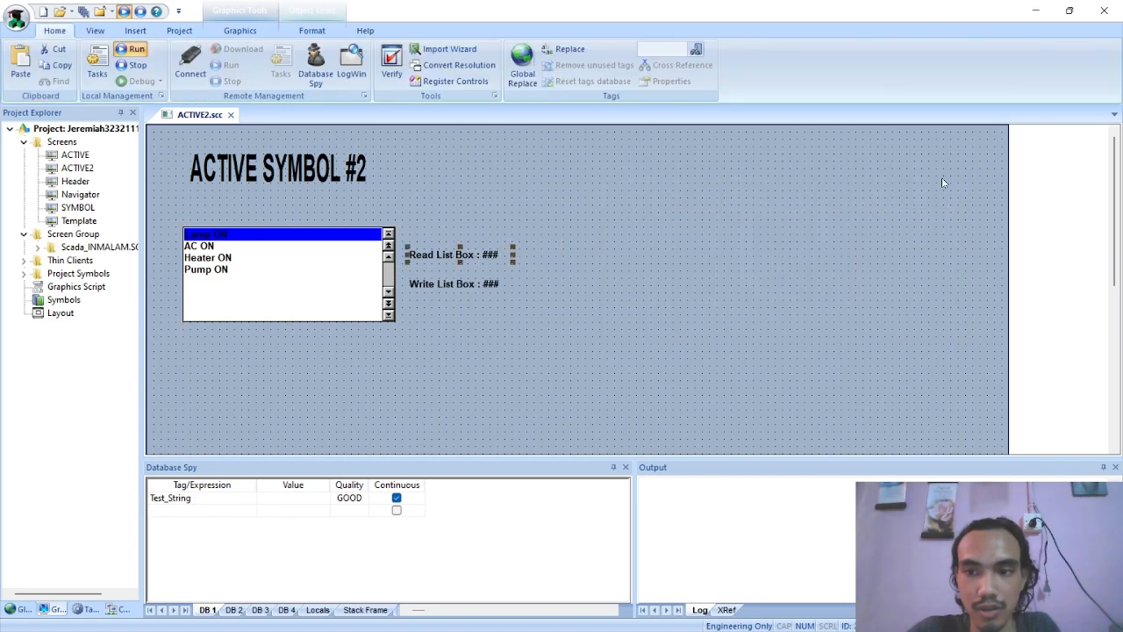
Run the project and test list box selection along with entering 2 and 3 in Read List Box
click(125, 12)
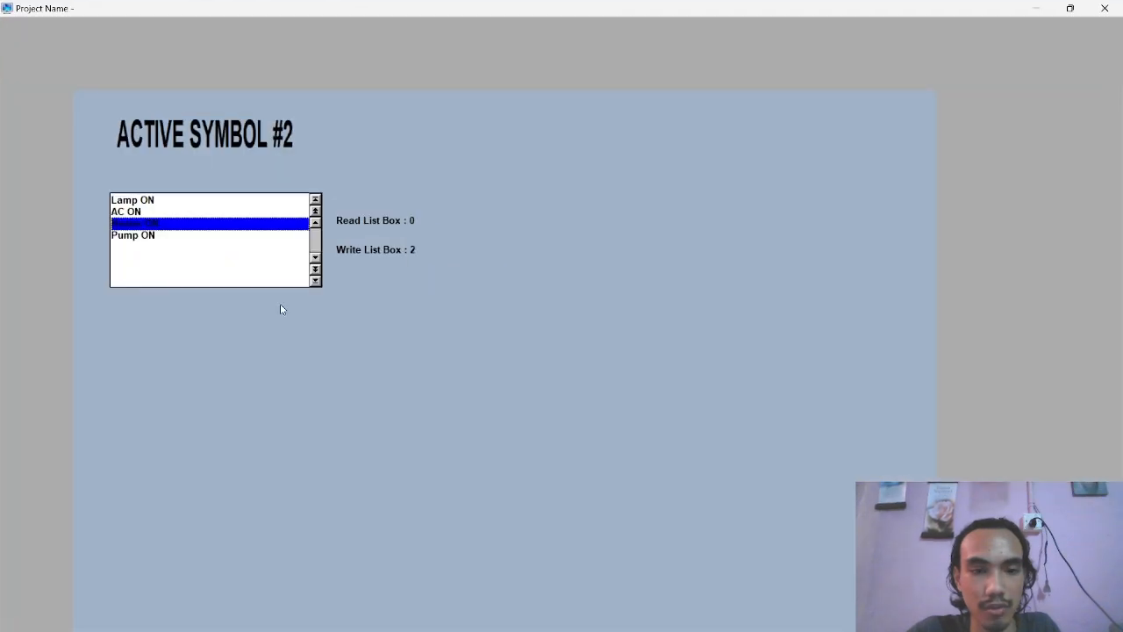
click(196, 200)
click(184, 235)
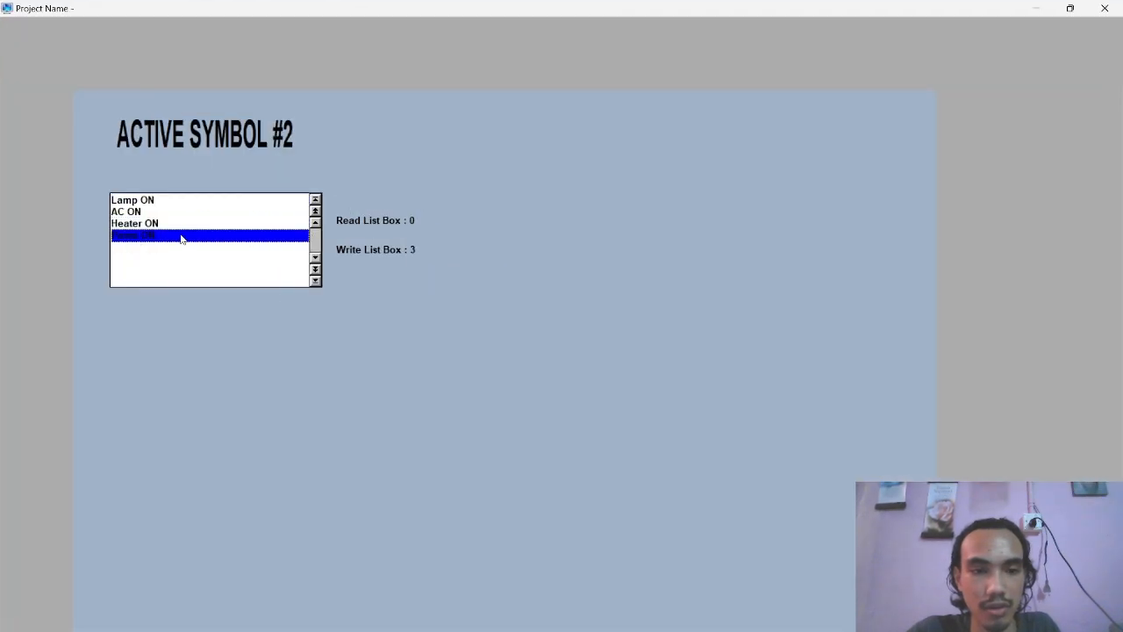
click(201, 212)
click(425, 220)
text(2)
key(Return)
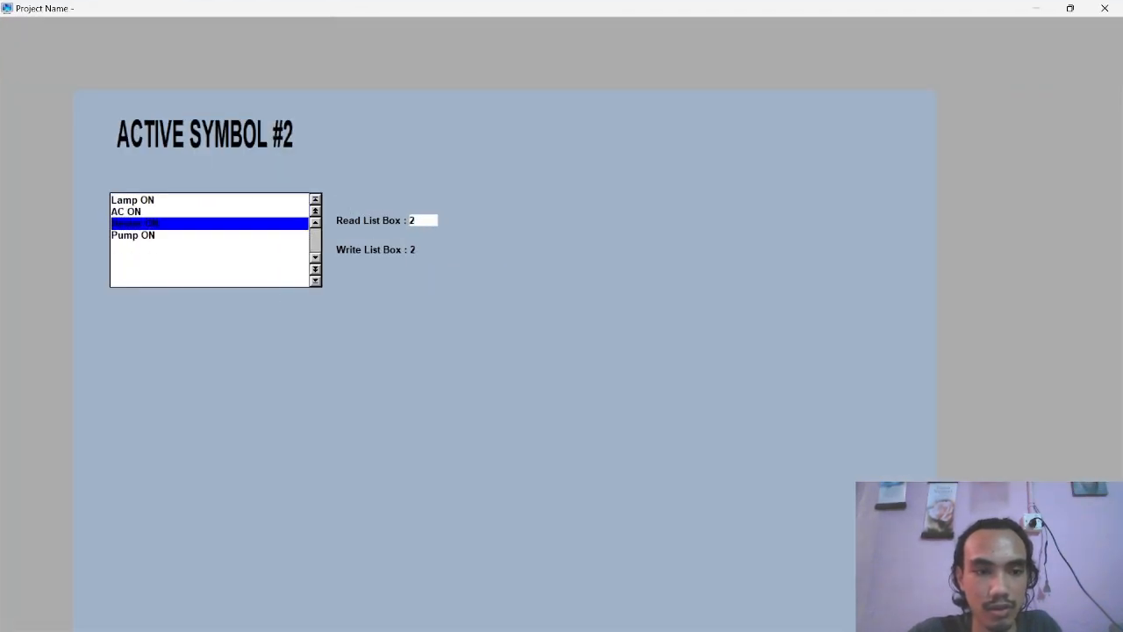
click(184, 213)
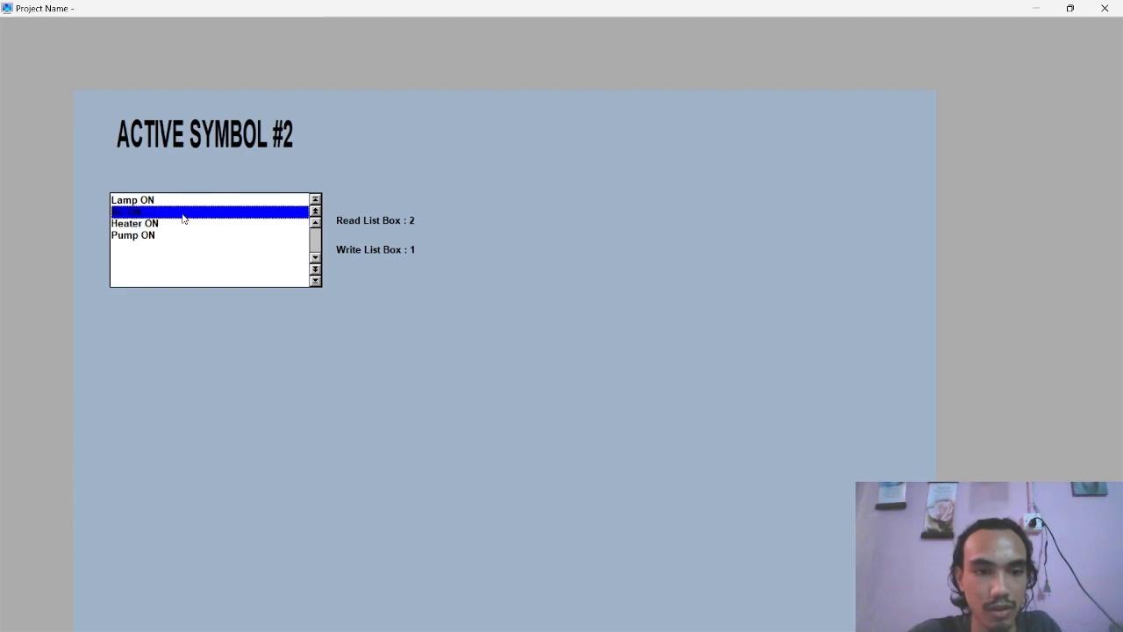
click(424, 220)
text(3)
key(Return)
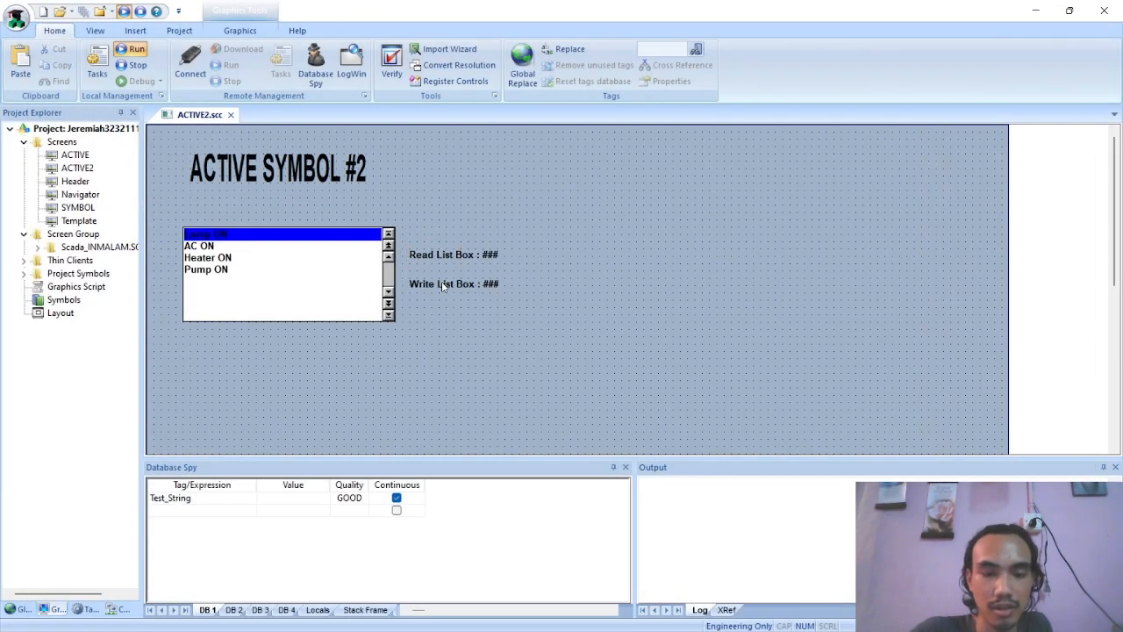
Check the Read List Box label's properties, and change the Write List Box label's Text Data Link tag to ReadLB
double_click(452, 255)
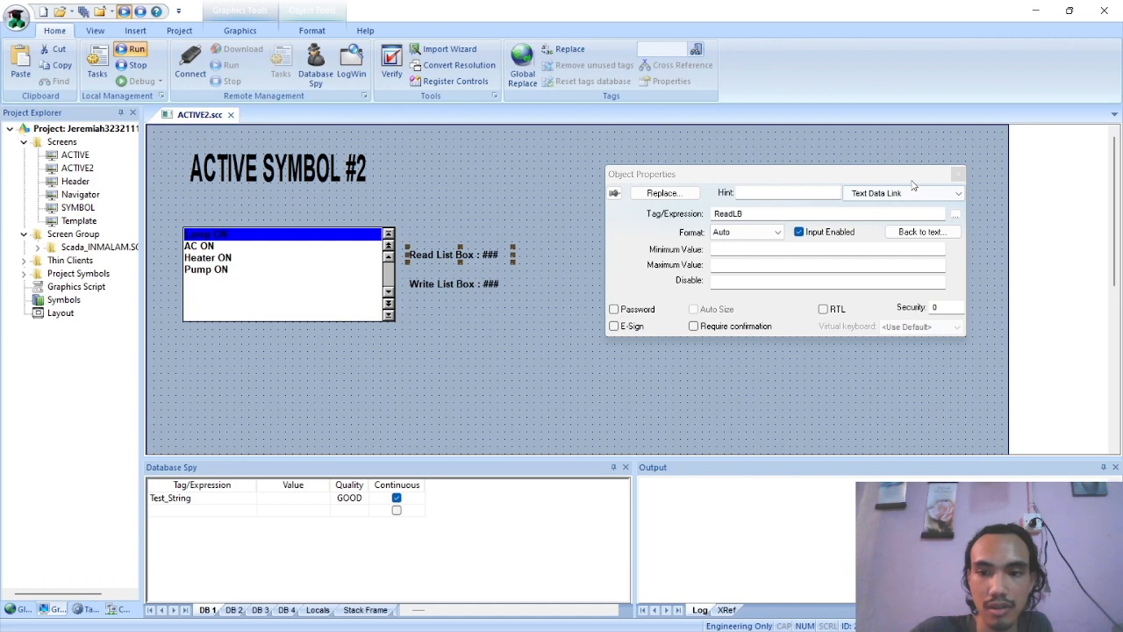
click(958, 173)
double_click(452, 284)
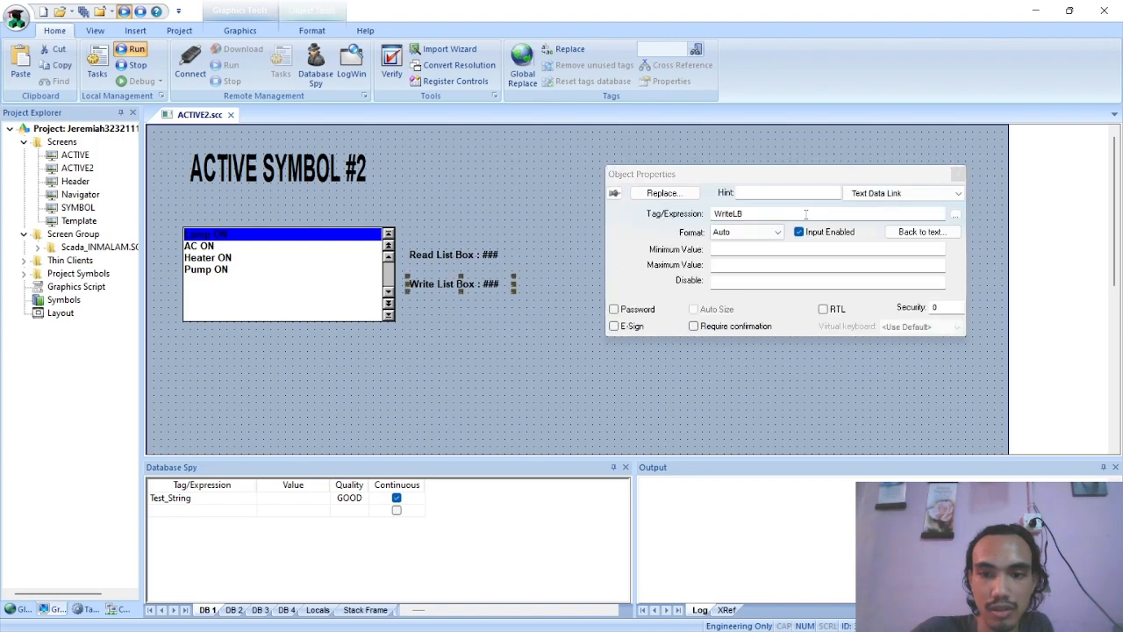
click(956, 216)
text(rea)
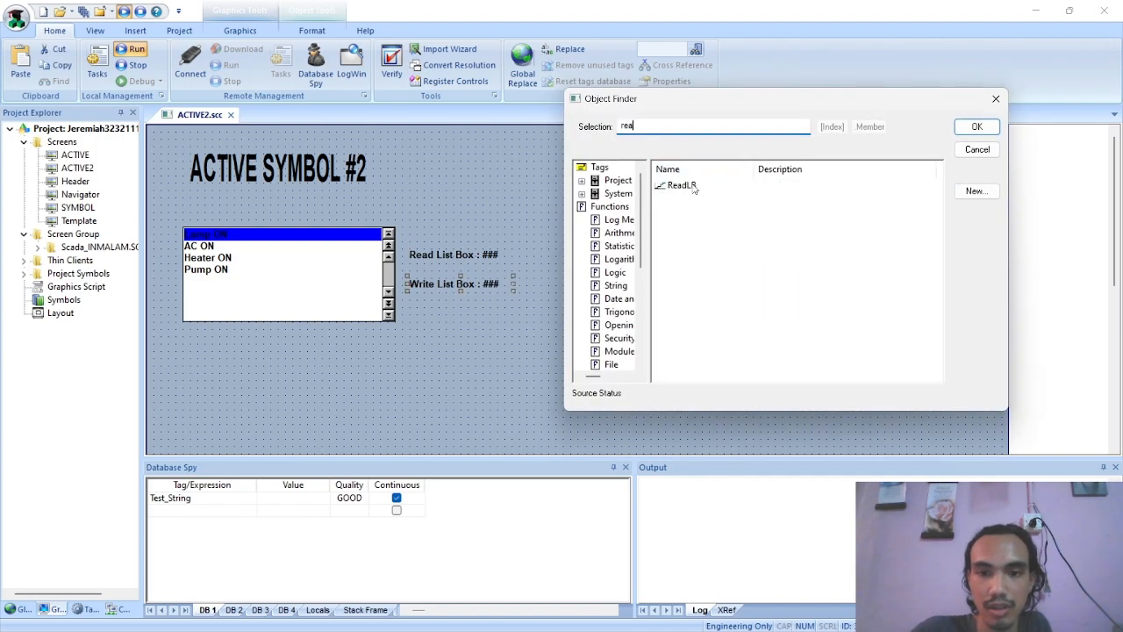
click(689, 185)
click(976, 128)
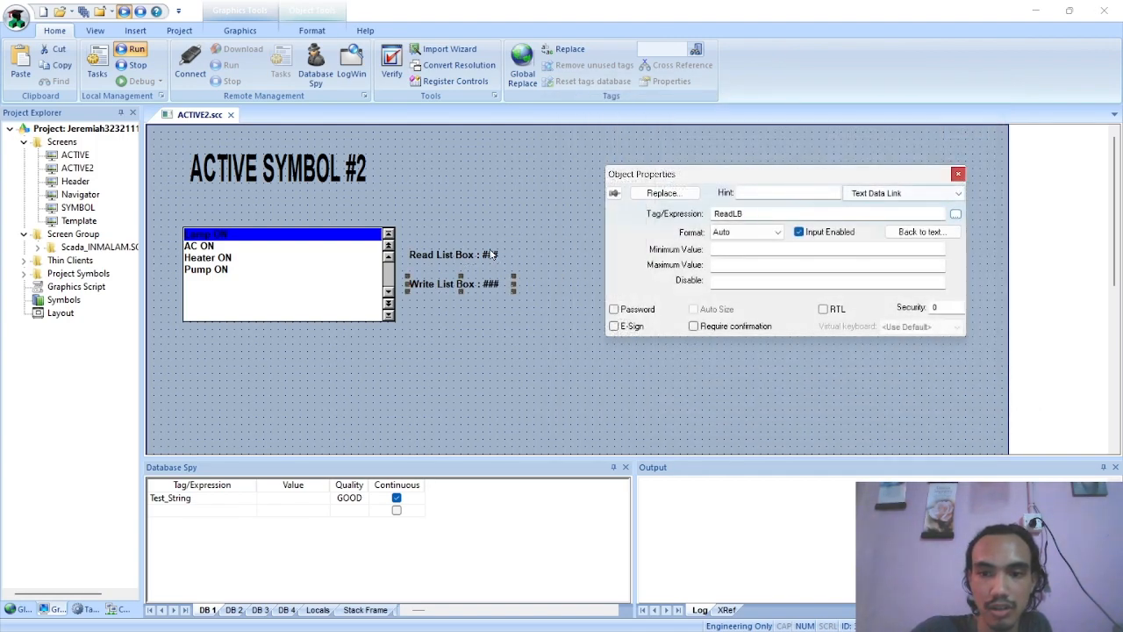
Change the Read List Box label's Text Data Link tag to WriteLB and close its properties
click(446, 254)
click(956, 213)
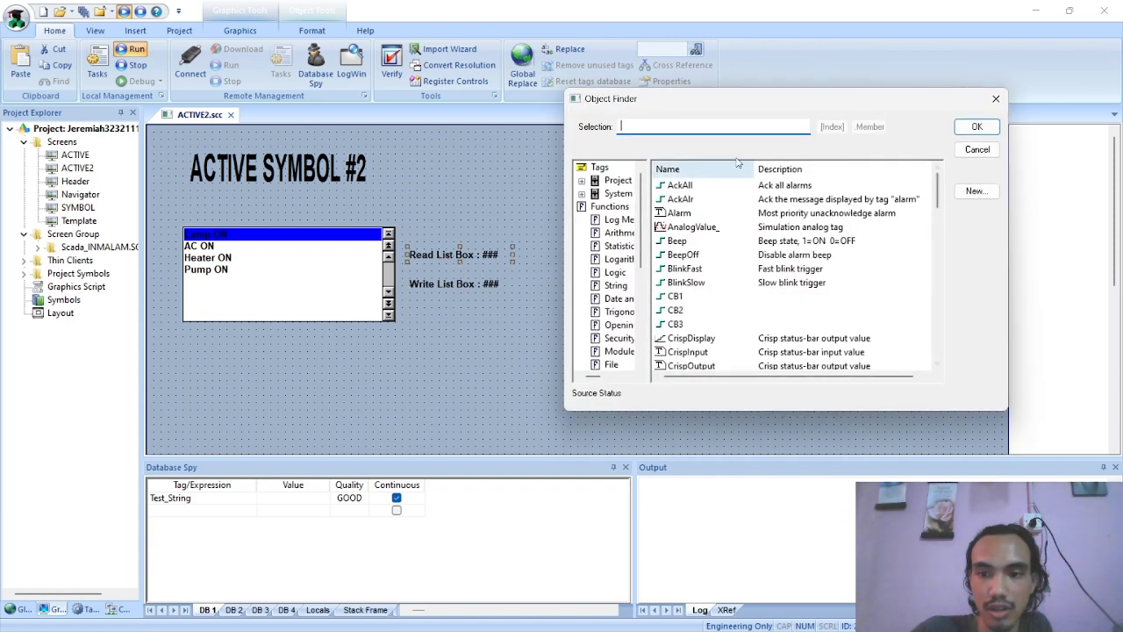
text(wr)
click(693, 185)
click(975, 127)
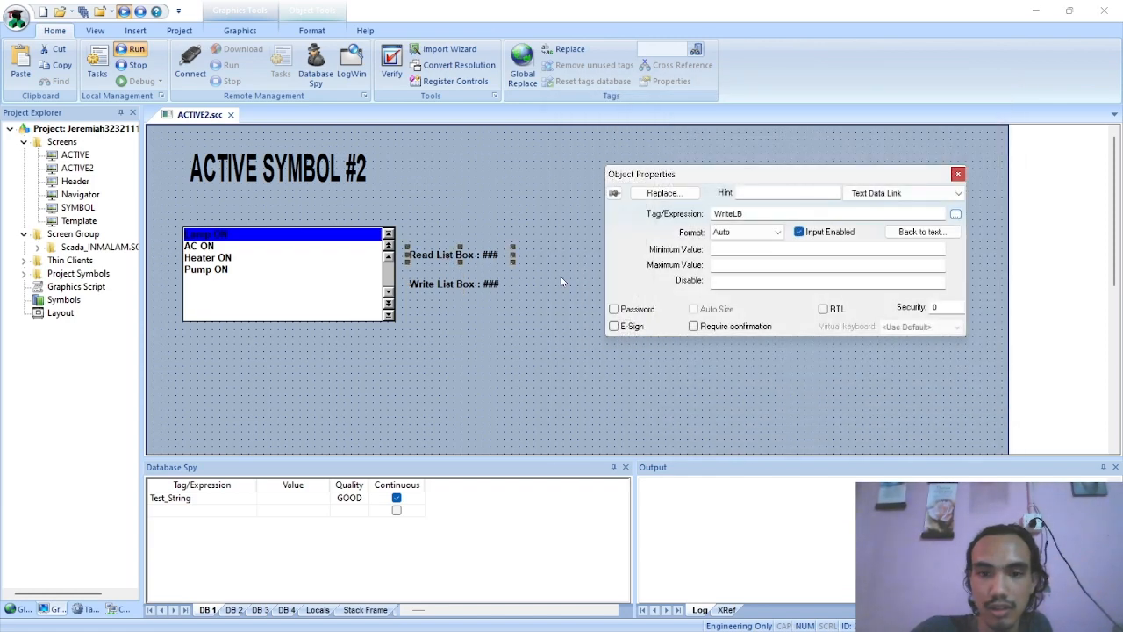
click(958, 174)
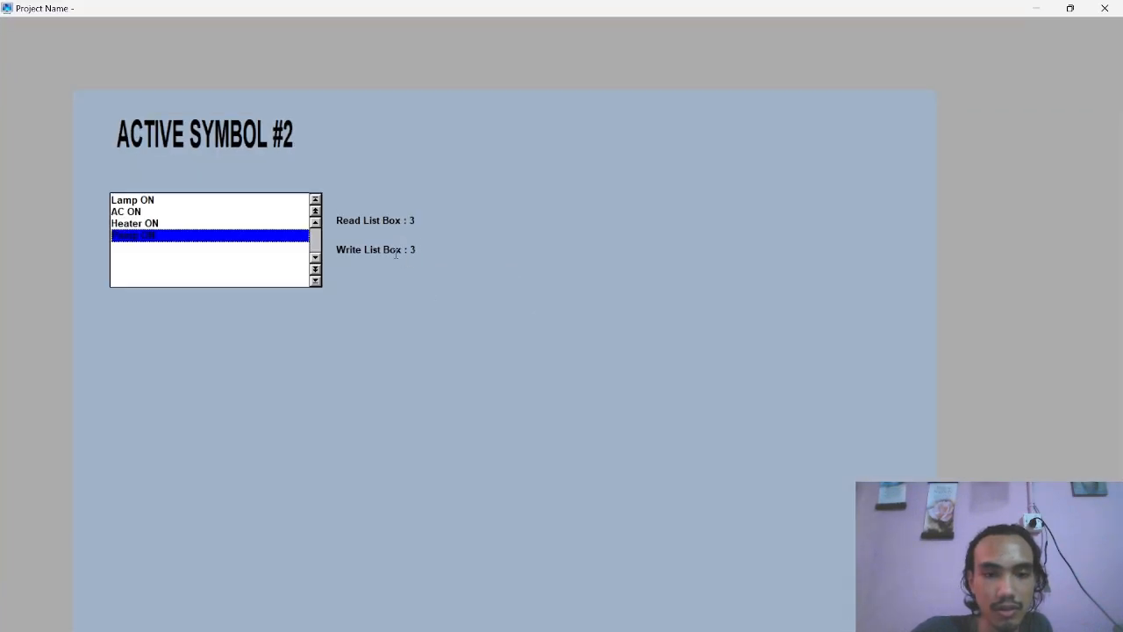
Run the project and test the swapped labels by selecting list box messages and entering 0 in Write List Box
click(168, 199)
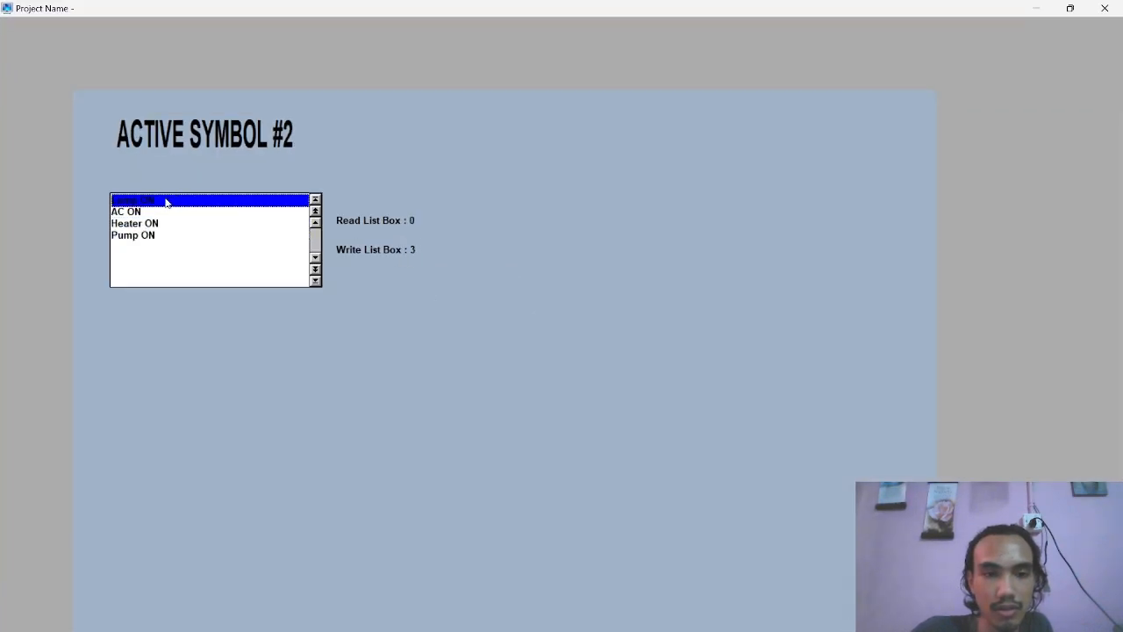
click(138, 225)
click(417, 249)
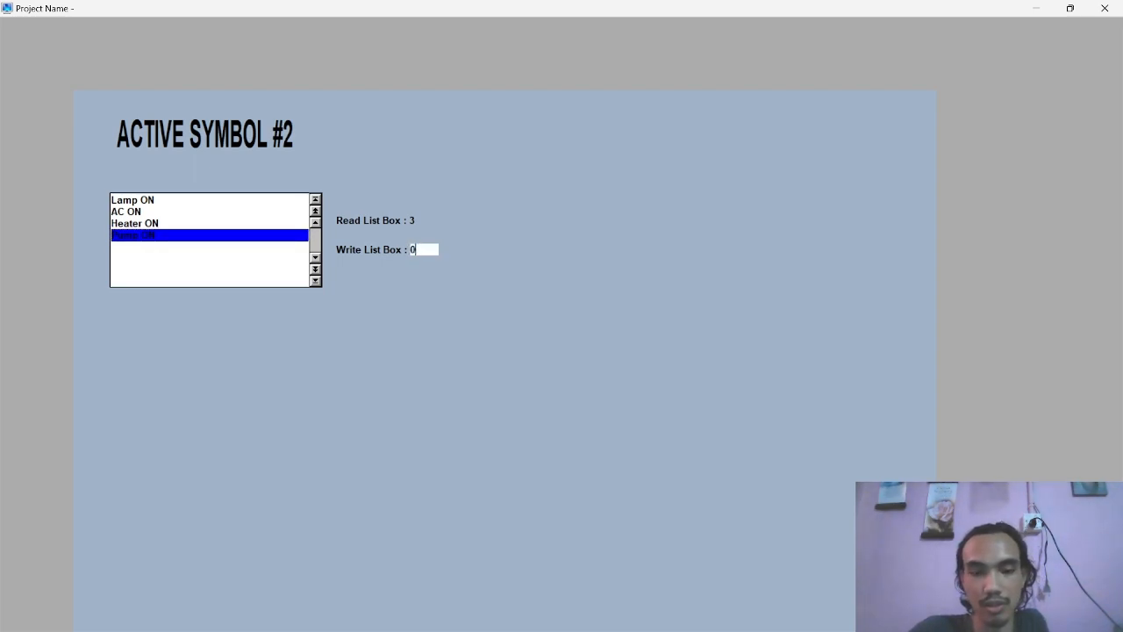
text(0)
key(Return)
click(158, 225)
click(136, 201)
click(131, 224)
click(142, 238)
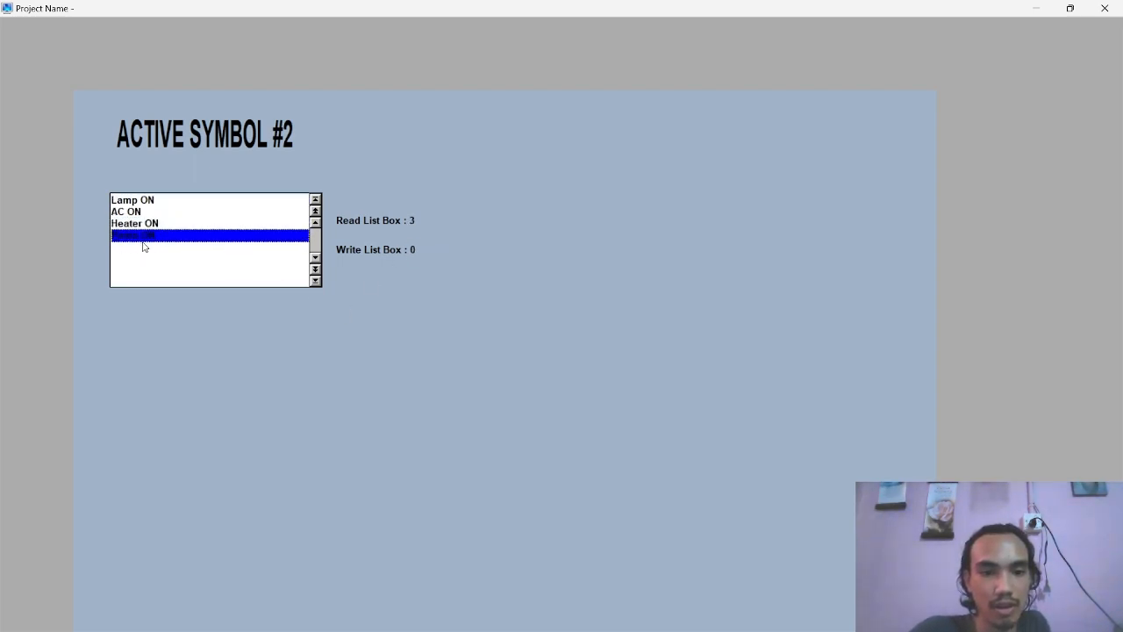
Test list box selection in the running screen by selecting different device messages and comparing the Read List Box value
click(150, 212)
click(178, 236)
click(162, 213)
click(260, 225)
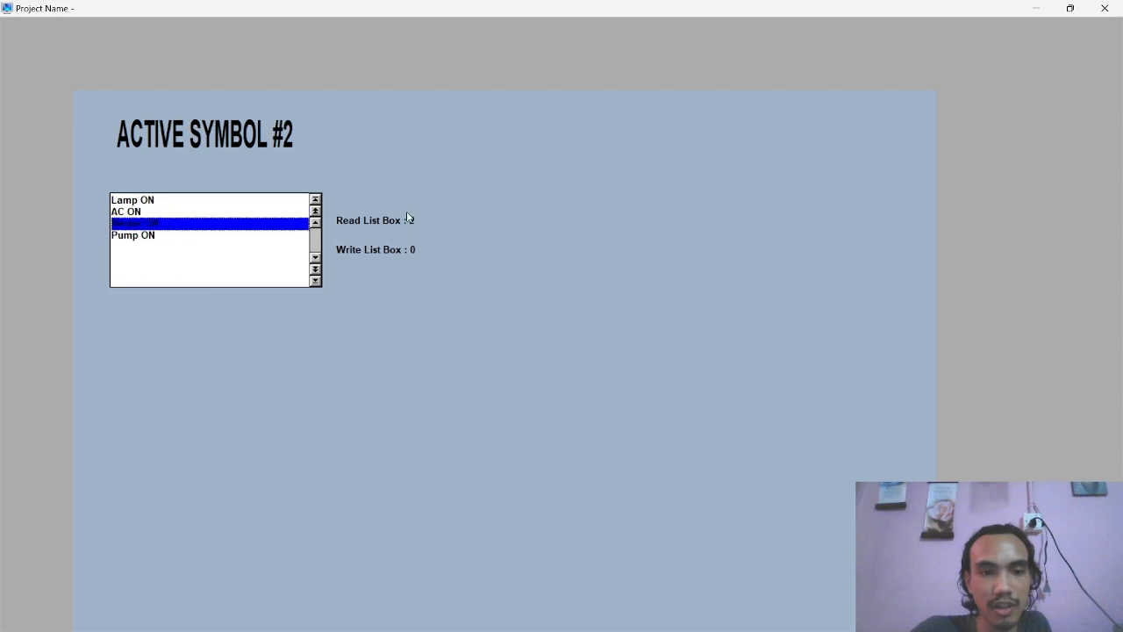
click(174, 212)
click(237, 235)
click(202, 201)
click(166, 213)
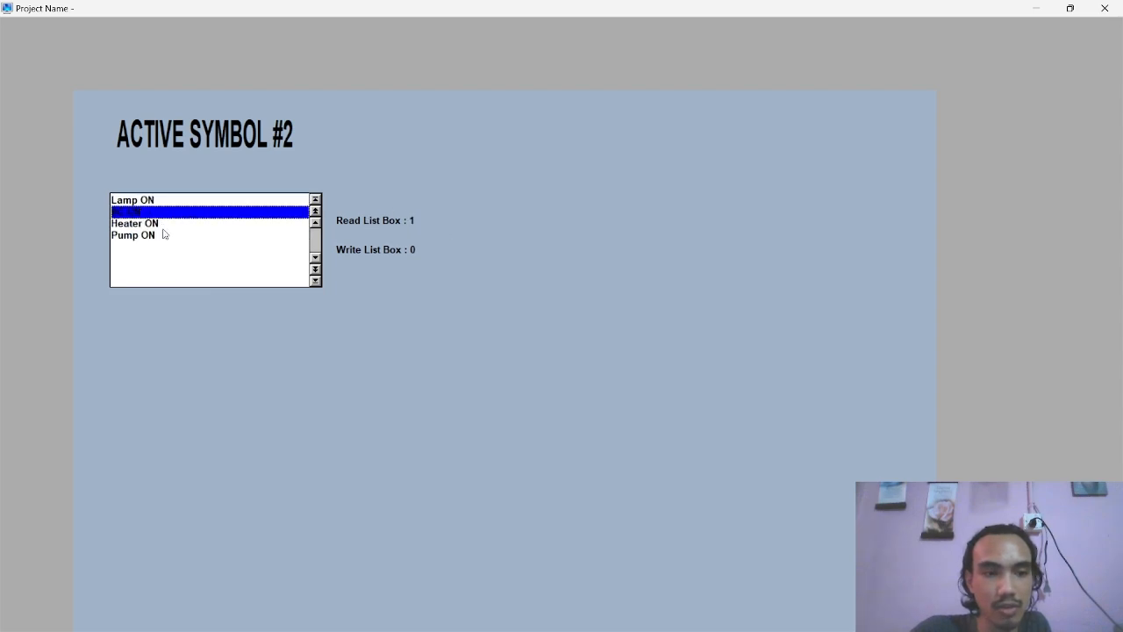
Test Write List Box with 2 and 1, selecting Pump ON in between, and close the running project
click(419, 249)
text(2)
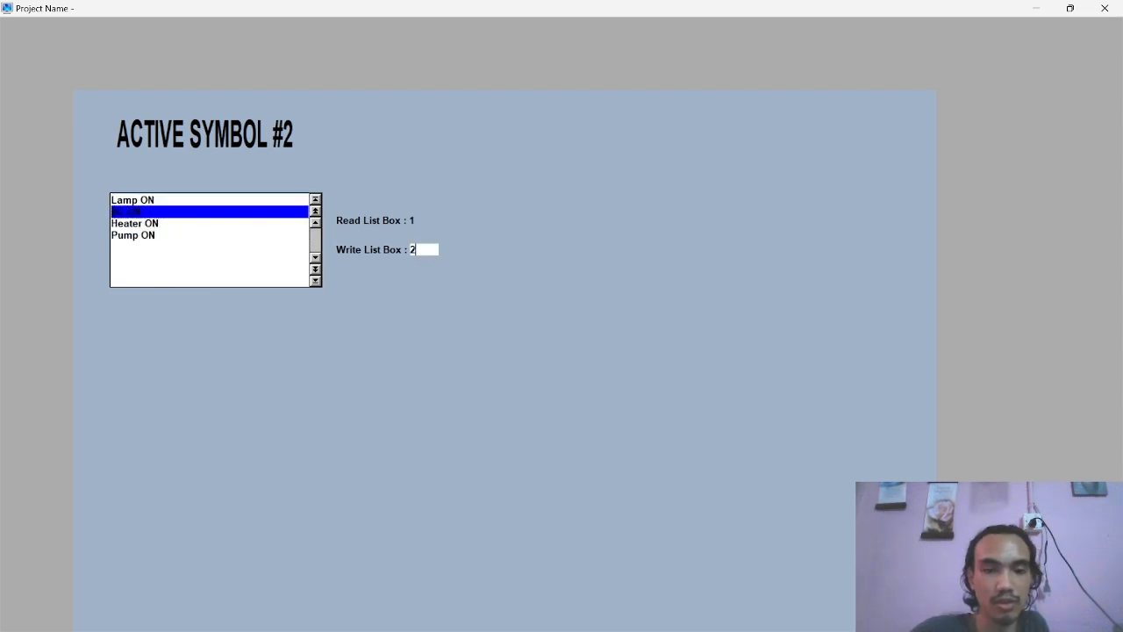
key(Return)
click(157, 237)
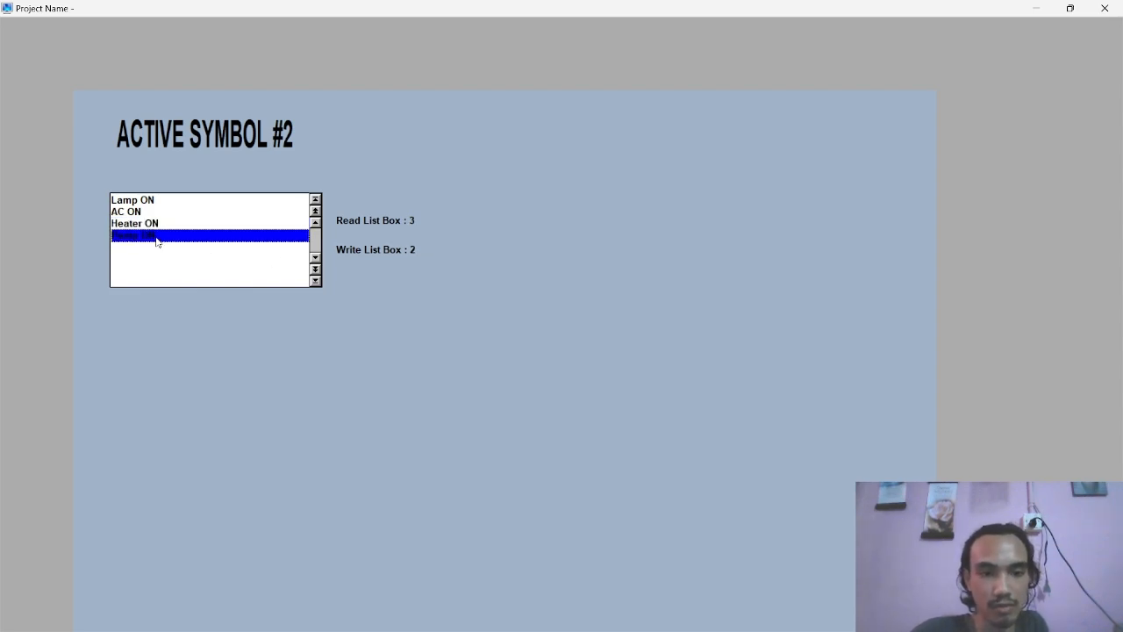
click(418, 249)
text(1)
key(Return)
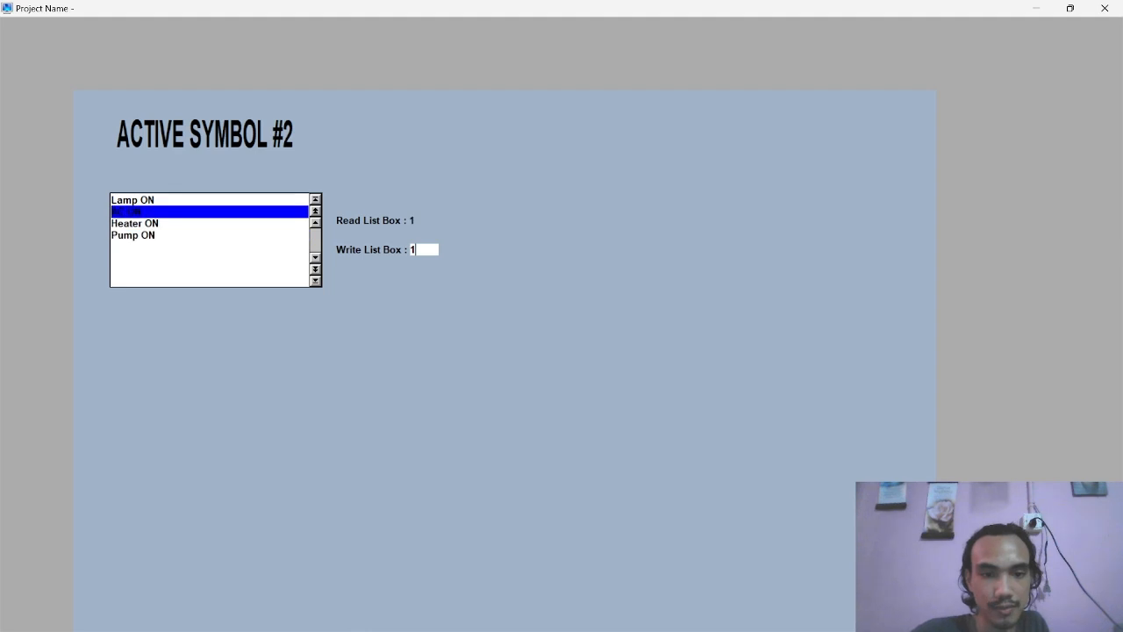
click(1104, 7)
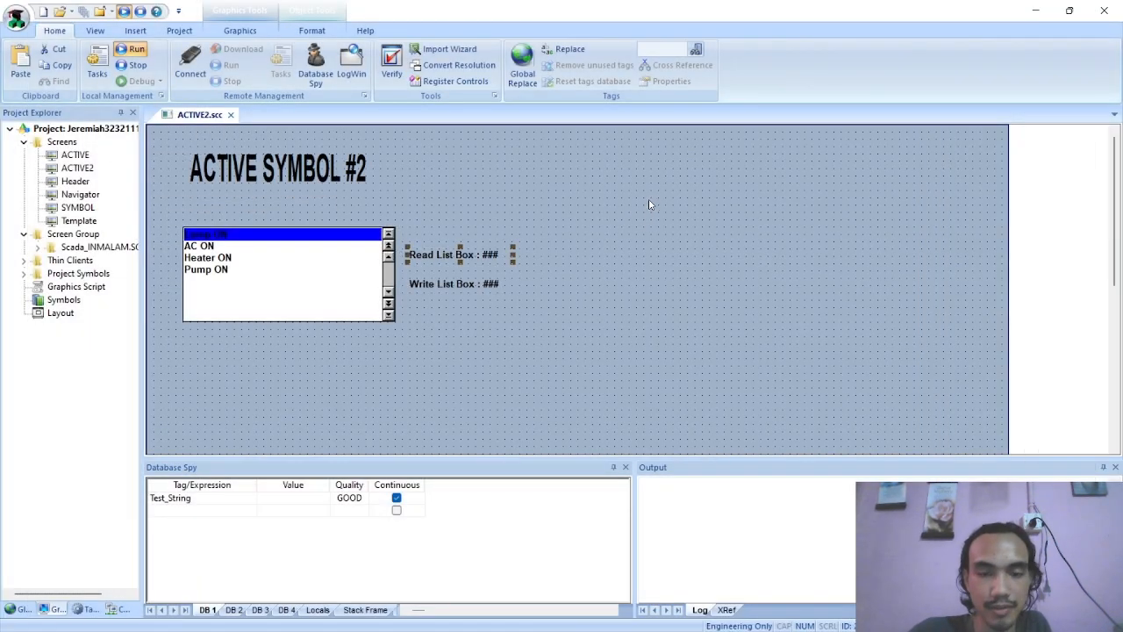
Consult the Active Object2 PDF for the list box's User Enable and Control Enable settings, and return to the screen editor
scroll(480, 244, down, 1)
key(alt+Tab)
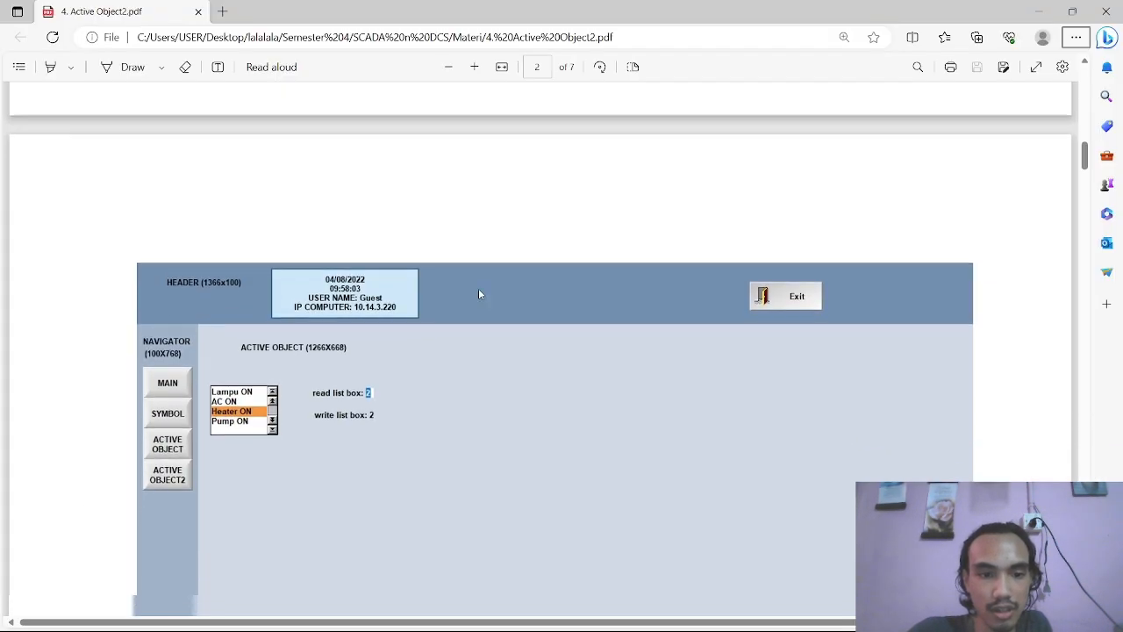
scroll(479, 293, down, 5)
scroll(434, 313, down, 5)
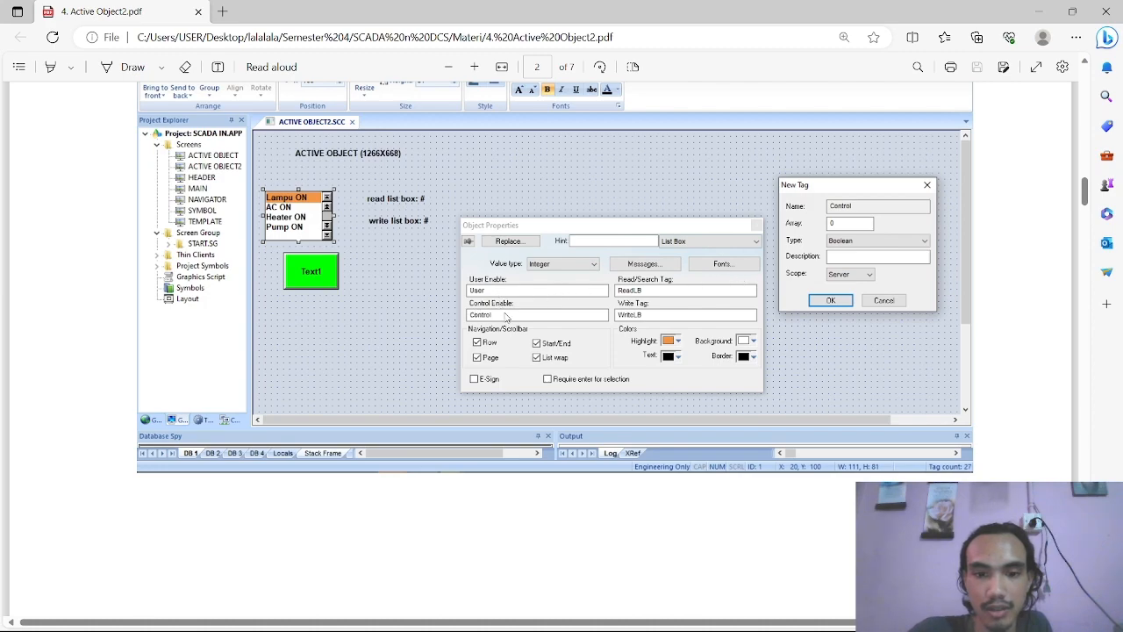
scroll(456, 316, down, 10)
scroll(430, 316, down, 8)
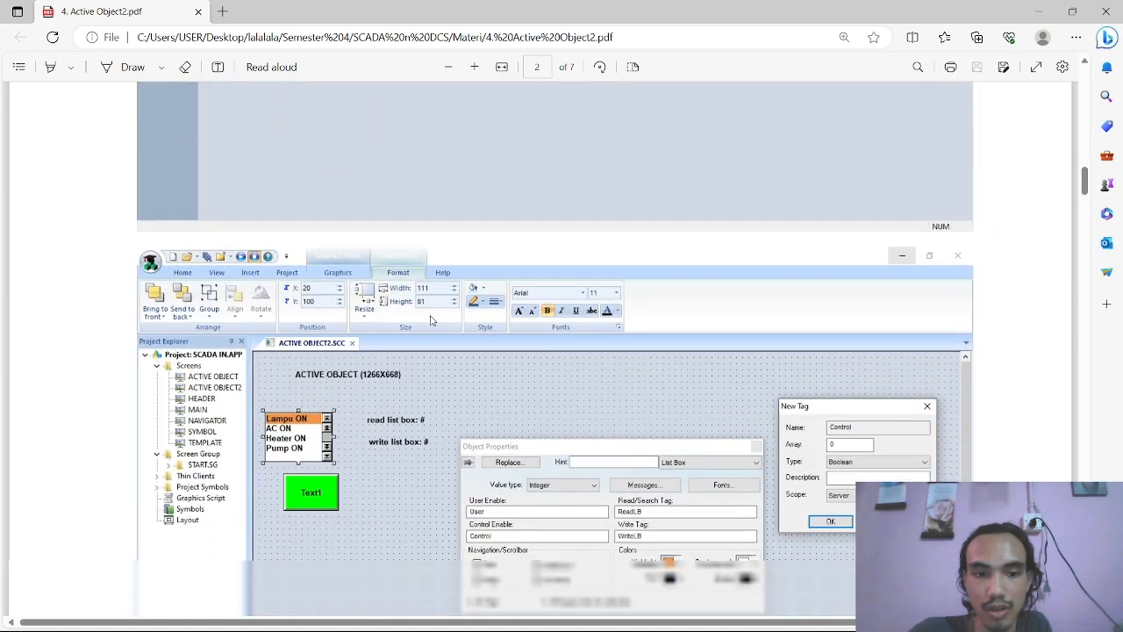
key(alt+Tab)
Set the list box's User Enable to User and create that tag as a Boolean with Server scope
double_click(261, 221)
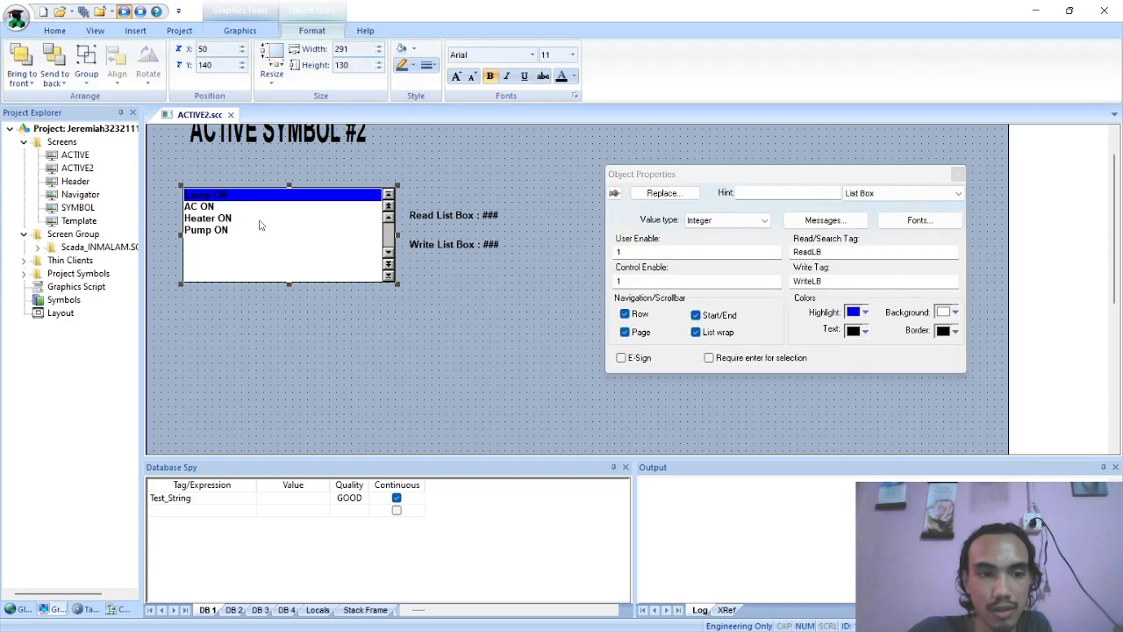
double_click(645, 252)
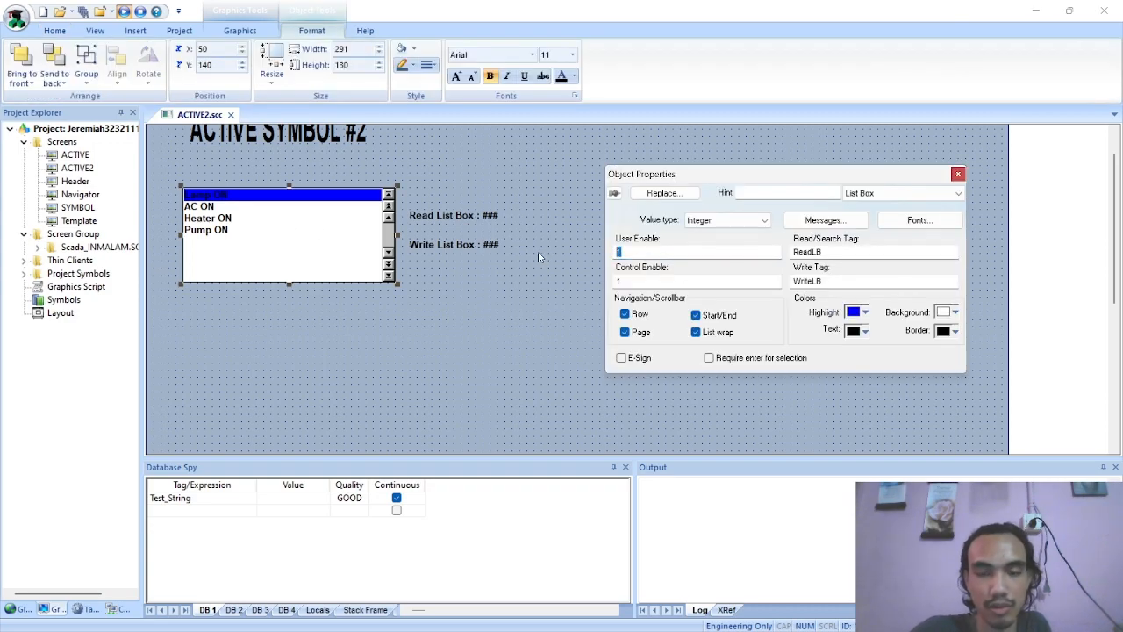
text(User)
key(Tab)
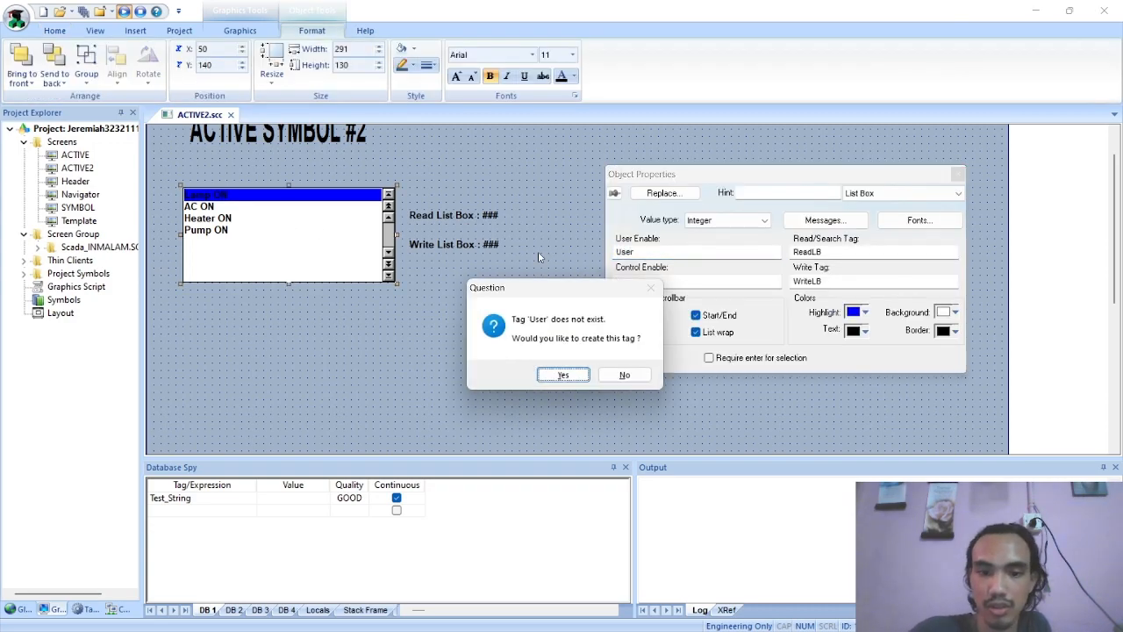
click(563, 375)
click(825, 267)
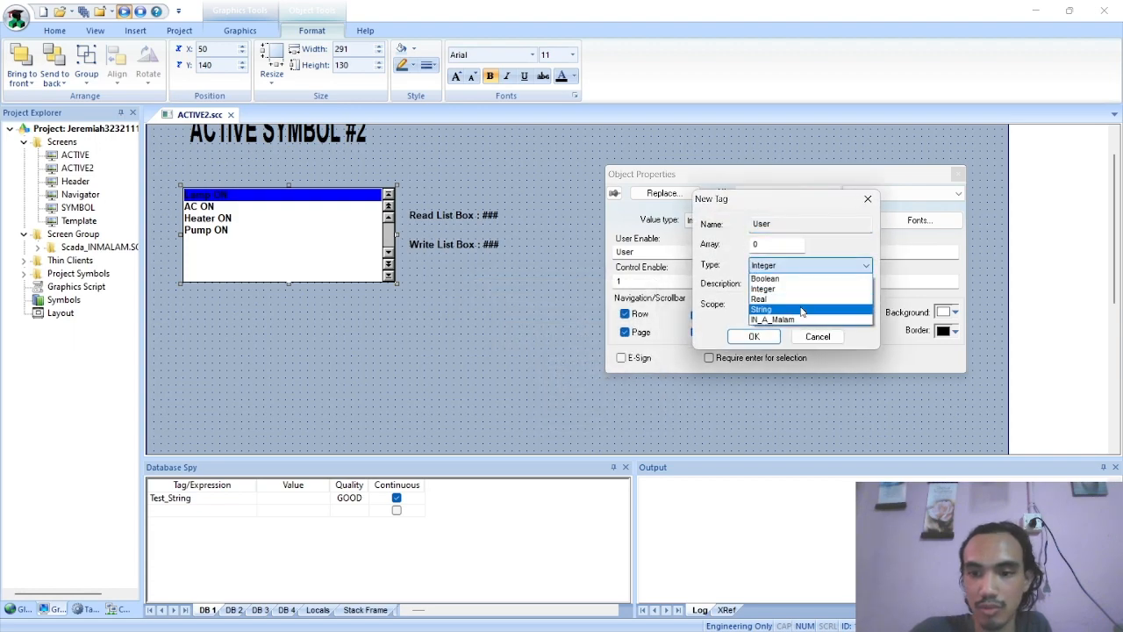
click(800, 279)
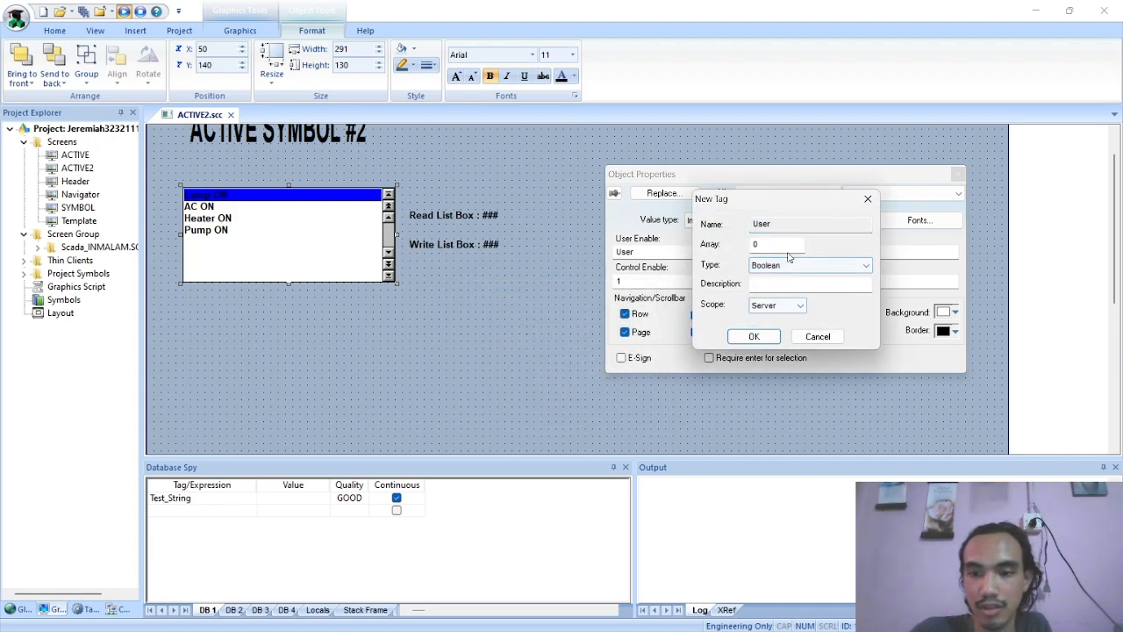
click(753, 336)
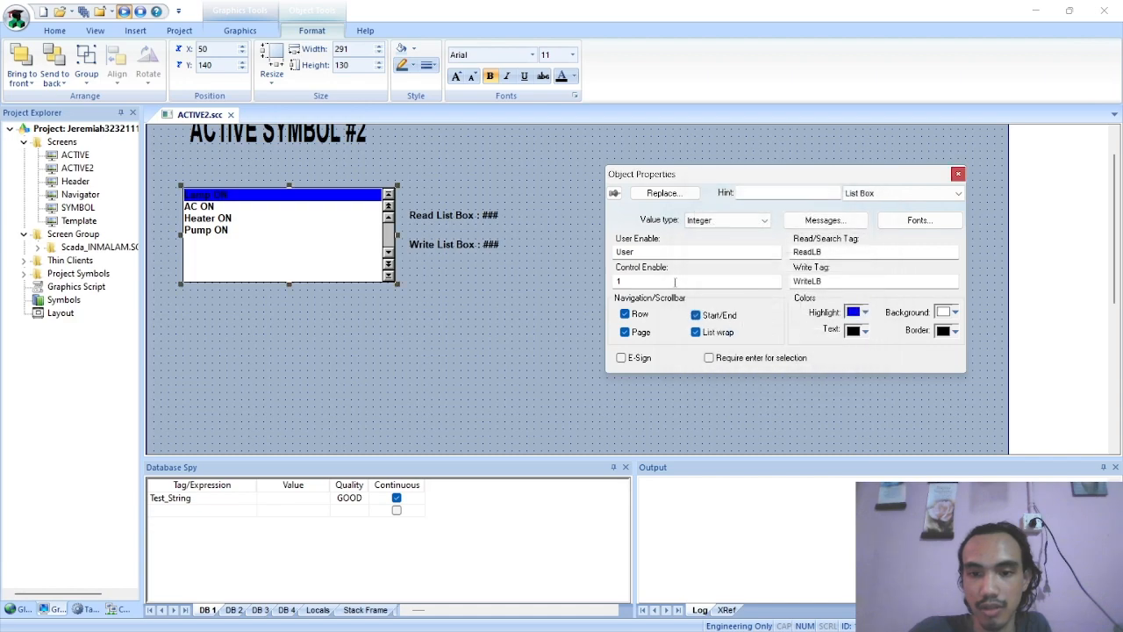
Set the list box's Control Enable to Control, create that tag as a Boolean, and close the properties
click(669, 282)
text(Control)
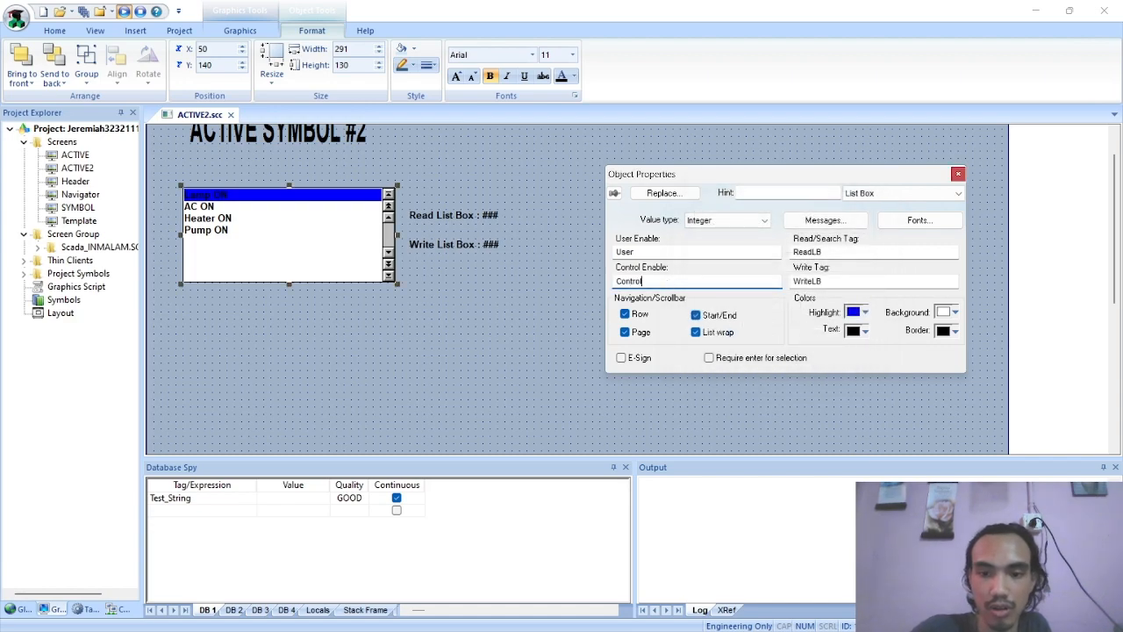
key(Return)
click(569, 375)
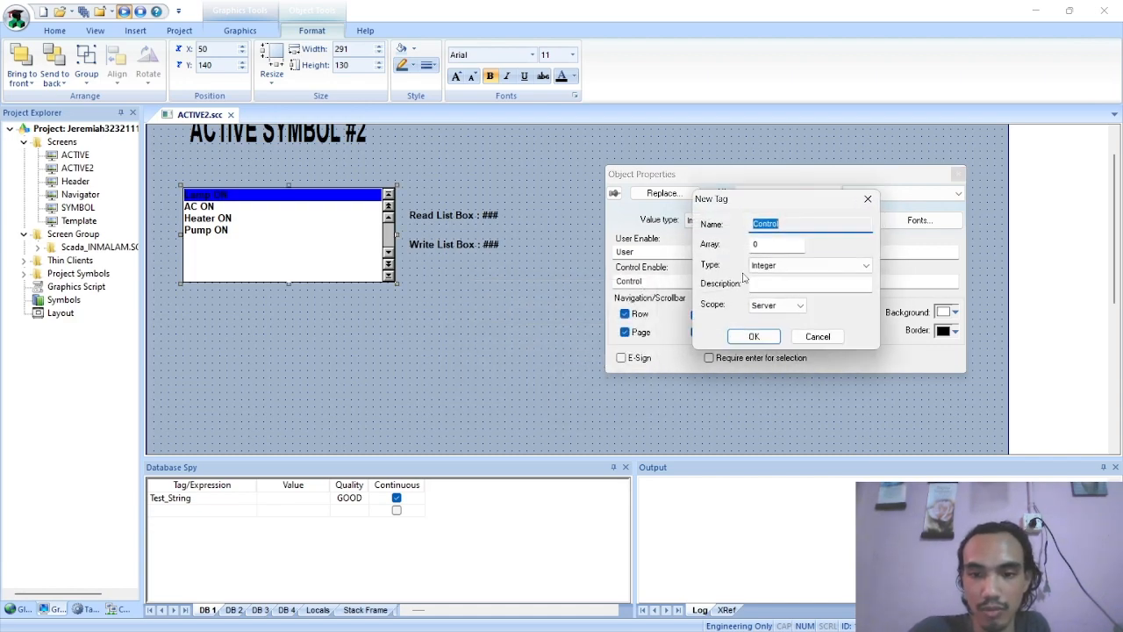
click(789, 265)
click(785, 276)
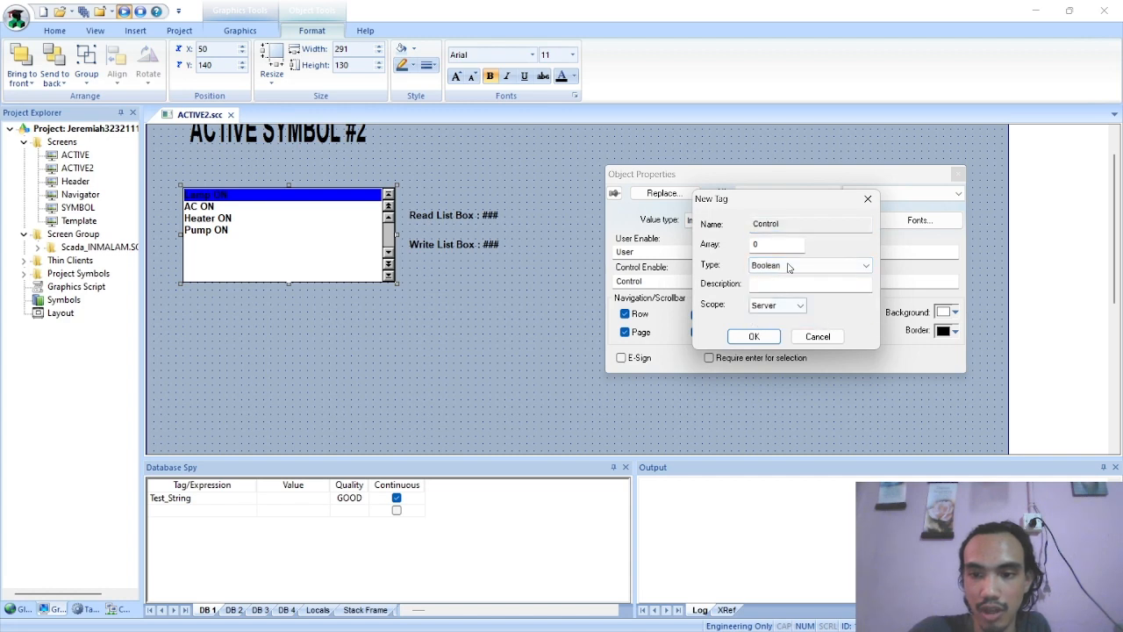
click(753, 336)
click(395, 369)
Consult the pushbutton example in the Active Object2 PDF, and draw a pushbutton just below the list box on ACTIVE2
key(alt+Tab)
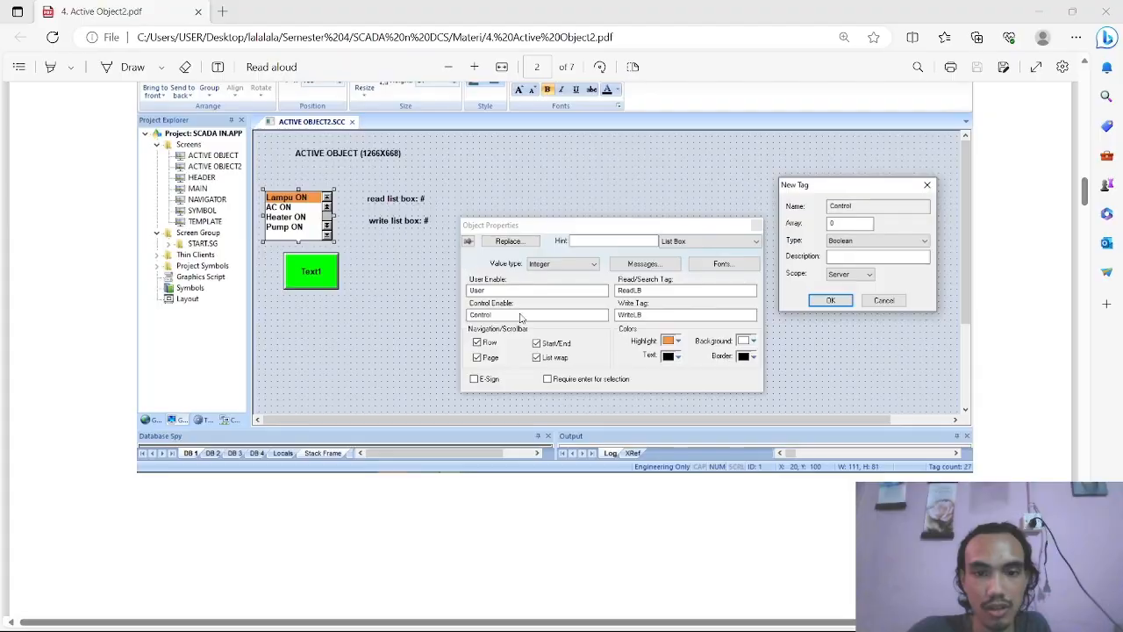
scroll(517, 357, down, 10)
scroll(517, 359, down, 1)
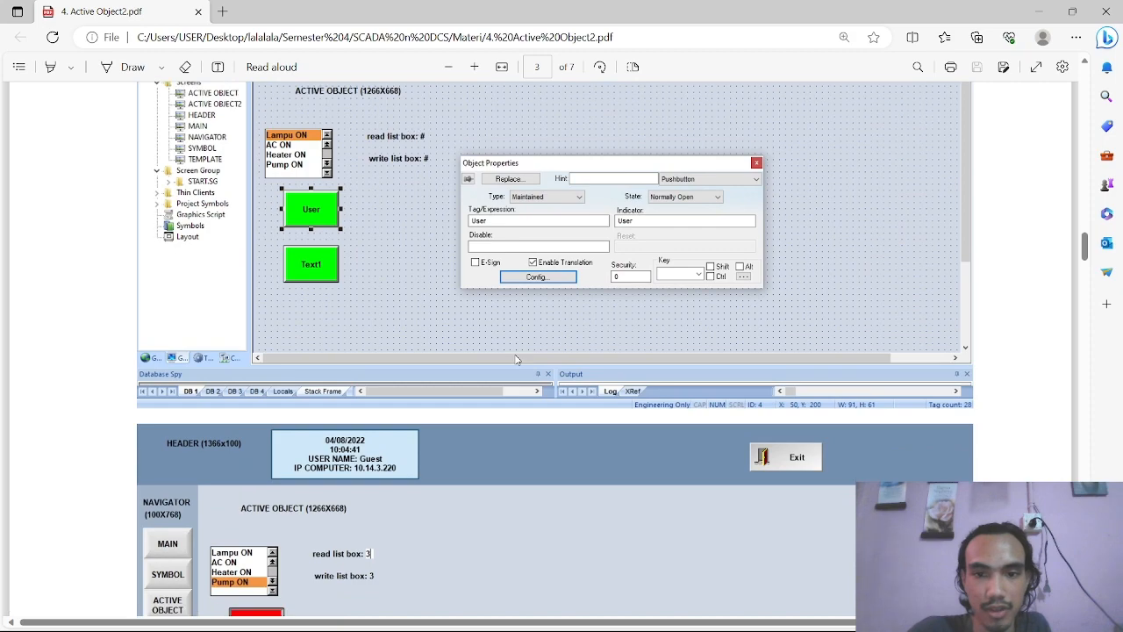
scroll(517, 358, up, 3)
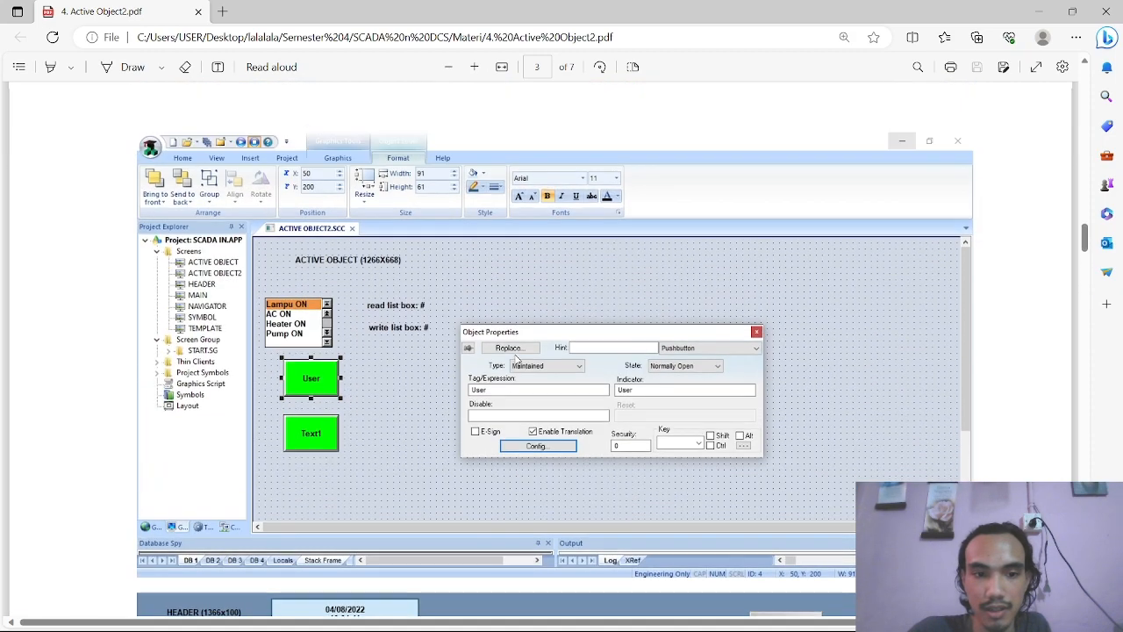
key(alt+Tab)
click(252, 30)
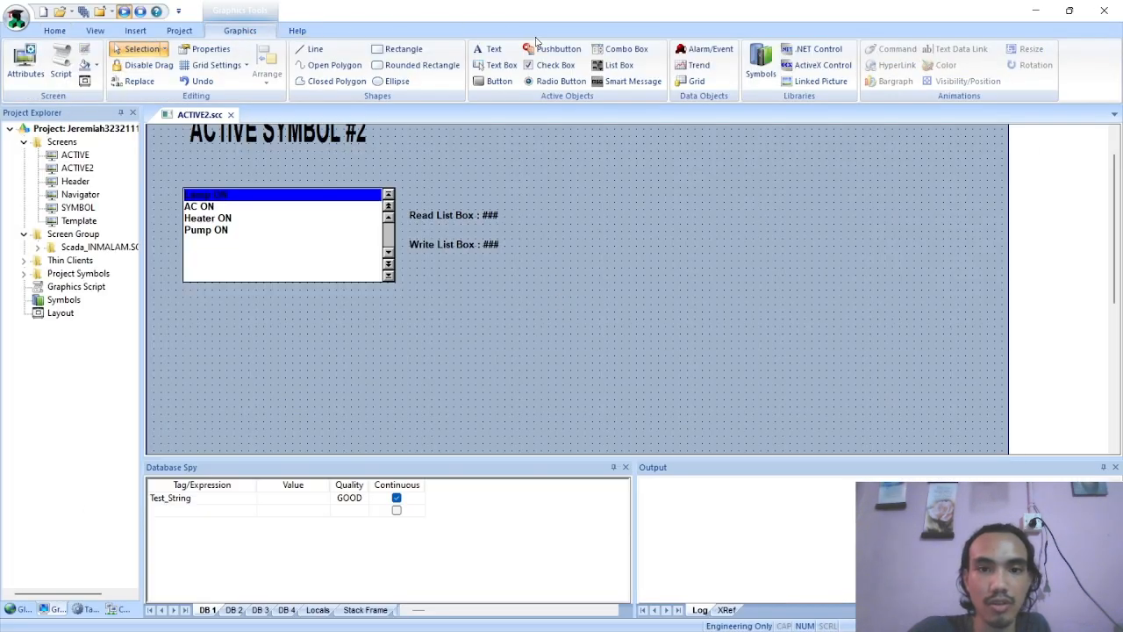
click(552, 49)
drag(205, 291, 329, 347)
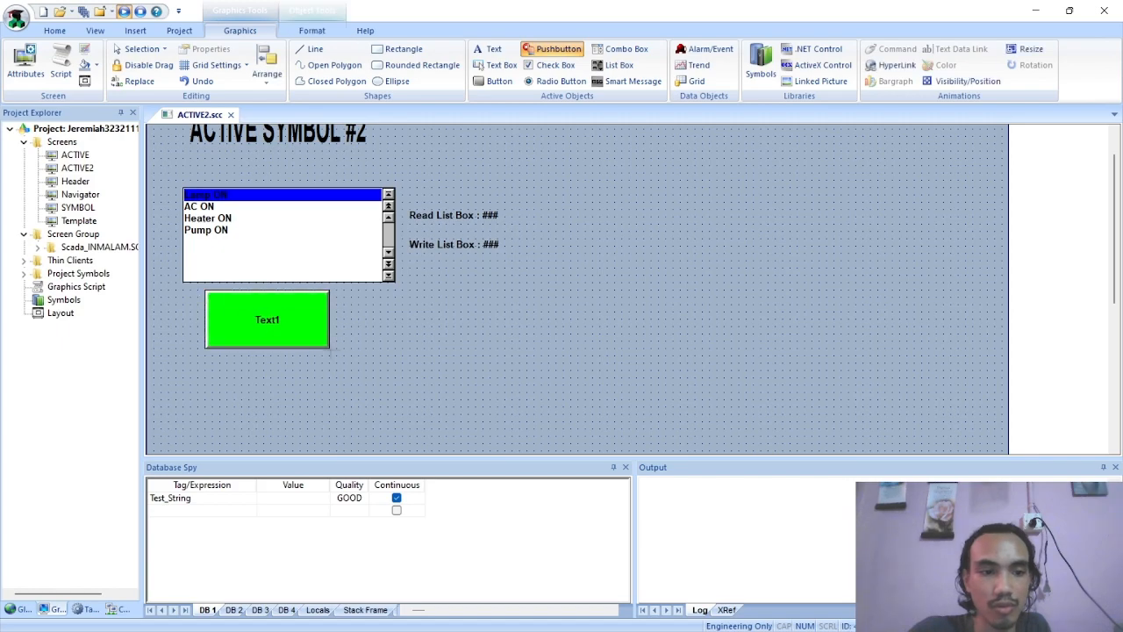
drag(288, 312, 274, 332)
Set the new pushbutton's Tag/Expression to the existing User tag
double_click(274, 332)
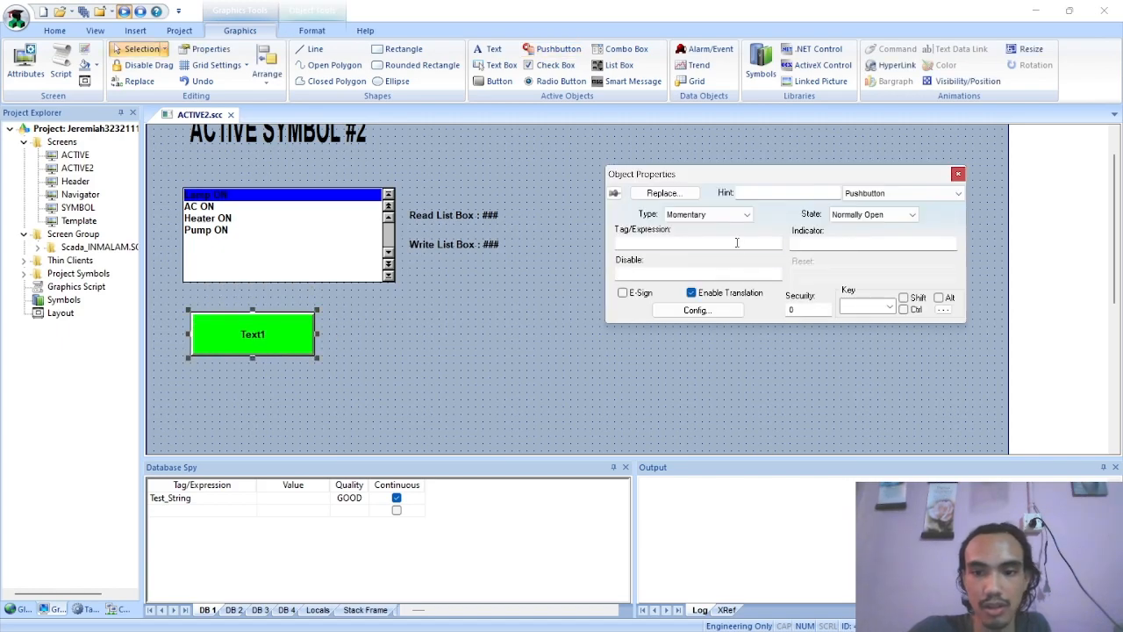
click(738, 242)
double_click(734, 242)
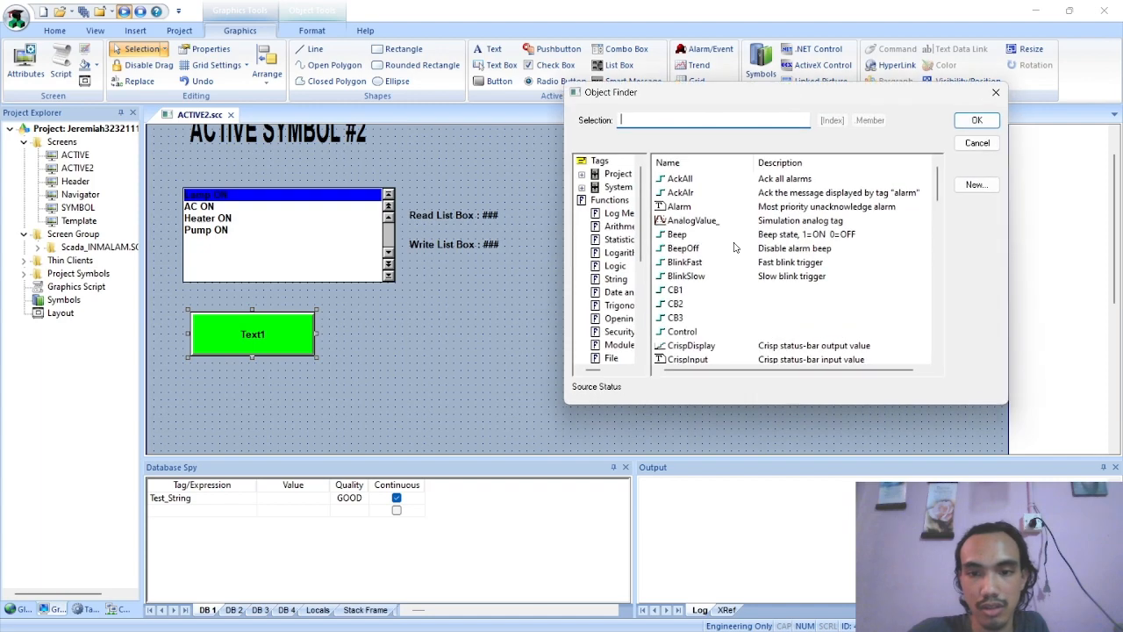
text(u)
click(687, 206)
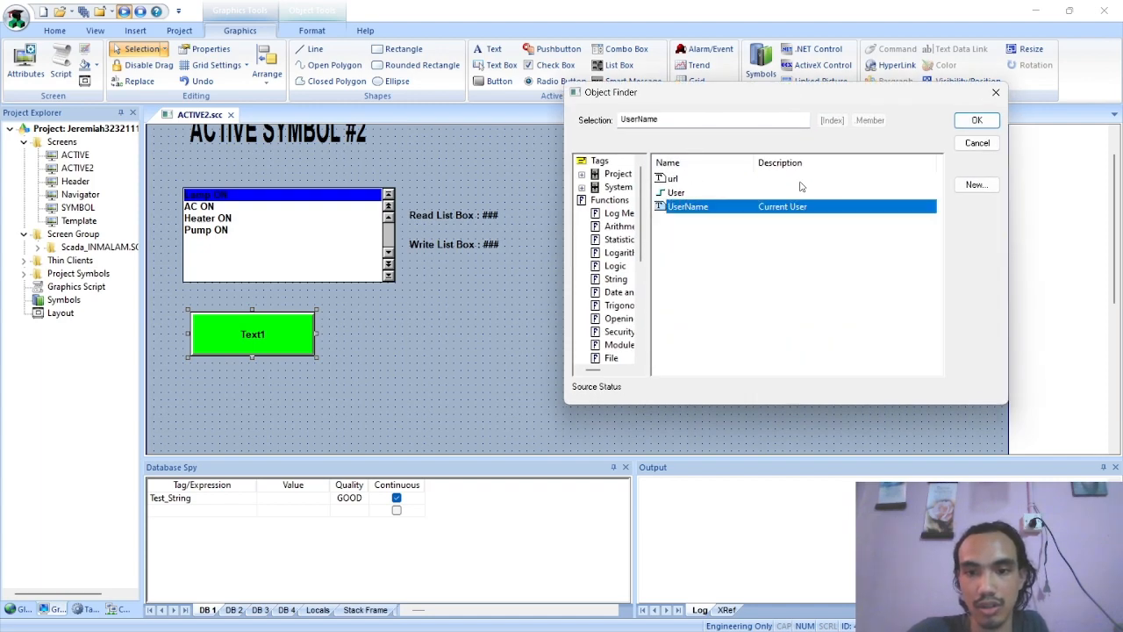
click(693, 197)
click(976, 120)
Following the PDF, set the pushbutton's Indicator to the User tag and its type to Maintained
key(alt+Tab)
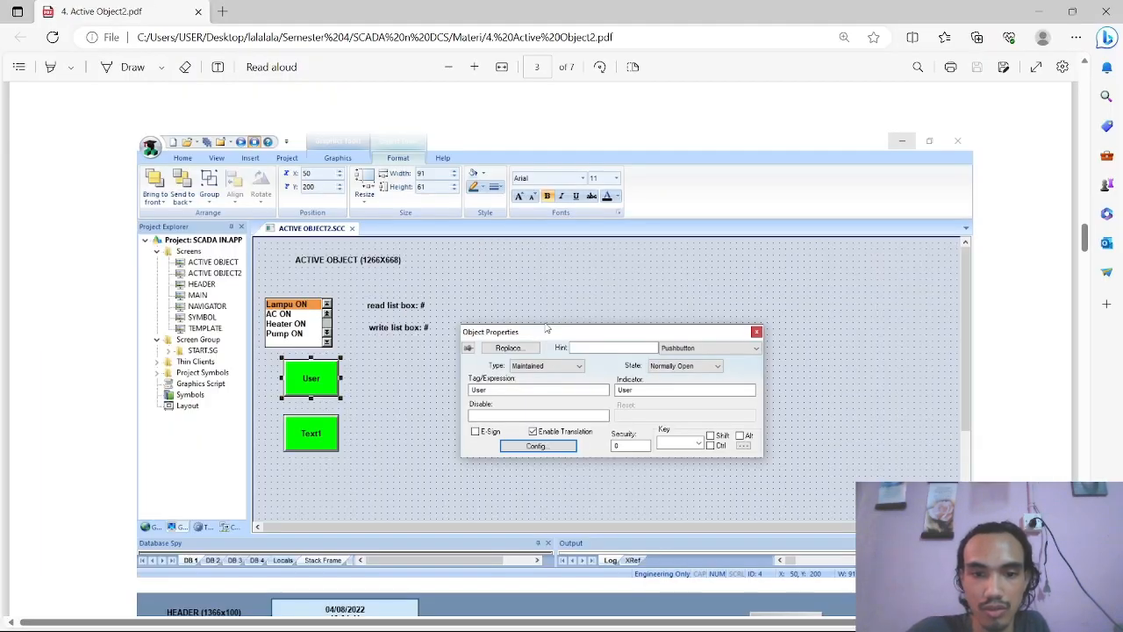
key(alt+Tab)
click(819, 245)
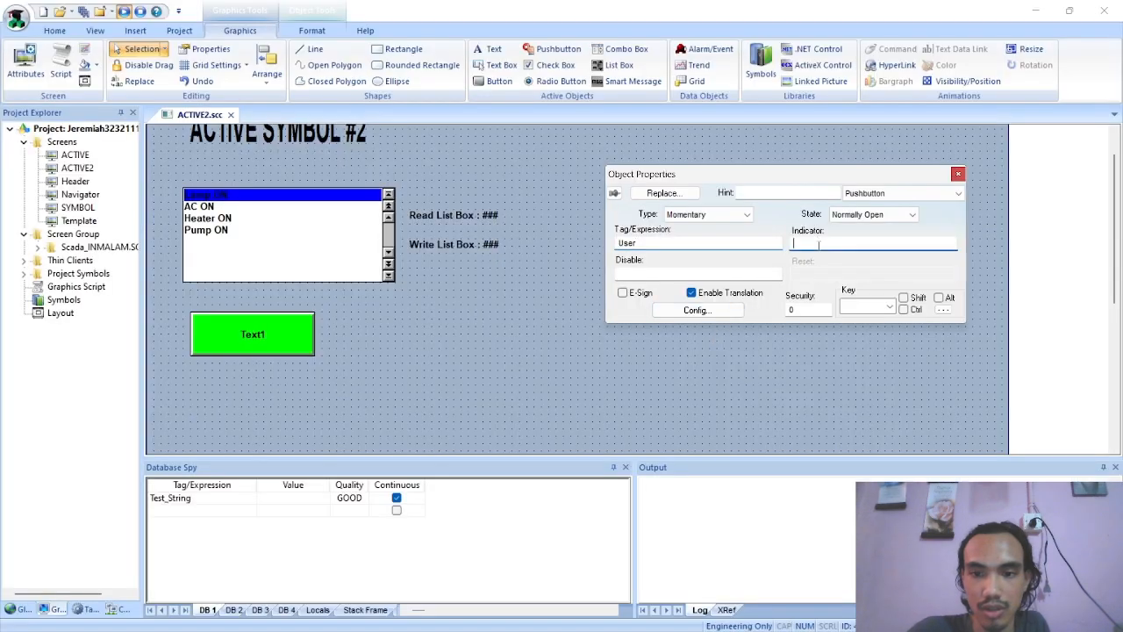
text(user)
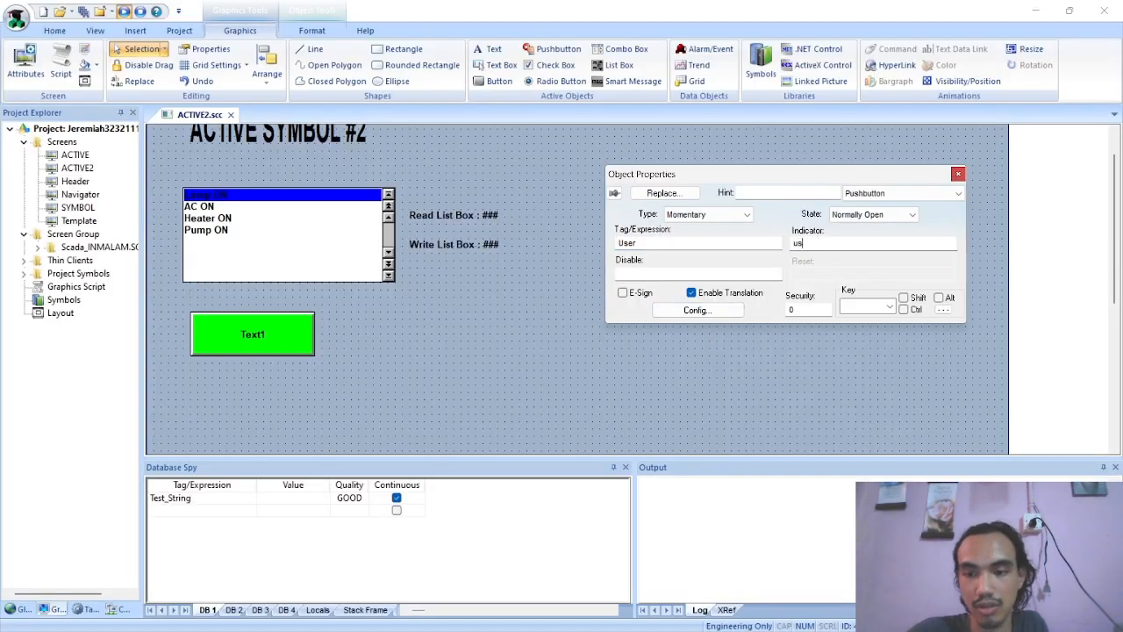
key(BackSpace)
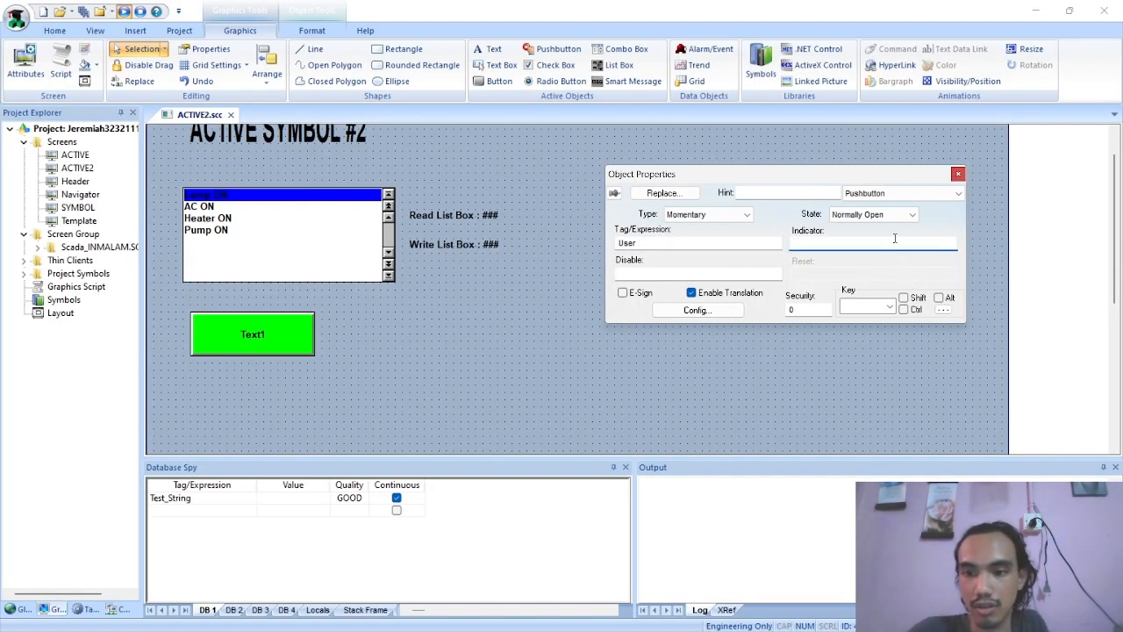
double_click(895, 239)
text(use)
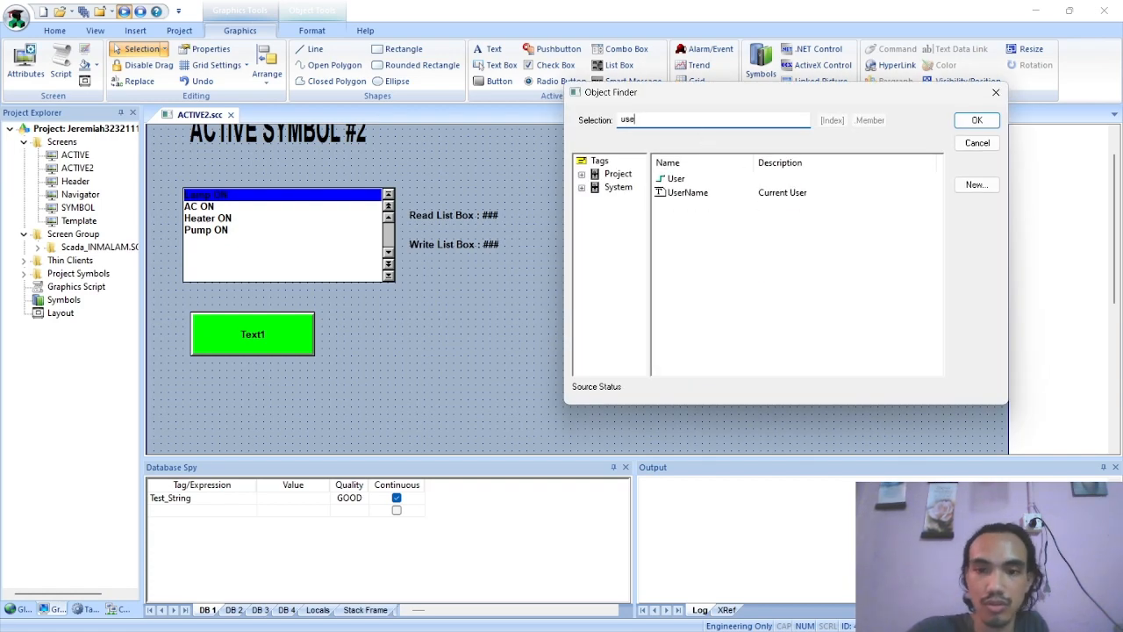
double_click(681, 179)
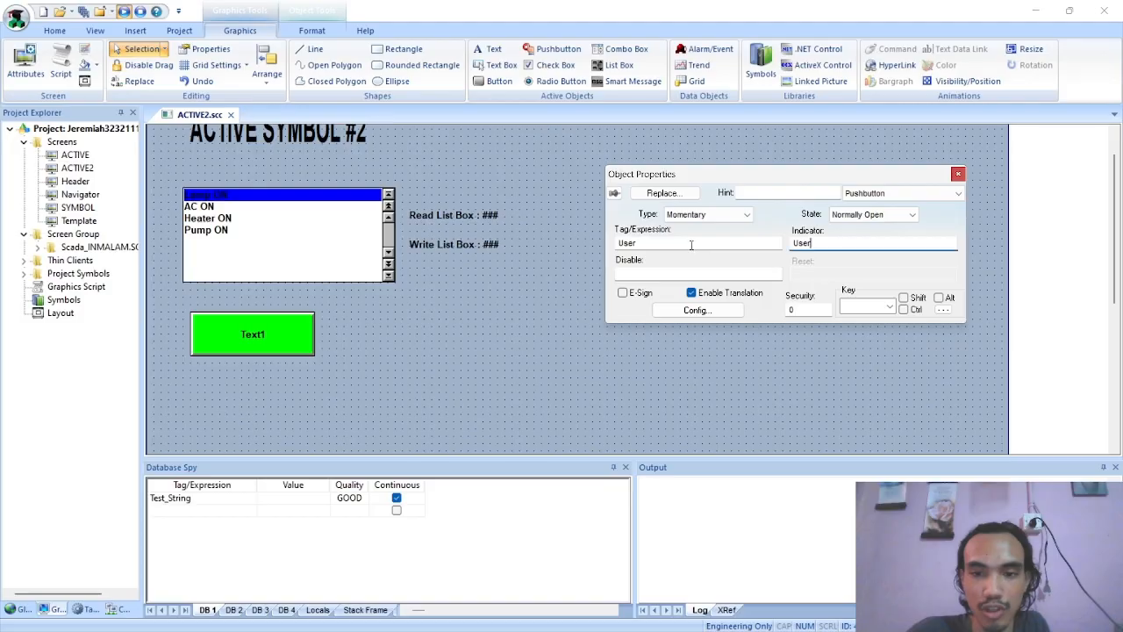
click(712, 214)
click(693, 236)
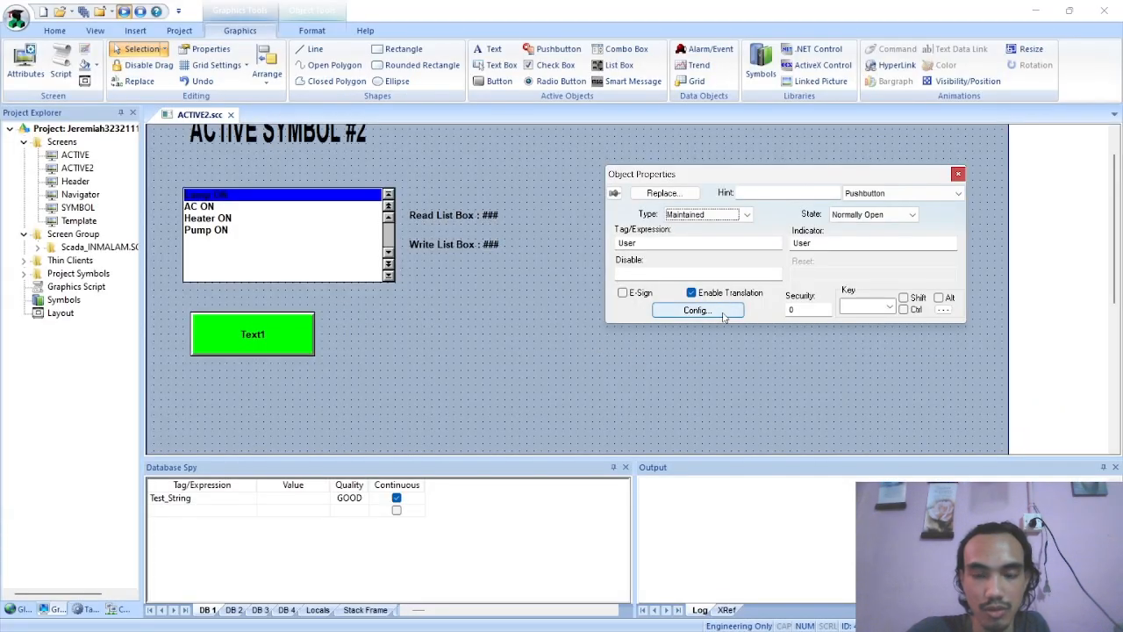
Set both the Open and Closed captions of the new pushbutton to User in its configuration
click(724, 315)
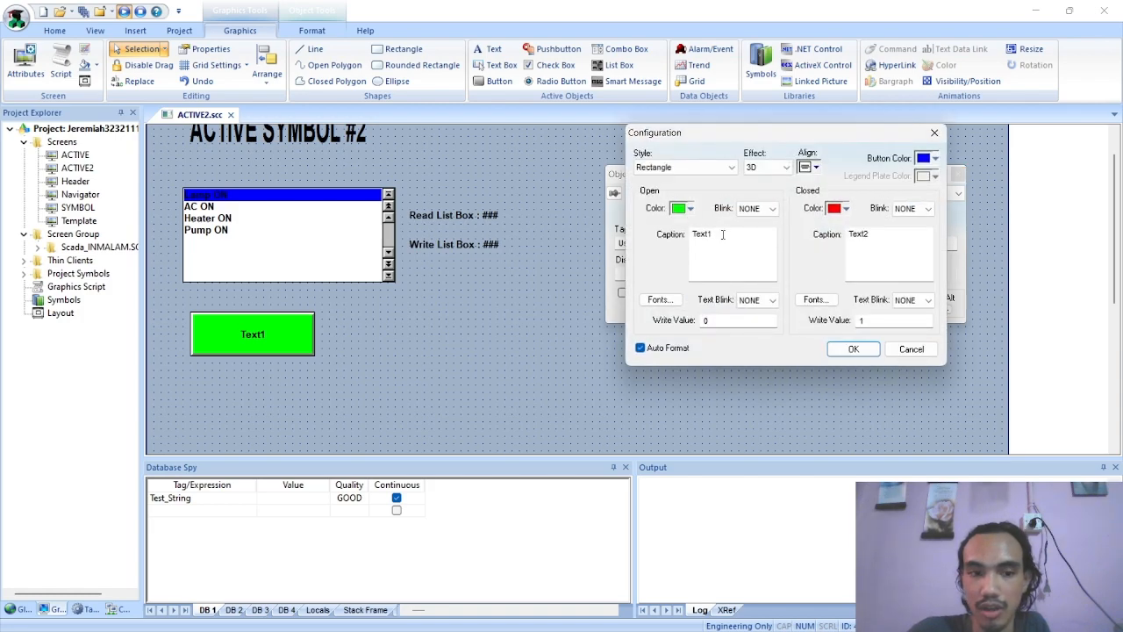
drag(723, 234, 652, 242)
text(User)
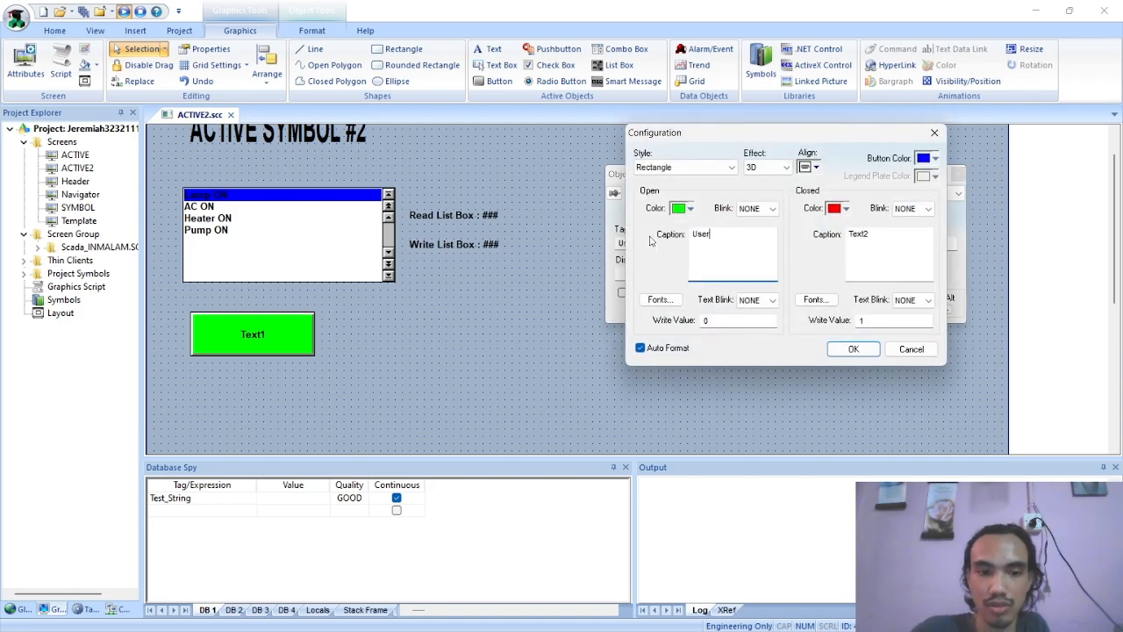
key(Tab)
text(Us)
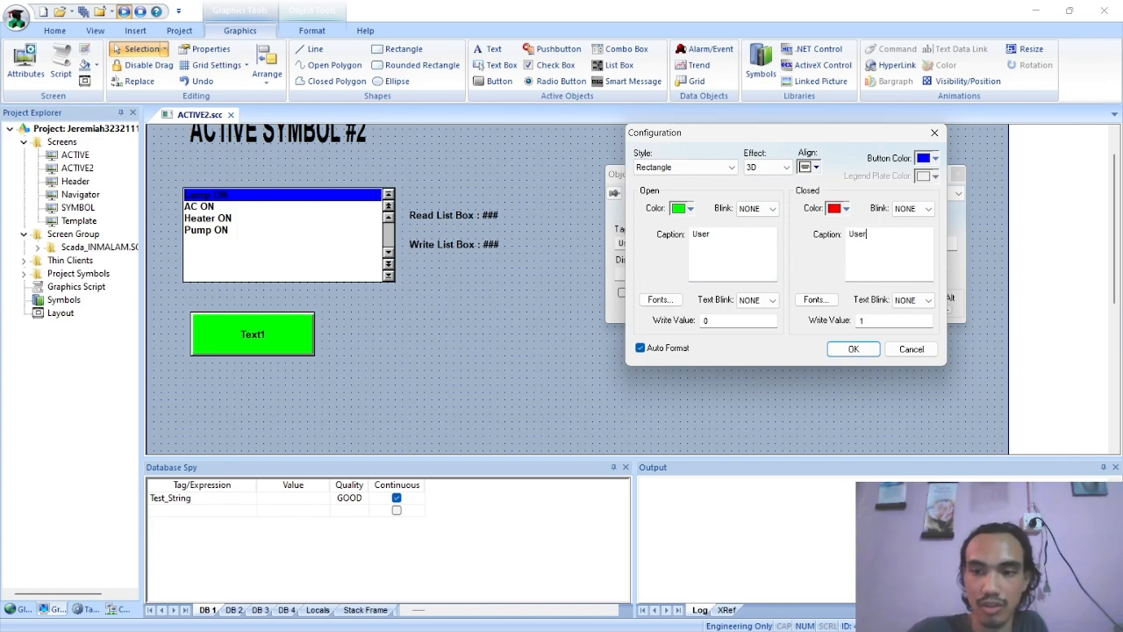
Make the User pushbutton's Open color red and its Closed color green, apply the configuration and close the properties
click(688, 209)
click(691, 329)
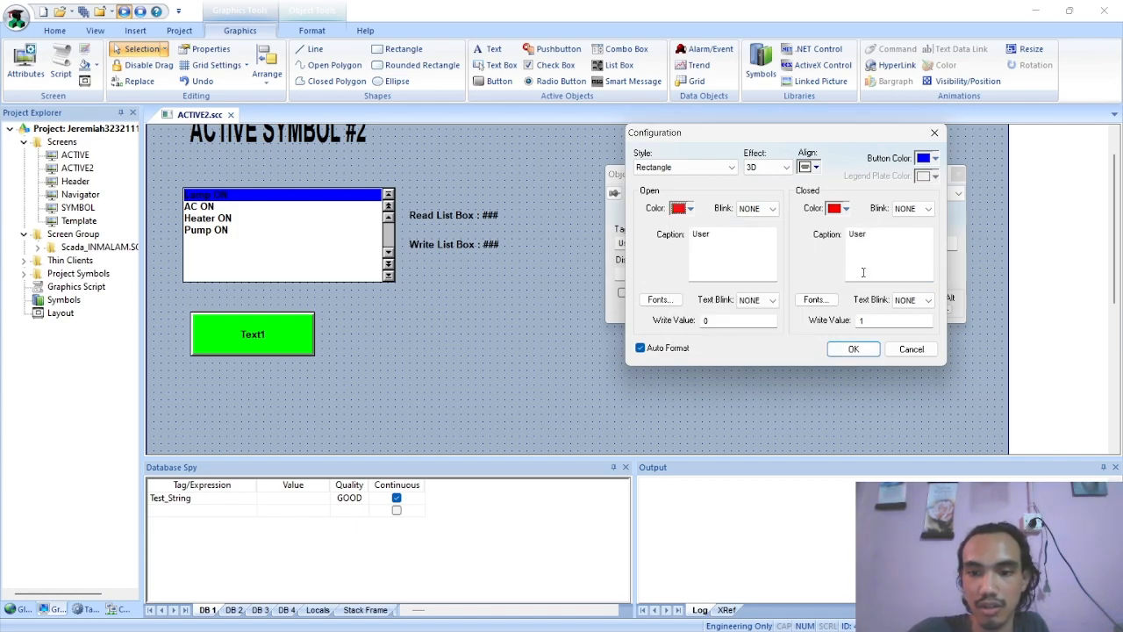
click(840, 213)
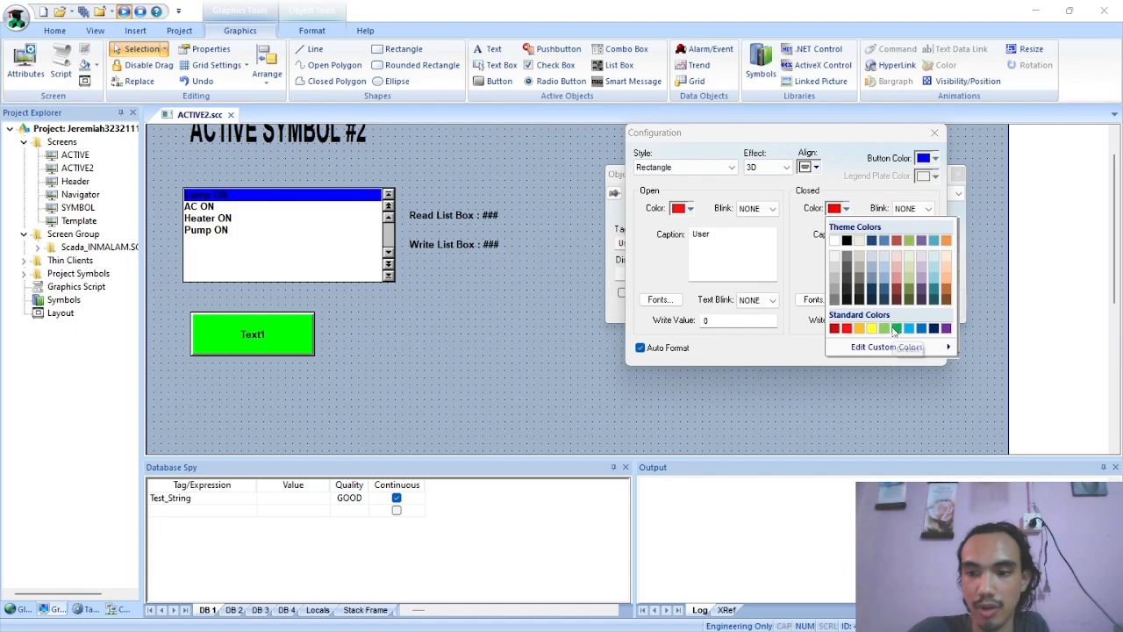
click(885, 330)
click(840, 209)
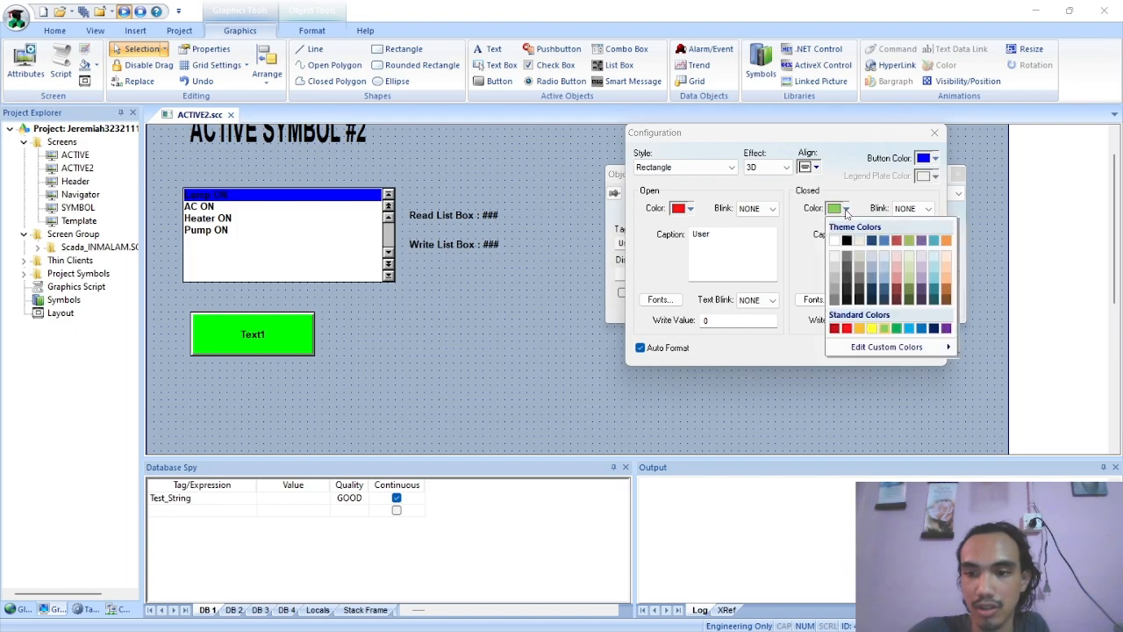
click(894, 331)
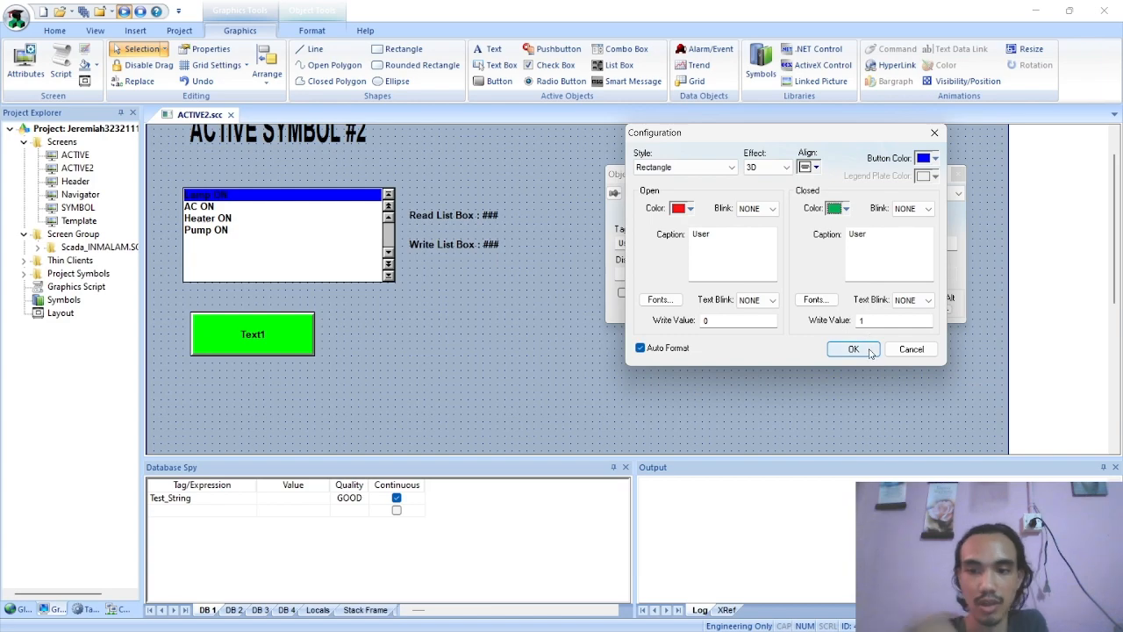
click(852, 349)
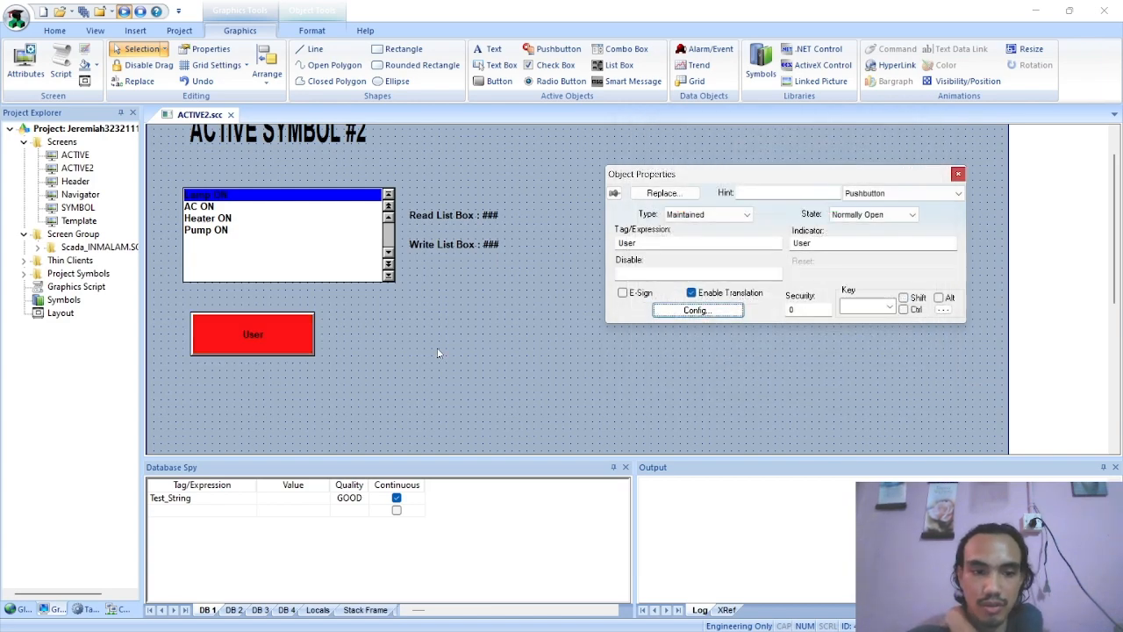
click(960, 175)
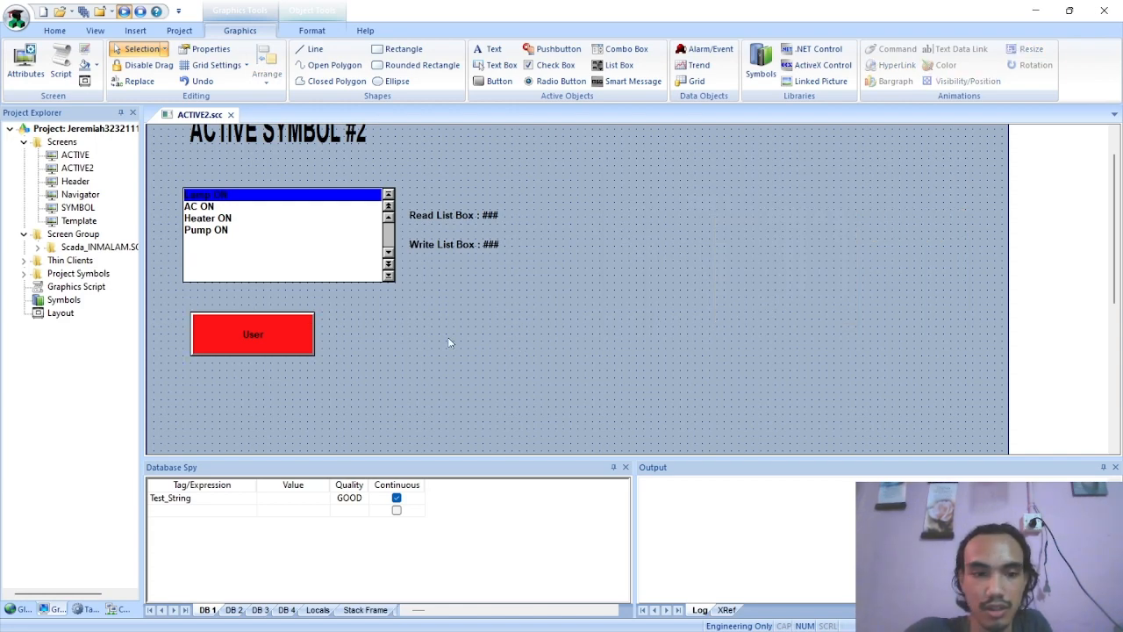
Nudge the User pushbutton slightly up, duplicate it, and place the copy directly below at about X 60, Y 380
drag(256, 334, 256, 326)
click(263, 337)
key(ctrl+c)
key(ctrl+v)
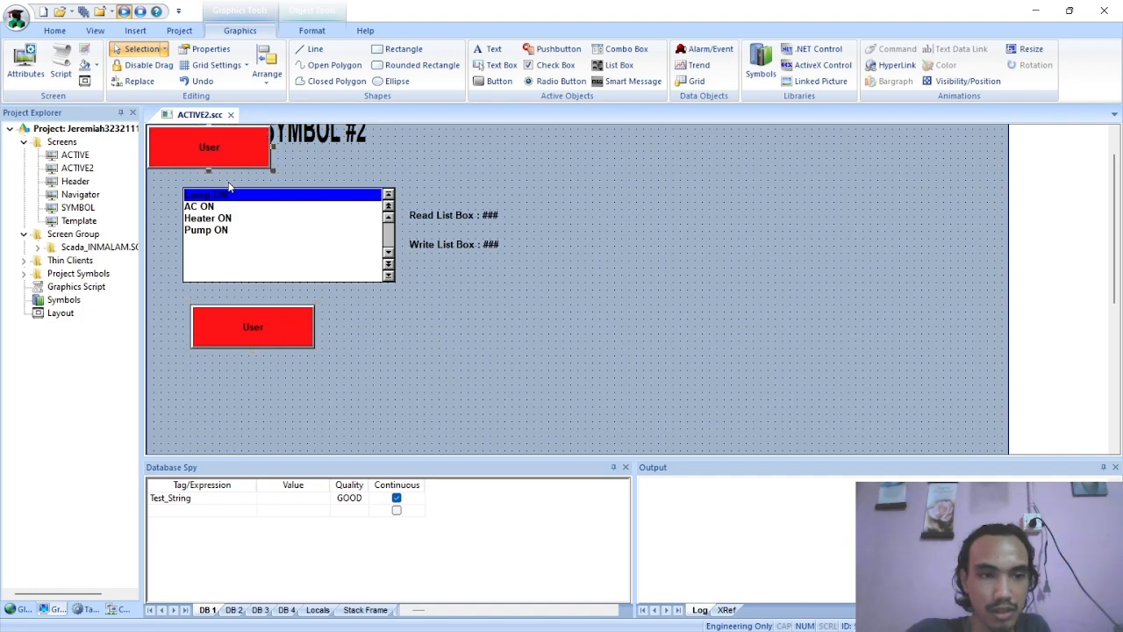
drag(219, 153, 260, 382)
Check the Active Object2 PDF and set the duplicated pushbutton's Tag/Expression to Control
double_click(260, 383)
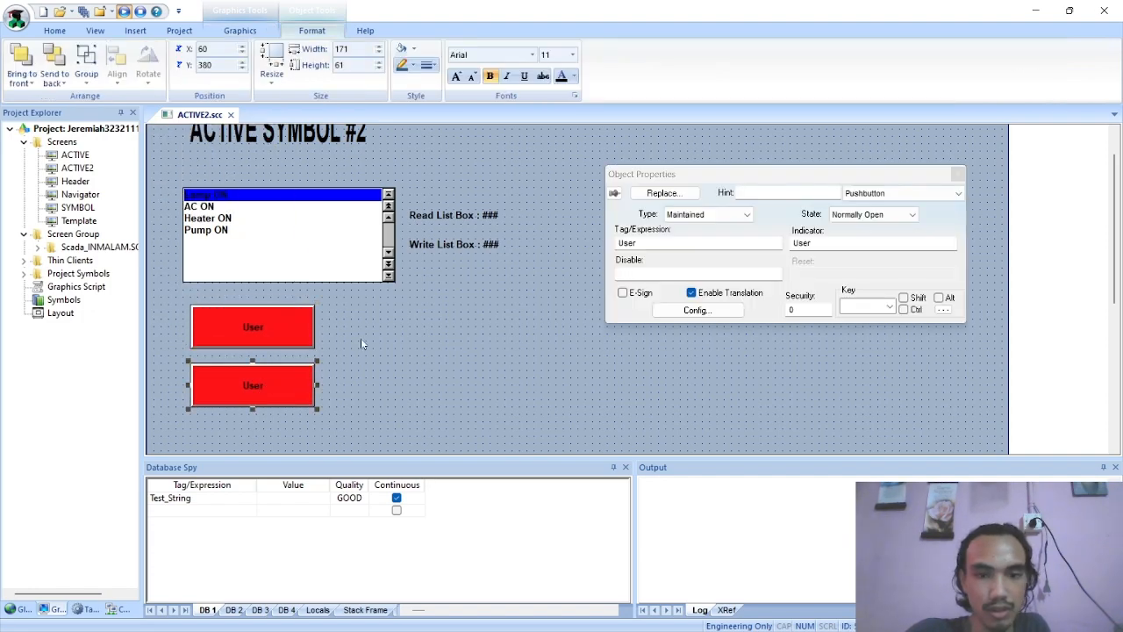
key(alt+Tab)
scroll(565, 388, down, 10)
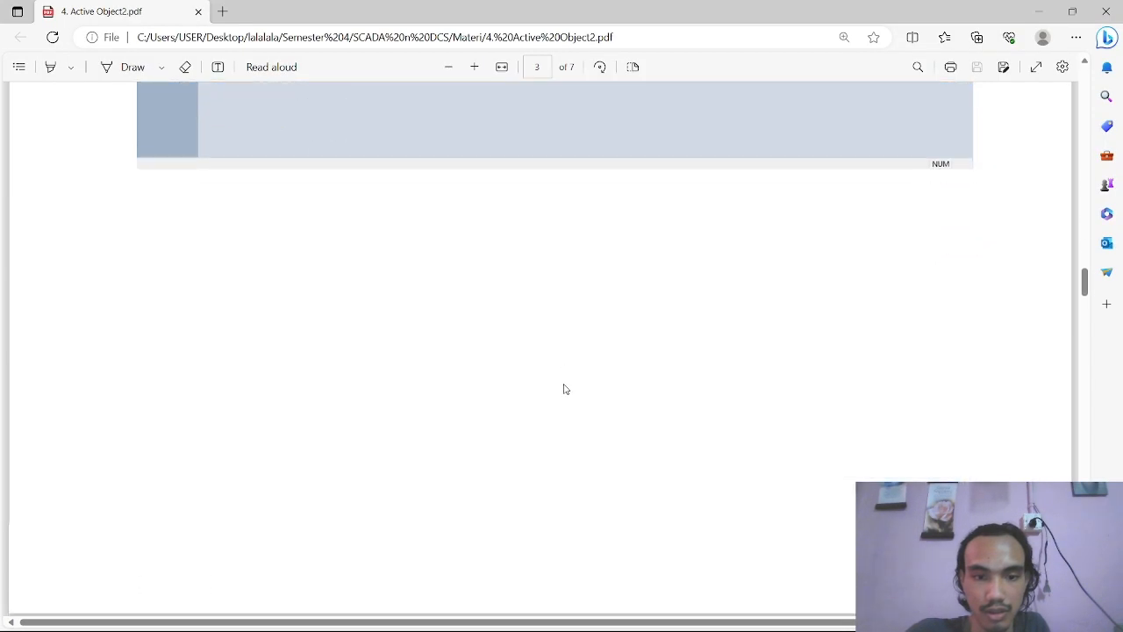
scroll(566, 389, up, 10)
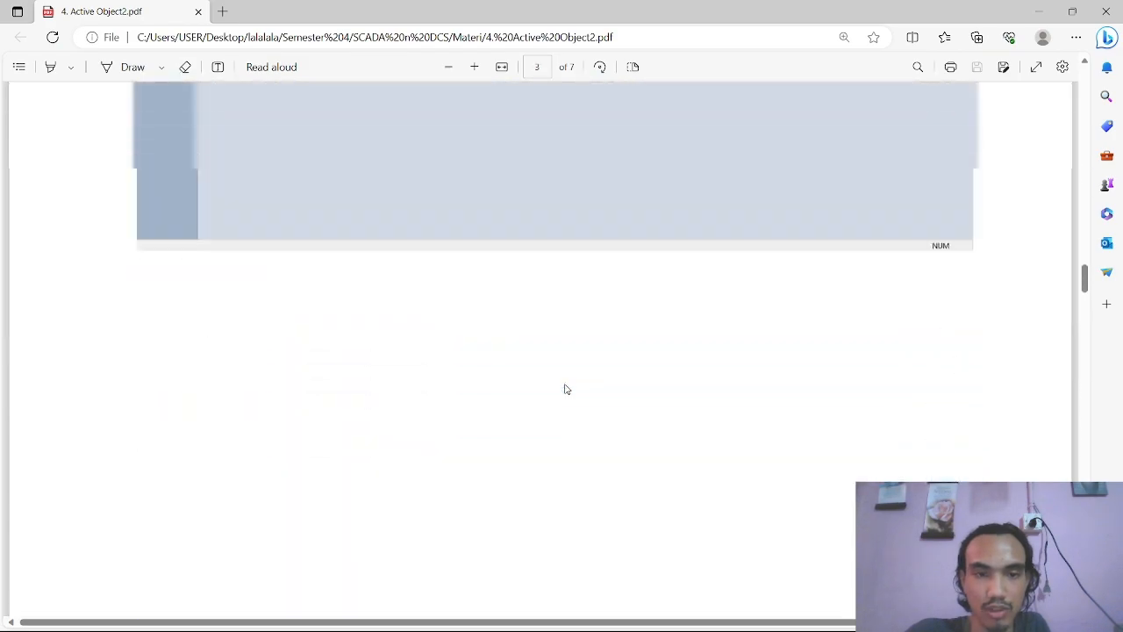
key(alt+Tab)
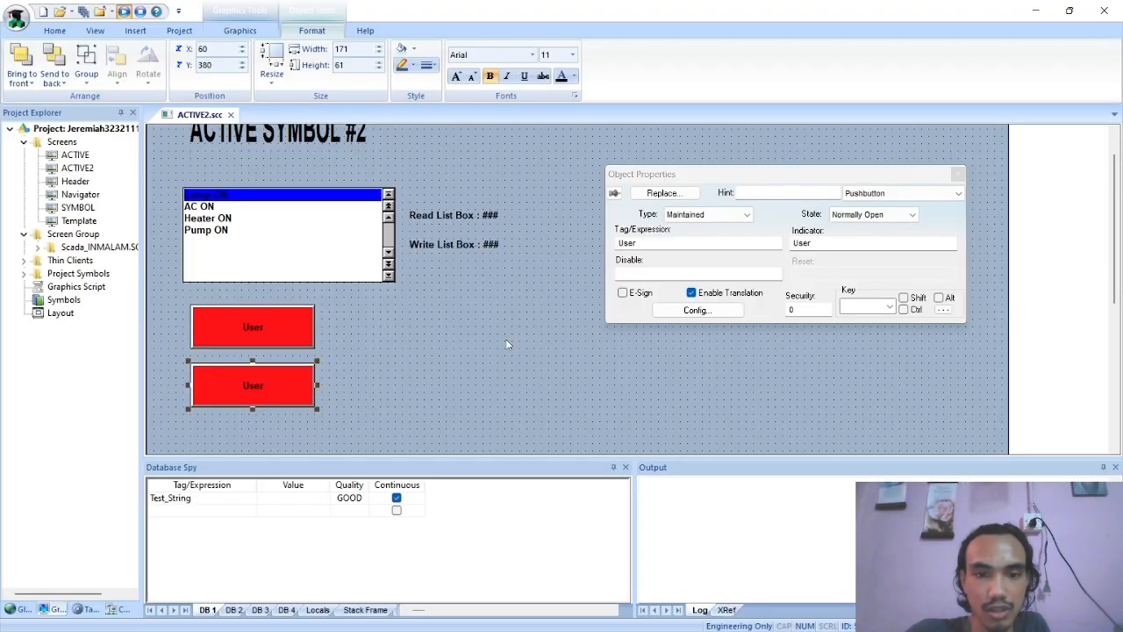
click(726, 255)
text(Control)
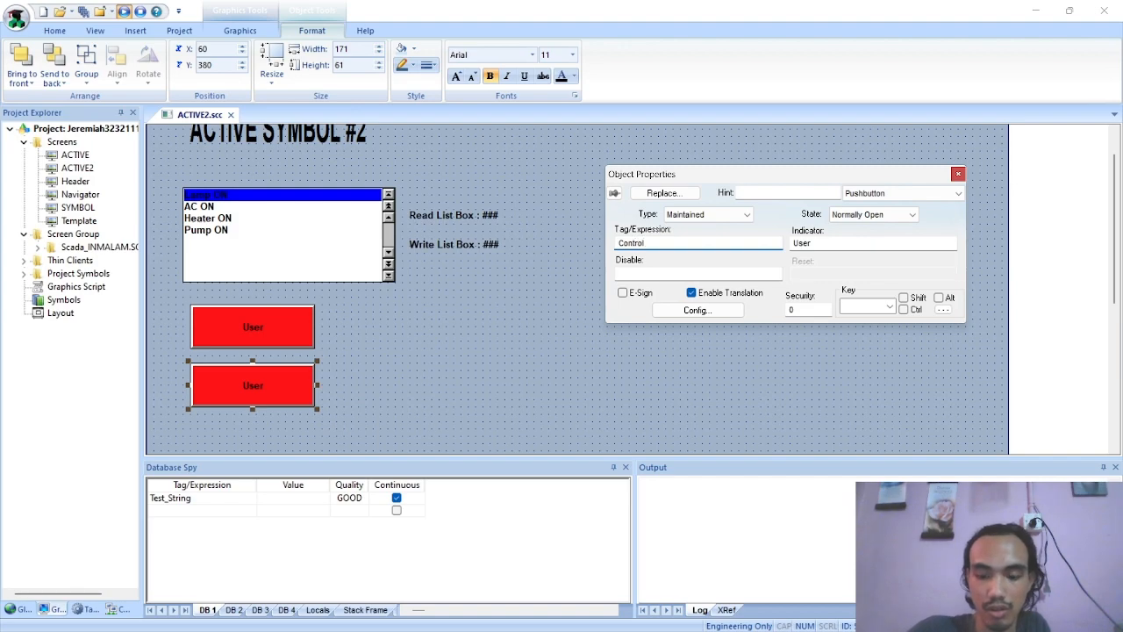
Set the duplicated pushbutton's Indicator to the existing Control tag
double_click(826, 246)
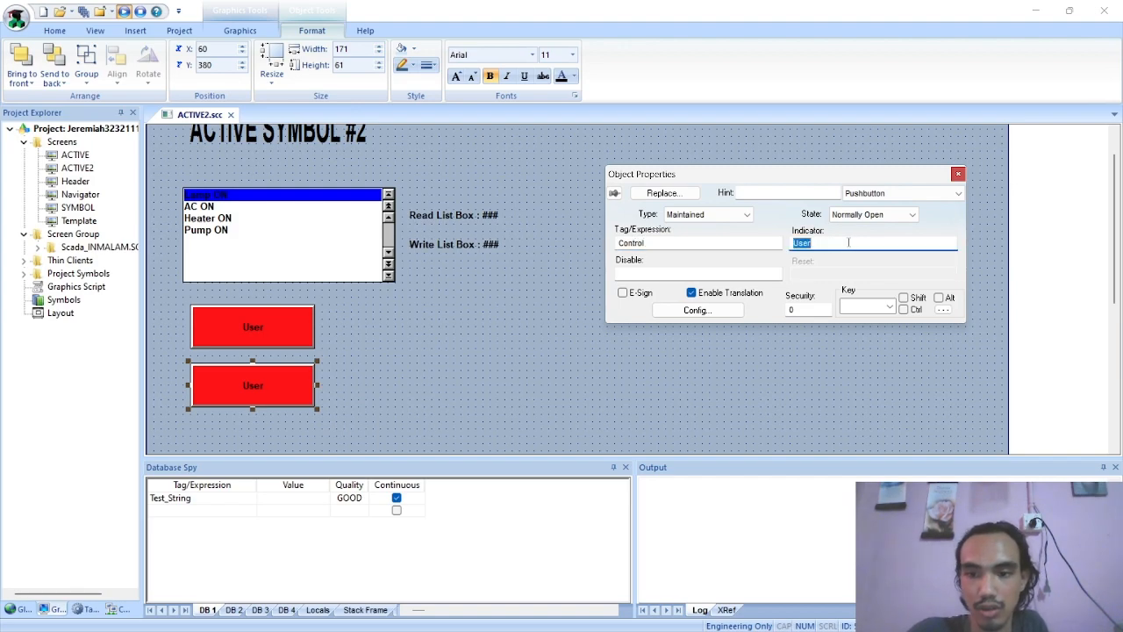
double_click(849, 242)
key(BackSpace)
double_click(798, 243)
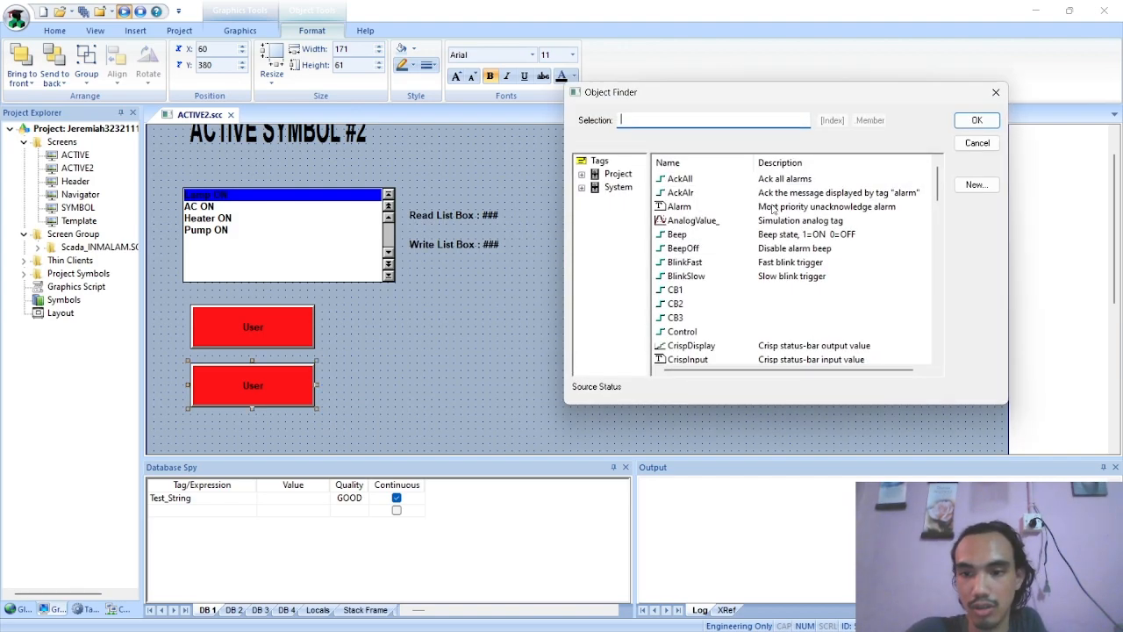
text(c)
click(683, 220)
click(974, 119)
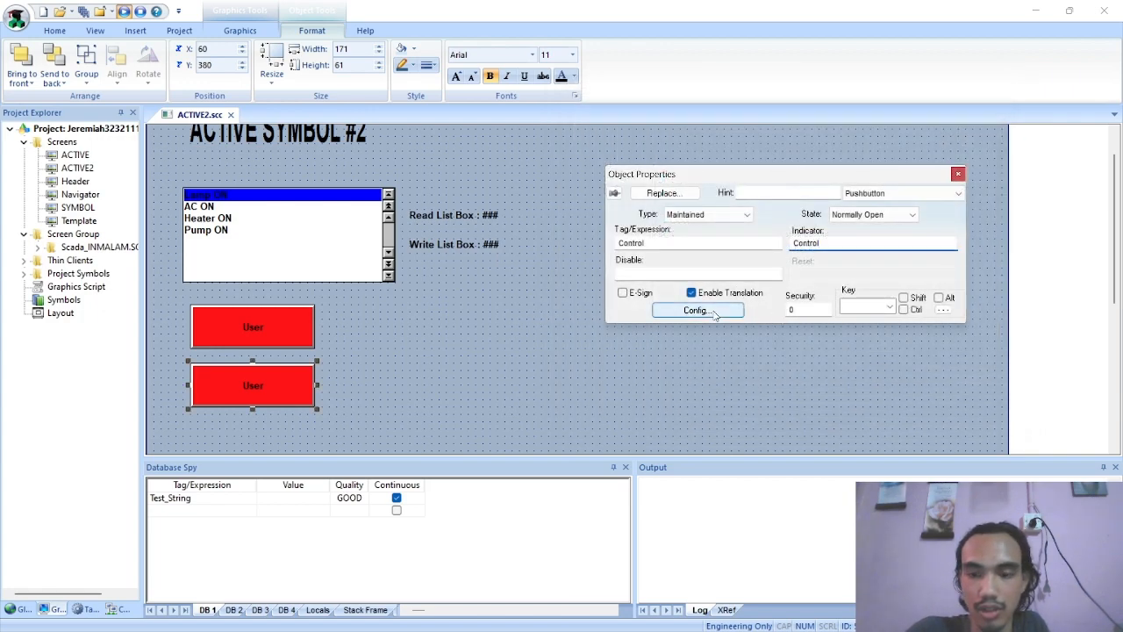
Set both the Open and Closed captions of the duplicated pushbutton to Control and apply the configuration
click(714, 314)
double_click(702, 235)
text(Control)
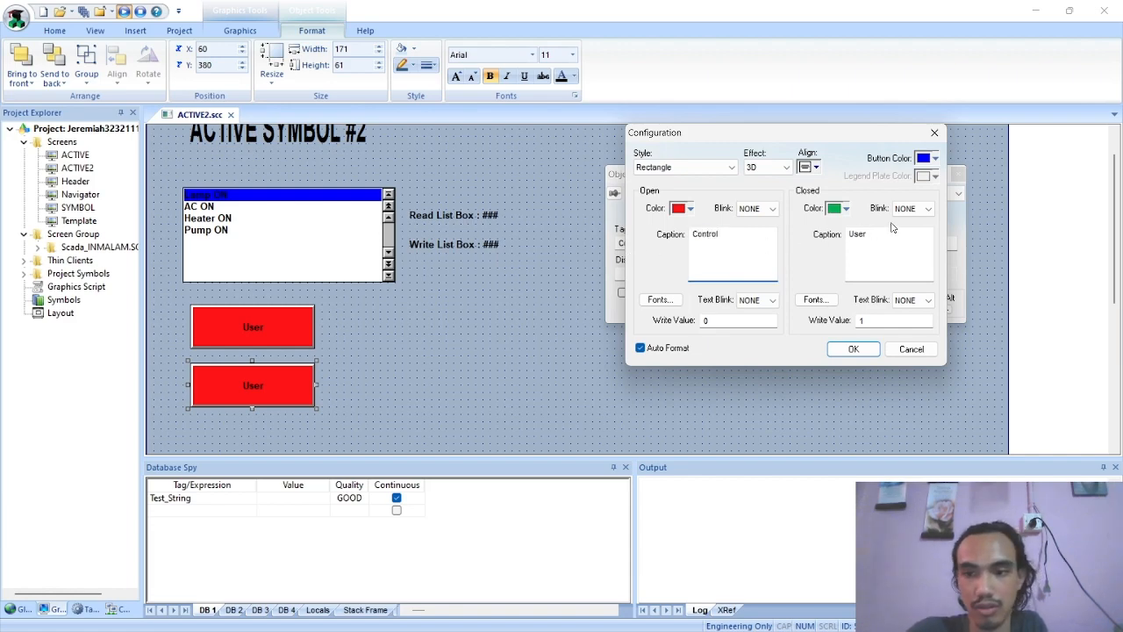
double_click(857, 234)
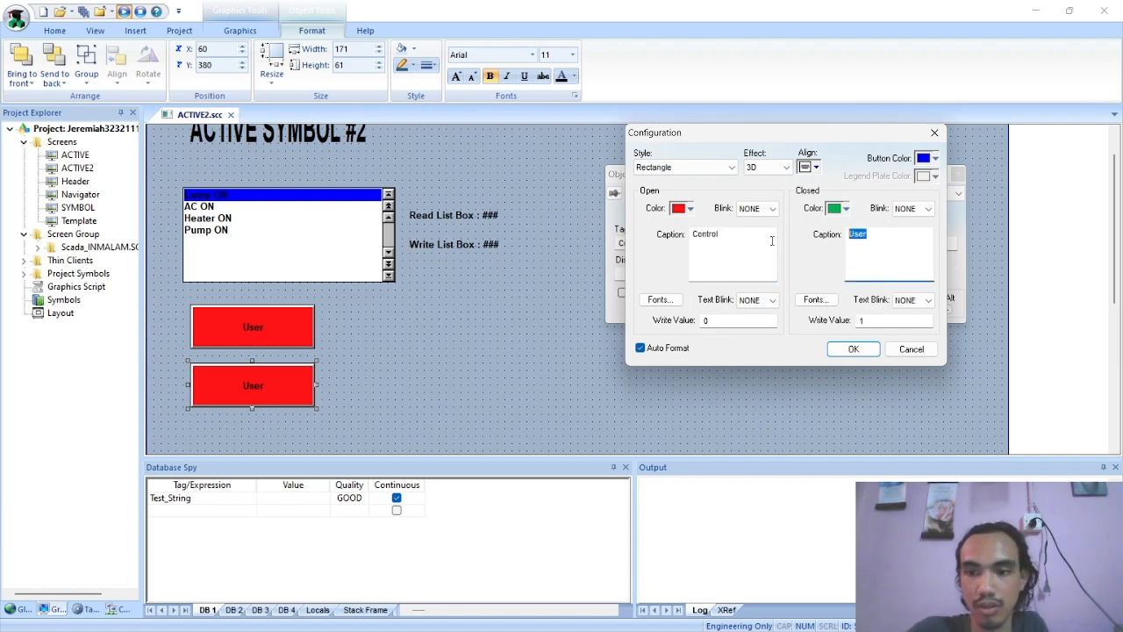
text(Control)
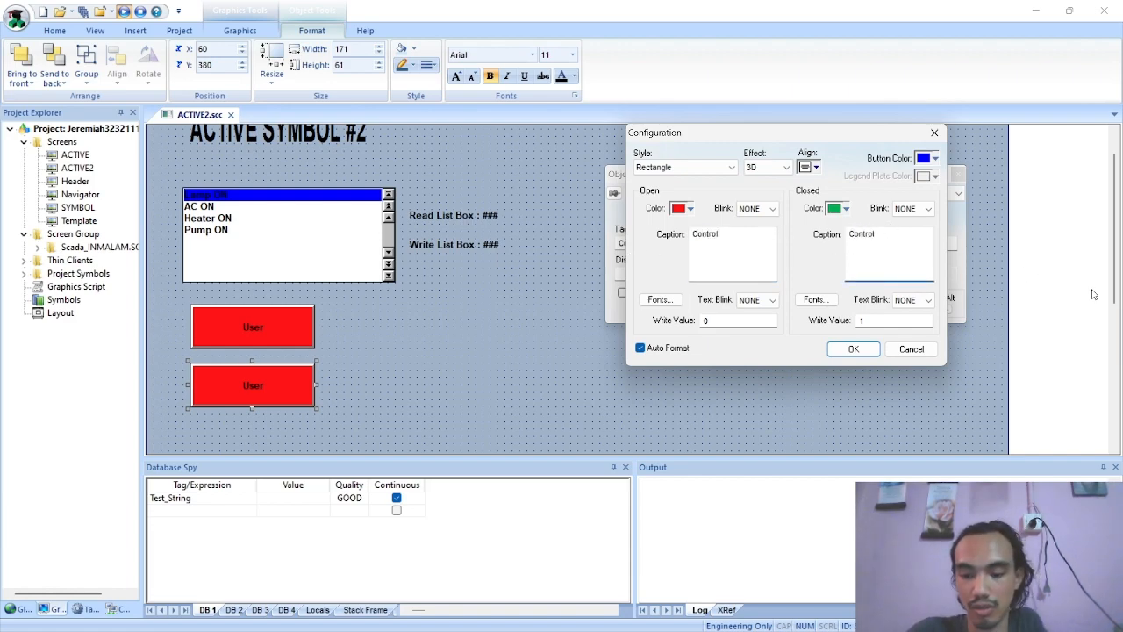
click(853, 348)
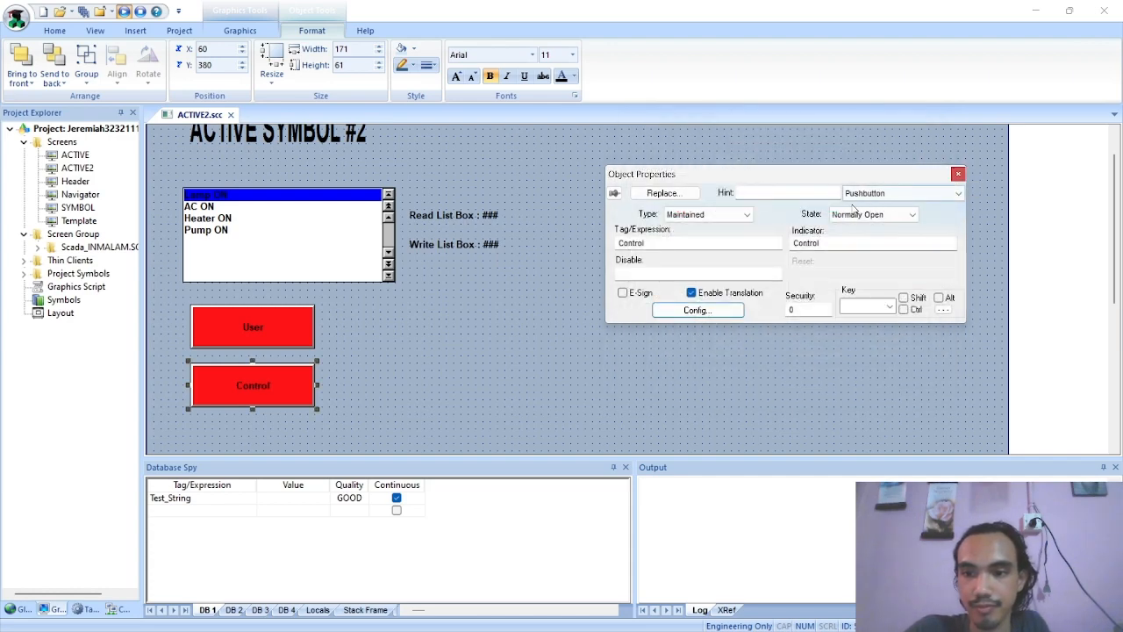
Glance at the PDF again, close the pushbutton properties, save the ACTIVE2 screen and run the project
key(alt+Tab)
key(alt+Tab)
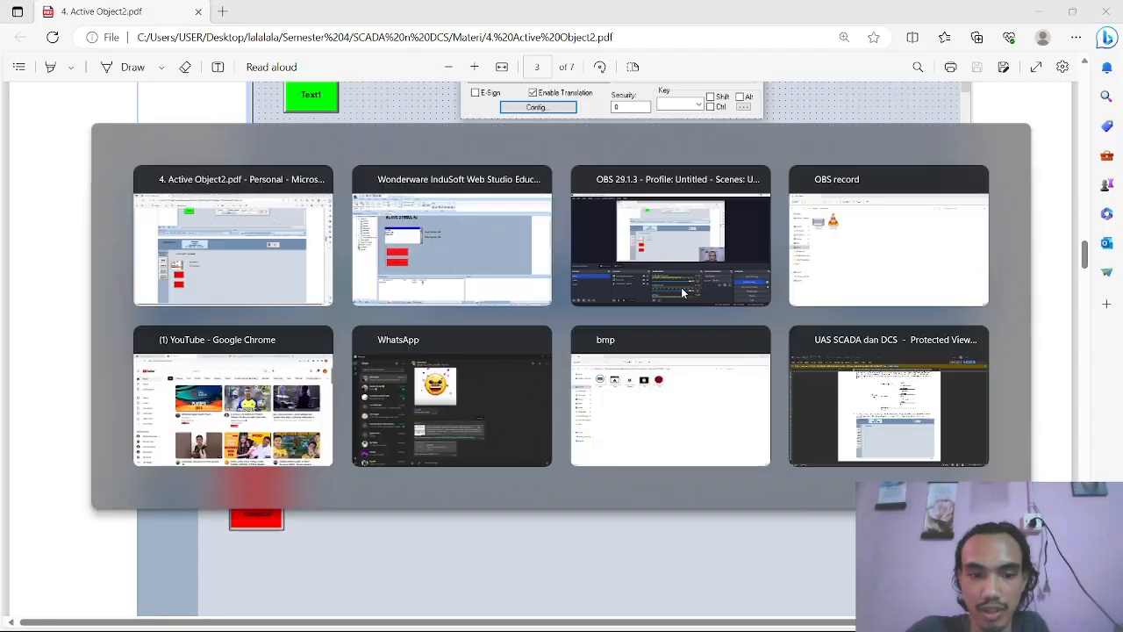
click(959, 176)
click(583, 295)
right_click(166, 116)
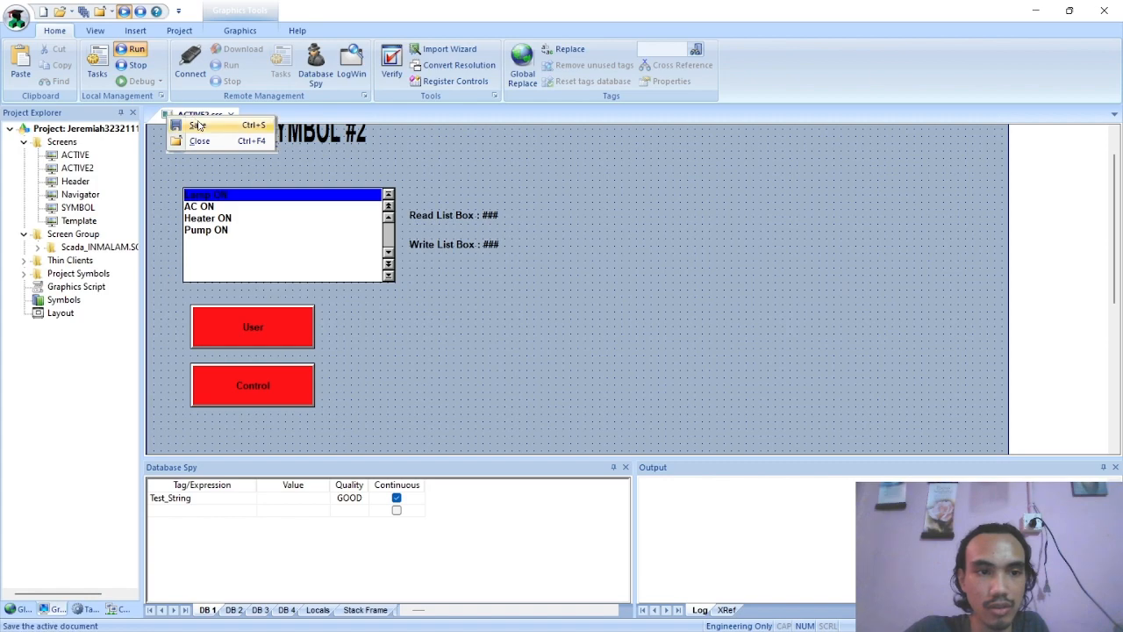
click(200, 125)
click(129, 49)
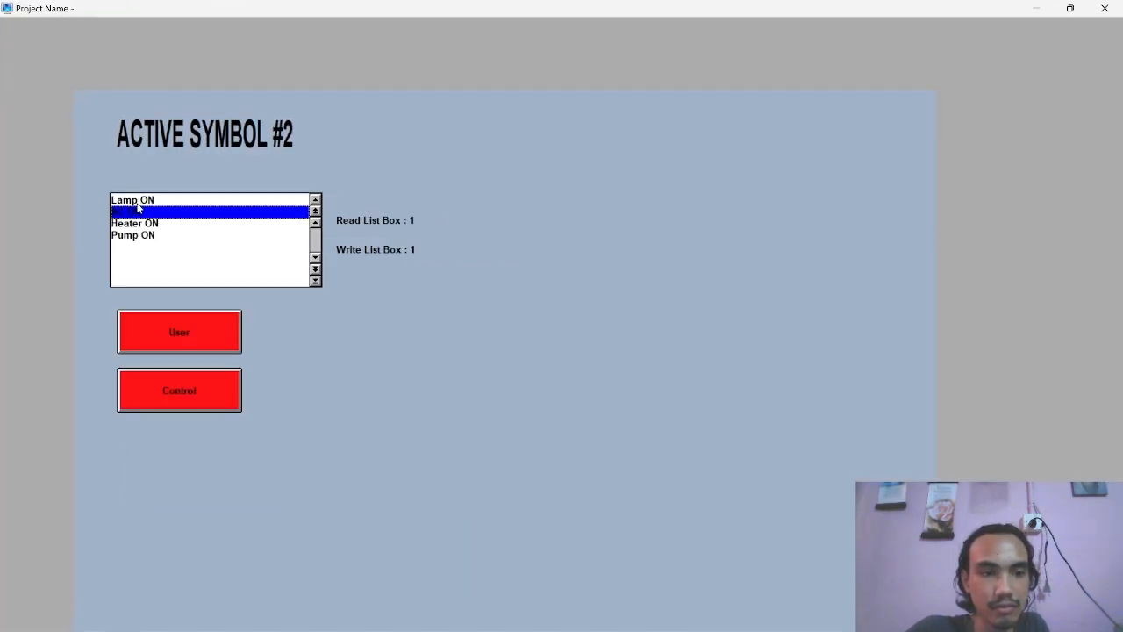
Switch User on in the running screen and test the list box by selecting its different items, ending on AC ON
click(161, 329)
click(140, 237)
click(148, 201)
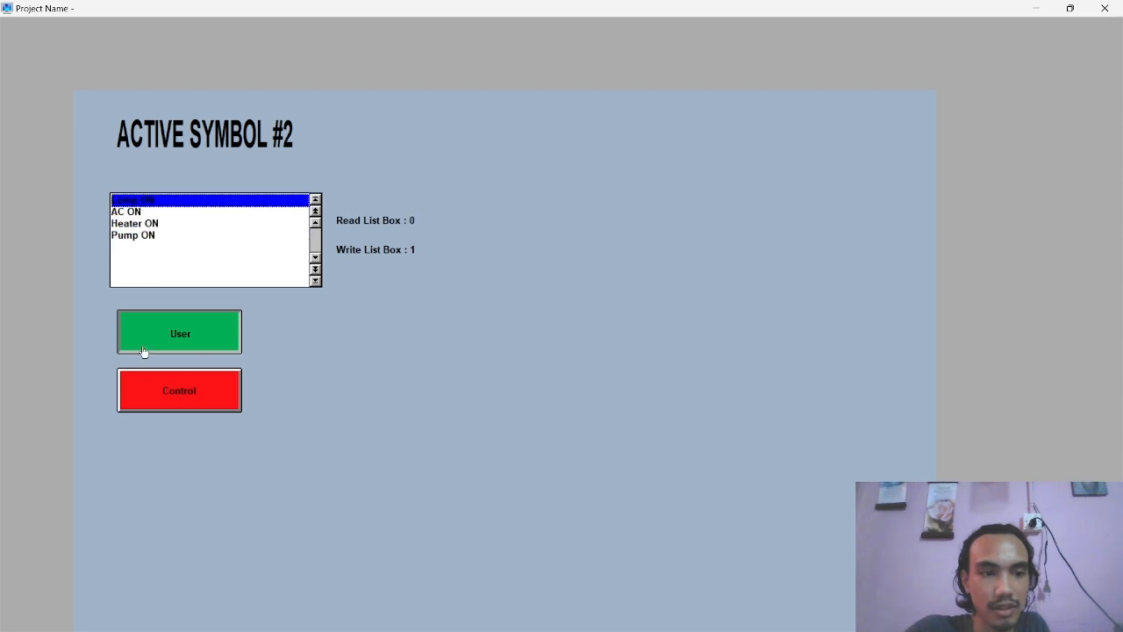
click(144, 236)
click(146, 224)
click(146, 235)
click(146, 202)
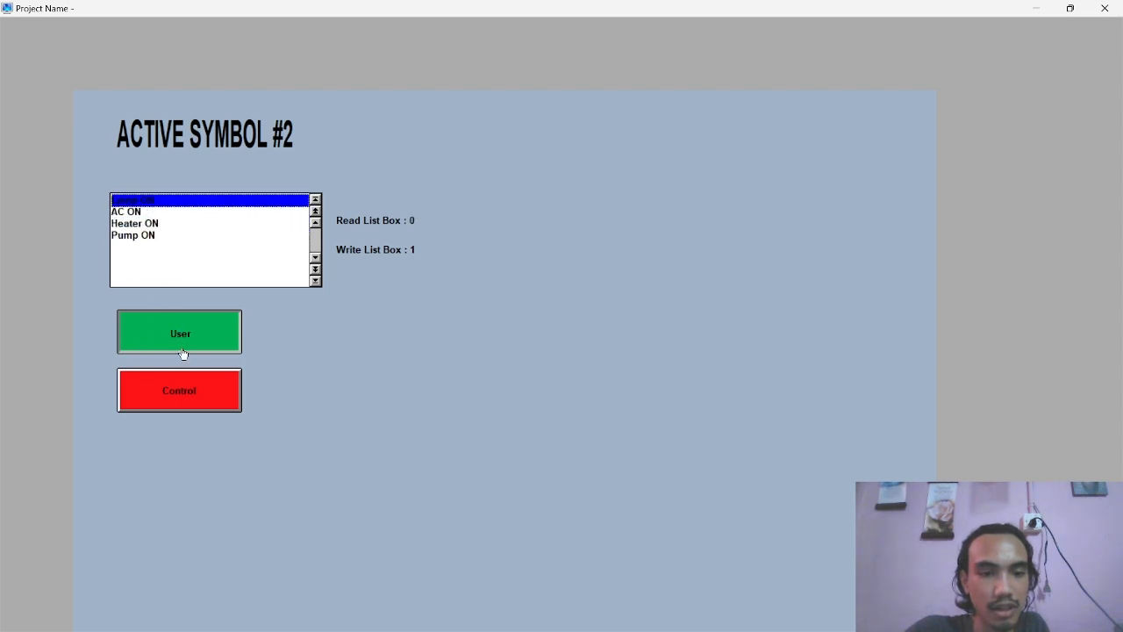
click(156, 224)
click(133, 212)
With Control off, enter 0 as the Write List Box value, toggle User, and select Heater ON and Lamp ON
click(412, 249)
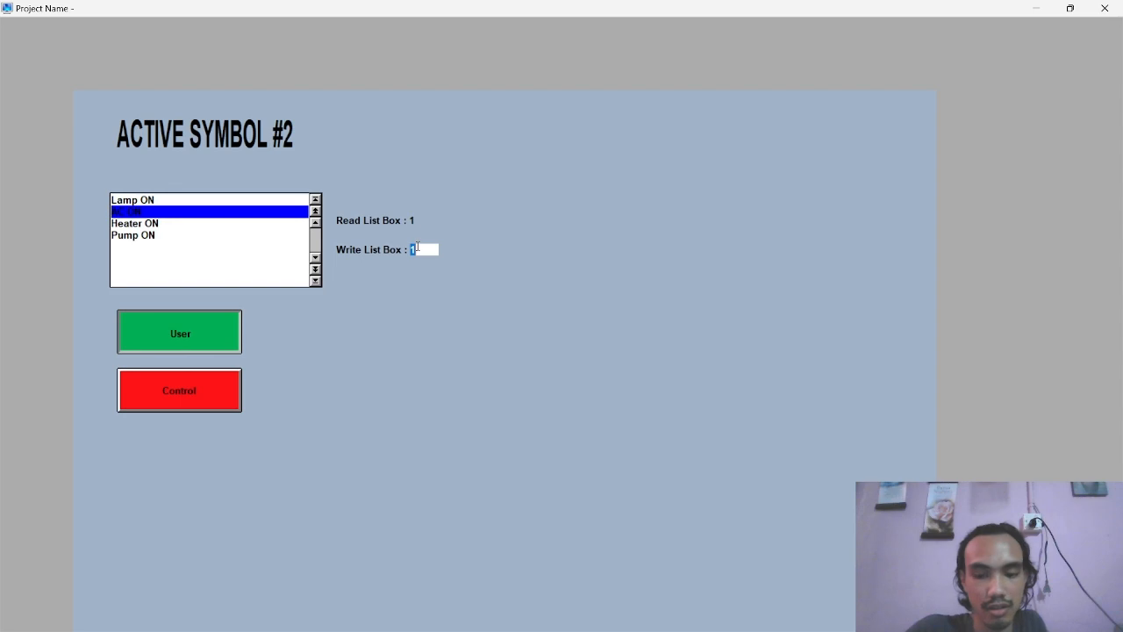
text(0)
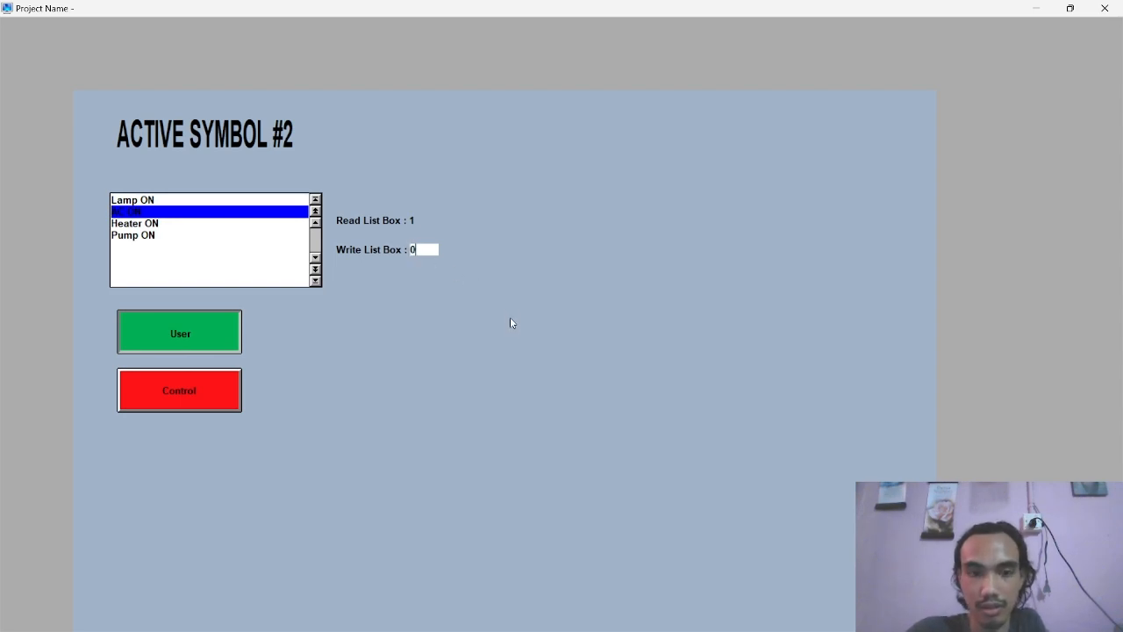
click(178, 333)
click(179, 334)
click(147, 224)
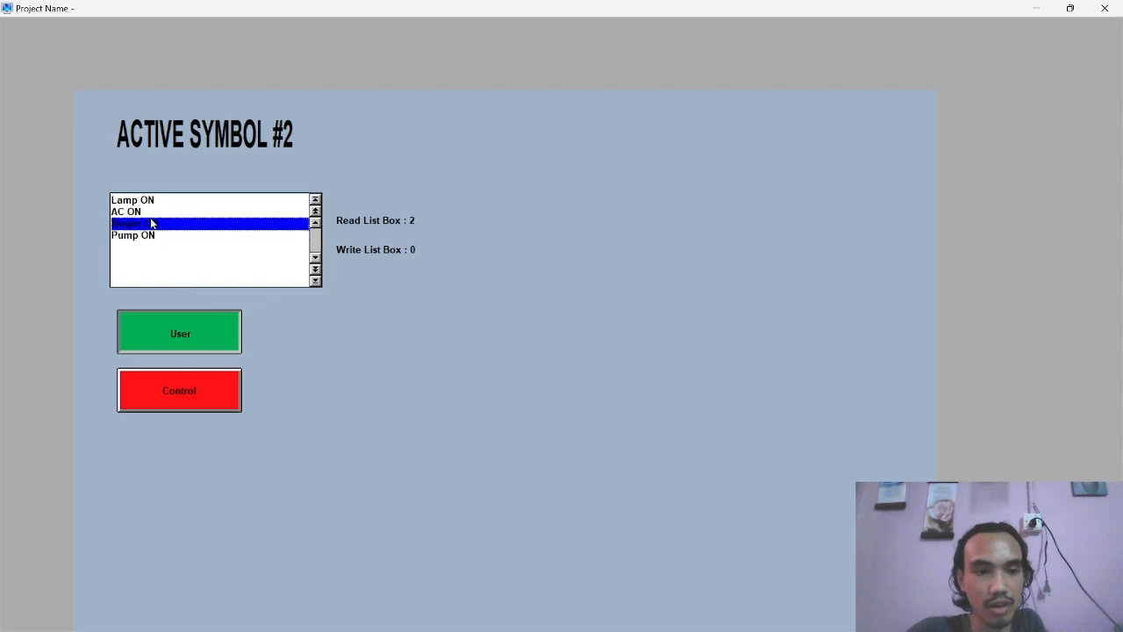
click(150, 200)
Switch Control on, try several list box items, and enter 2 as the Write List Box value
click(163, 377)
click(155, 223)
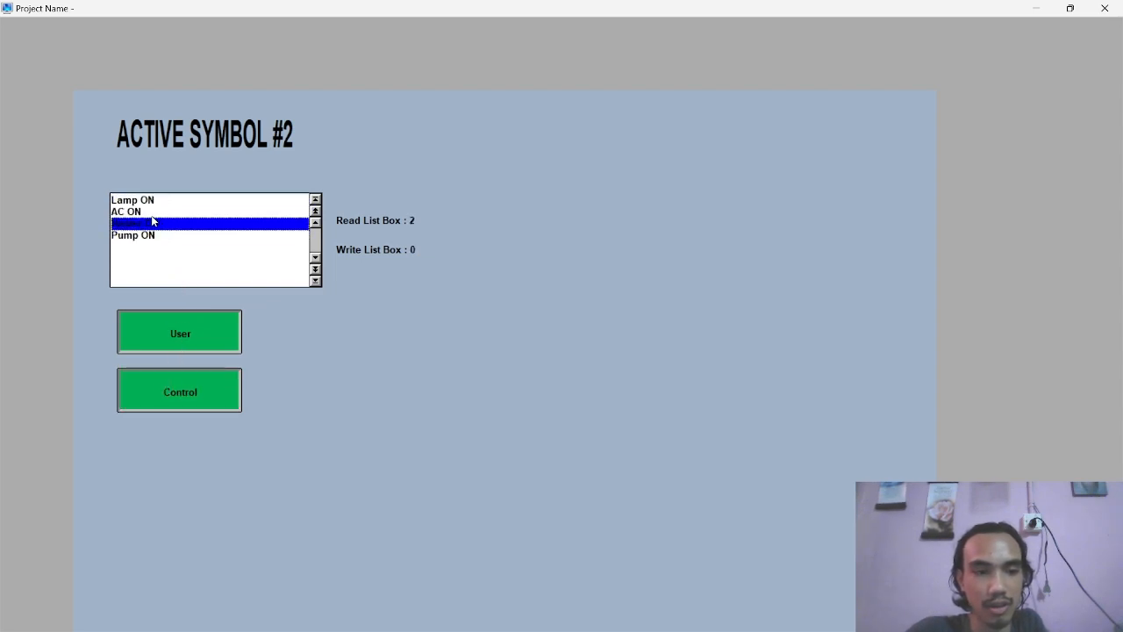
click(154, 236)
click(131, 201)
click(413, 250)
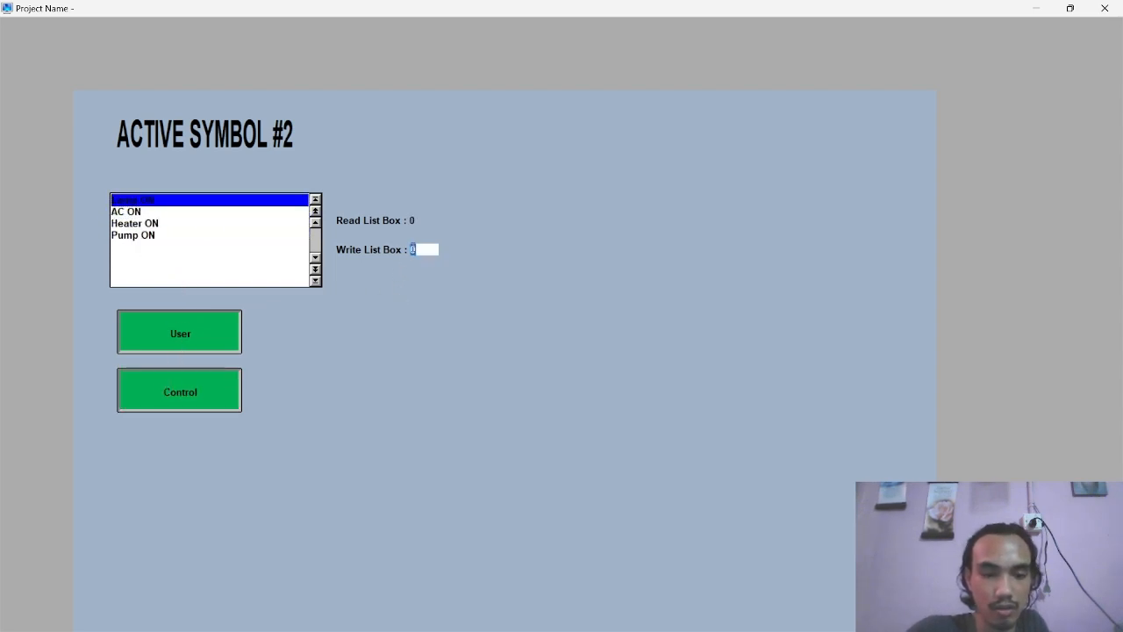
text(24)
key(Return)
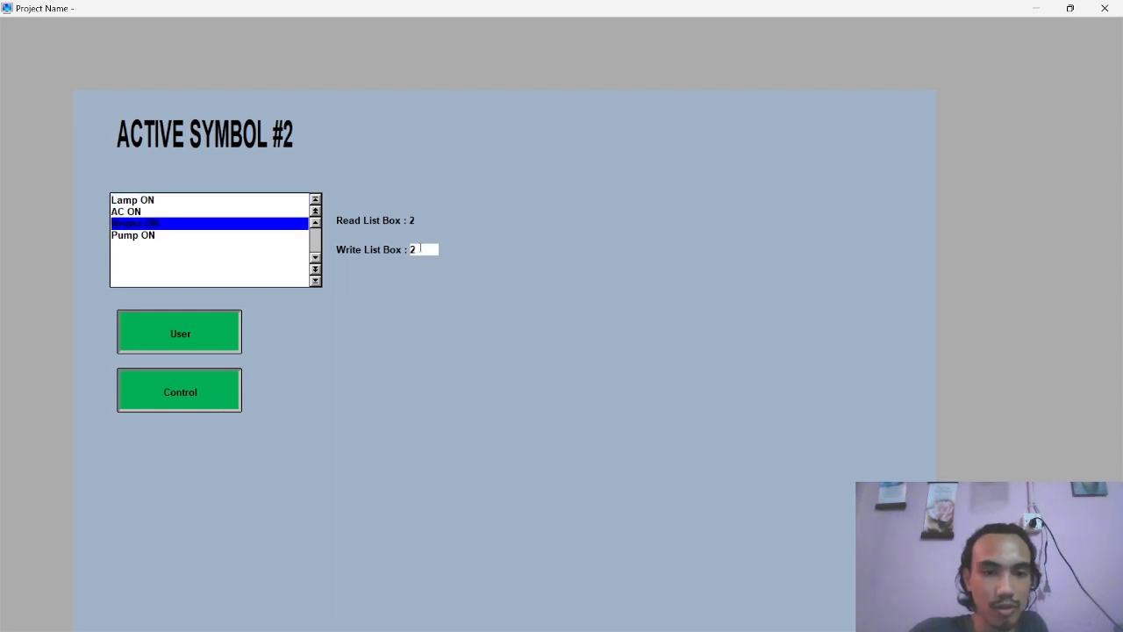
Switch Control off while keeping User on, and select AC ON in the list box
click(171, 338)
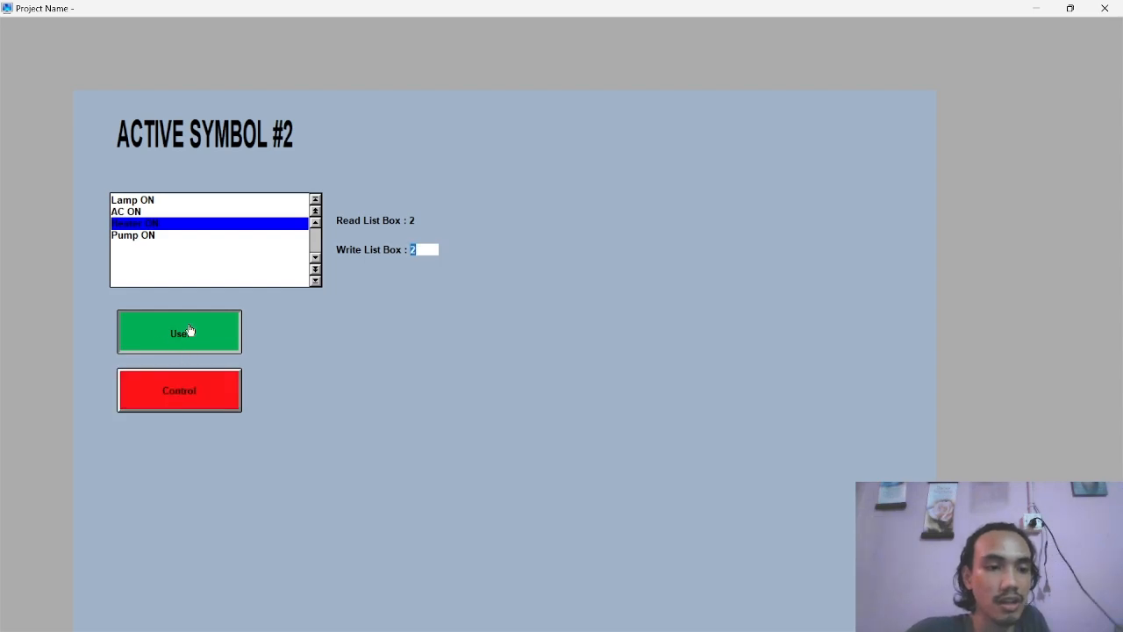
click(200, 326)
click(150, 214)
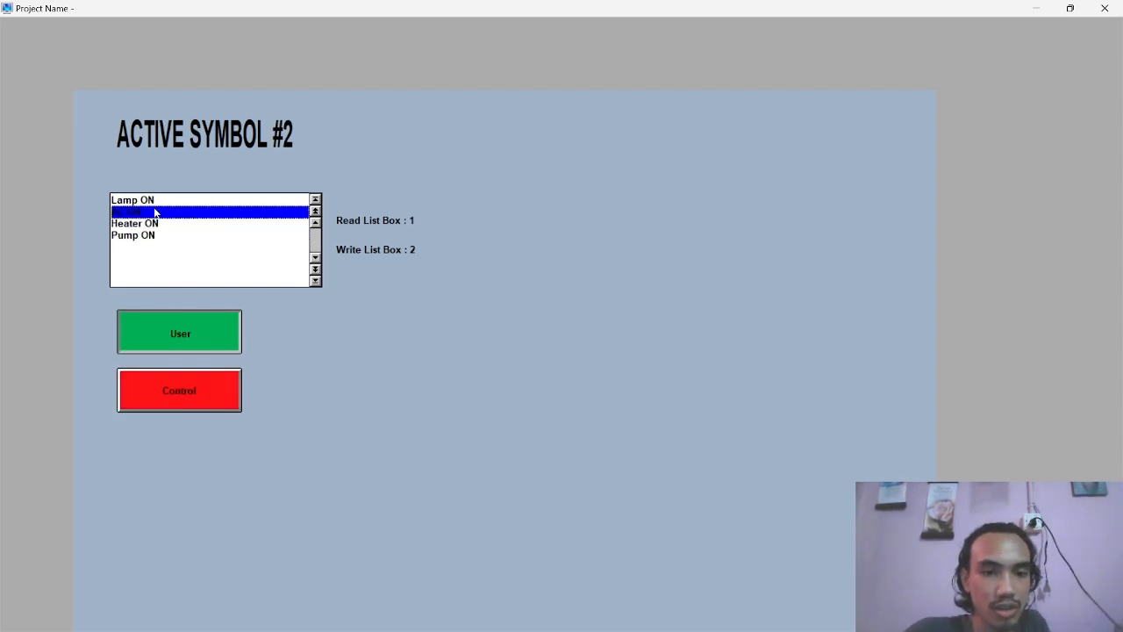
With User on and Control off, test the list box by repeatedly selecting its different items, ending on Lamp ON
click(158, 203)
click(146, 227)
click(145, 210)
click(147, 198)
click(151, 222)
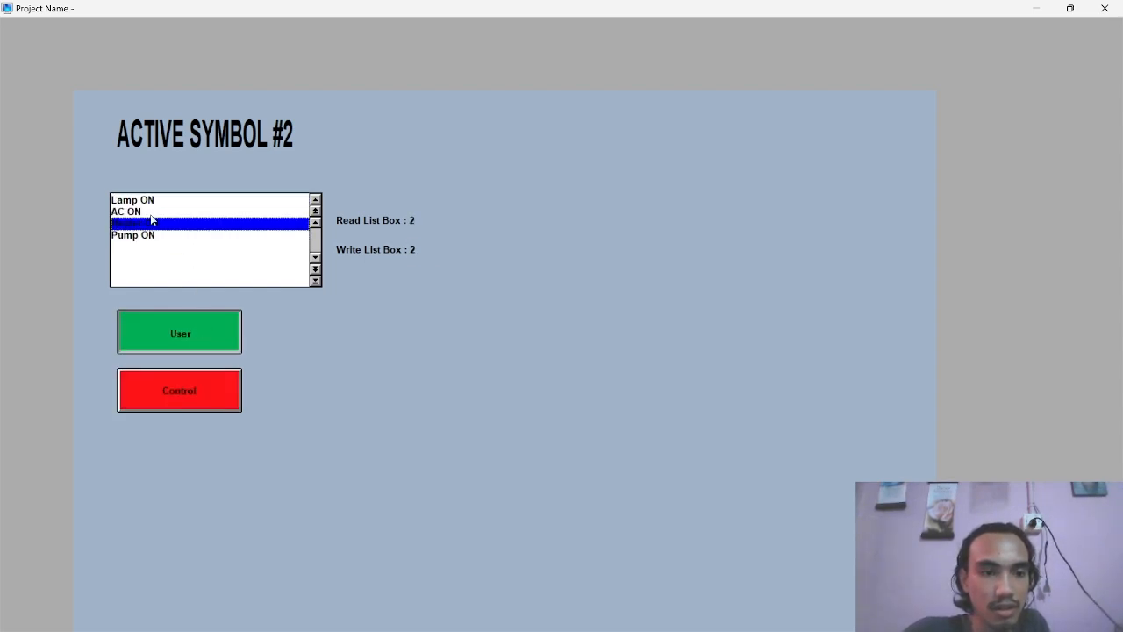
click(148, 201)
click(146, 234)
click(146, 201)
click(146, 212)
click(149, 200)
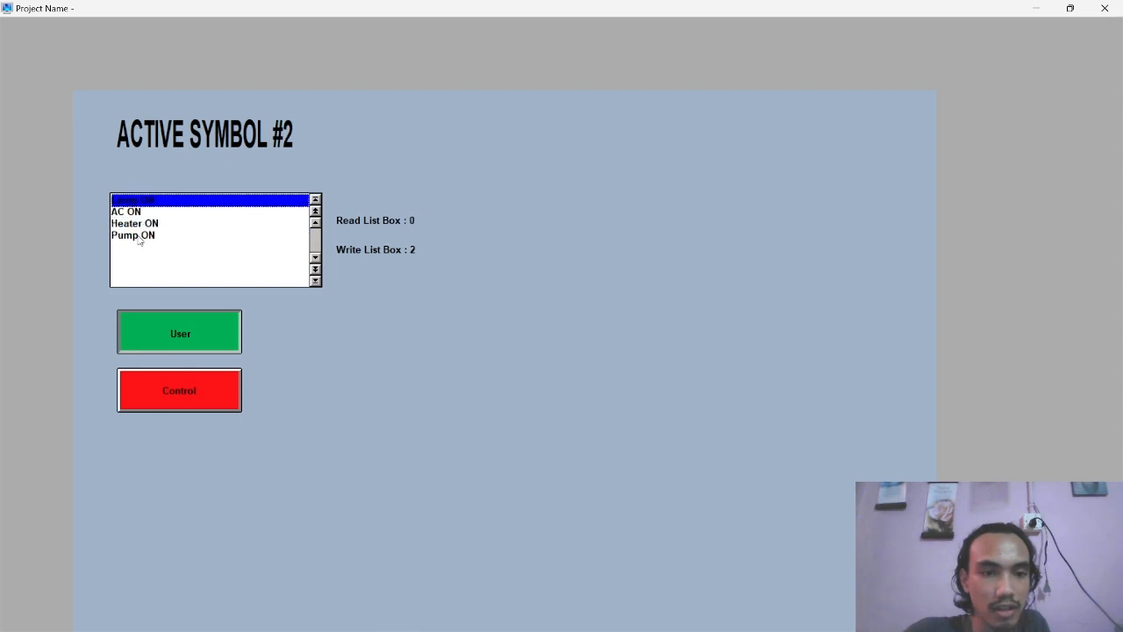
click(141, 237)
click(143, 202)
click(143, 223)
click(143, 203)
Switch Control on, enter 1, 2 and 3 in turn as the Write List Box value, and select Pump ON
click(186, 387)
click(424, 248)
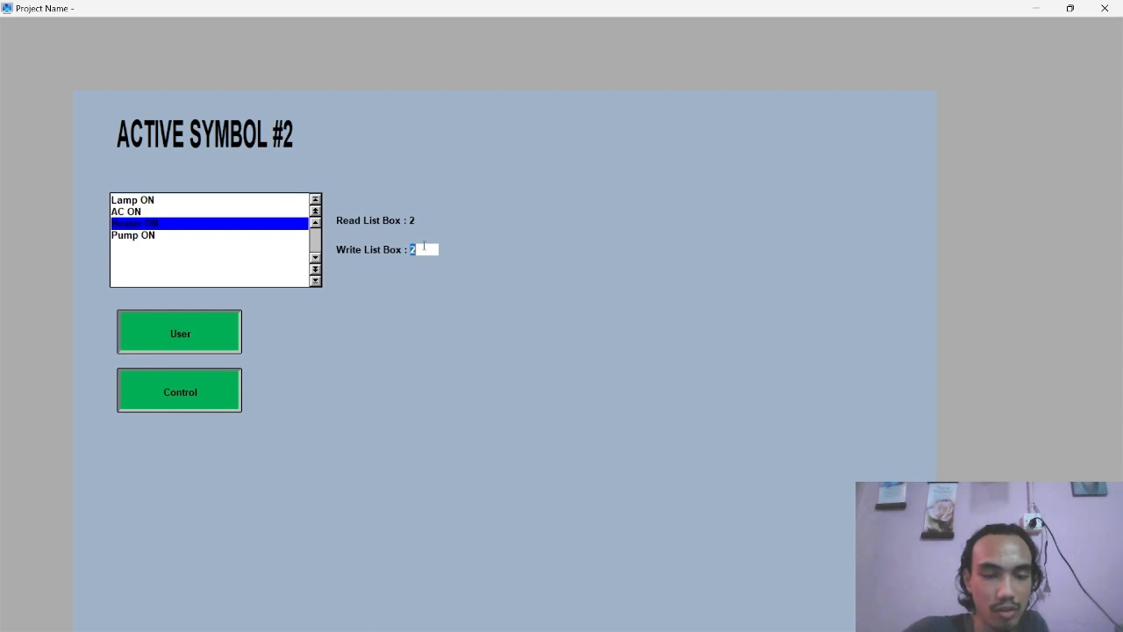
text(1)
key(Return)
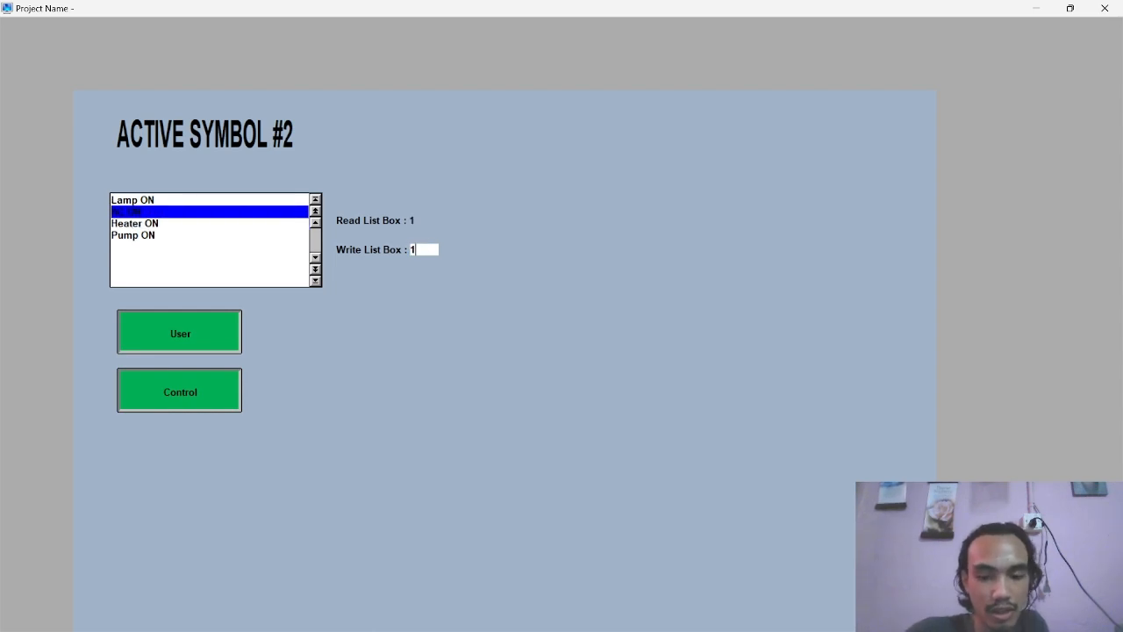
key(Return)
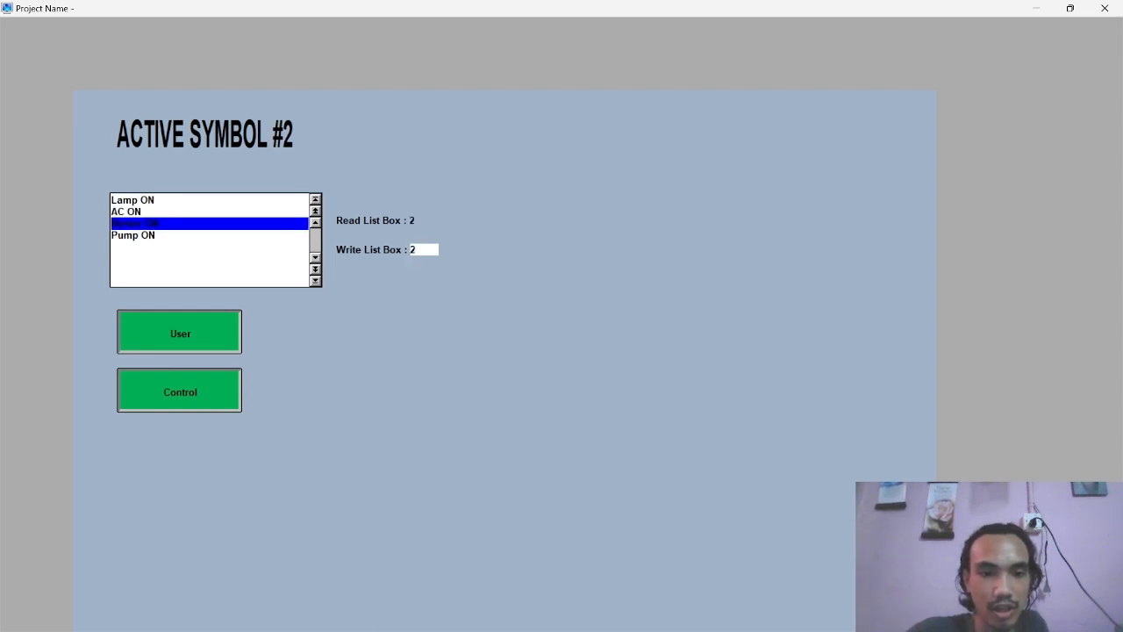
click(438, 250)
text(3)
key(Return)
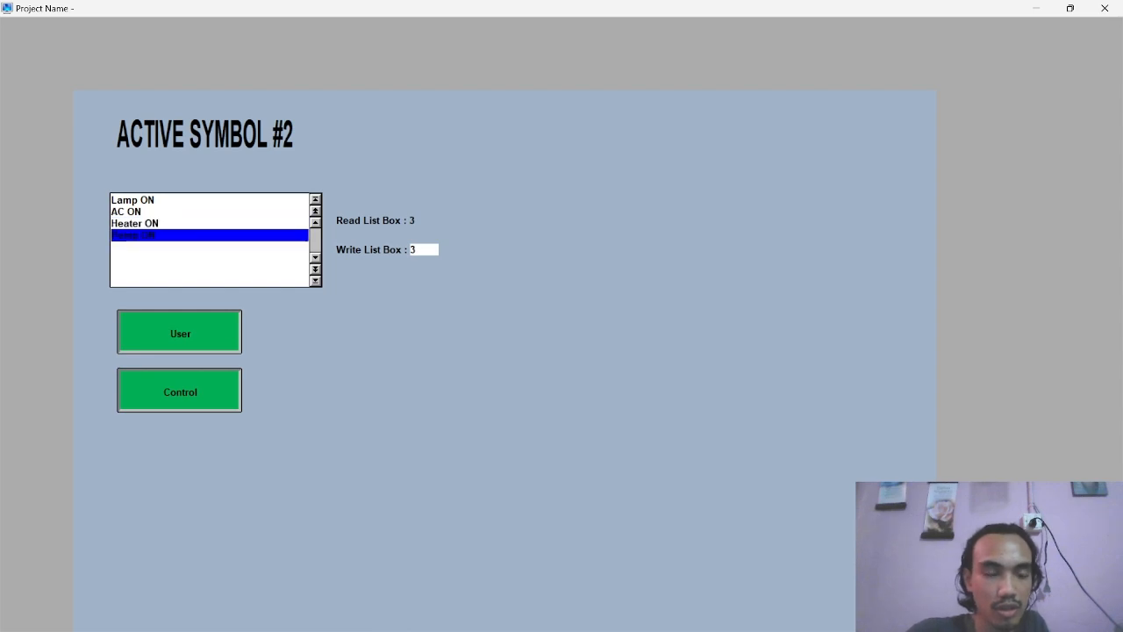
click(139, 237)
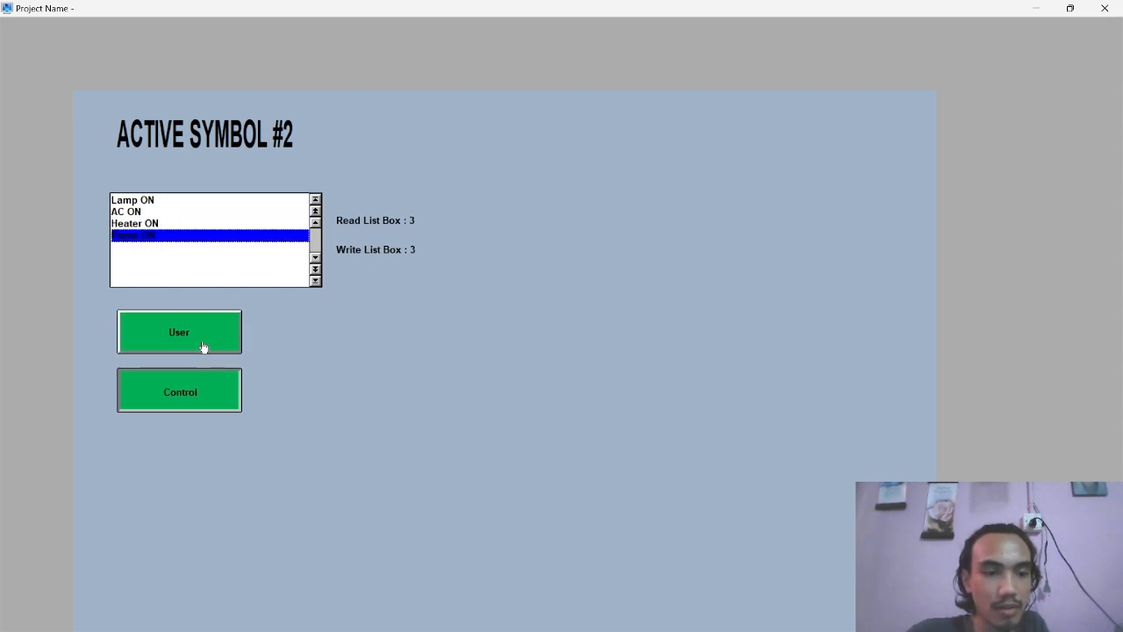
Switch User off while Control stays on, and enter 1 and then 0 as the Write List Box value
click(205, 344)
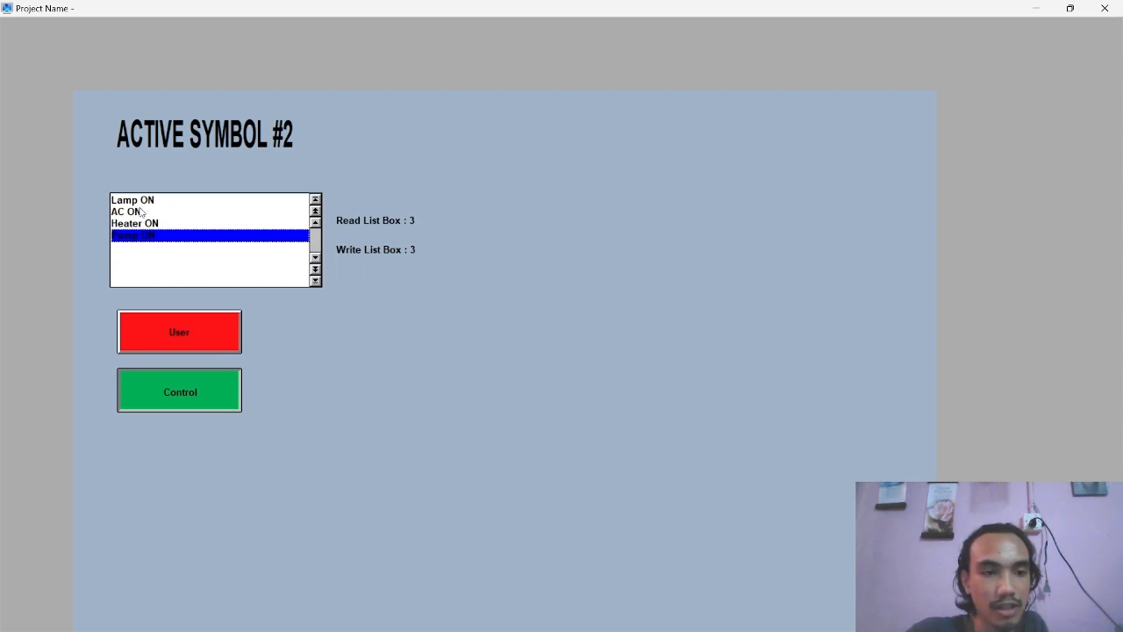
click(436, 251)
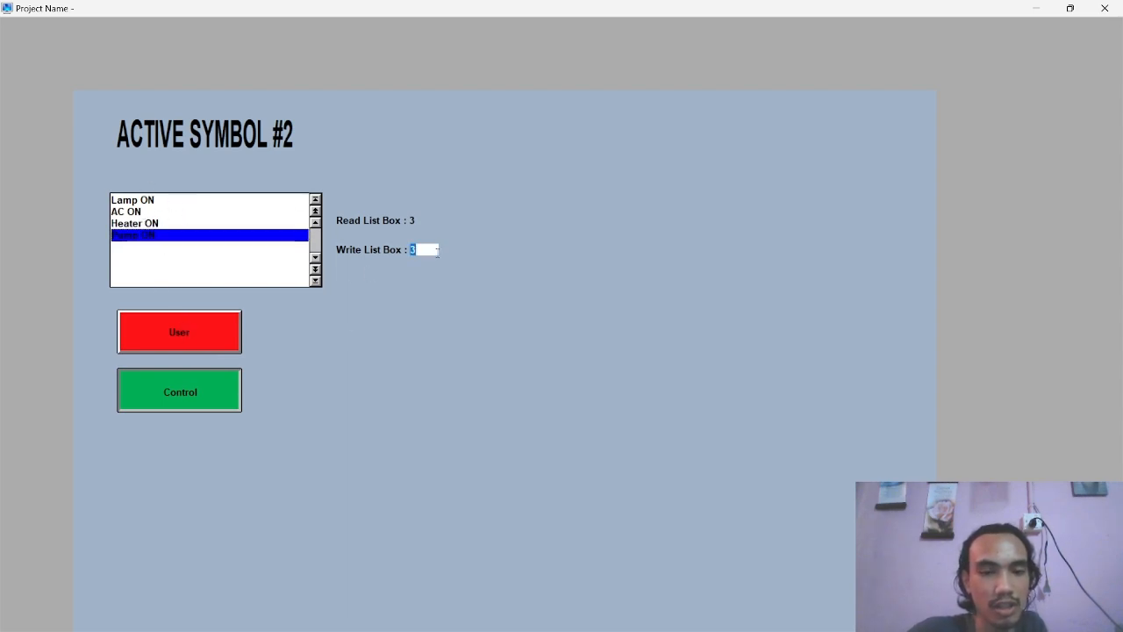
text(1)
key(Return)
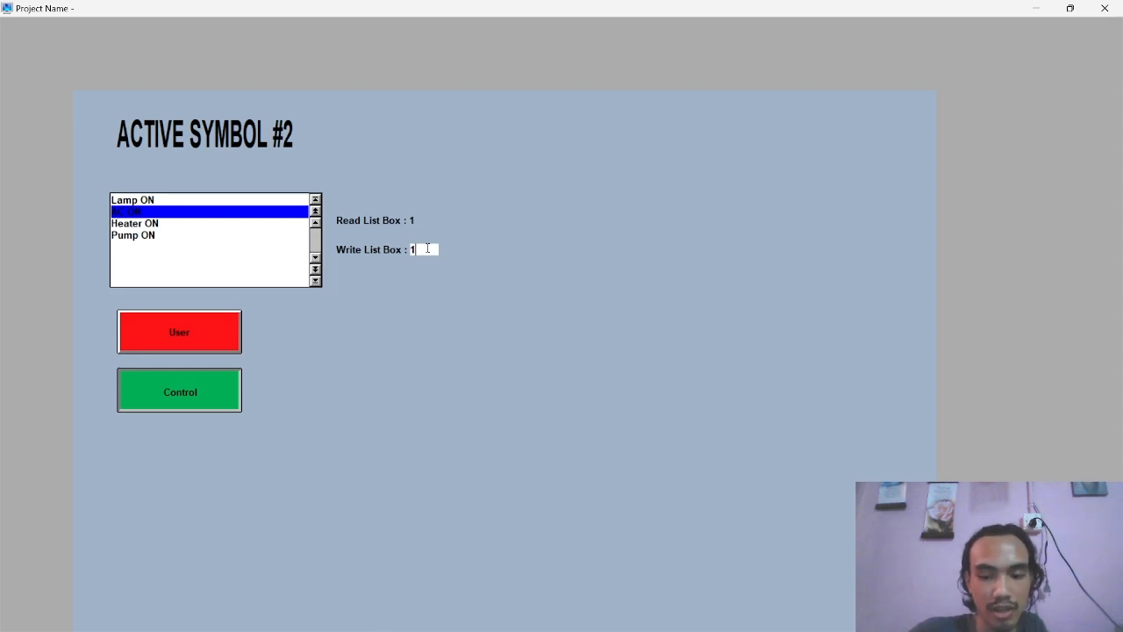
text(0)
key(Return)
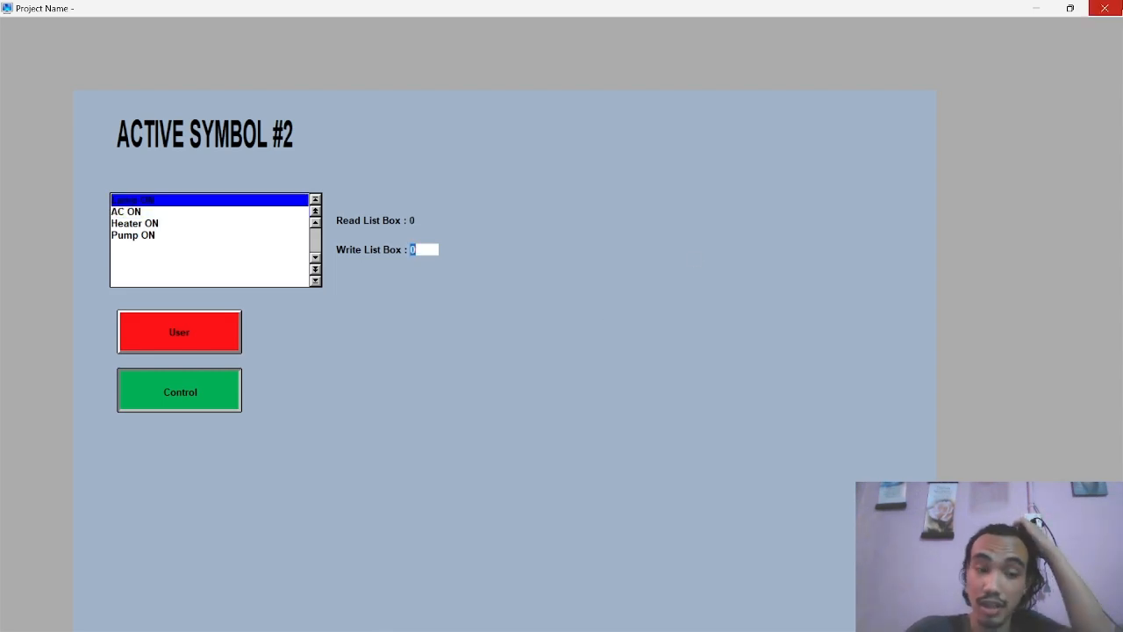
Switch User back on and close the running screen to return to the ACTIVE2 screen editor
click(165, 317)
click(1105, 8)
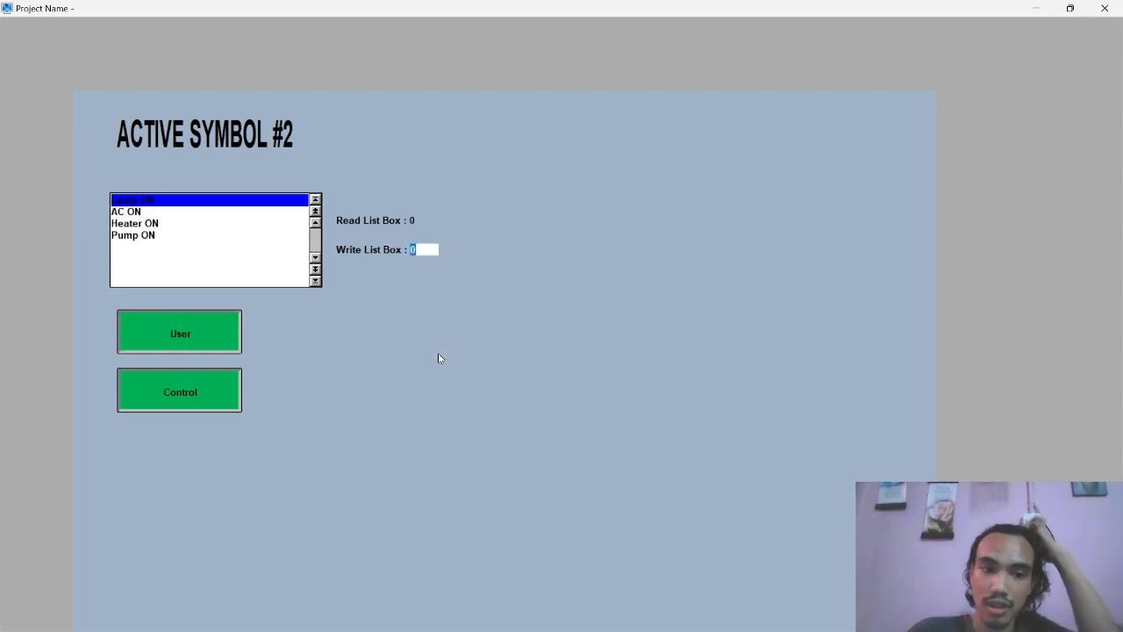
scroll(465, 342, down, 2)
scroll(472, 337, up, 1)
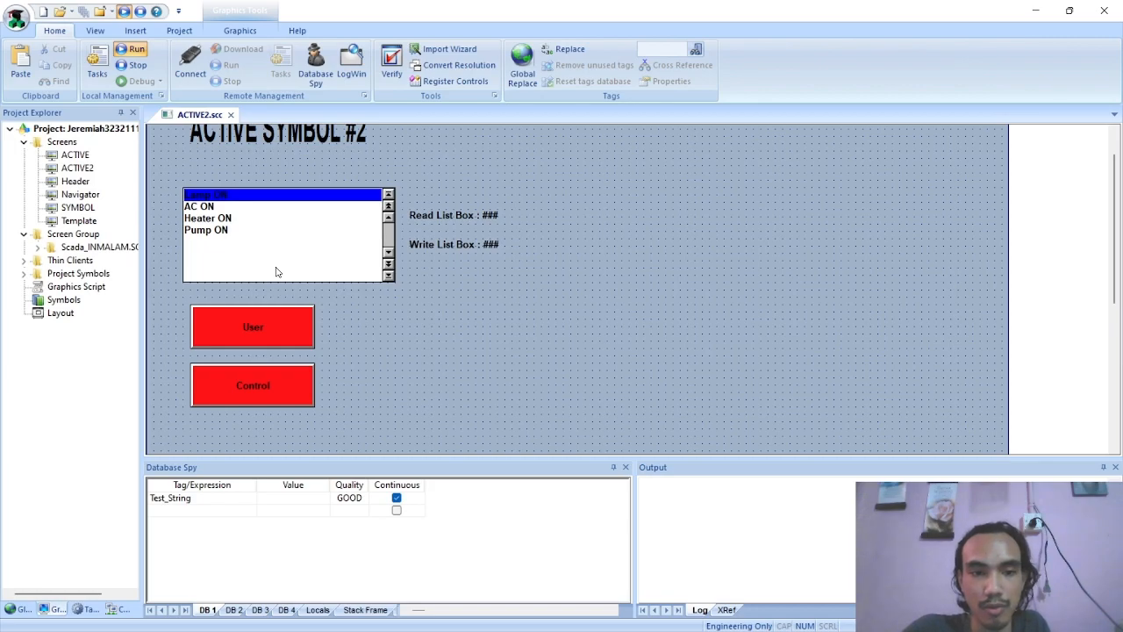
Examine the Smart message section of the Active Object2 PDF for the object and its message configuration
key(alt+Tab)
scroll(468, 263, down, 10)
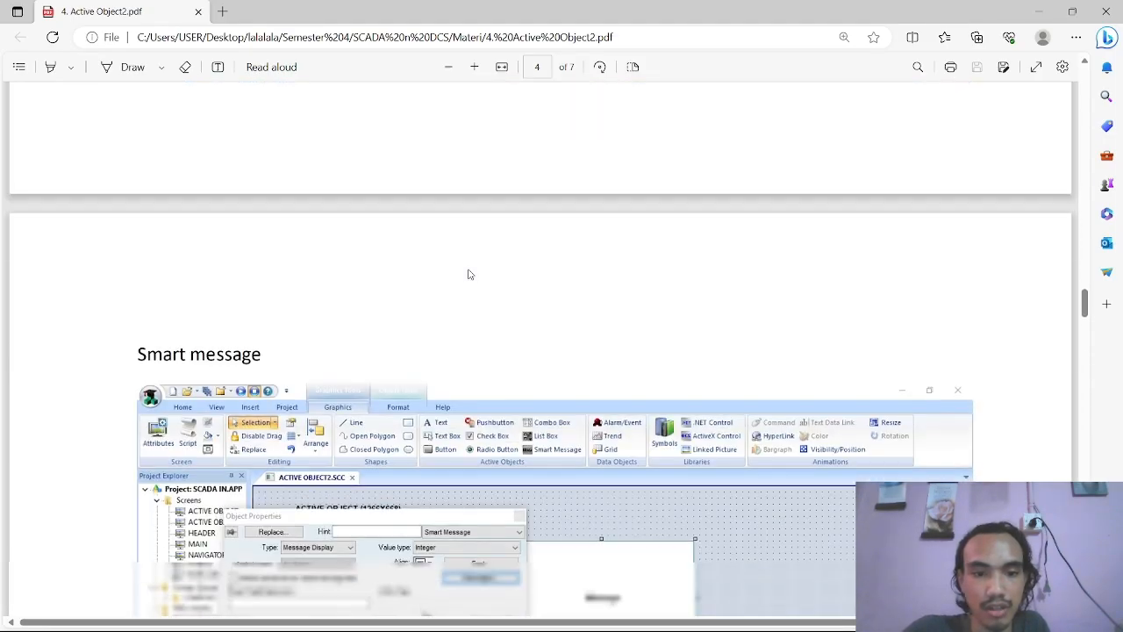
scroll(471, 274, down, 1)
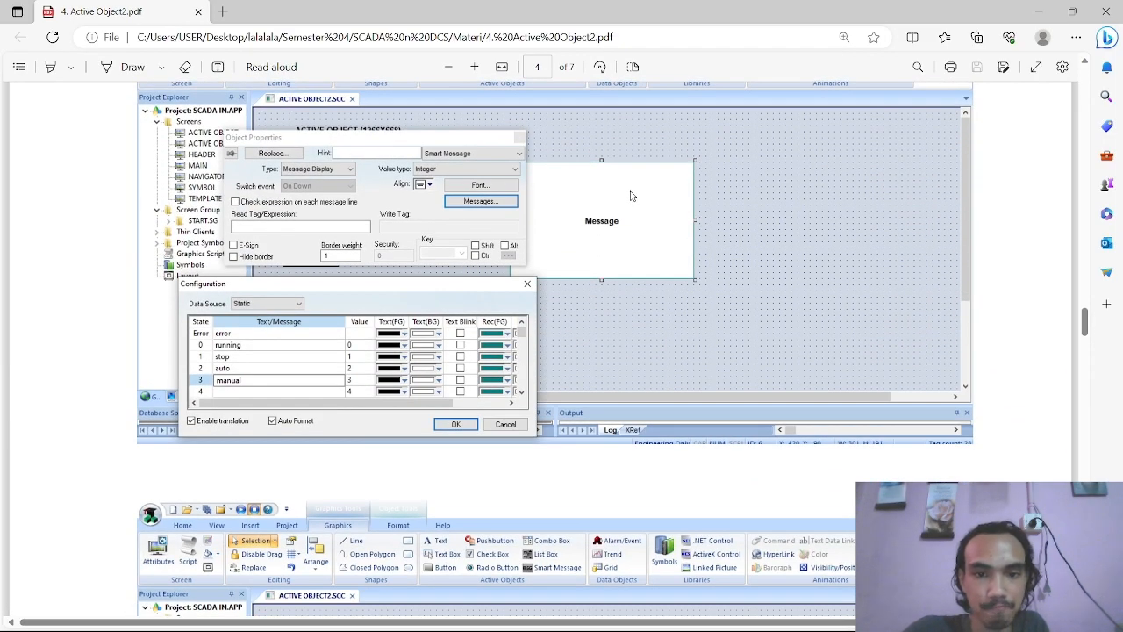
scroll(615, 229, up, 3)
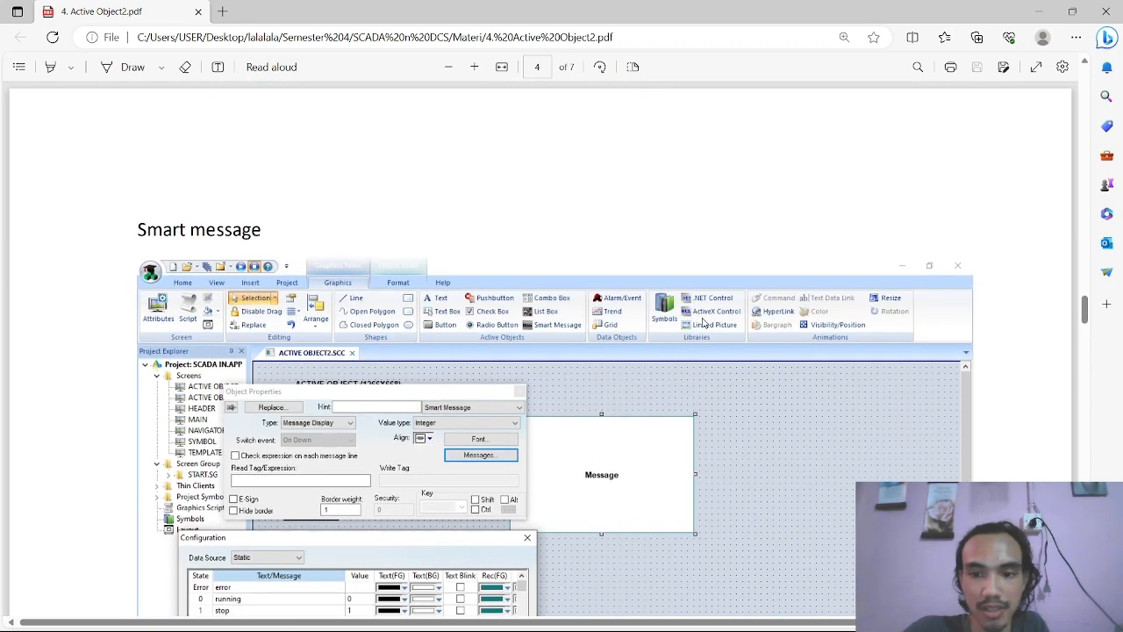
key(alt+Tab)
click(240, 29)
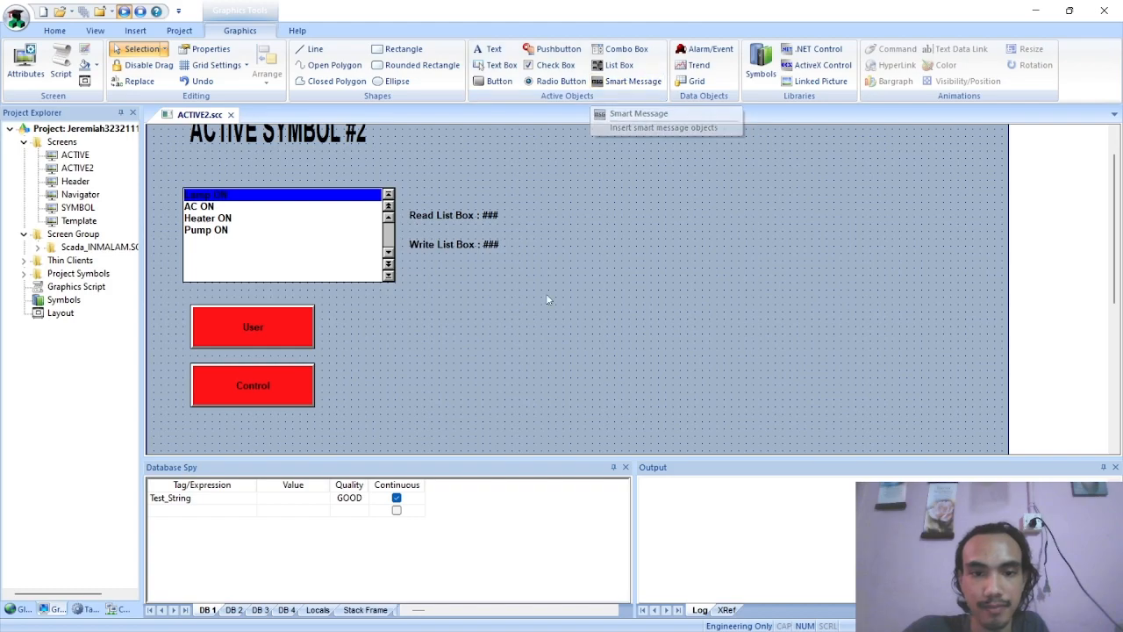
scroll(546, 293, down, 2)
key(alt+Tab)
scroll(511, 322, down, 5)
scroll(511, 321, up, 5)
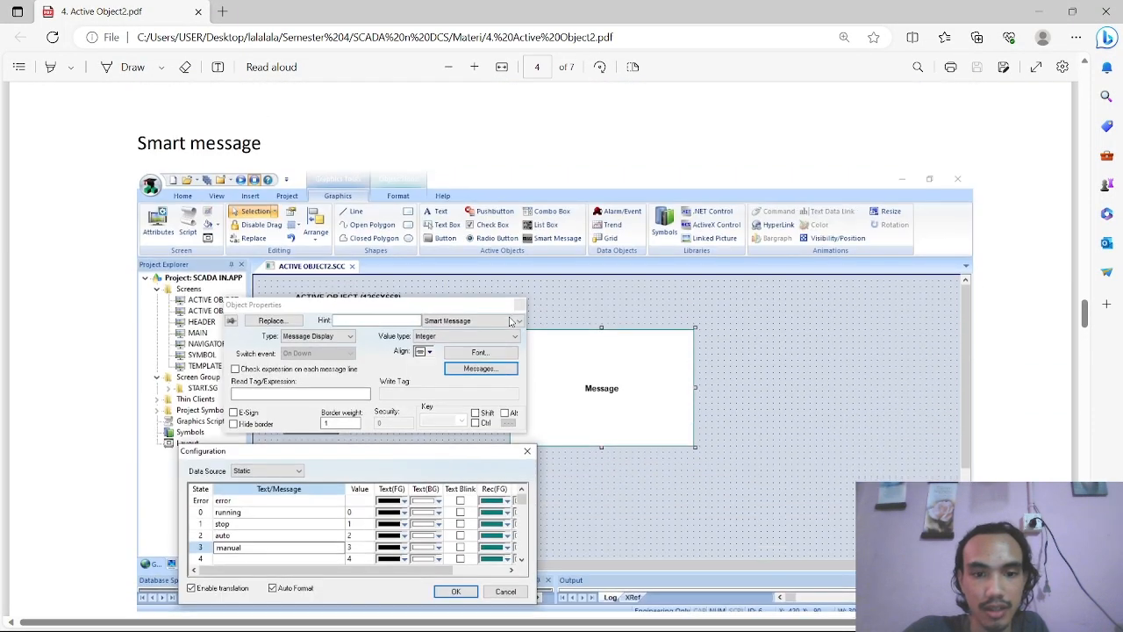
Return to the screen editor and place a large Smart Message object in the empty area beside the User and Control buttons
key(alt+Tab)
click(626, 81)
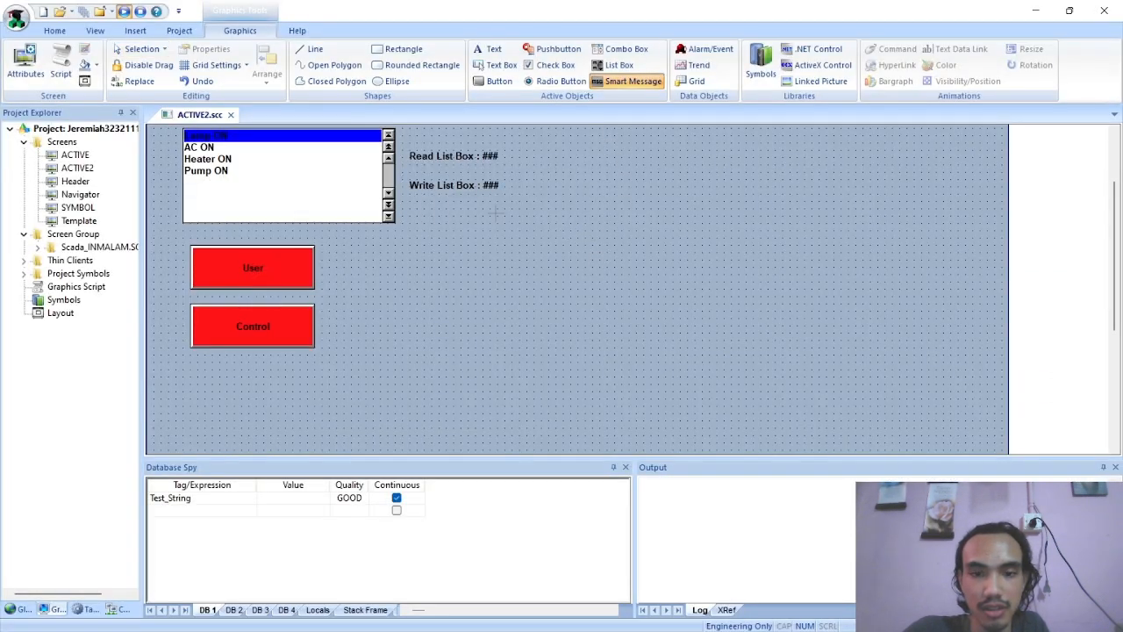
drag(533, 180, 870, 377)
drag(859, 358, 860, 358)
mouse_move(751, 281)
mouse_down()
mouse_move(664, 314)
mouse_move(677, 325)
mouse_up()
Shift the list box slightly and move the Read List Box and Write List Box labels above it, under the screen title
scroll(678, 325, up, 3)
drag(373, 291, 388, 305)
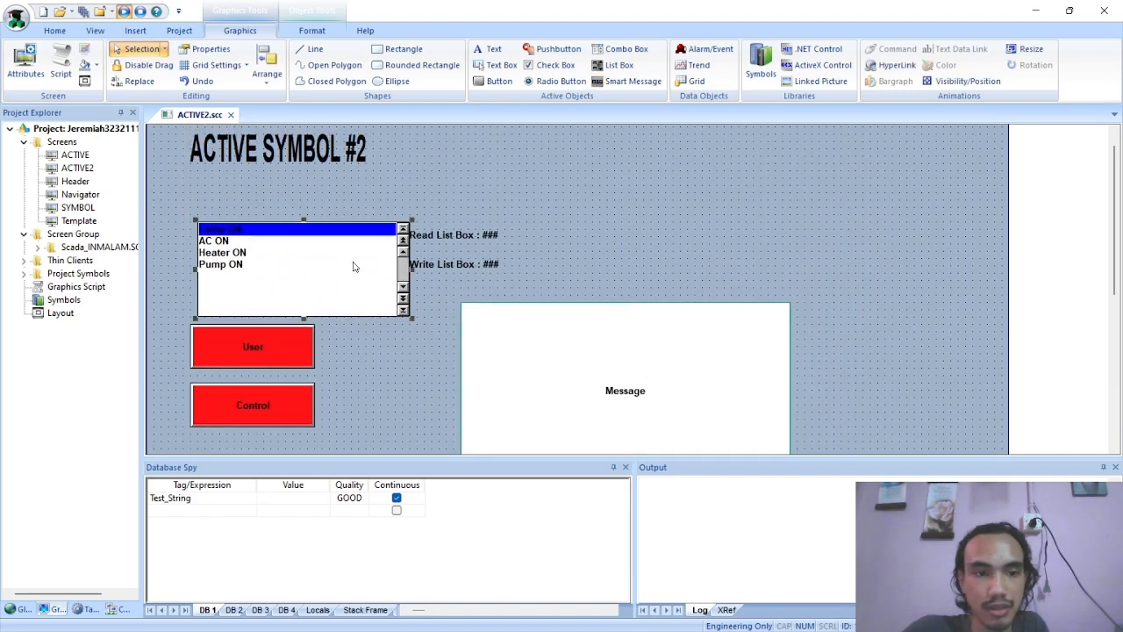
drag(457, 234, 272, 183)
drag(430, 263, 241, 204)
Place the User and Control buttons side by side above the Smart Message object, and shift that object farther right
drag(262, 344, 555, 209)
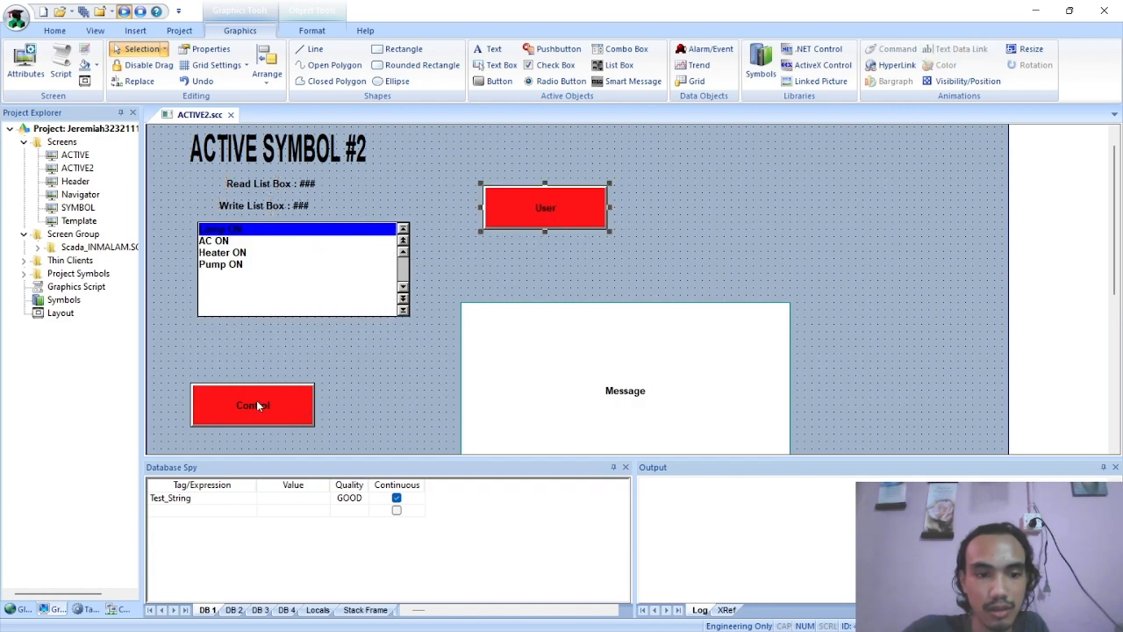
drag(257, 404, 680, 208)
drag(606, 367, 760, 352)
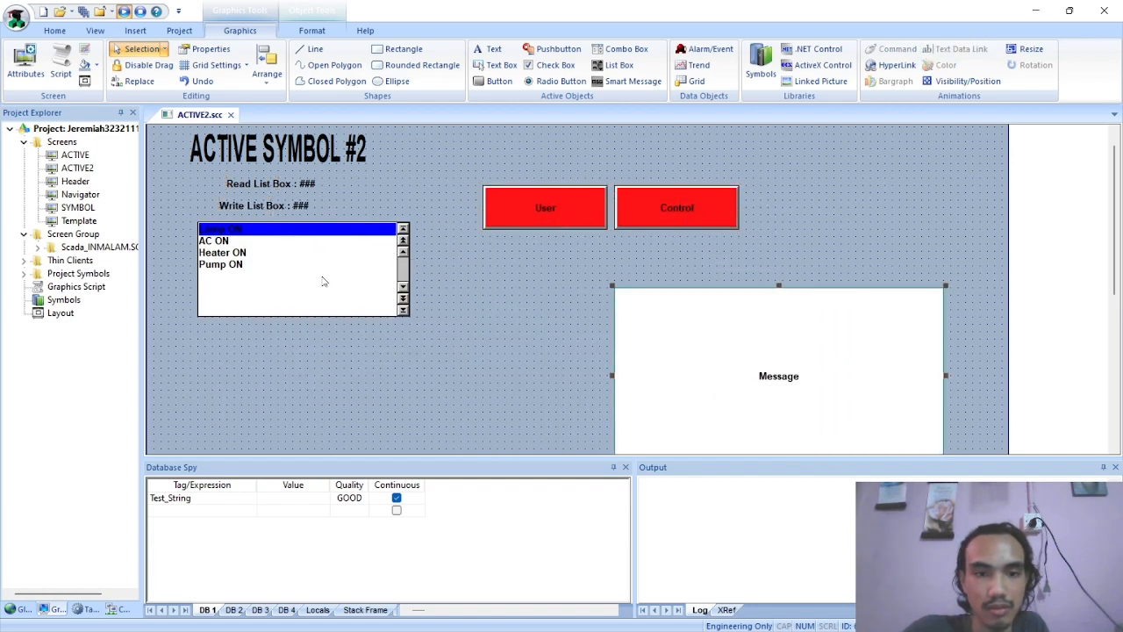
Left-align the Read List Box and Write List Box labels with the list box, stacked directly above it
drag(309, 265, 323, 271)
drag(307, 209, 252, 199)
drag(263, 258, 256, 278)
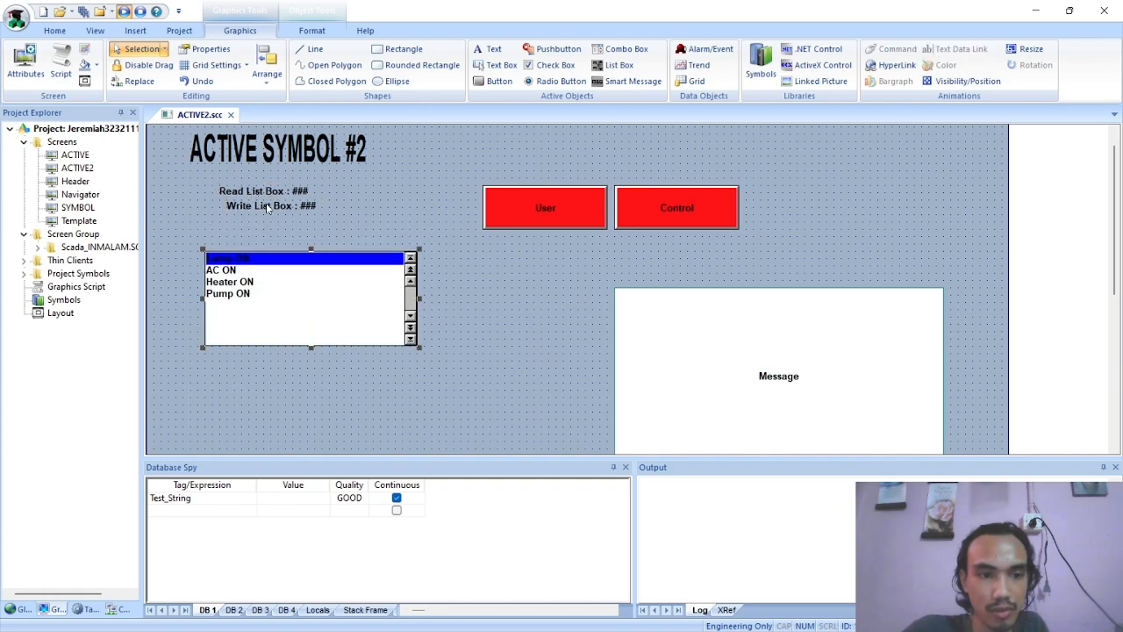
drag(269, 210, 238, 221)
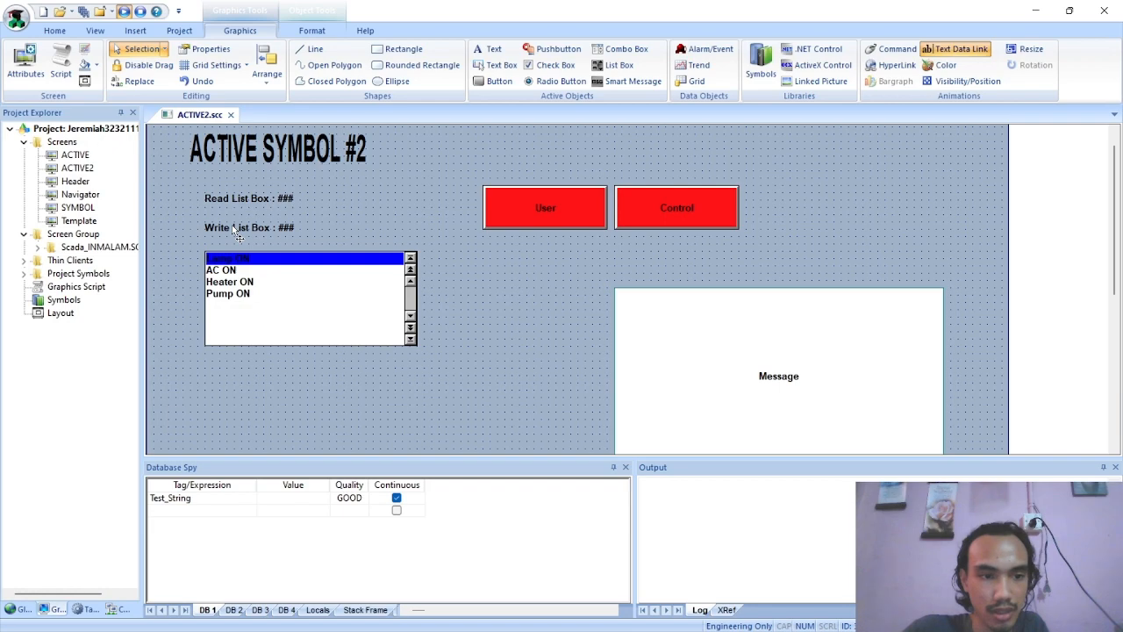
drag(253, 286, 253, 279)
click(247, 225)
click(342, 211)
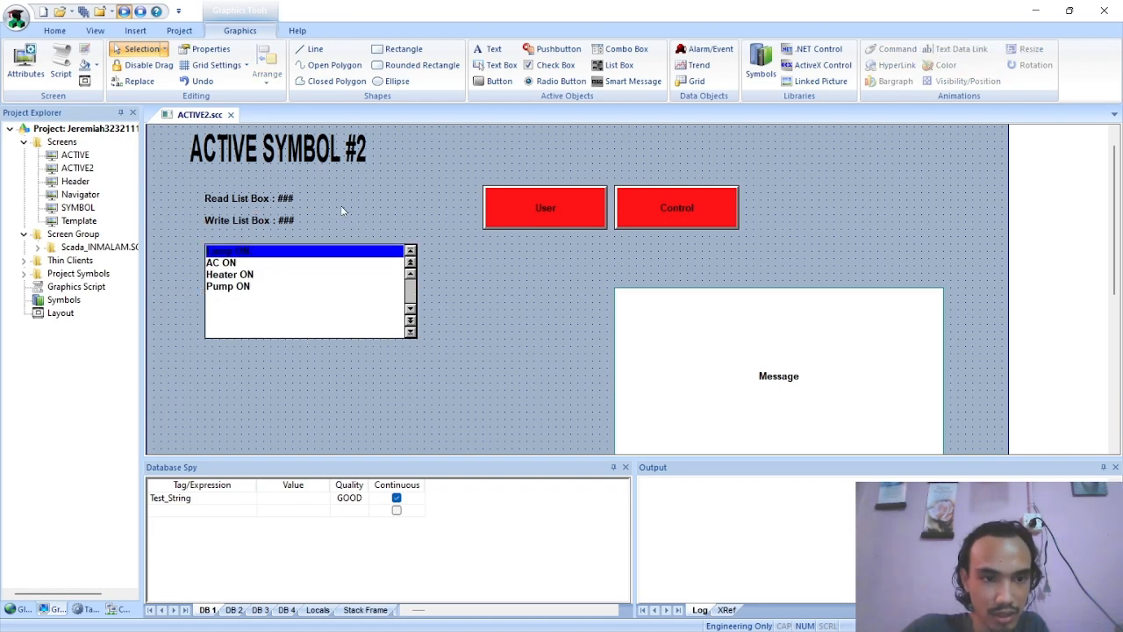
Set the Read List Box label's font to Bernard MT, Condensed Oblique, size 14
double_click(228, 200)
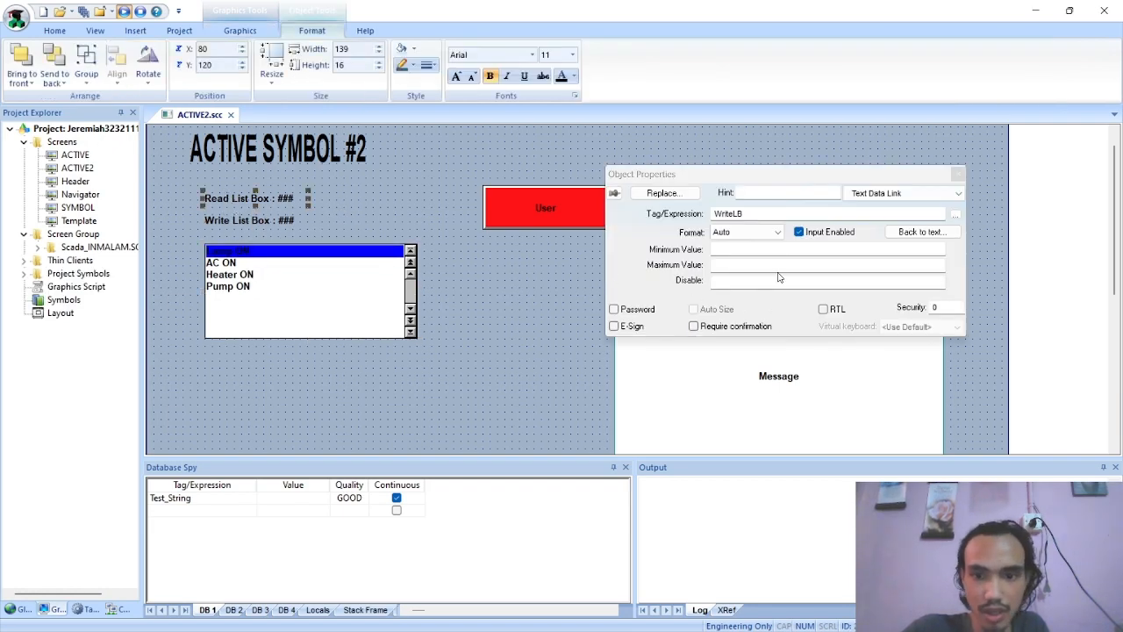
click(907, 198)
click(904, 211)
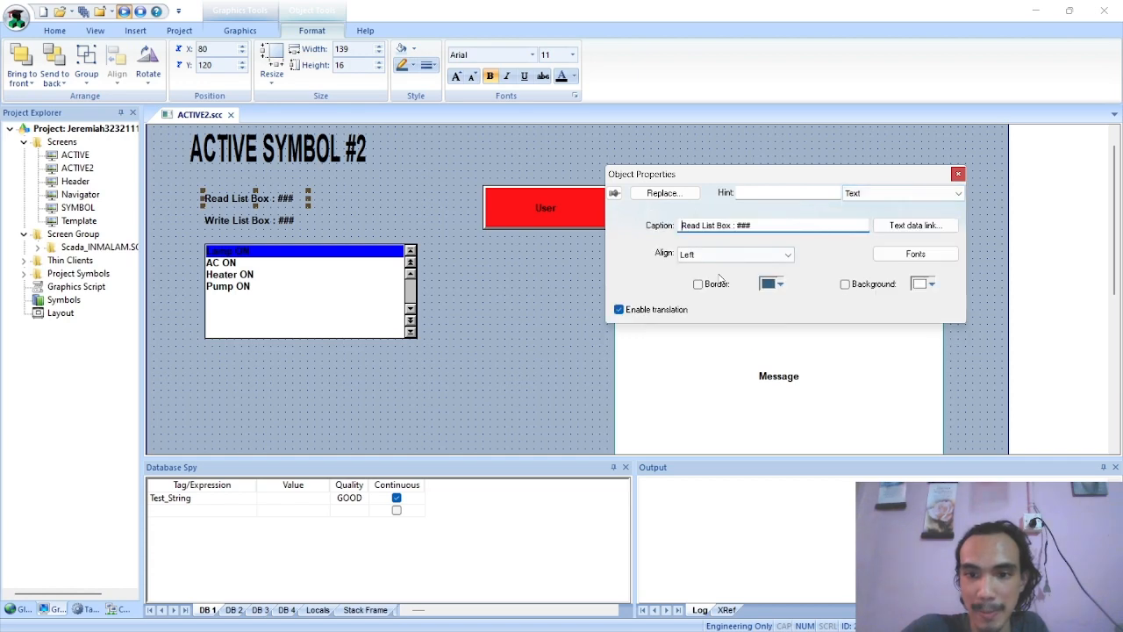
click(906, 253)
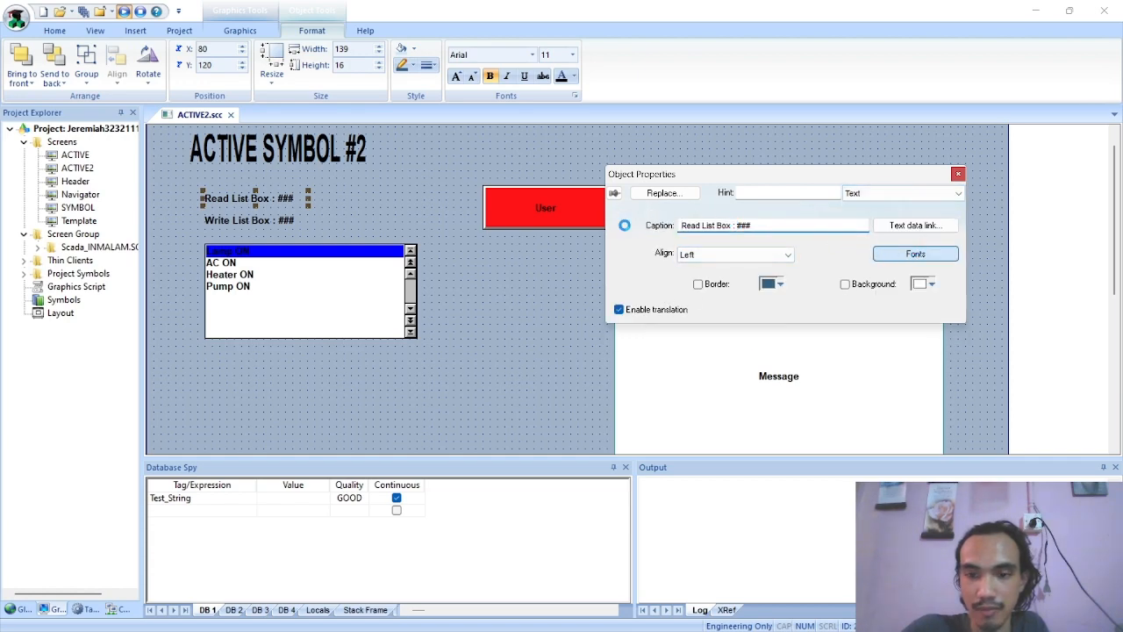
scroll(419, 277, down, 3)
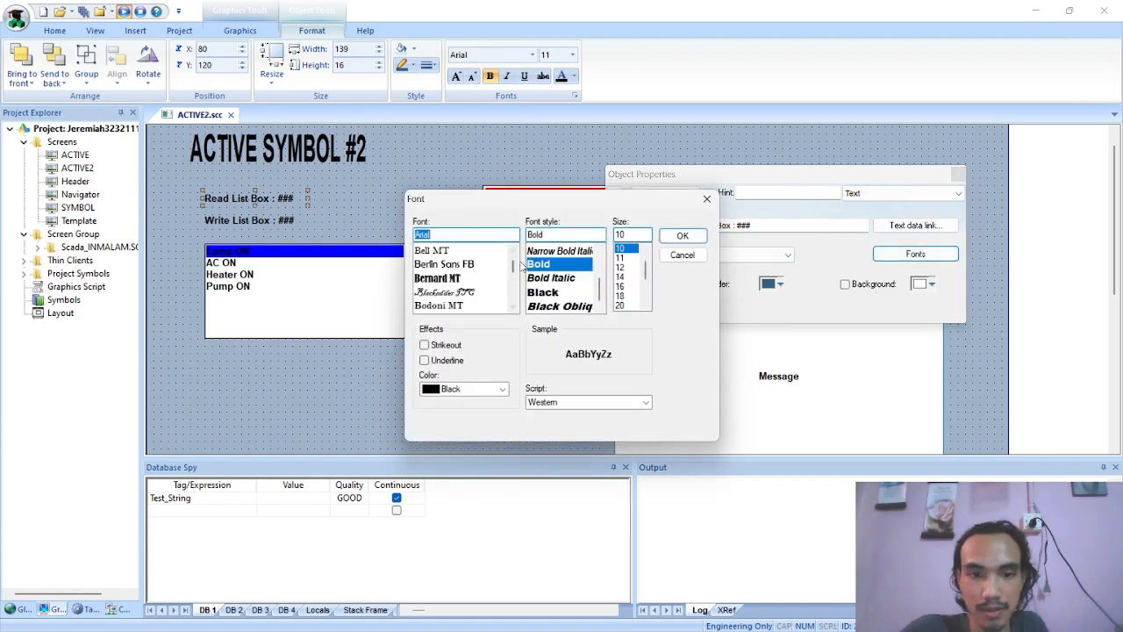
click(448, 279)
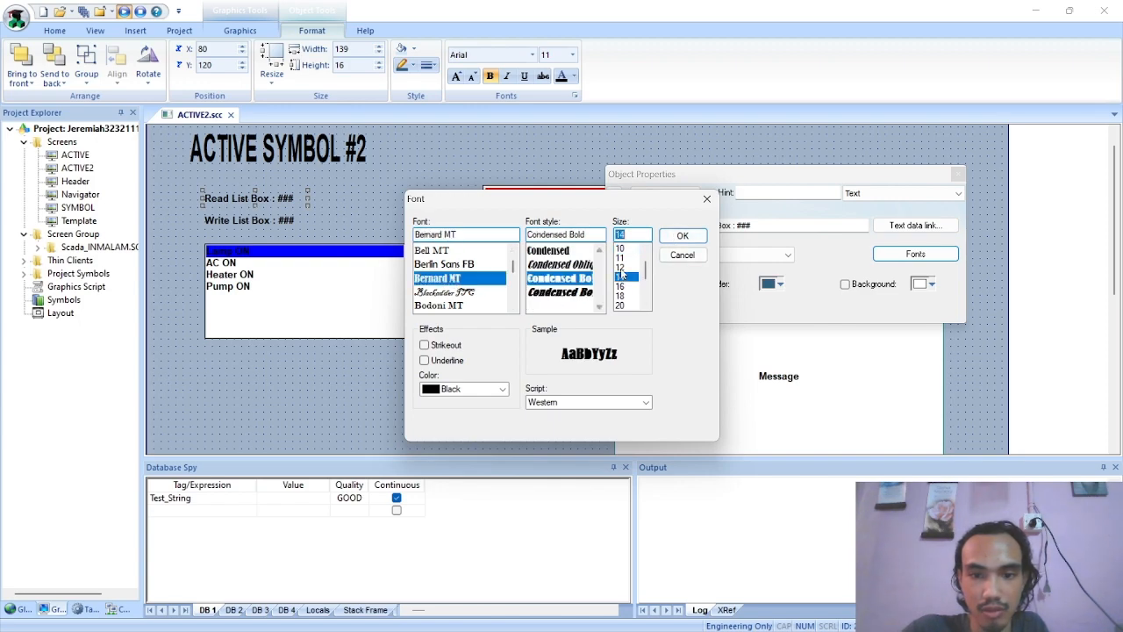
click(627, 303)
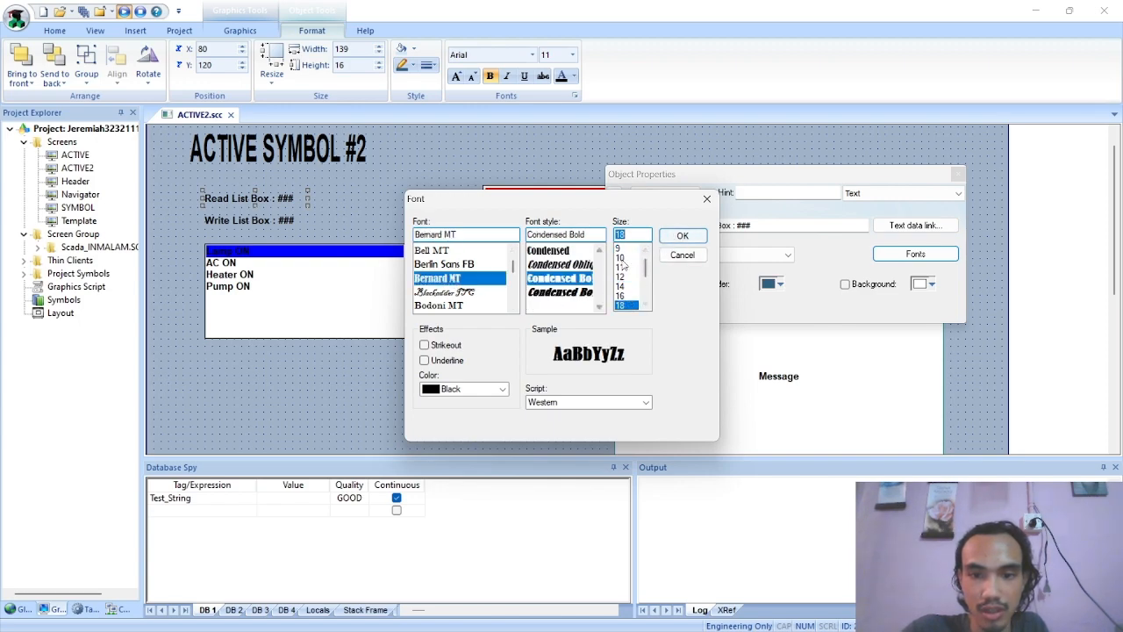
click(626, 279)
click(625, 296)
click(624, 287)
click(577, 266)
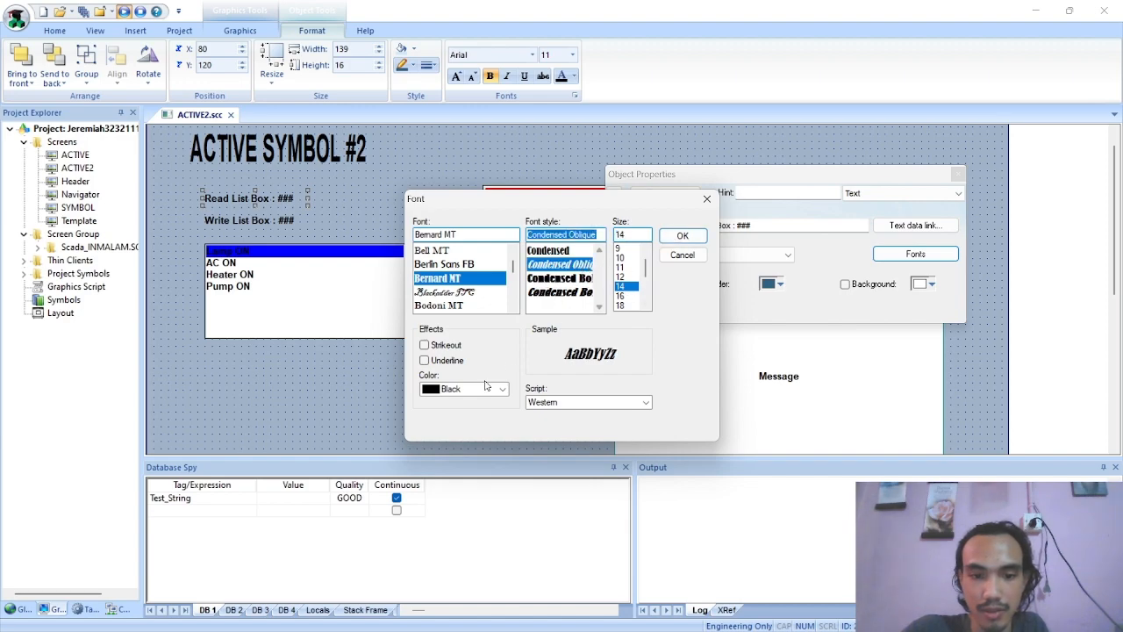
click(682, 235)
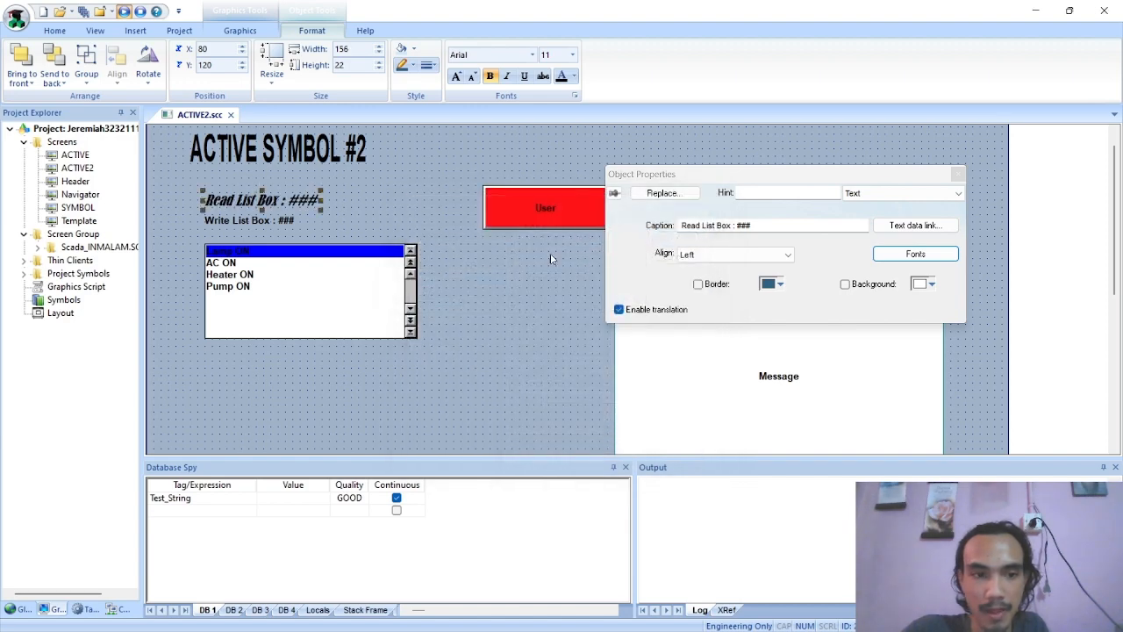
Open the object properties of the Write List Box label
click(242, 223)
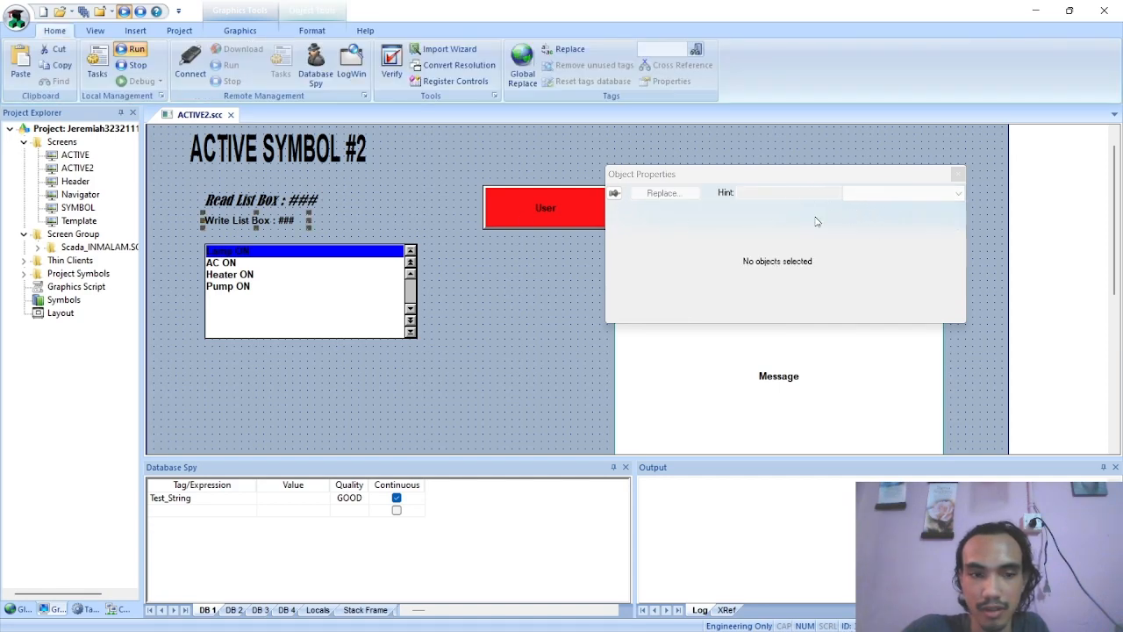
click(903, 208)
click(888, 193)
click(867, 208)
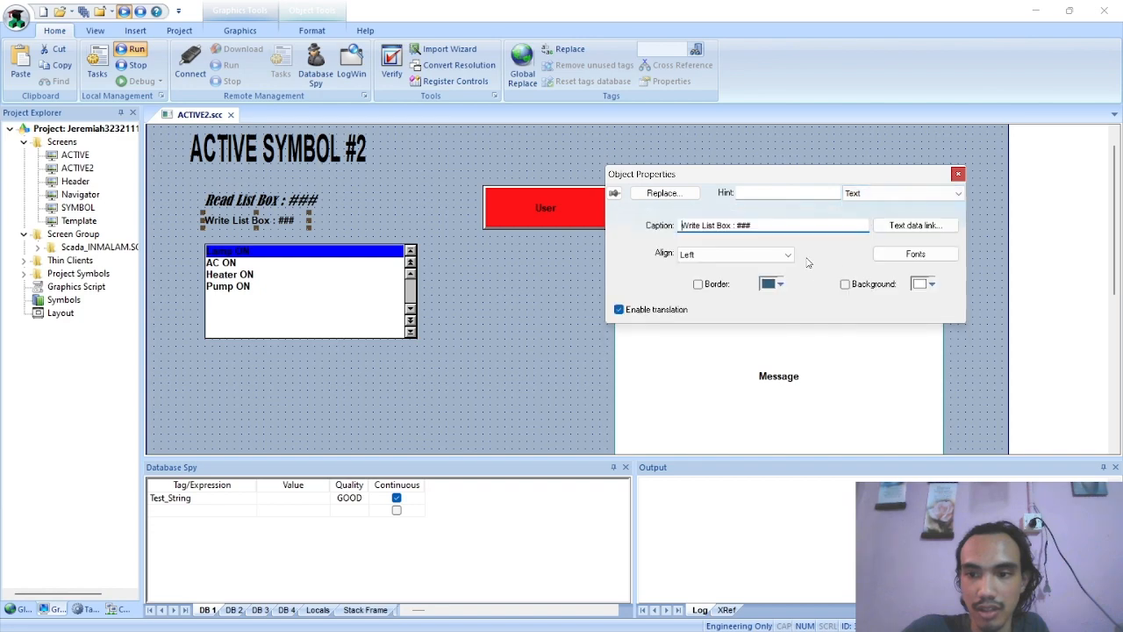
click(915, 254)
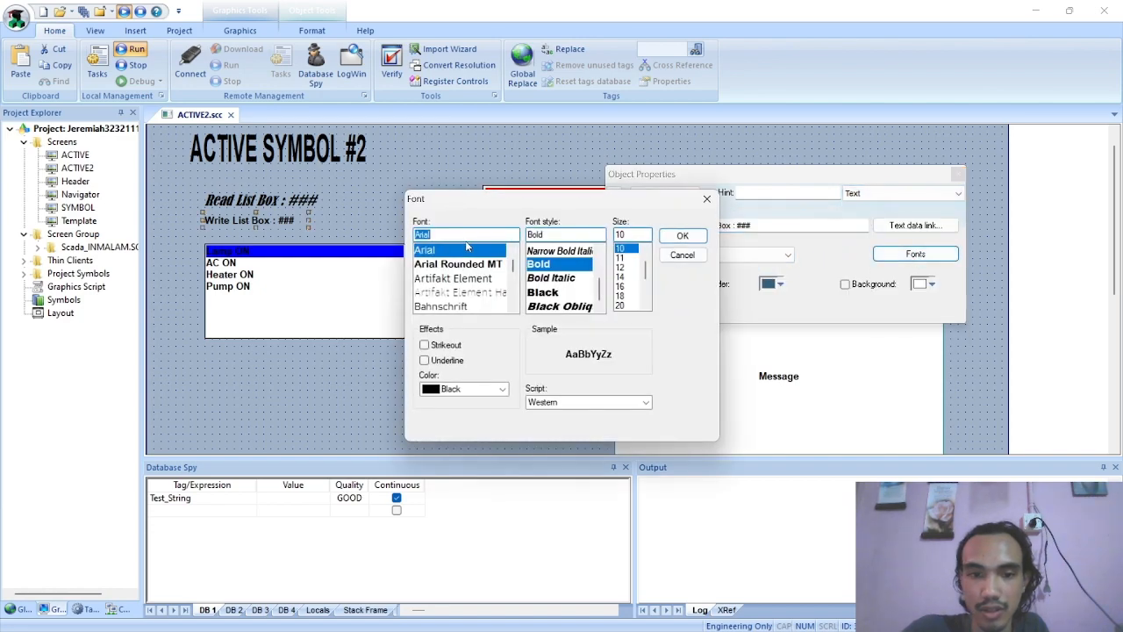
click(499, 237)
mouse_move(512, 267)
mouse_down()
mouse_move(500, 275)
mouse_move(513, 273)
mouse_move(513, 254)
mouse_up()
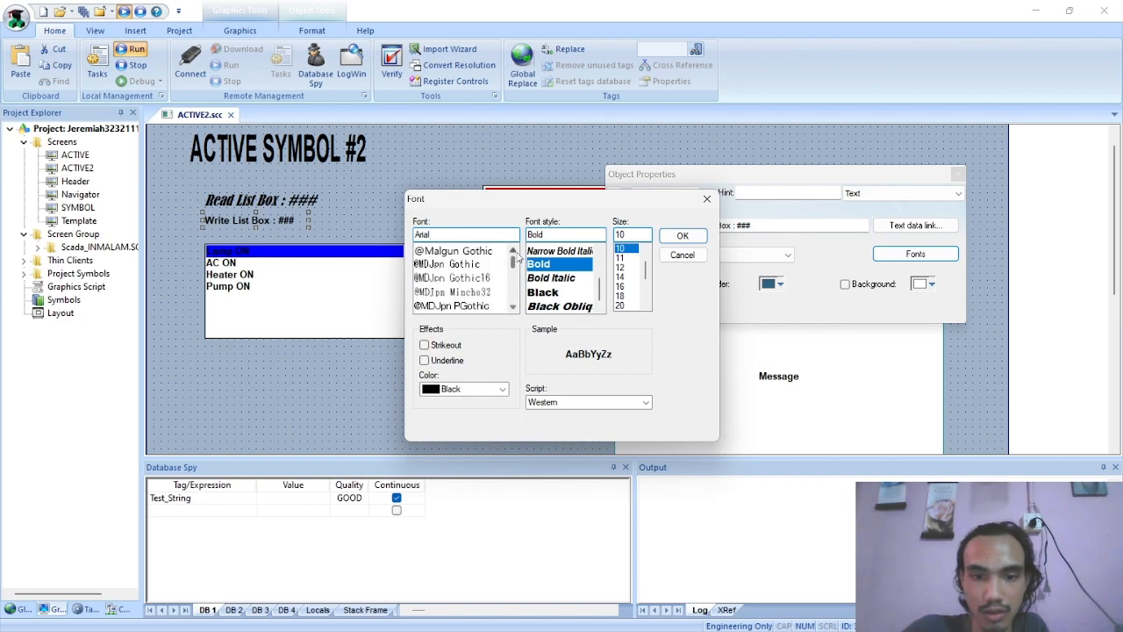
click(707, 198)
Set the Write List Box label's font to Bernard MT, Condensed Oblique, size 14
click(886, 256)
scroll(427, 273, down, 2)
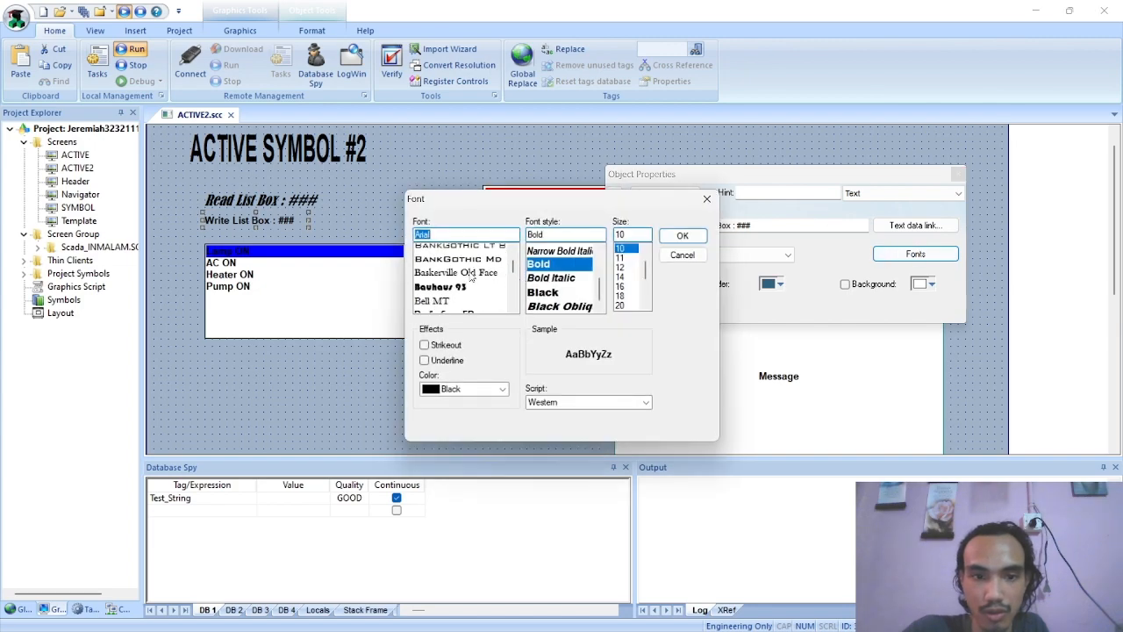
scroll(457, 271, down, 1)
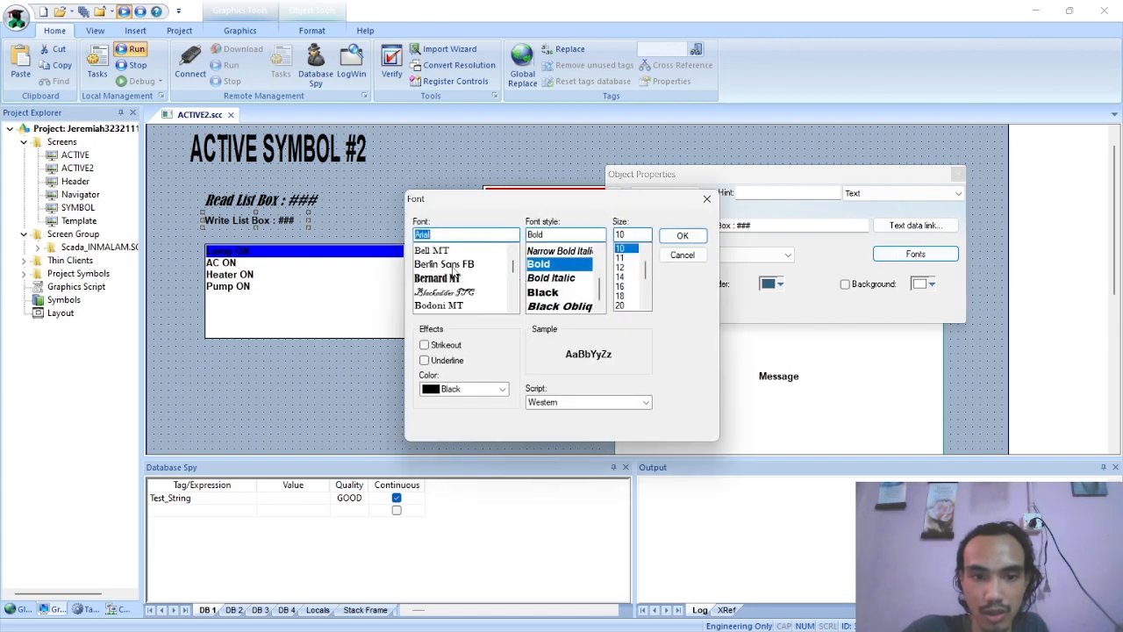
click(455, 277)
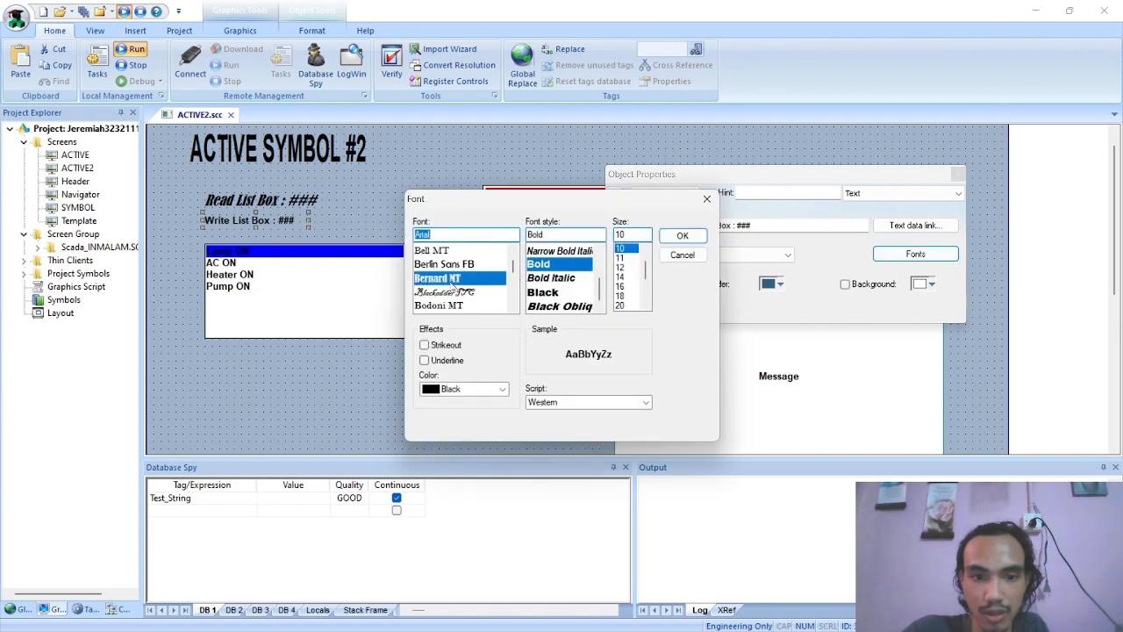
click(623, 278)
click(683, 235)
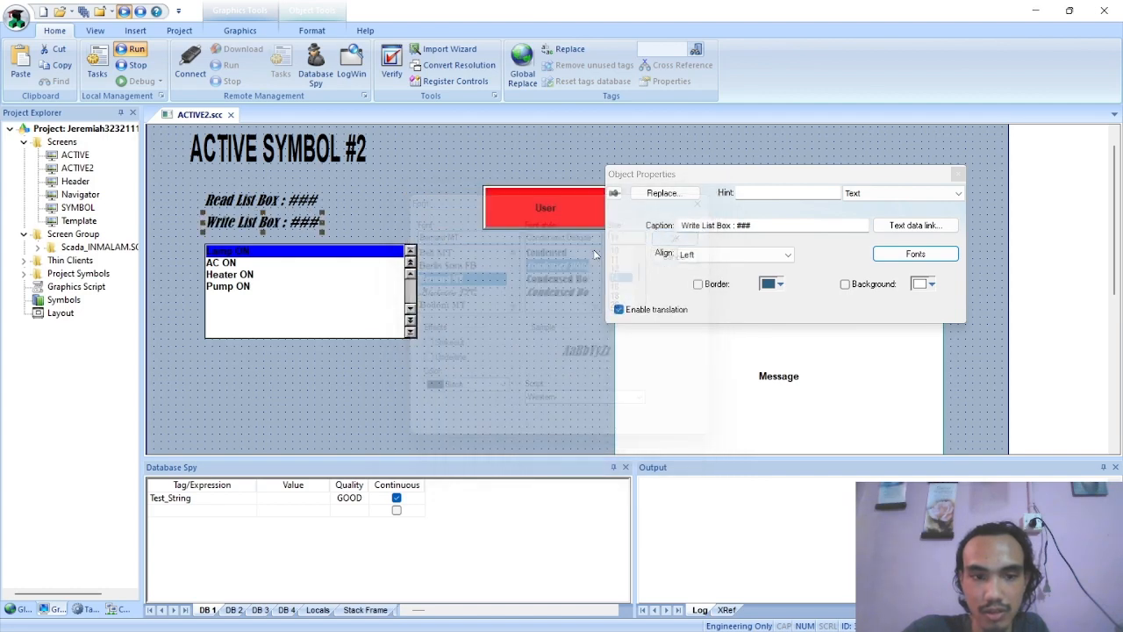
Set the list box's font to Swis721 BT, Italic, size 14, and close its properties
click(386, 241)
click(310, 281)
double_click(245, 283)
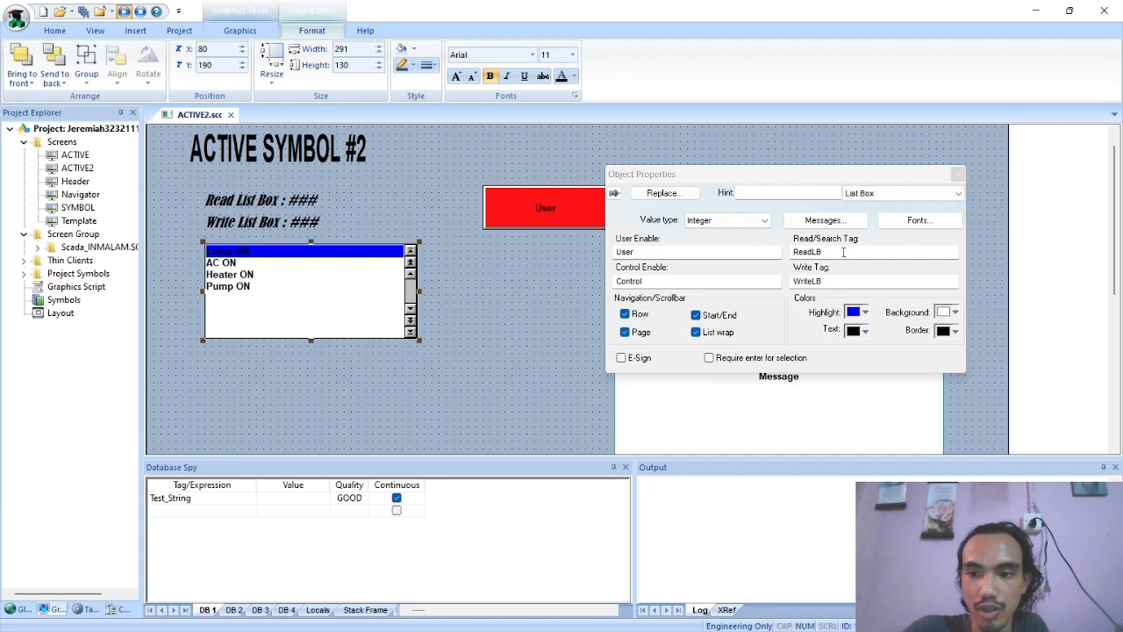
click(919, 220)
scroll(496, 274, down, 1)
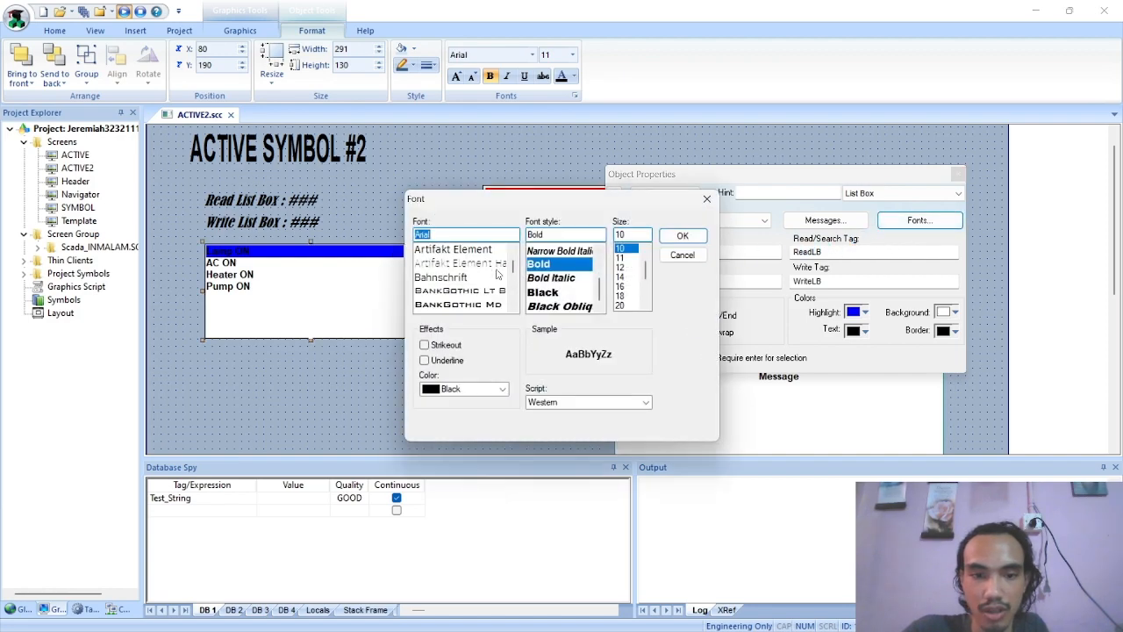
scroll(497, 275, down, 15)
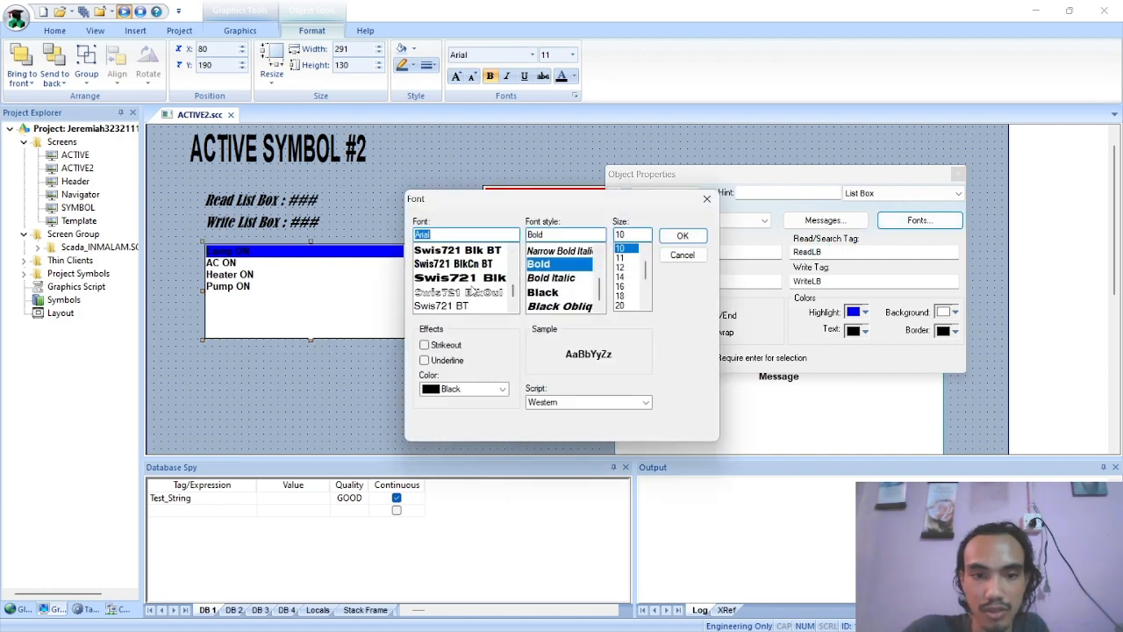
click(494, 303)
click(555, 265)
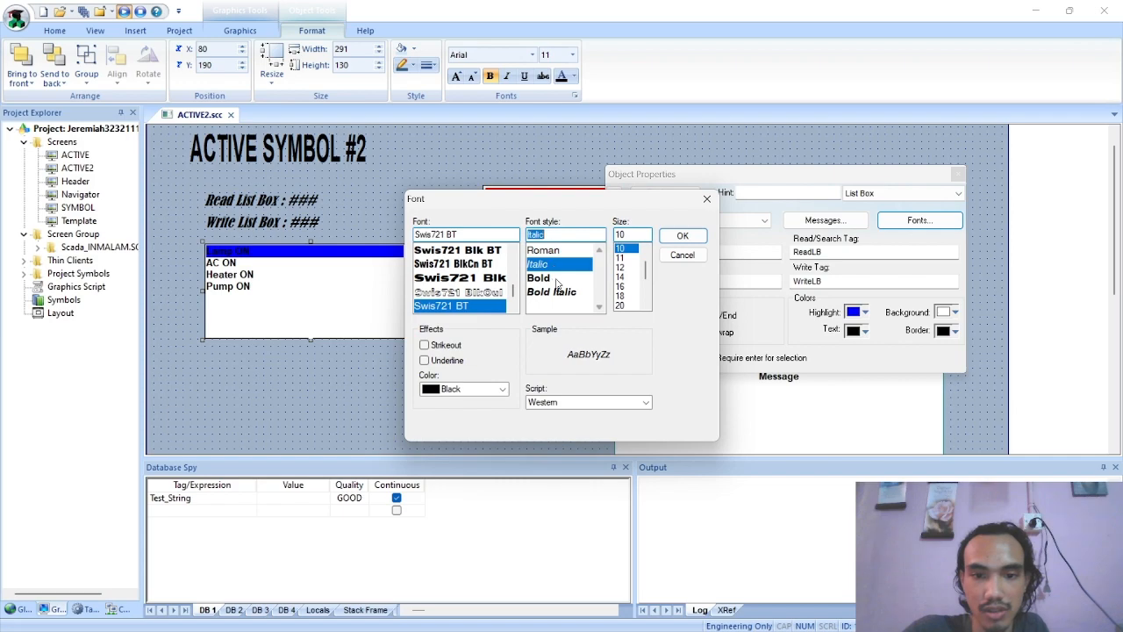
click(621, 277)
click(683, 239)
click(504, 336)
Shift the list box and its labels slightly left with wider spacing, and move the User and Control buttons closer to them
drag(367, 290, 360, 298)
drag(277, 229, 266, 203)
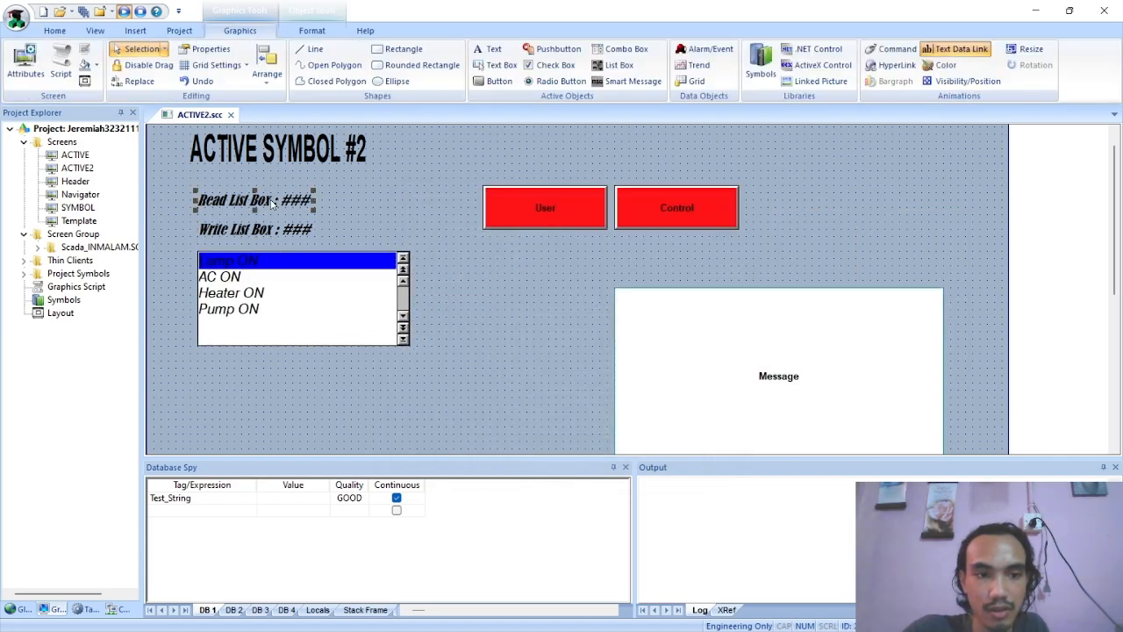
drag(499, 196, 456, 187)
drag(646, 203, 610, 196)
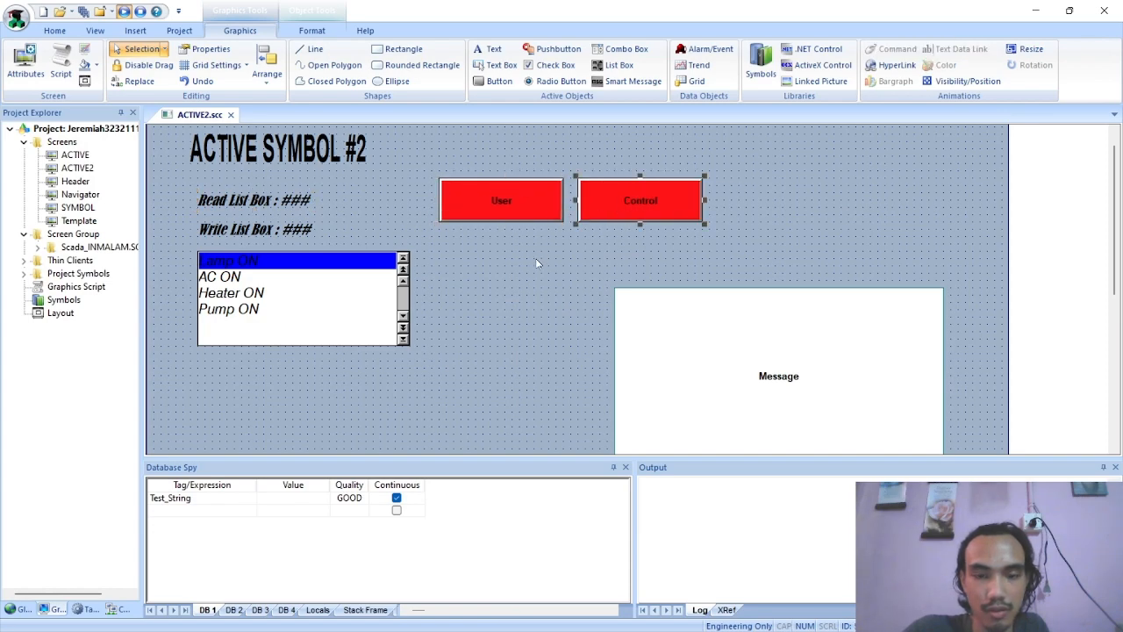
Place the User and Control buttons side by side between the Write List Box label and the list box, left-aligned with both
click(457, 299)
drag(364, 289, 401, 332)
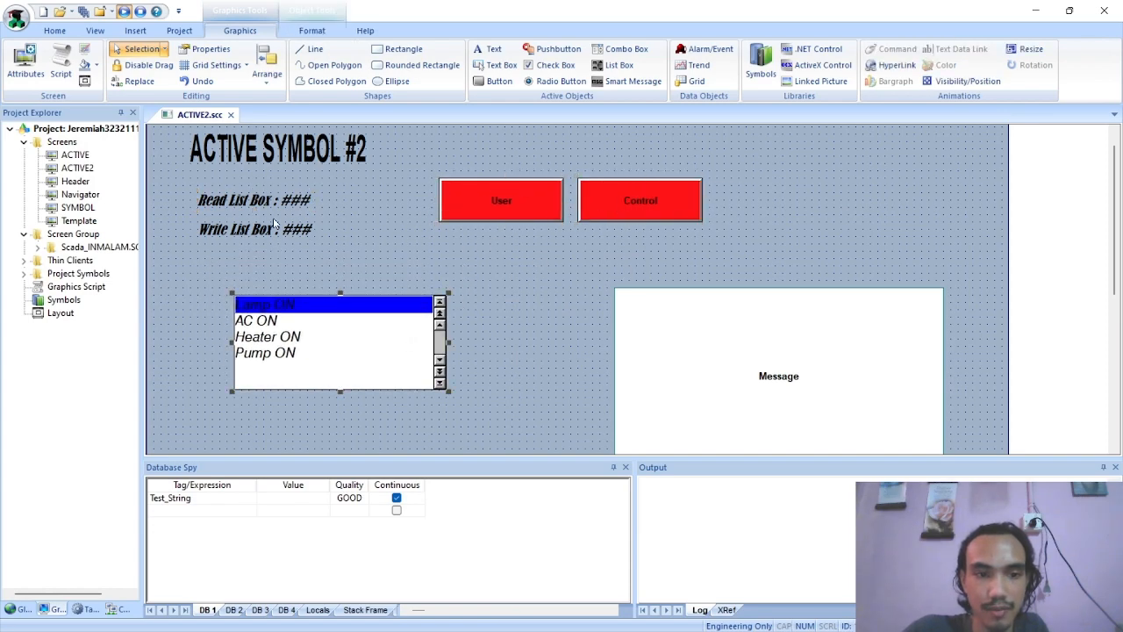
drag(493, 216, 261, 269)
drag(647, 207, 410, 263)
drag(389, 318, 350, 345)
Move the Smart Message object up and left so it sits beside the list box section
drag(720, 335, 630, 238)
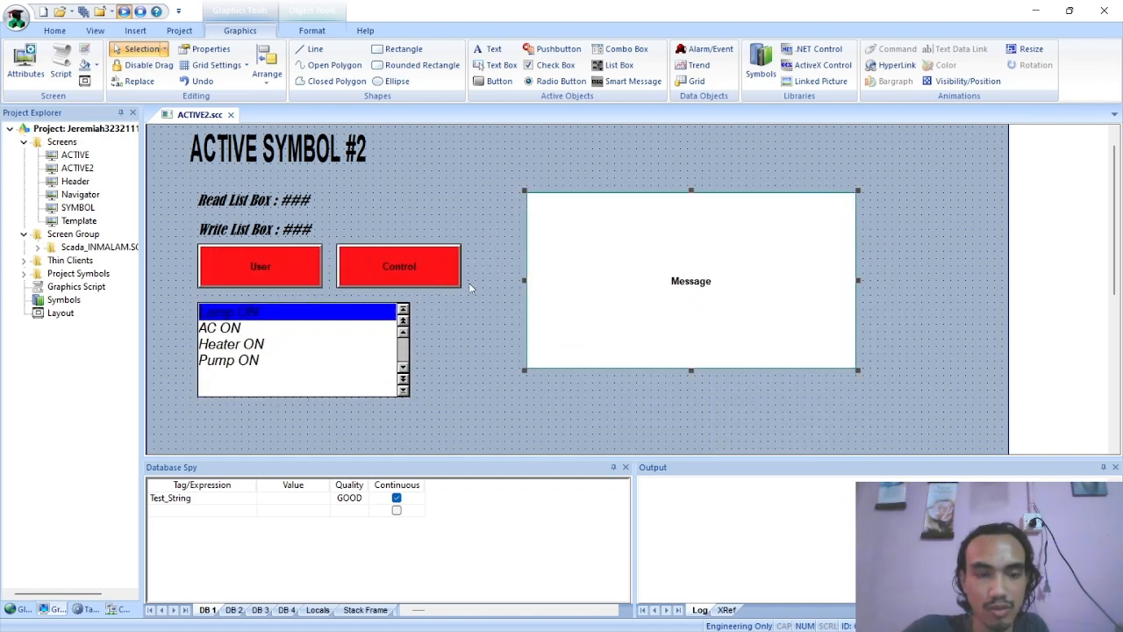
scroll(379, 330, up, 1)
scroll(391, 329, down, 2)
drag(163, 162, 497, 396)
click(497, 396)
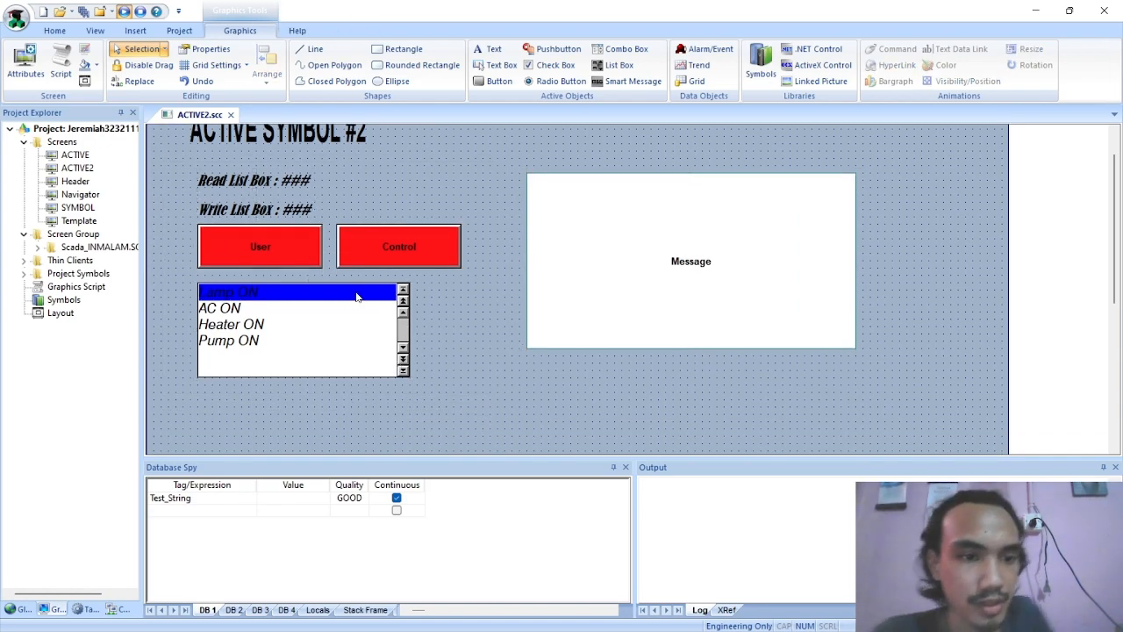
Run the project to test the User and Control buttons, and close the runtime window
click(124, 11)
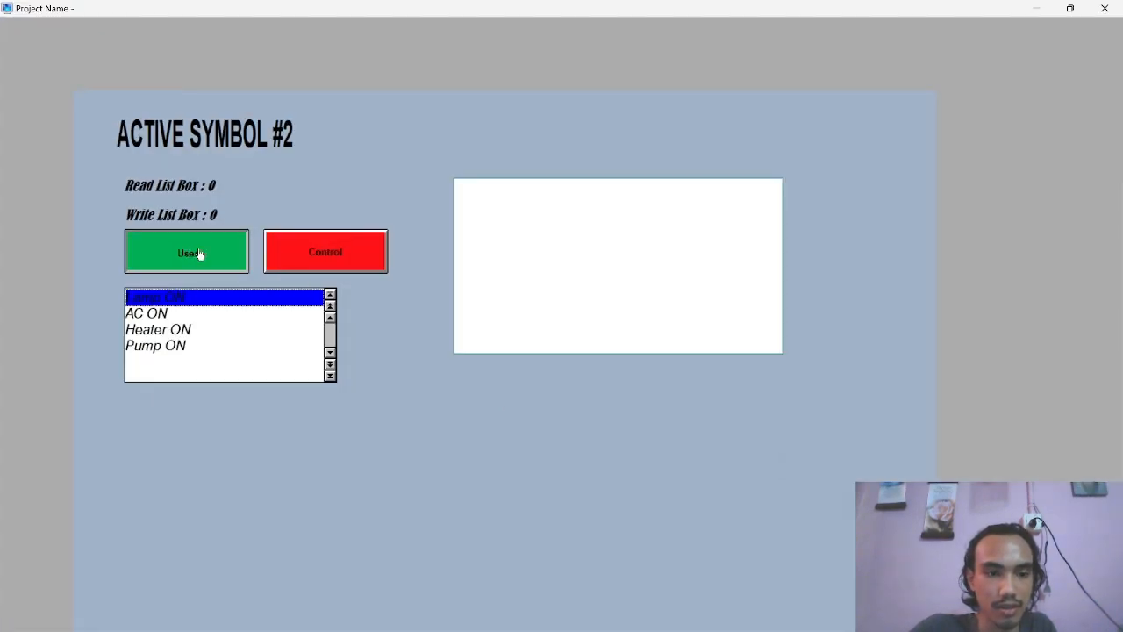
click(1105, 8)
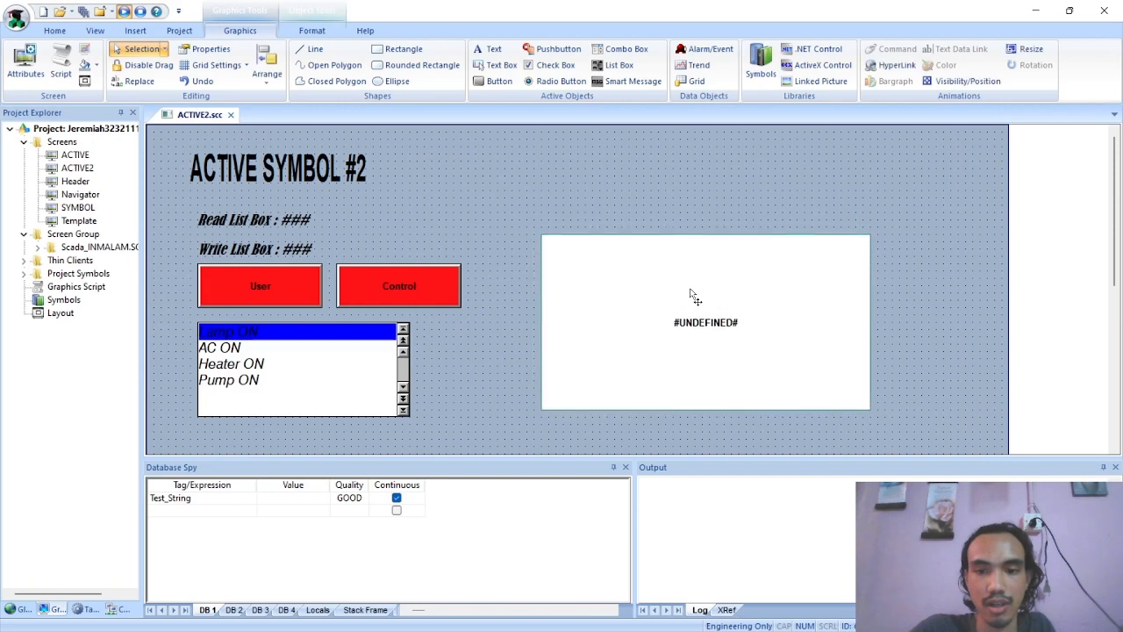
Shift the Smart Message object slightly right and up beside the list box section
click(711, 300)
scroll(745, 306, down, 2)
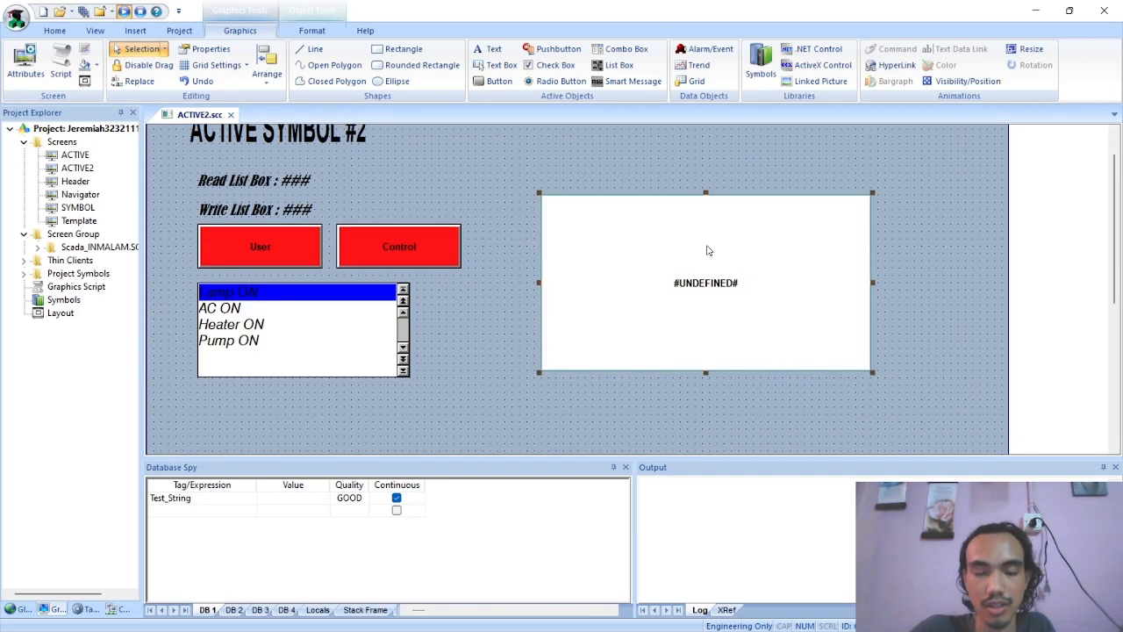
drag(707, 248, 685, 219)
scroll(712, 315, up, 2)
drag(713, 314, 733, 307)
scroll(701, 317, down, 2)
Open the Smart Message object's properties and compare its type, value type and message settings with the example on page 4 of the Active Object2 PDF
key(alt+Tab)
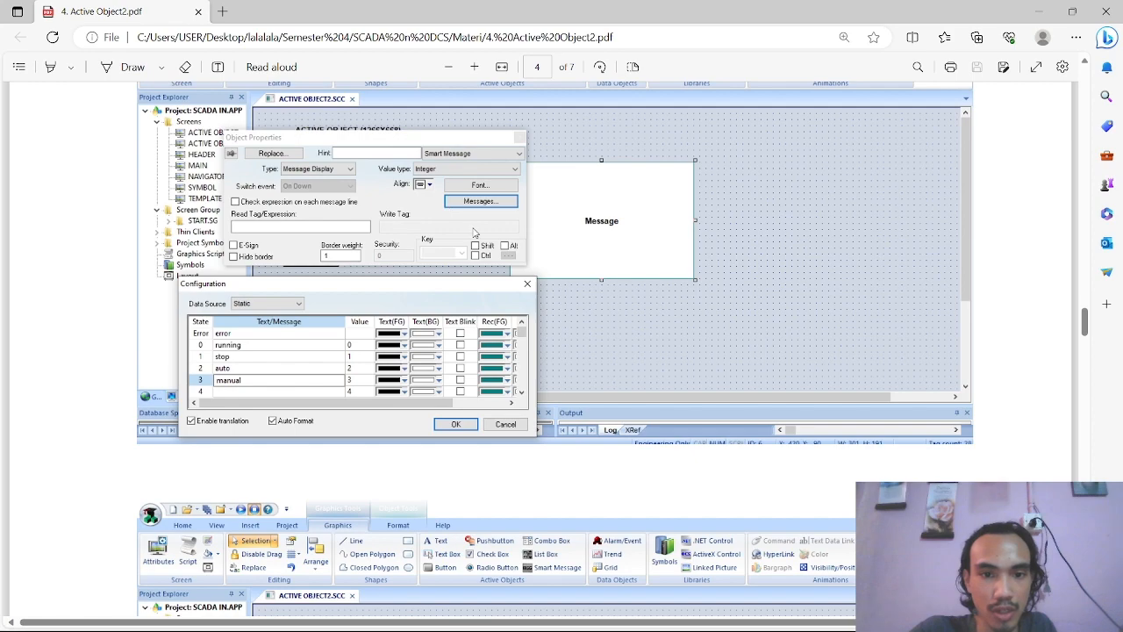
scroll(368, 262, up, 1)
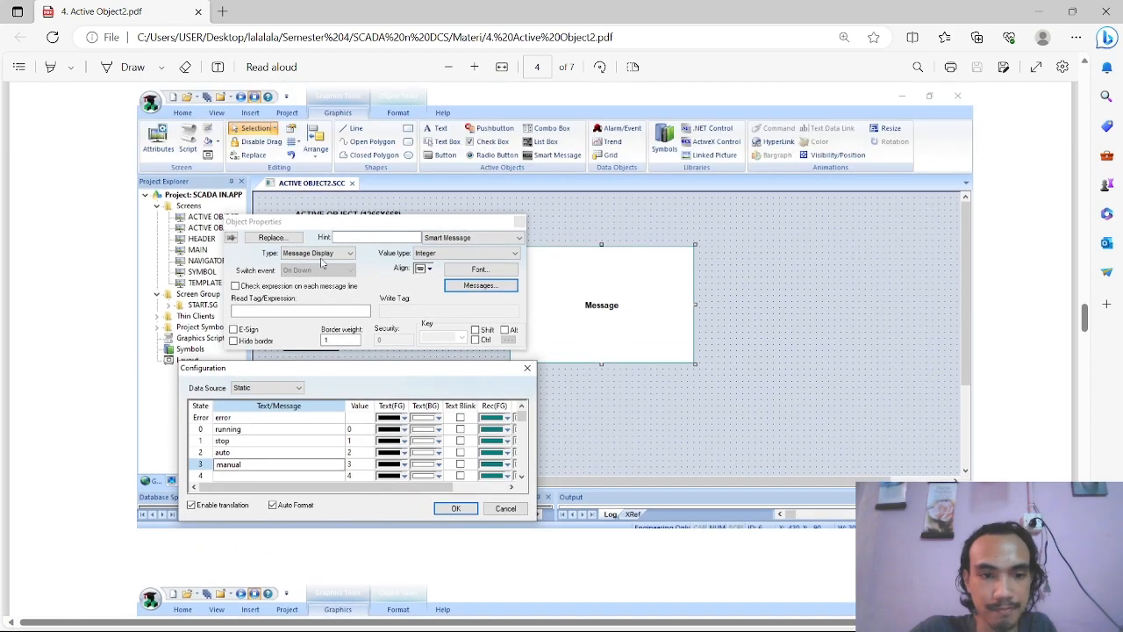
key(alt+Tab)
double_click(744, 183)
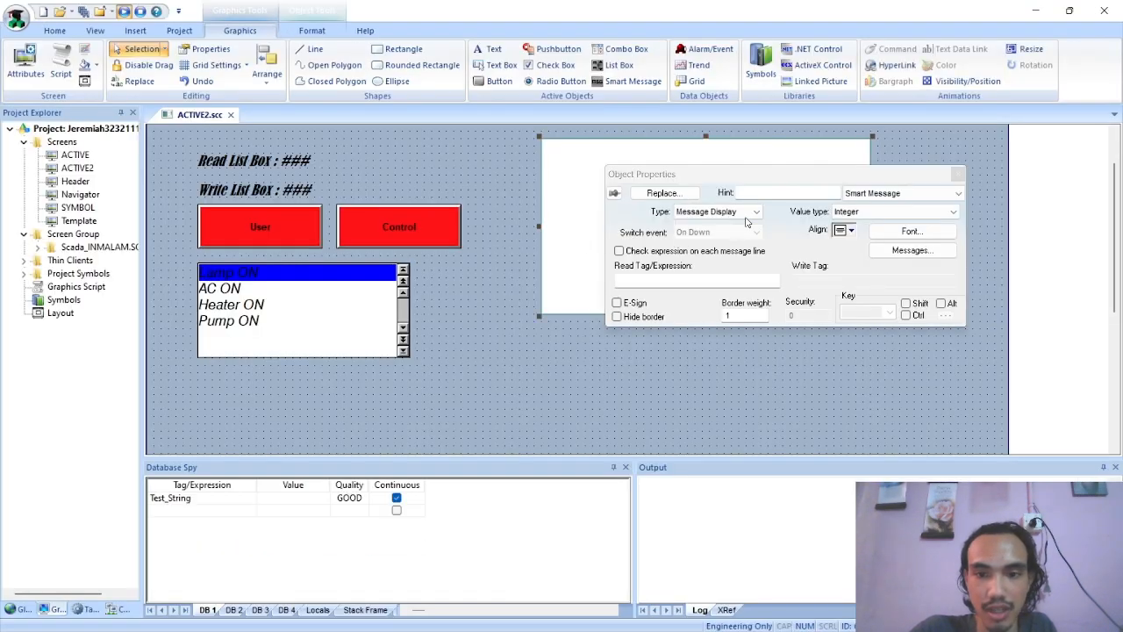
key(alt+Tab)
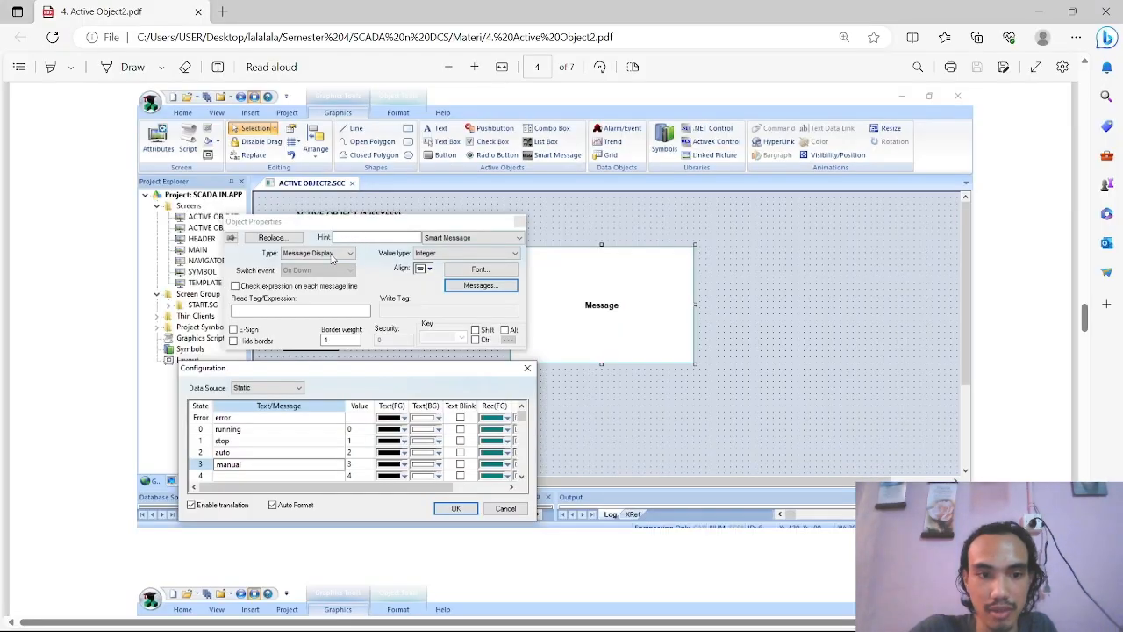
key(alt+Tab)
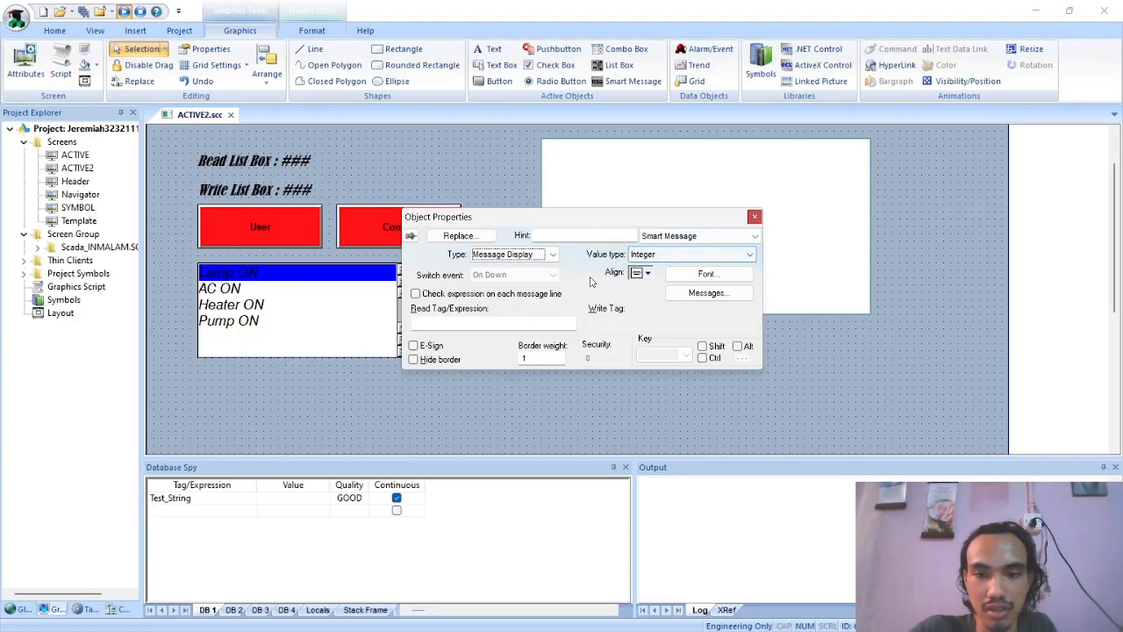
key(alt+Tab)
key(alt+Tab)
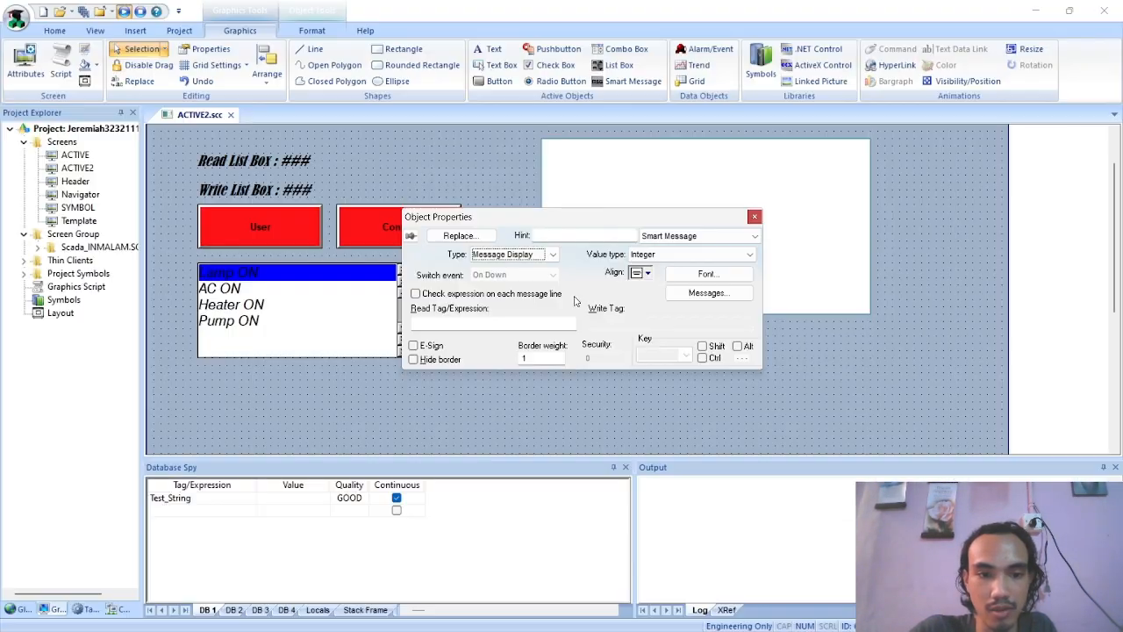
key(alt+Tab)
key(alt+Tab)
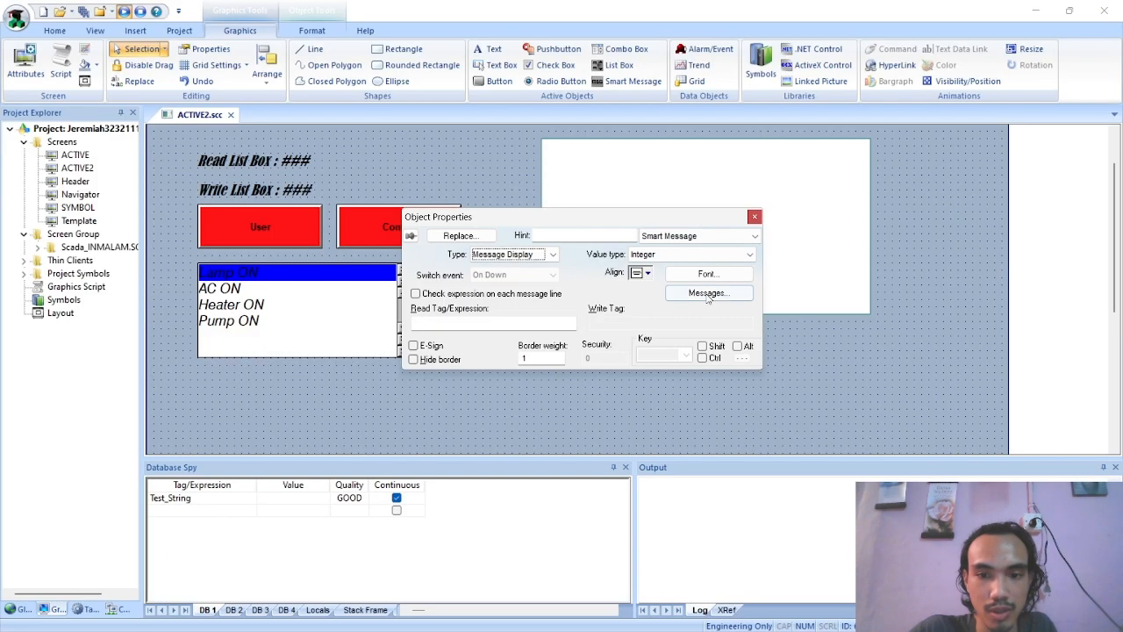
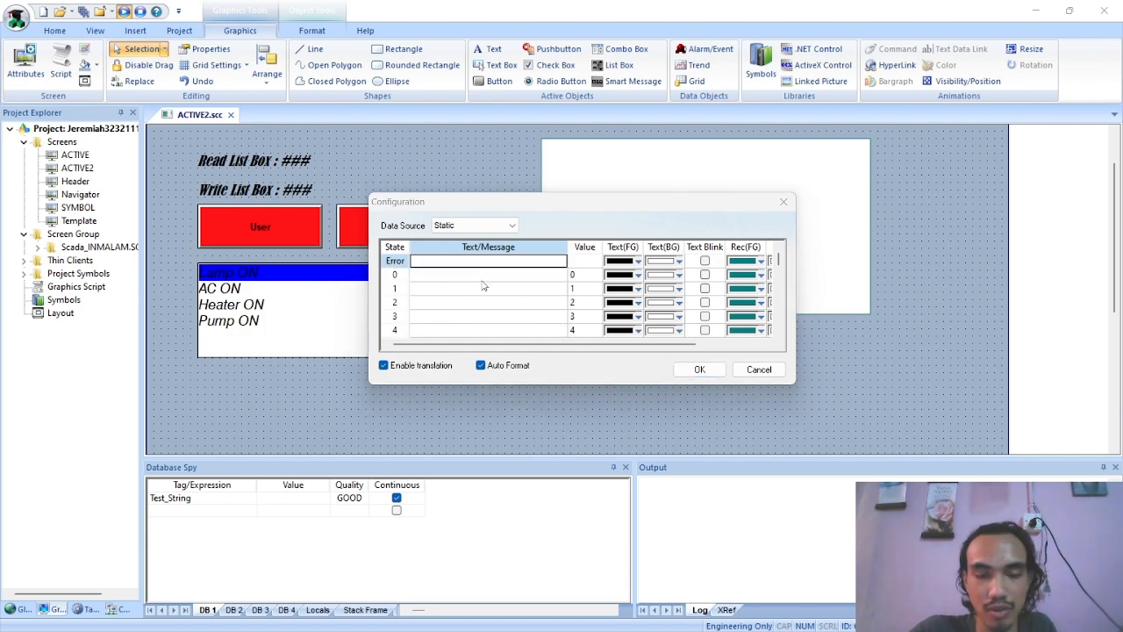
Check the message list example on page 4 of the Active Object2 PDF and set the Smart Message's Error state text to ERROR
key(alt+Tab)
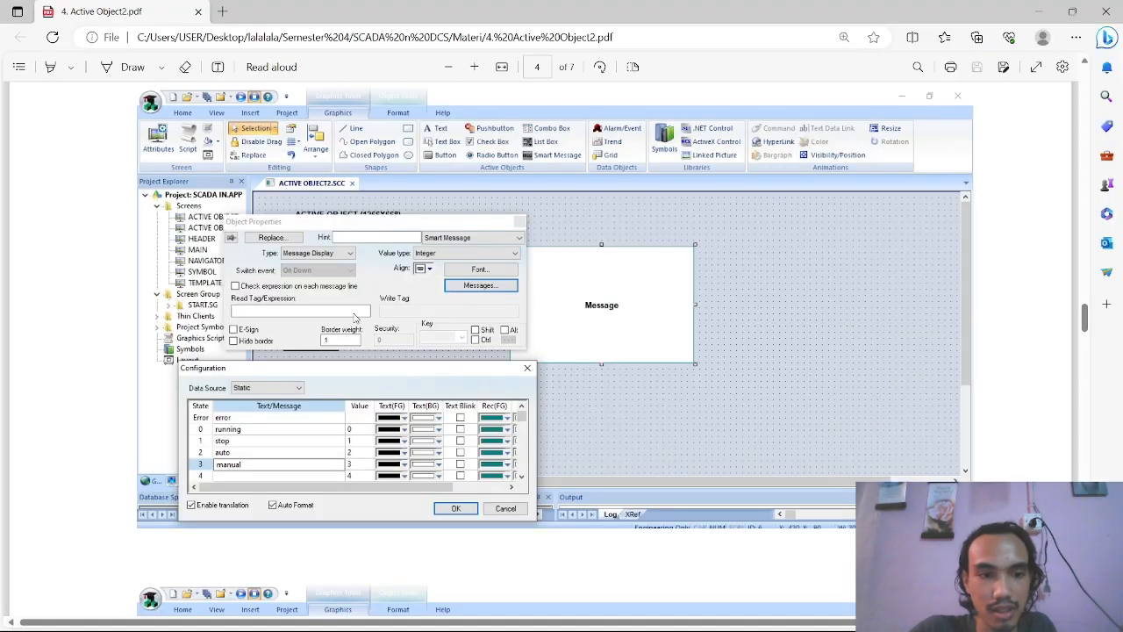
scroll(326, 351, down, 1)
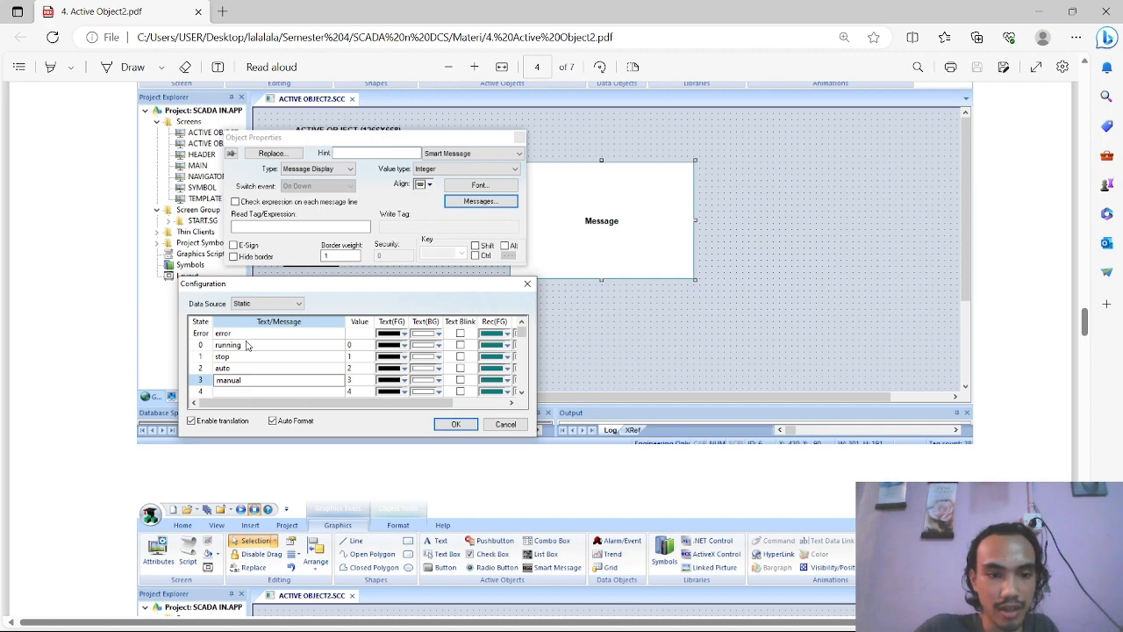
key(alt+Tab)
click(473, 266)
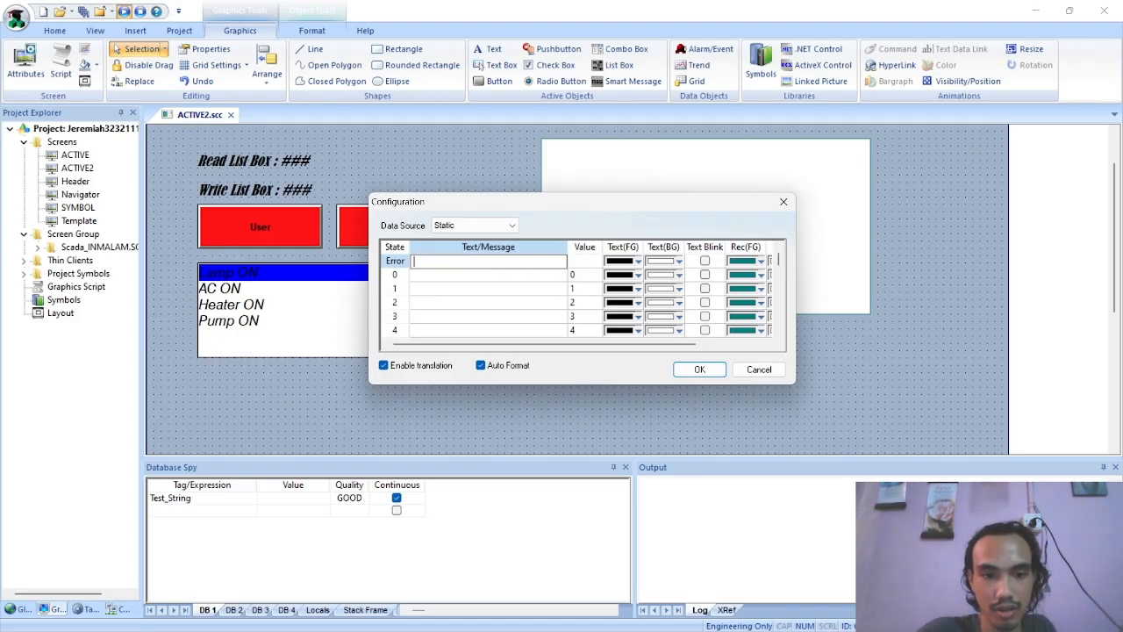
key(Caps_Lock)
text(ERROR)
key(Tab)
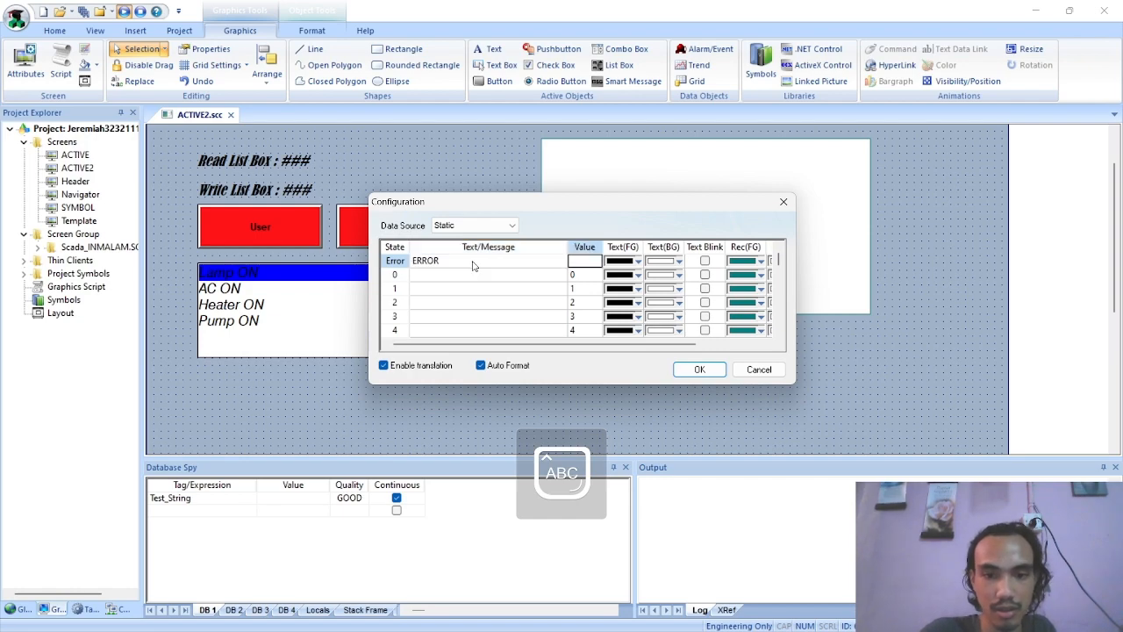
Enter the messages RUNNING for state 0 and STOP for state 1, following the PDF example
click(462, 275)
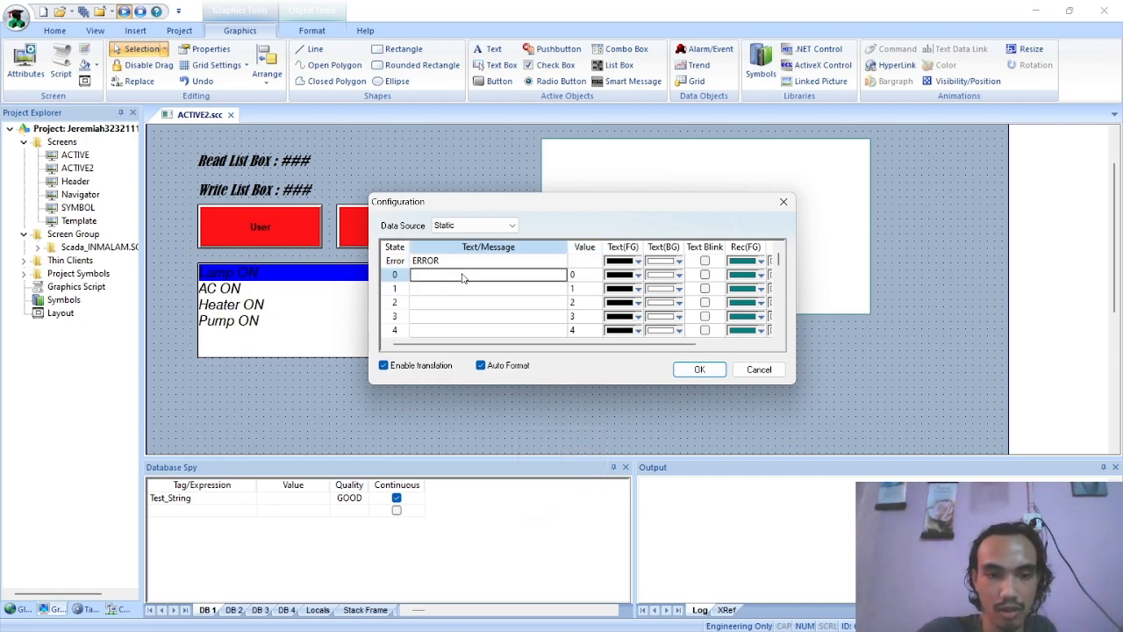
key(alt+Tab)
key(alt+Tab)
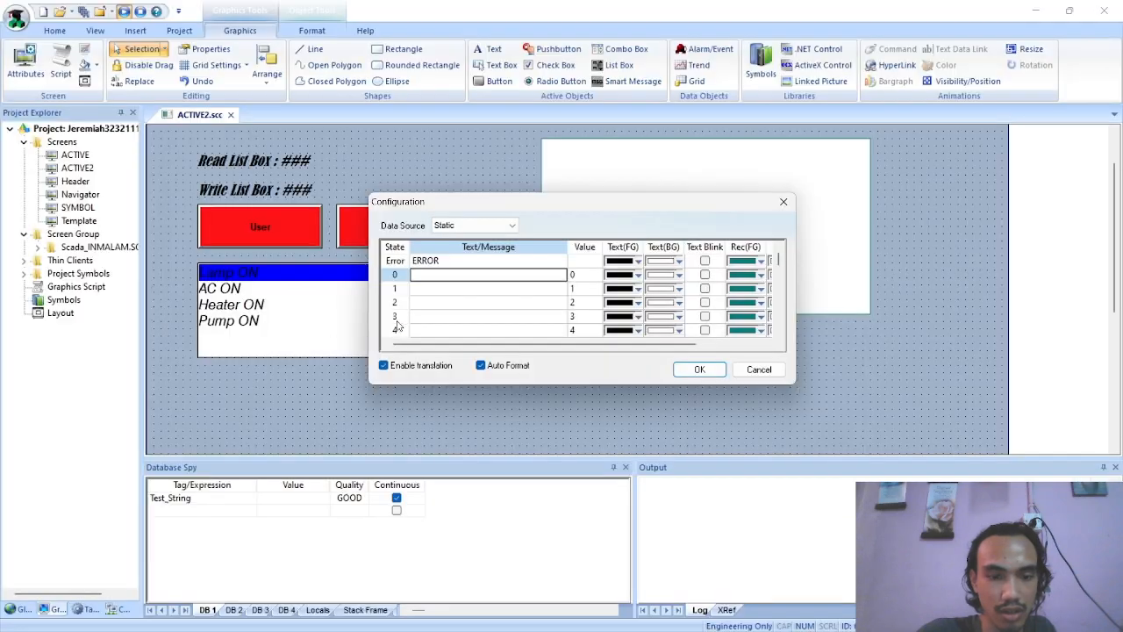
text(RUNNING)
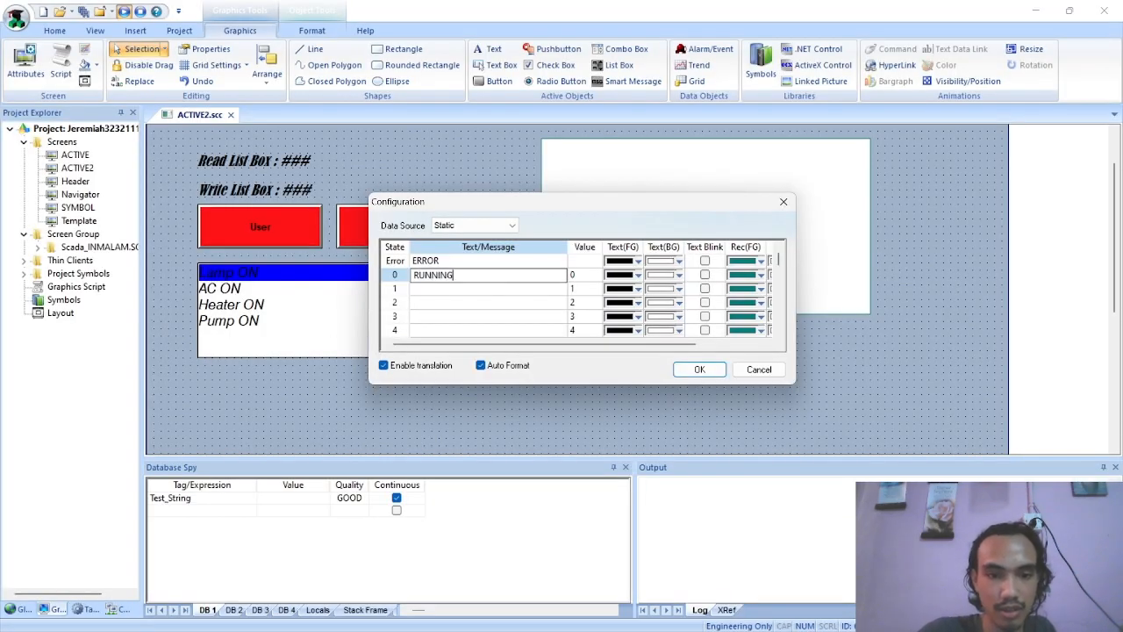
key(Return)
key(alt+Tab)
key(alt+Tab)
text(ST)
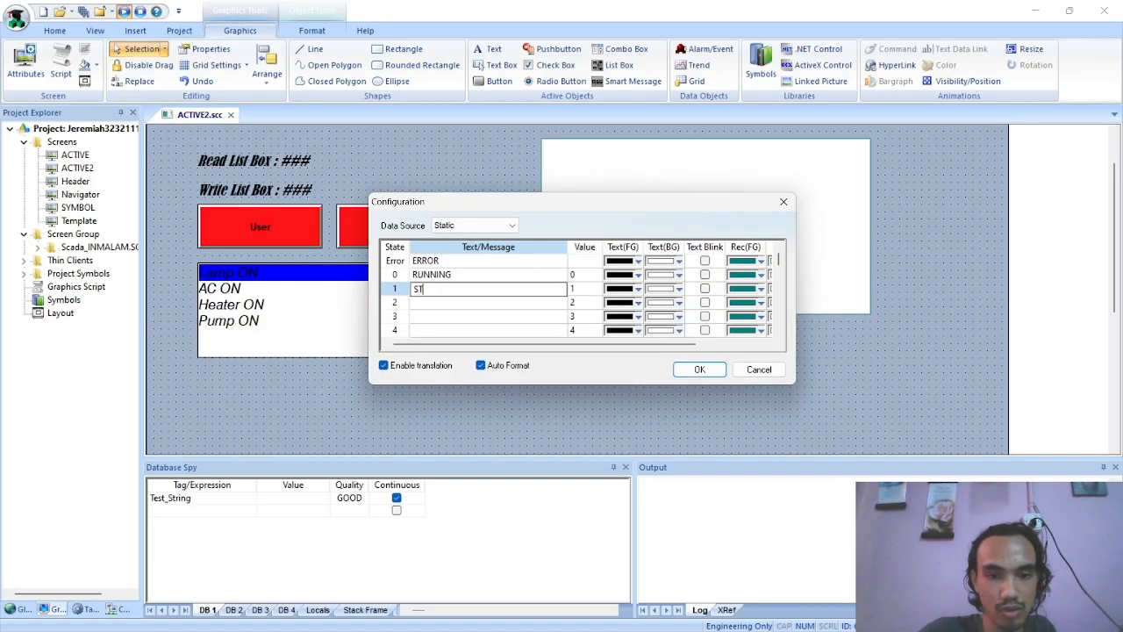
text(OP)
key(Return)
Enter the messages AUTO for state 2 and MANUAL for state 3, and accept the message configuration
text(AUTO)
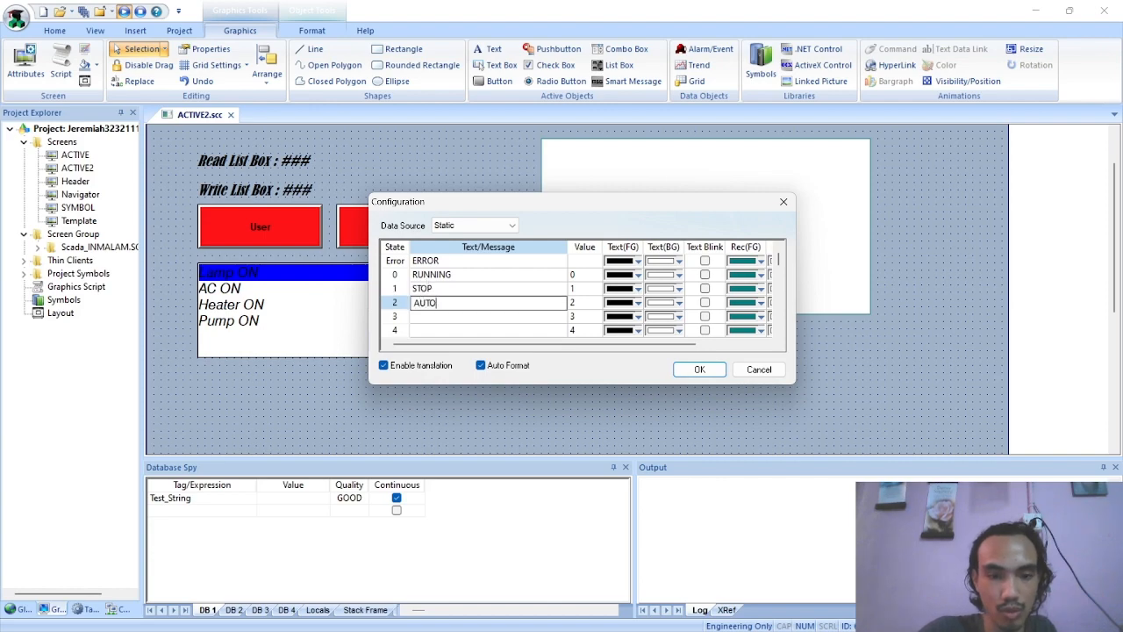
key(Return)
text(MANUAL)
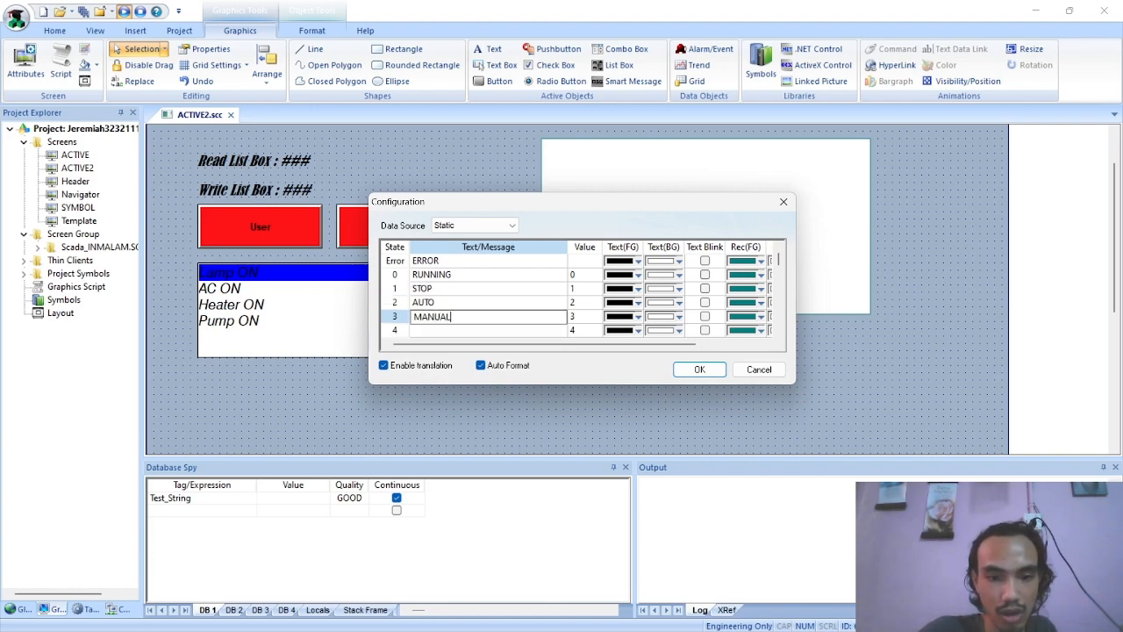
key(alt+Tab)
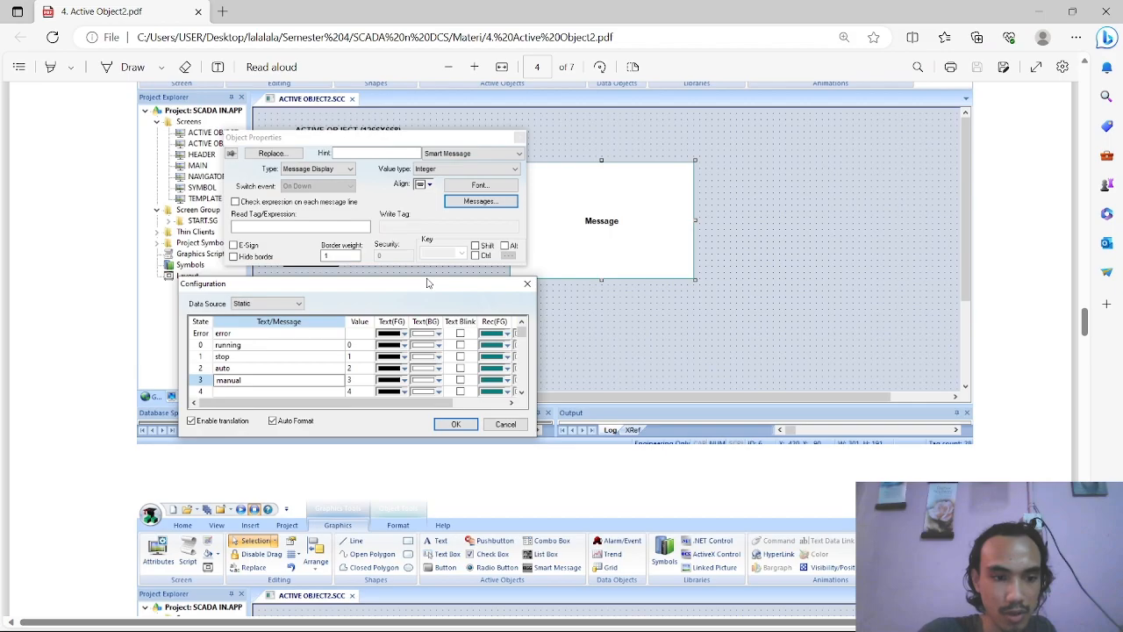
key(alt+Tab)
key(alt+Tab)
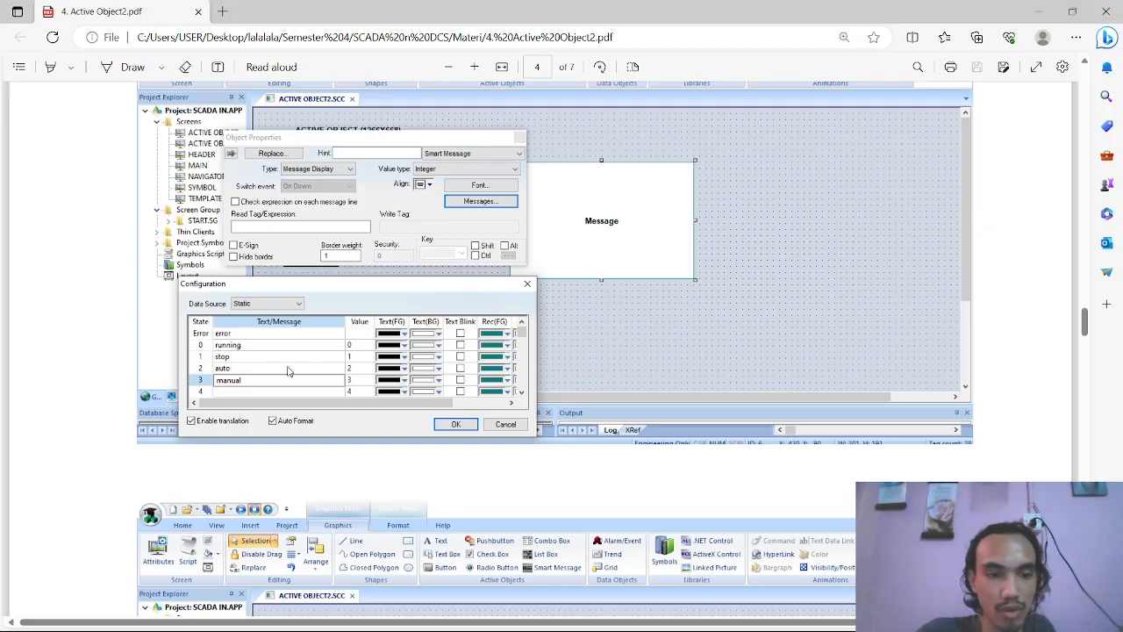
Assign SMARTMESSAGE as the Smart Message's read tag, following the PDF example, and agree to create the new tag
key(alt+Tab)
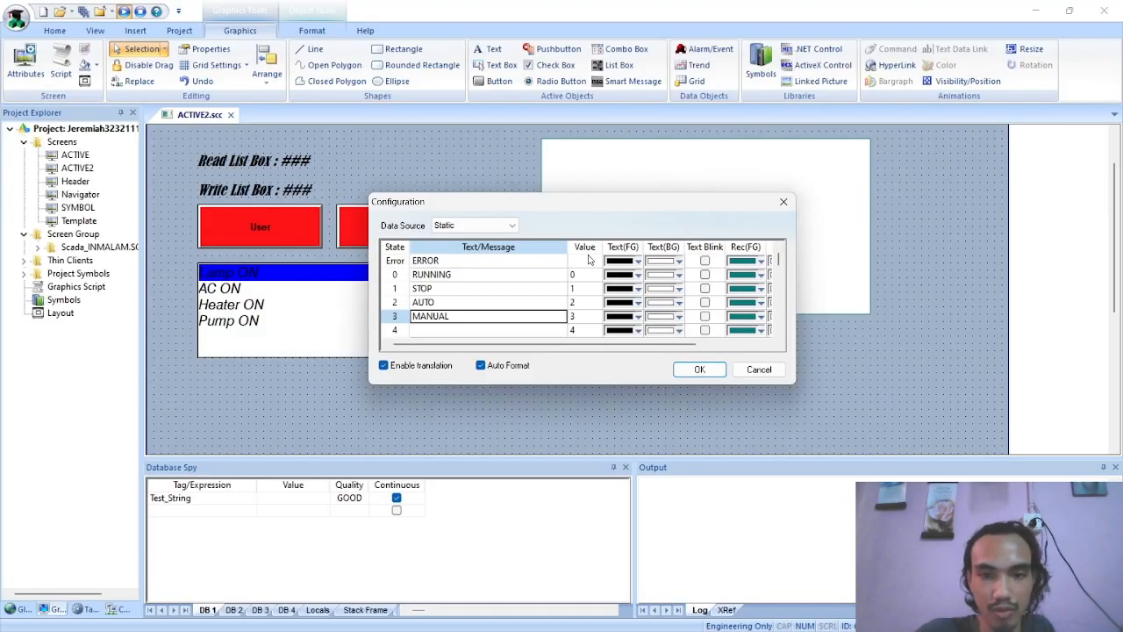
click(697, 368)
key(alt+Tab)
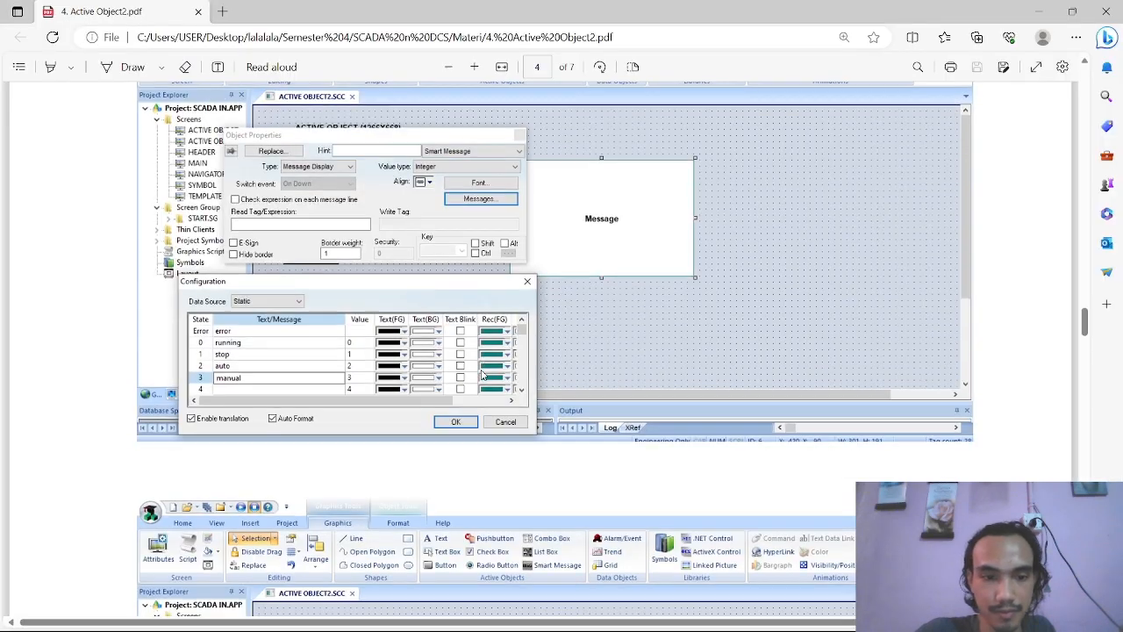
scroll(482, 373, down, 3)
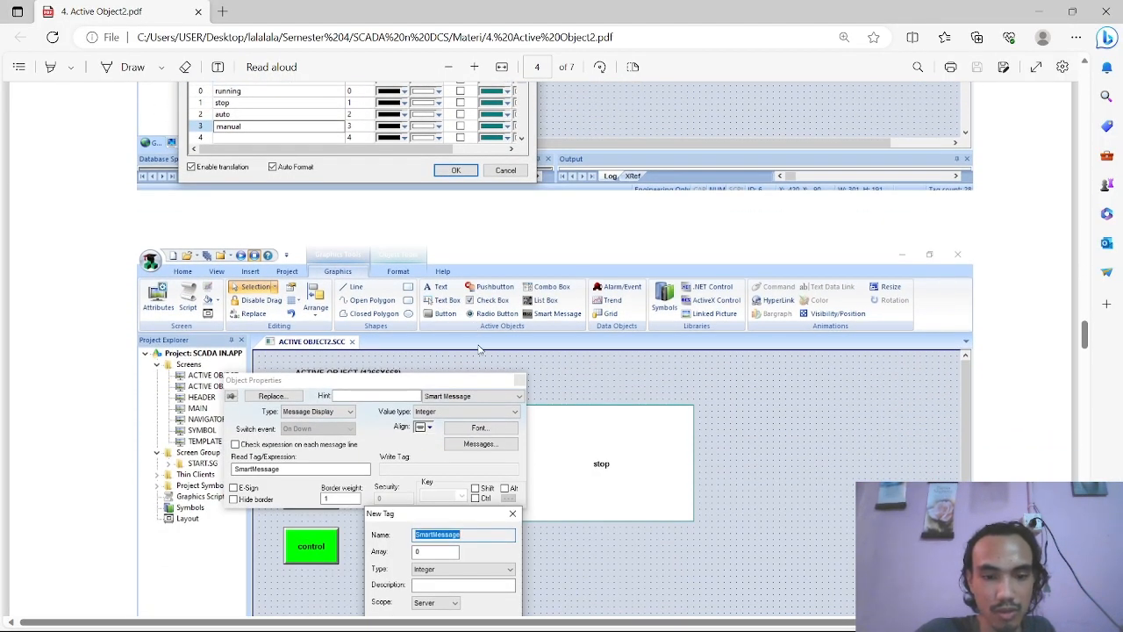
key(alt+Tab)
click(522, 321)
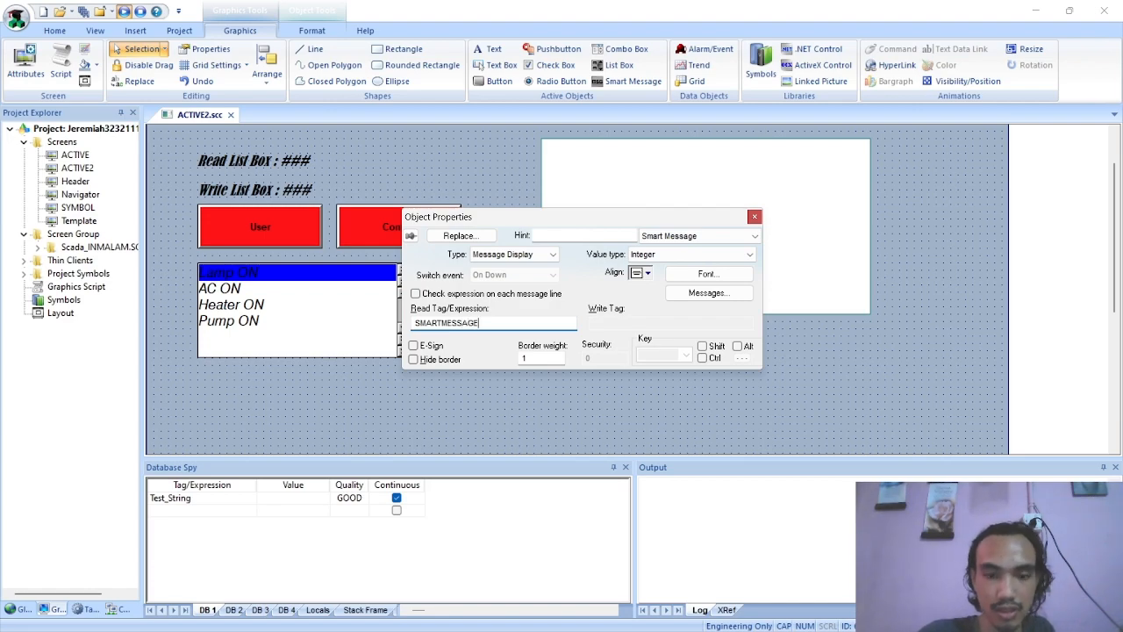
text(SMARTMESSAGE)
key(Return)
click(590, 372)
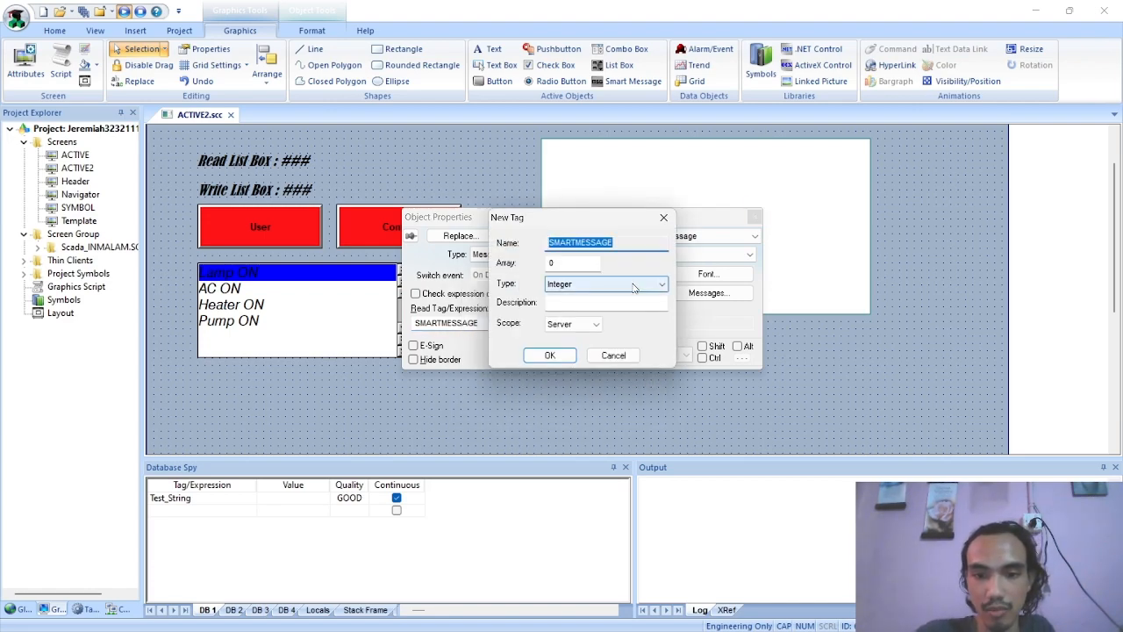
Create the SMARTMESSAGE tag with type Integer and scope Server, matching the New Tag example in the PDF
click(604, 283)
click(582, 305)
key(alt+Tab)
scroll(395, 392, down, 2)
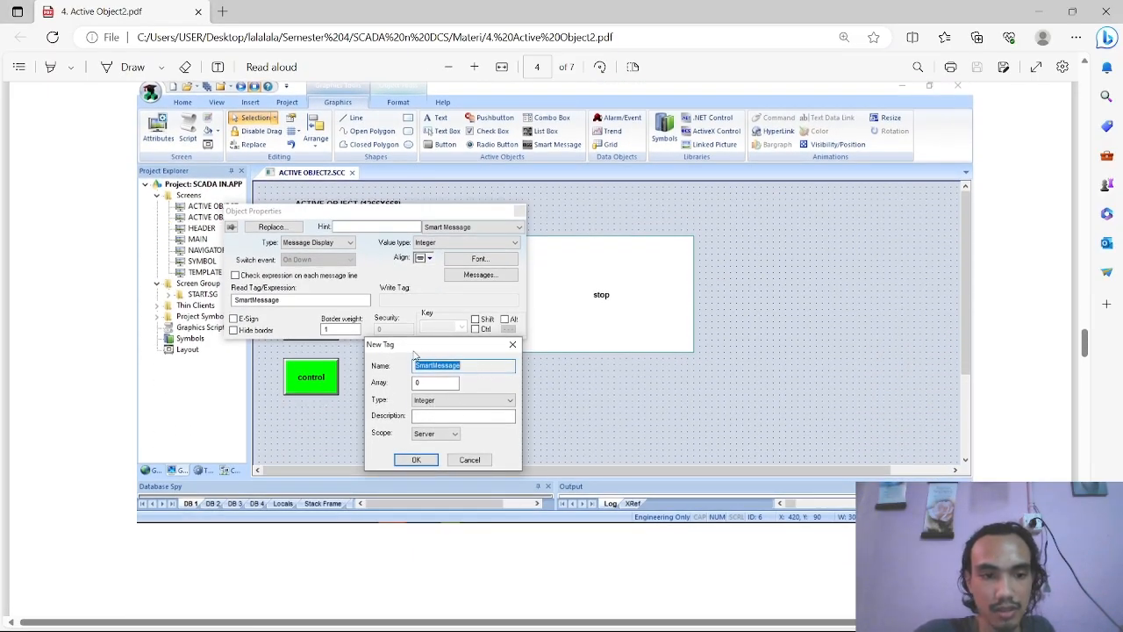
key(alt+Tab)
click(539, 353)
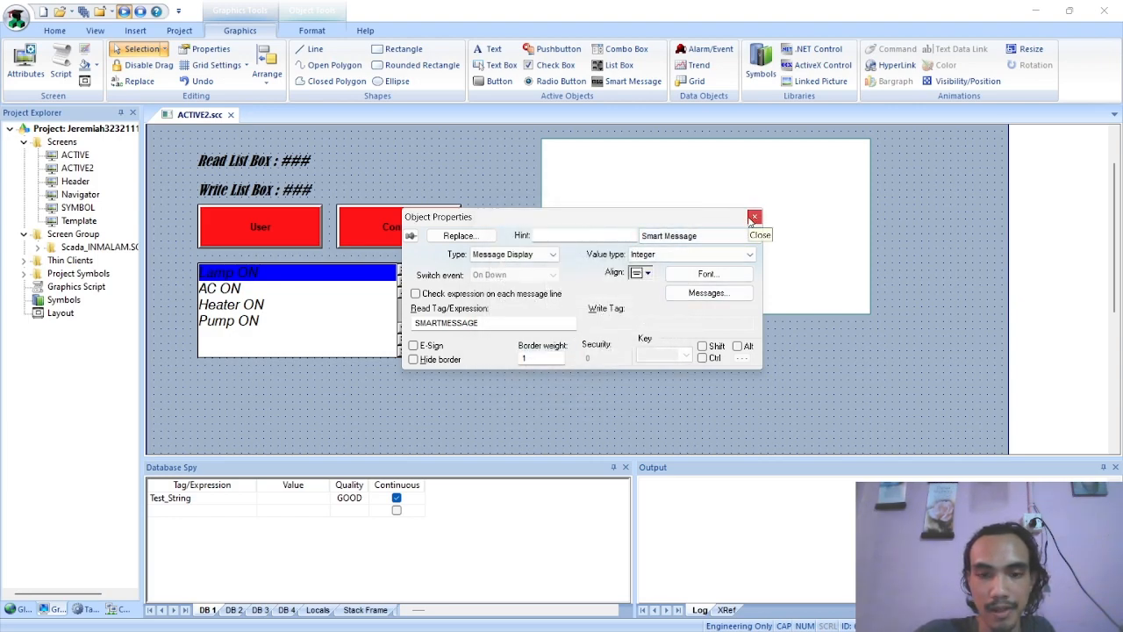
Check the page 5 example in the PDF, close the Smart Message's properties and move the object down and slightly left
key(alt+Tab)
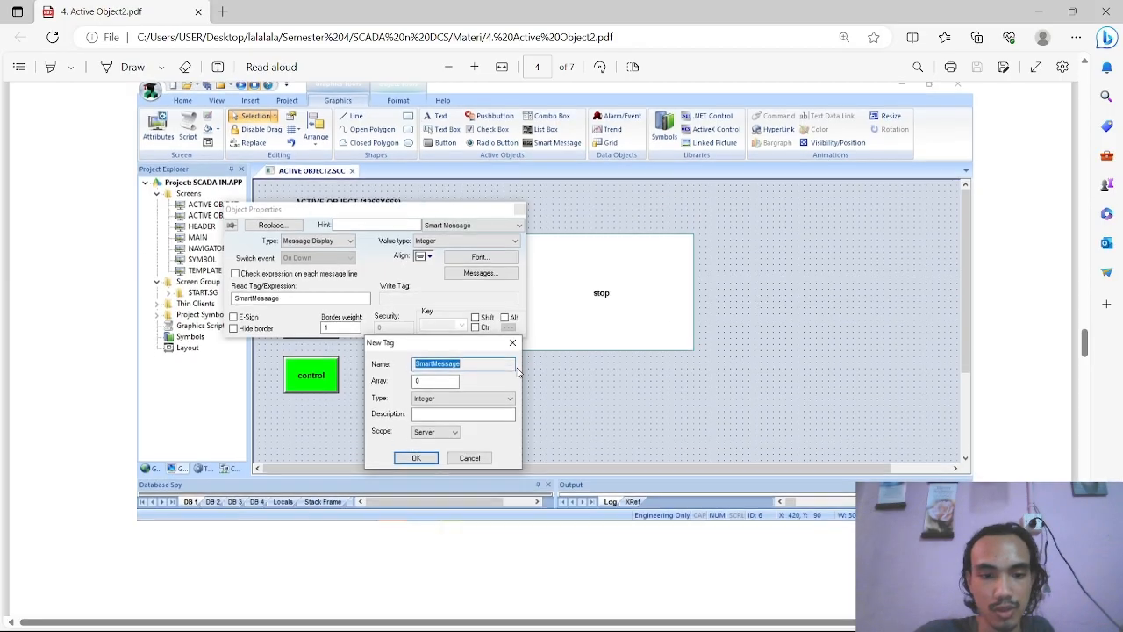
scroll(535, 361, down, 5)
scroll(533, 362, down, 4)
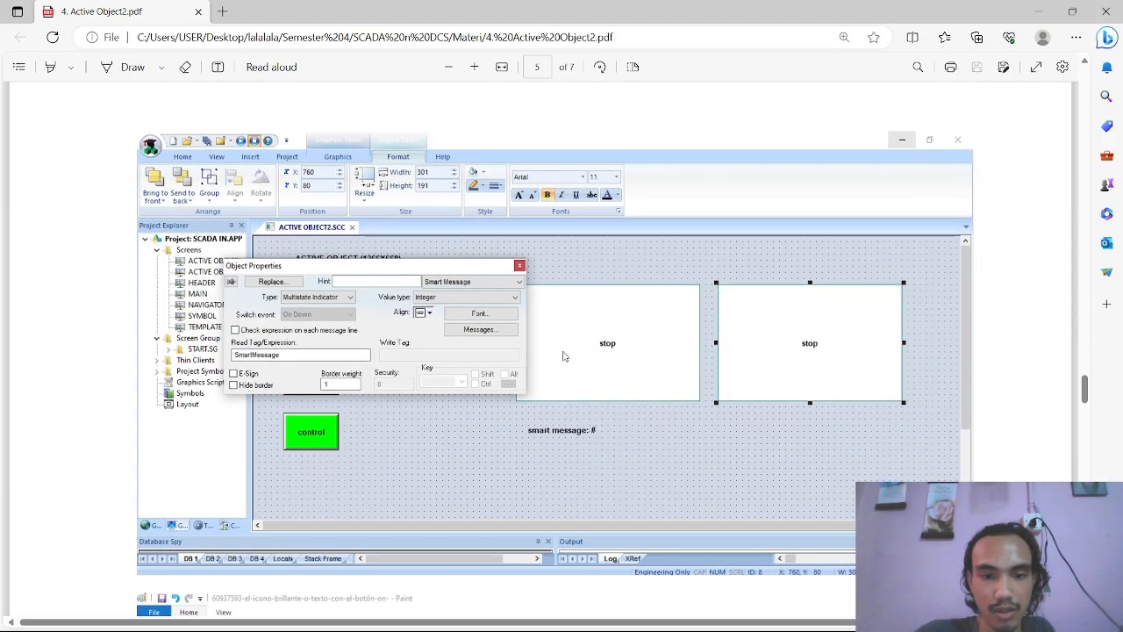
scroll(565, 355, down, 6)
key(alt+Tab)
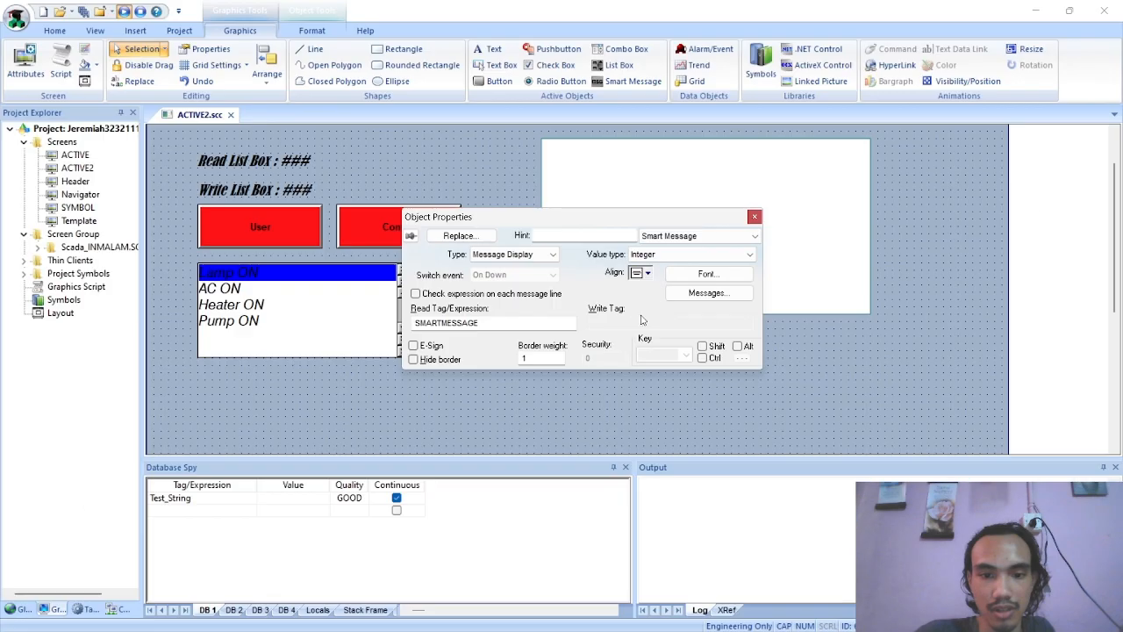
click(755, 217)
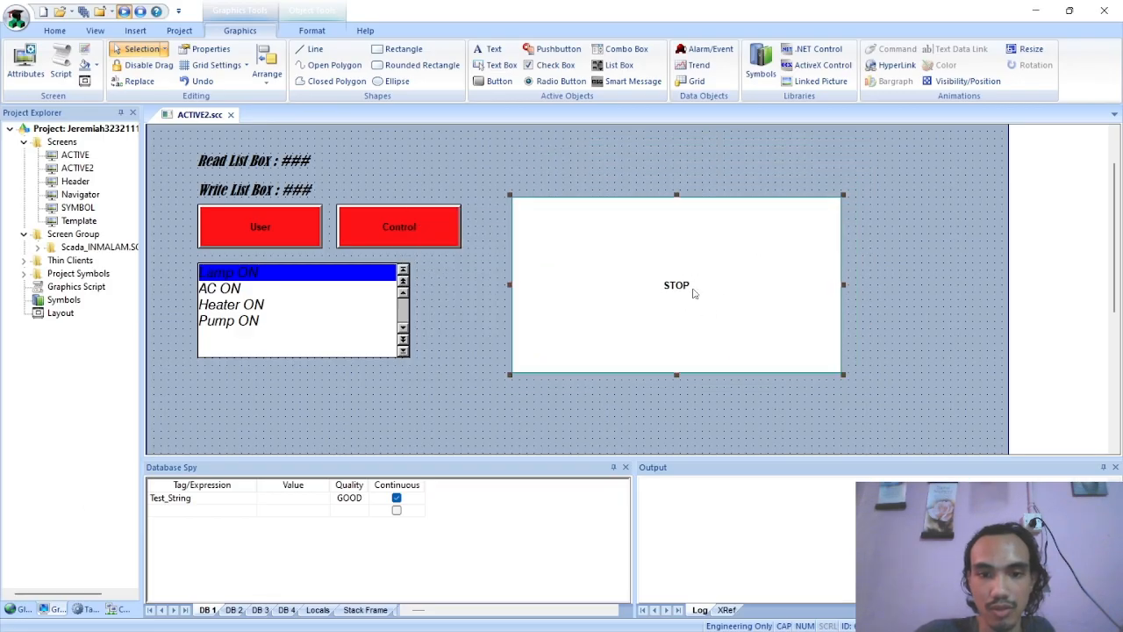
scroll(912, 301, down, 1)
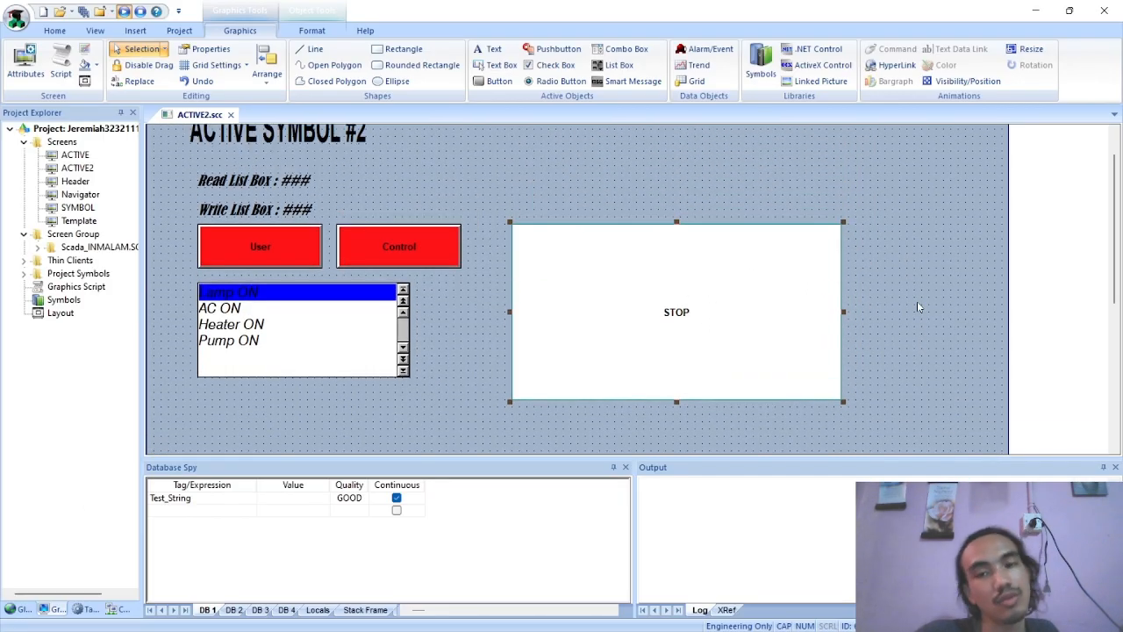
Add the text "Input SMART MESSAGE : ###" below the Smart Message object, modelled on the PDF's page 5 example
scroll(917, 301, up, 2)
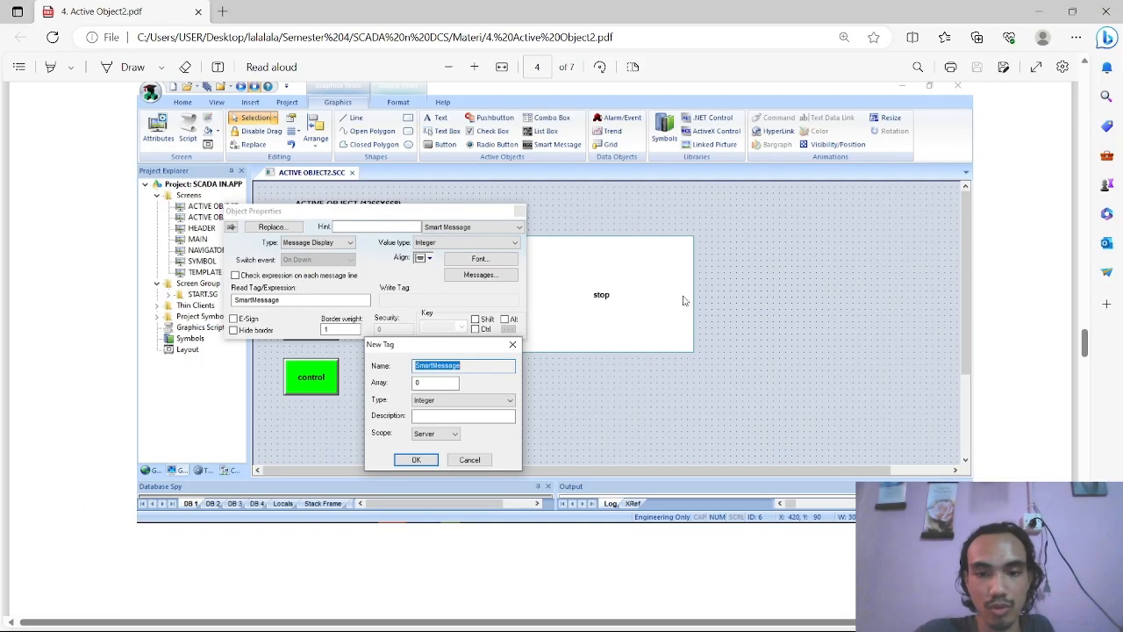
scroll(649, 333, down, 10)
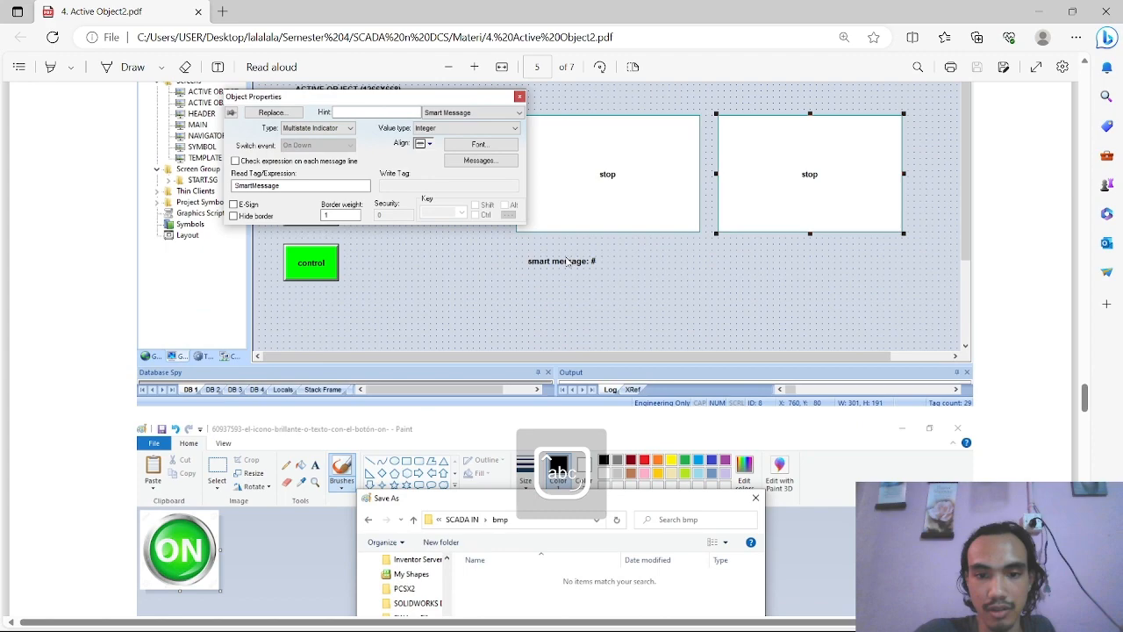
scroll(623, 308, down, 3)
scroll(623, 311, up, 9)
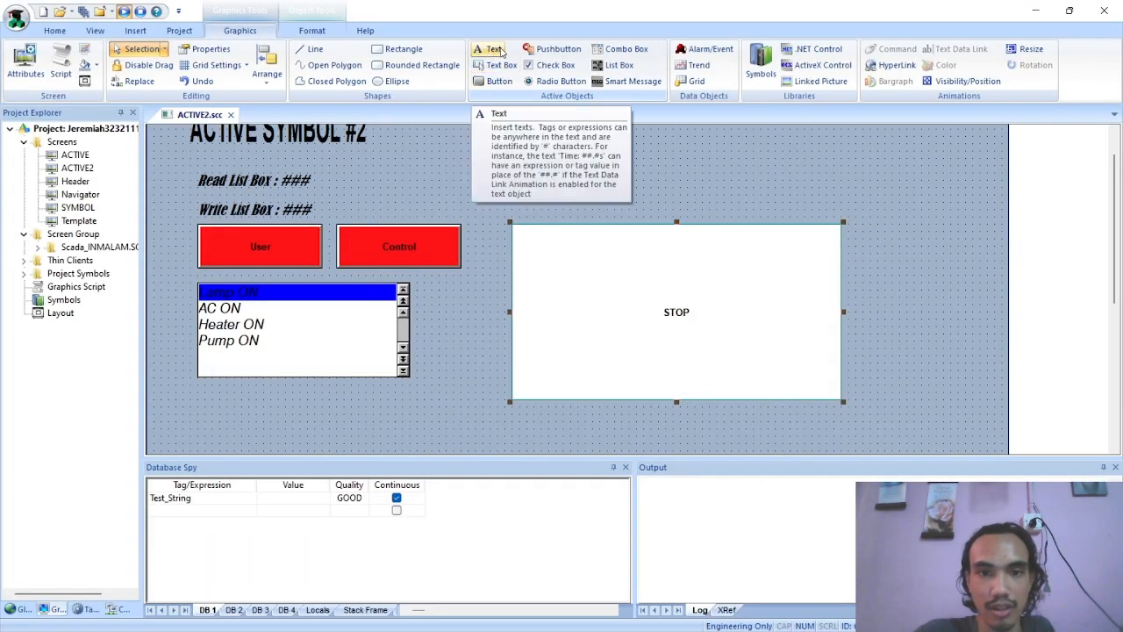
click(488, 49)
scroll(570, 310, down, 1)
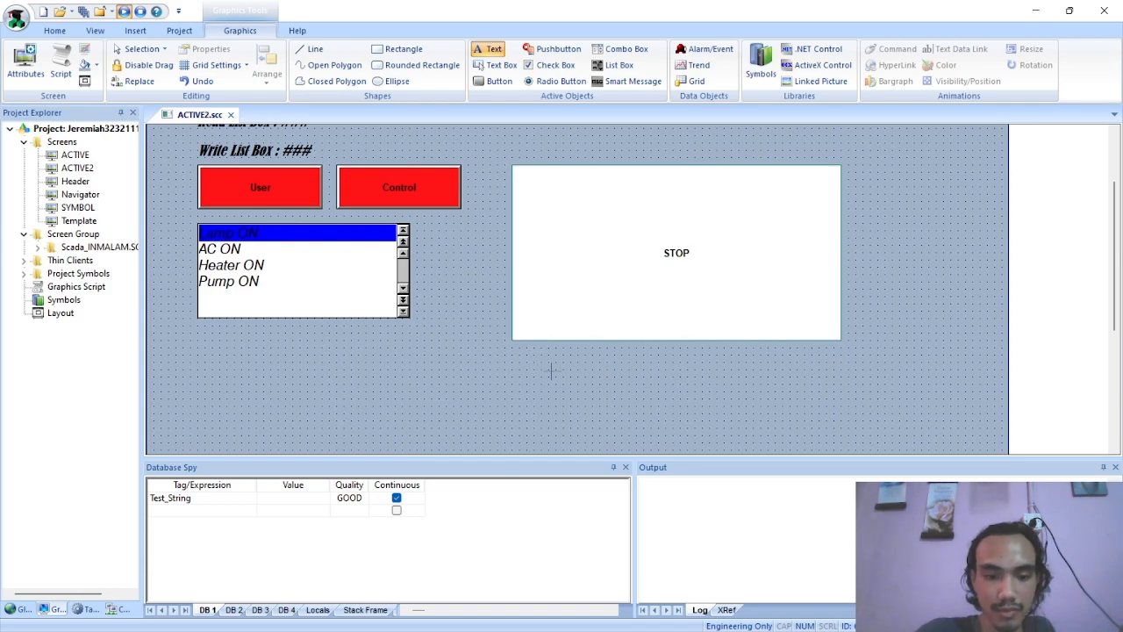
text(Input SMART MESSAGE :)
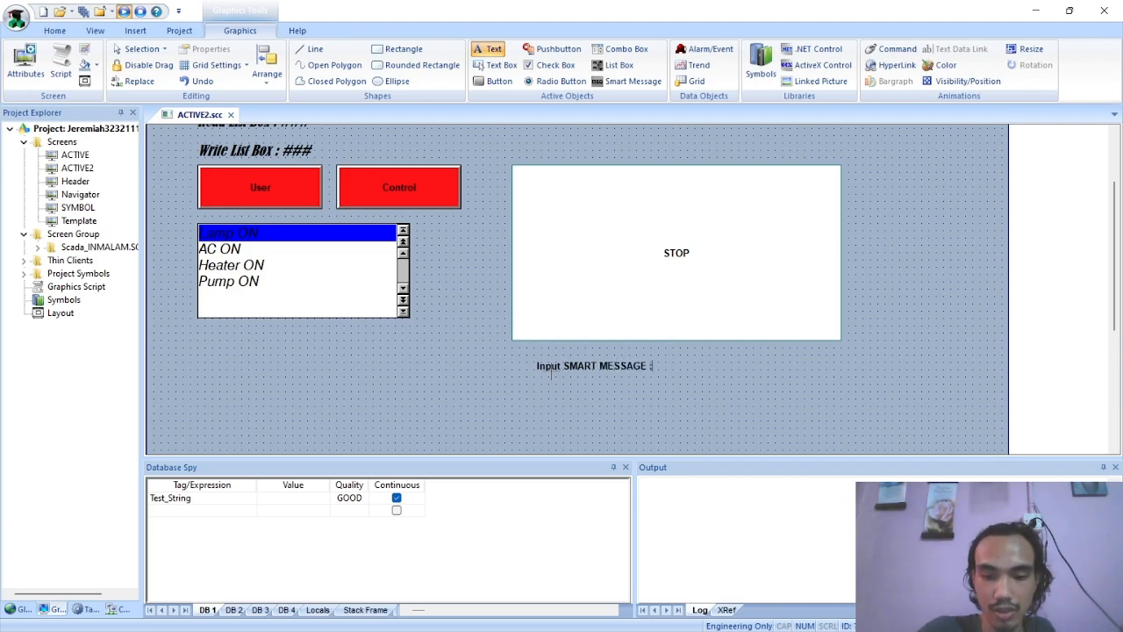
text(###)
click(551, 374)
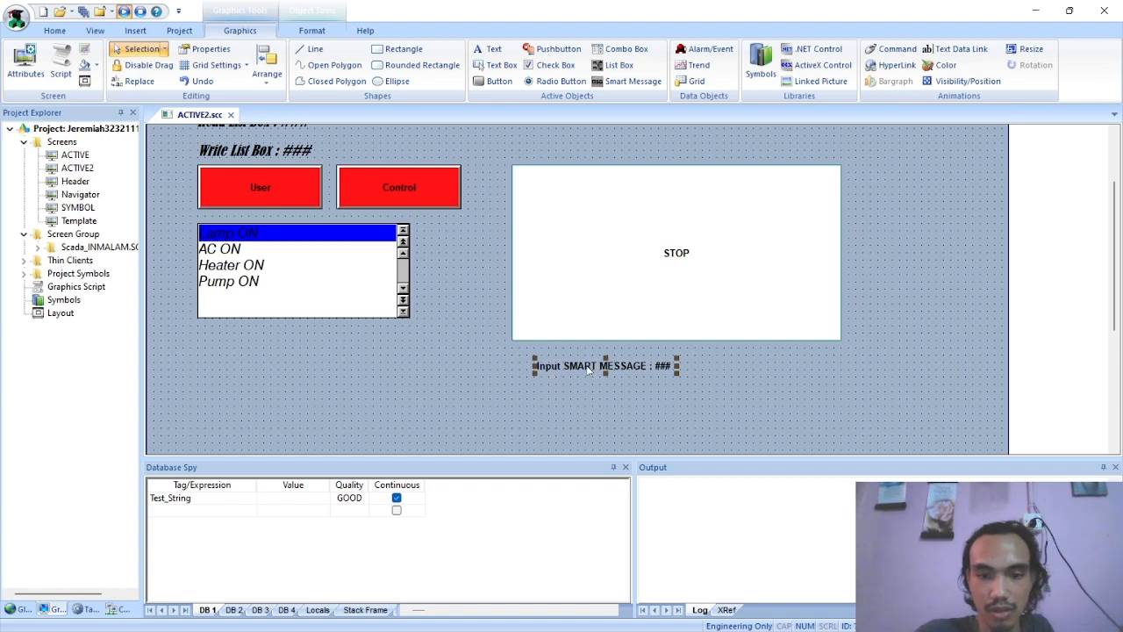
Add a text data link to the Input SMART MESSAGE text and assign the SMARTMESSAGE tag with input enabled
double_click(588, 369)
click(691, 236)
click(704, 273)
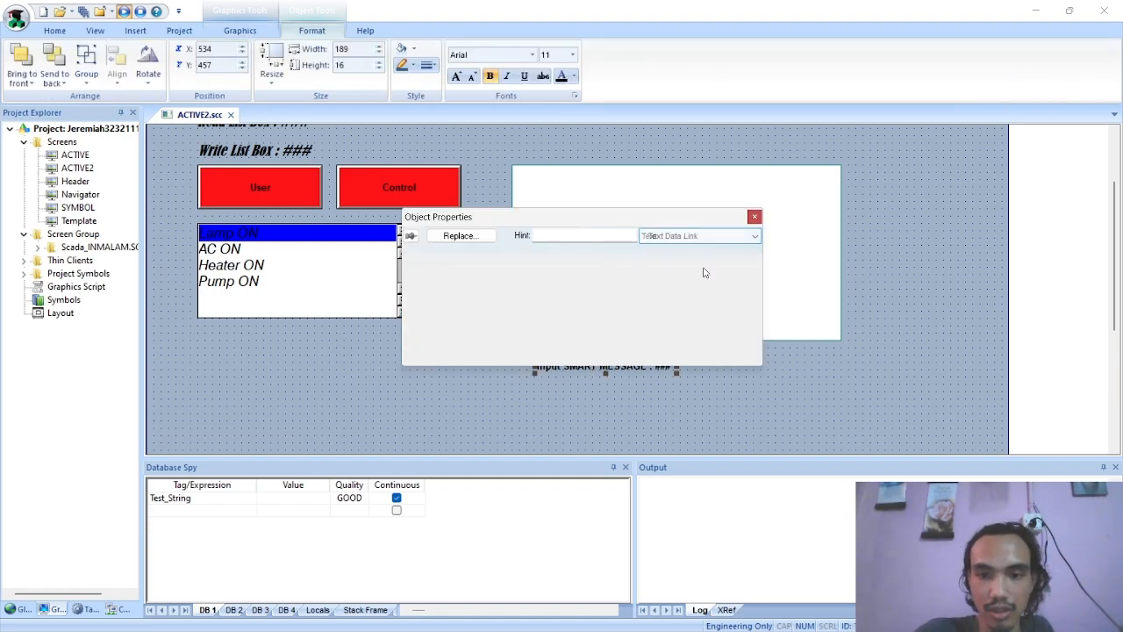
click(610, 277)
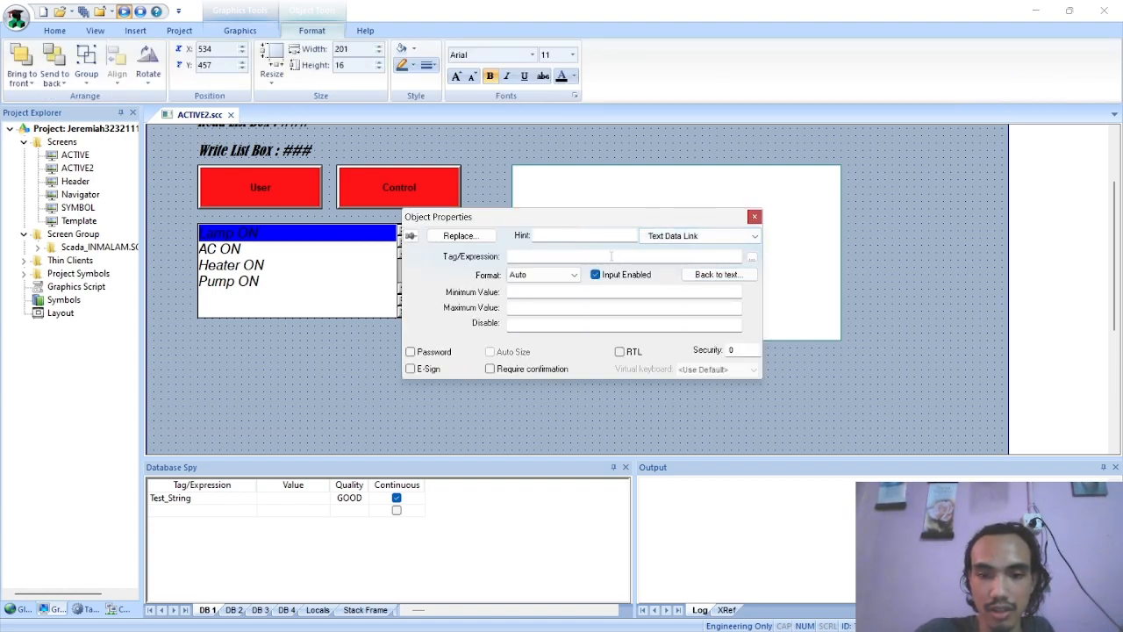
double_click(612, 255)
text(s)
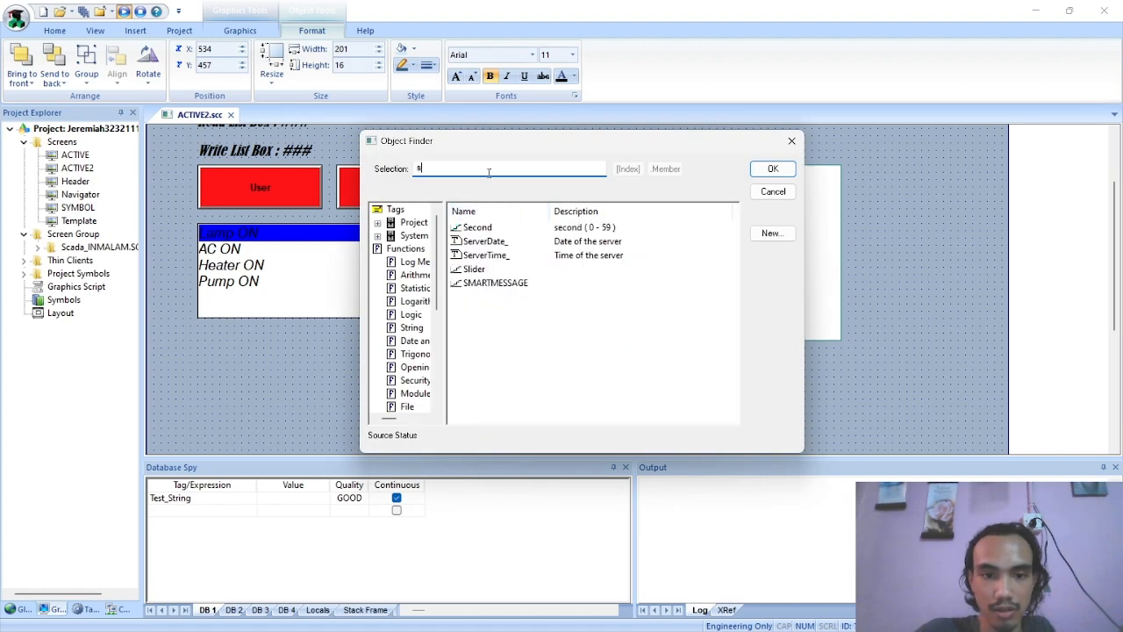
click(494, 284)
click(777, 171)
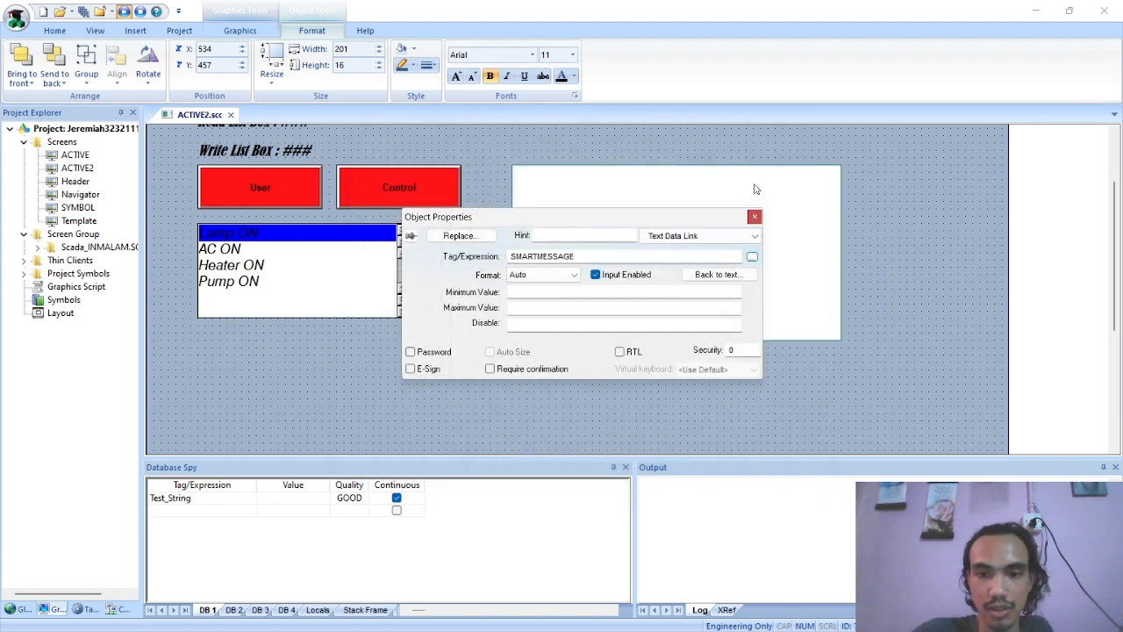
Set the Input SMART MESSAGE text's font to Berlin Sans FB, Oblique, size 14, and move the text to about X 510, Y 450
click(667, 236)
click(651, 249)
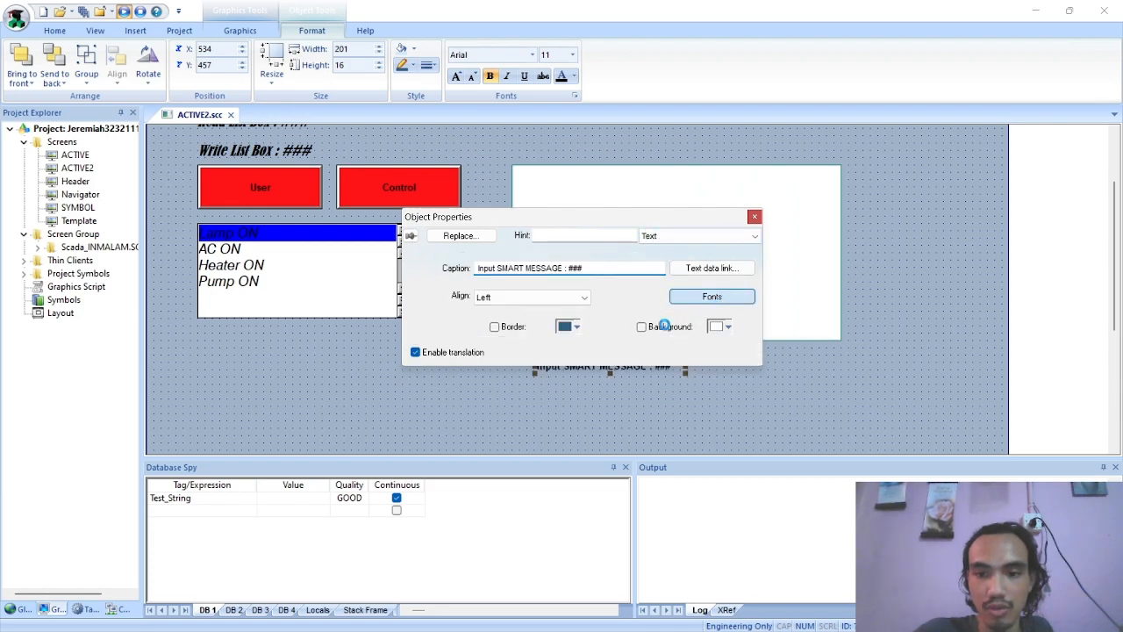
click(707, 297)
scroll(461, 274, down, 2)
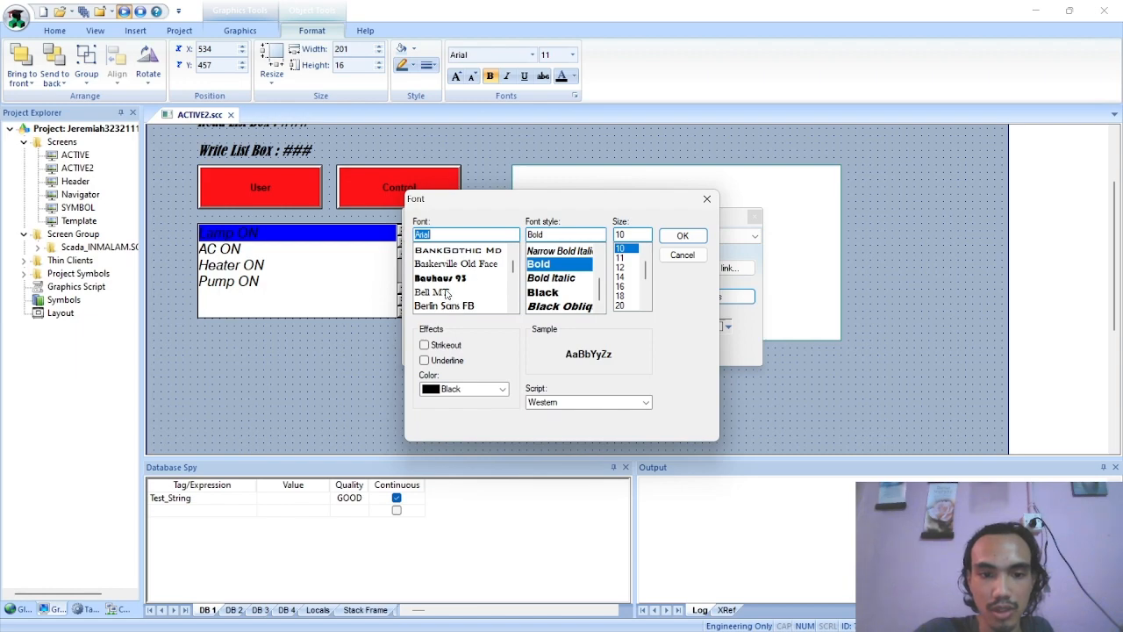
click(443, 305)
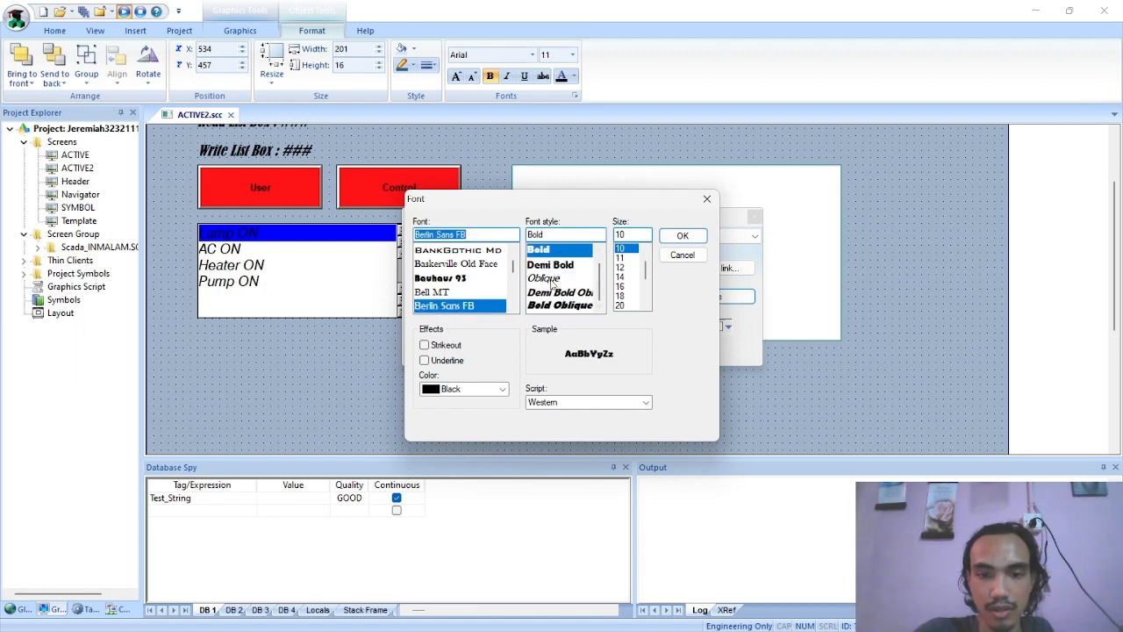
click(550, 279)
click(622, 277)
click(683, 235)
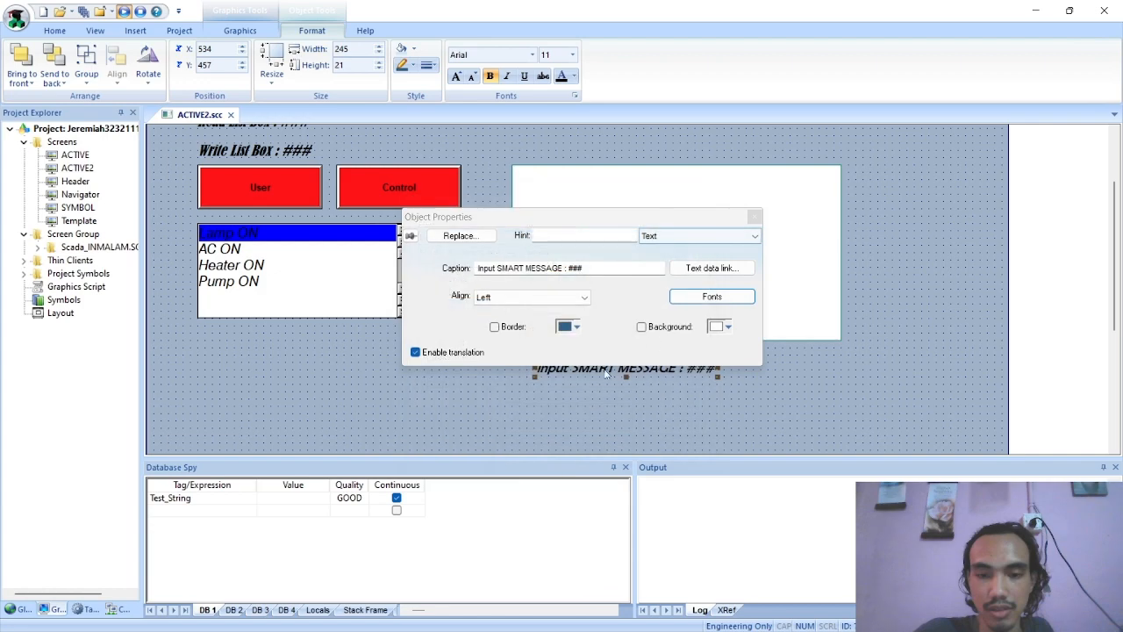
click(754, 216)
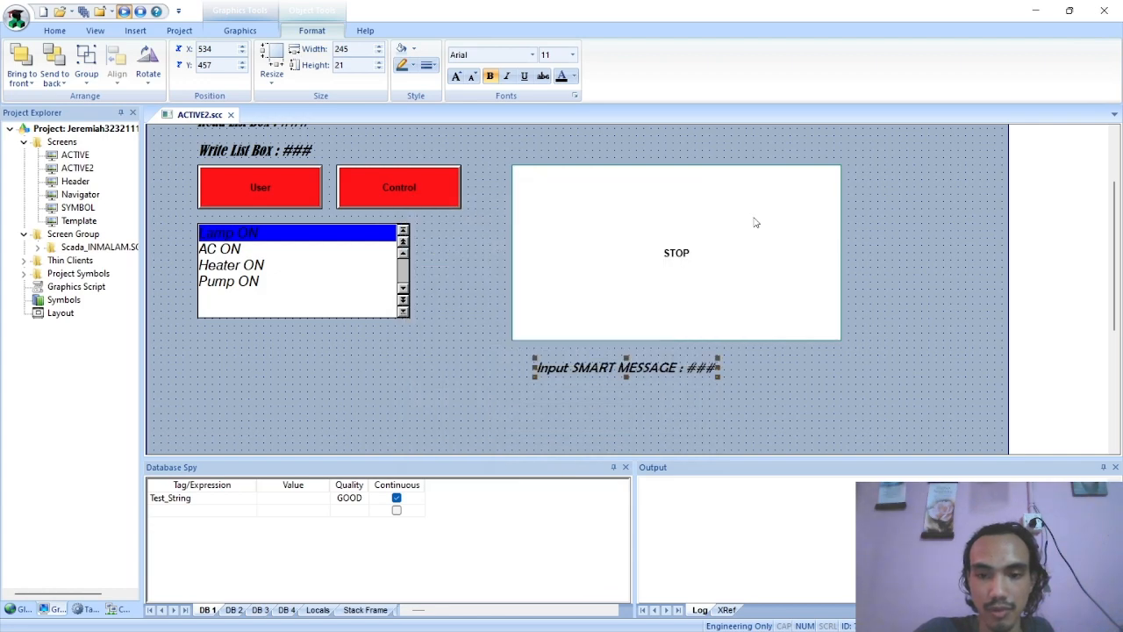
drag(631, 373, 614, 369)
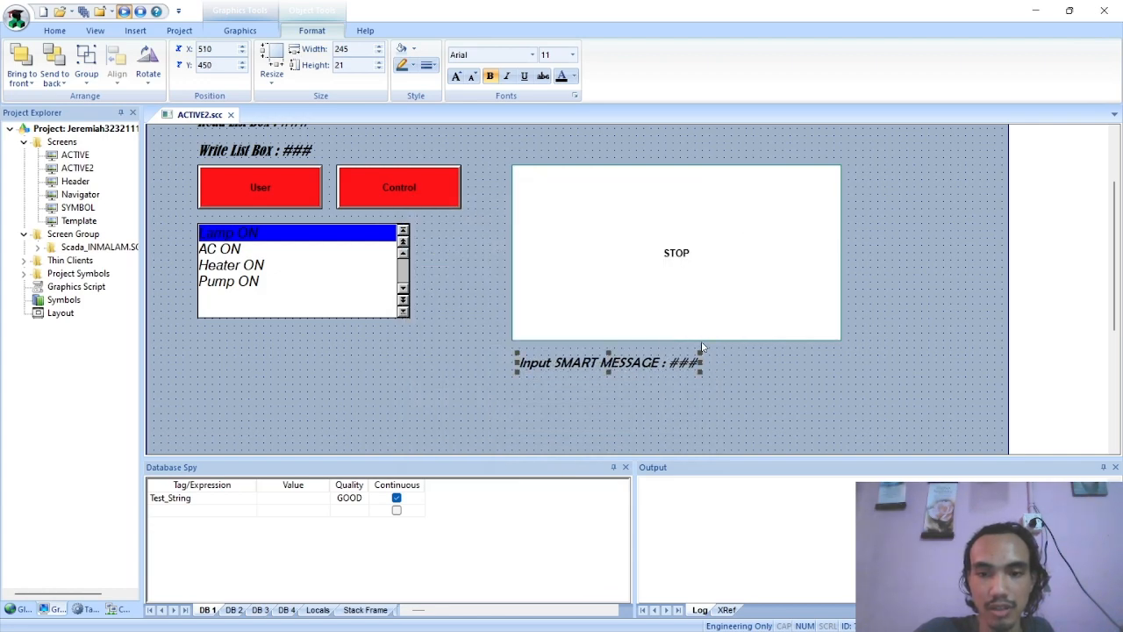
Check the PDF's Smart Message pages, save the ACTIVE2 screen and run the project
scroll(696, 343, up, 1)
key(alt+Tab)
scroll(491, 275, up, 1)
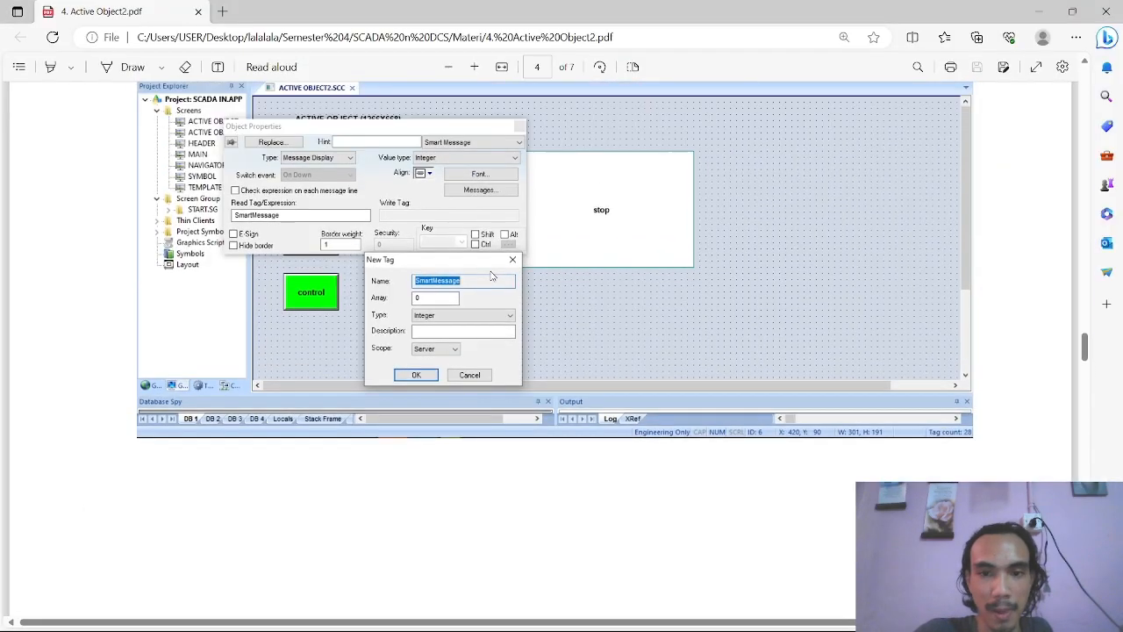
scroll(491, 276, up, 5)
key(alt+Tab)
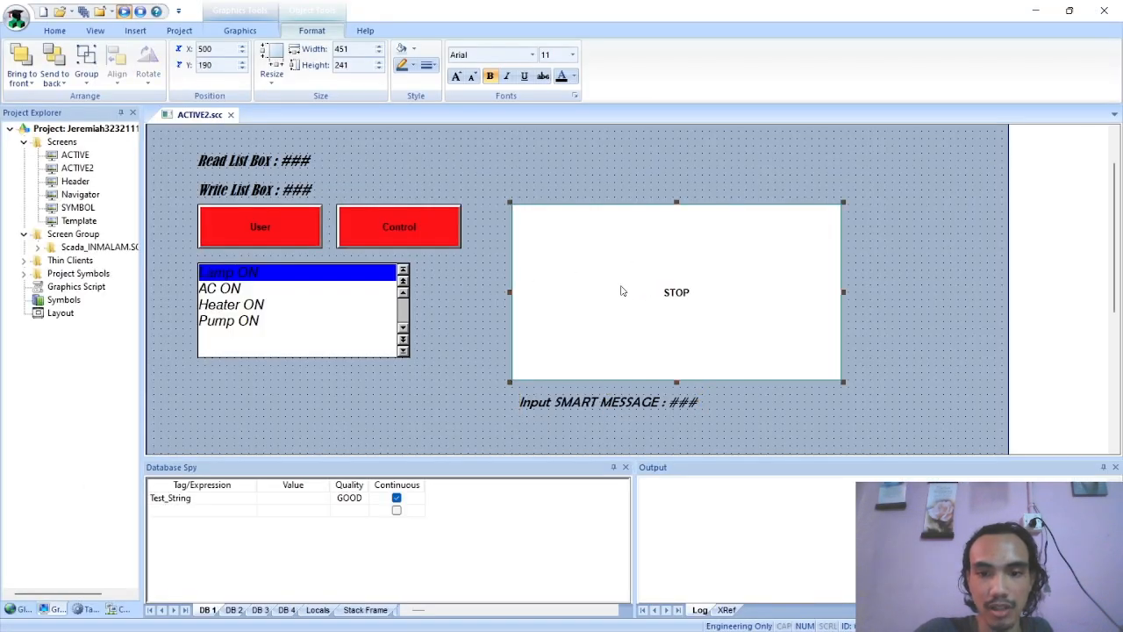
right_click(194, 116)
click(207, 125)
click(125, 12)
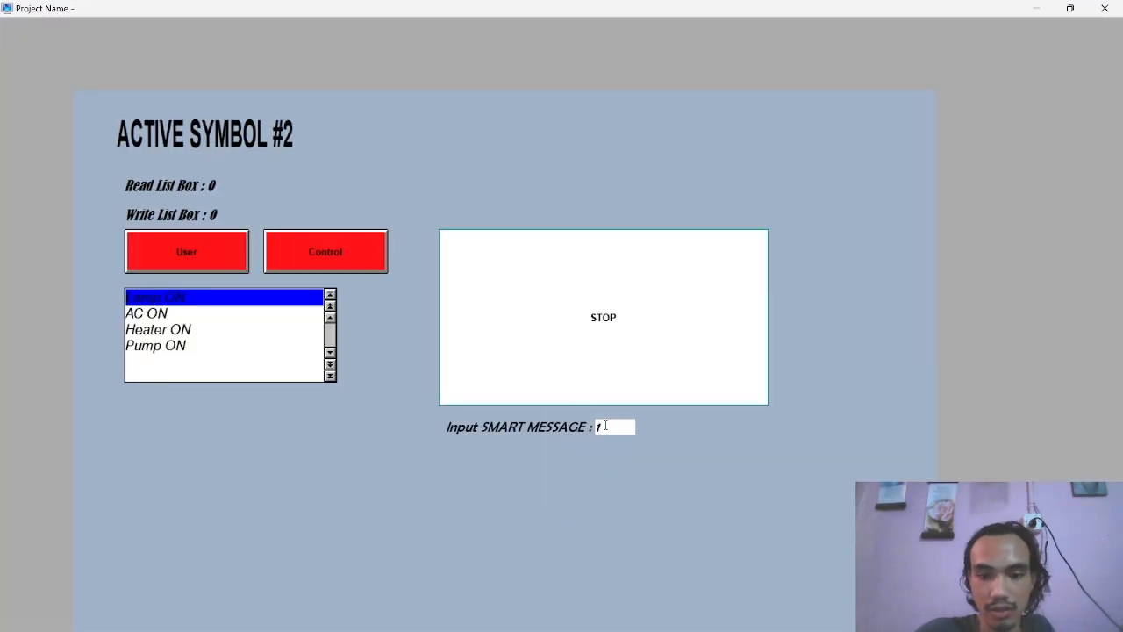
Test the Smart Message in the running project by entering 3, 4, 1 and 2 as the Input SMART MESSAGE value
key(BackSpace)
text(3)
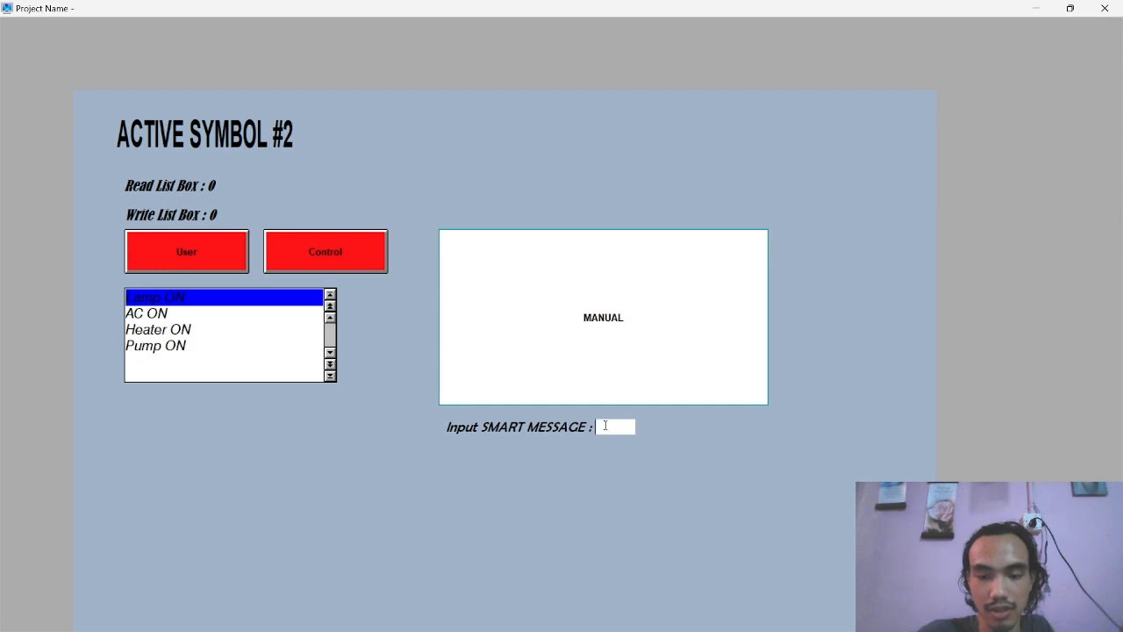
text(4)
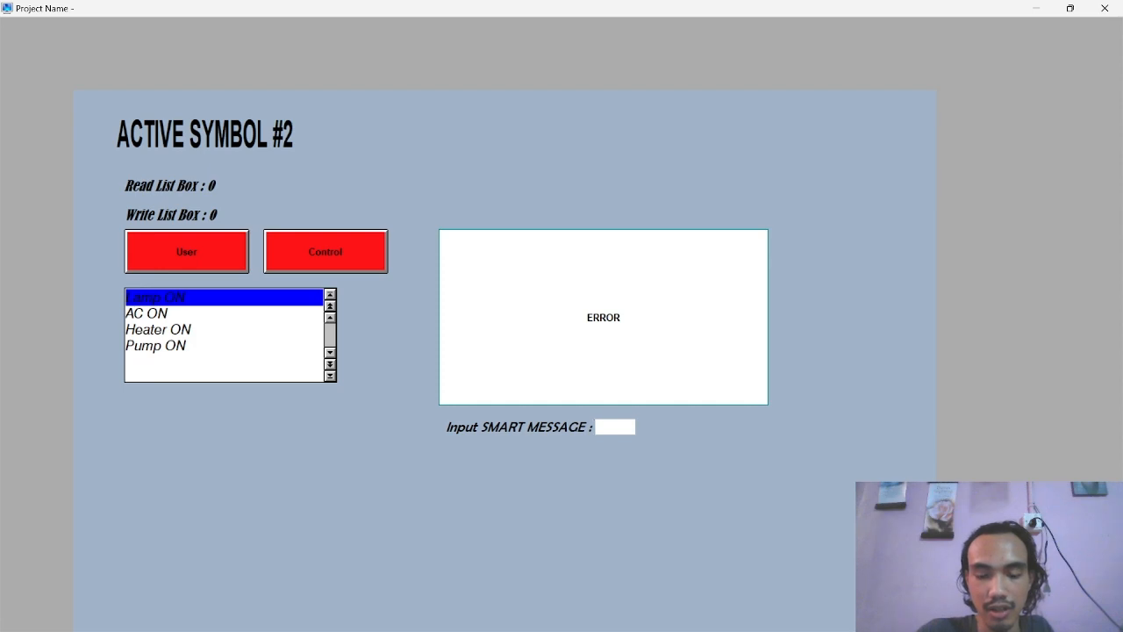
text(1)
key(Return)
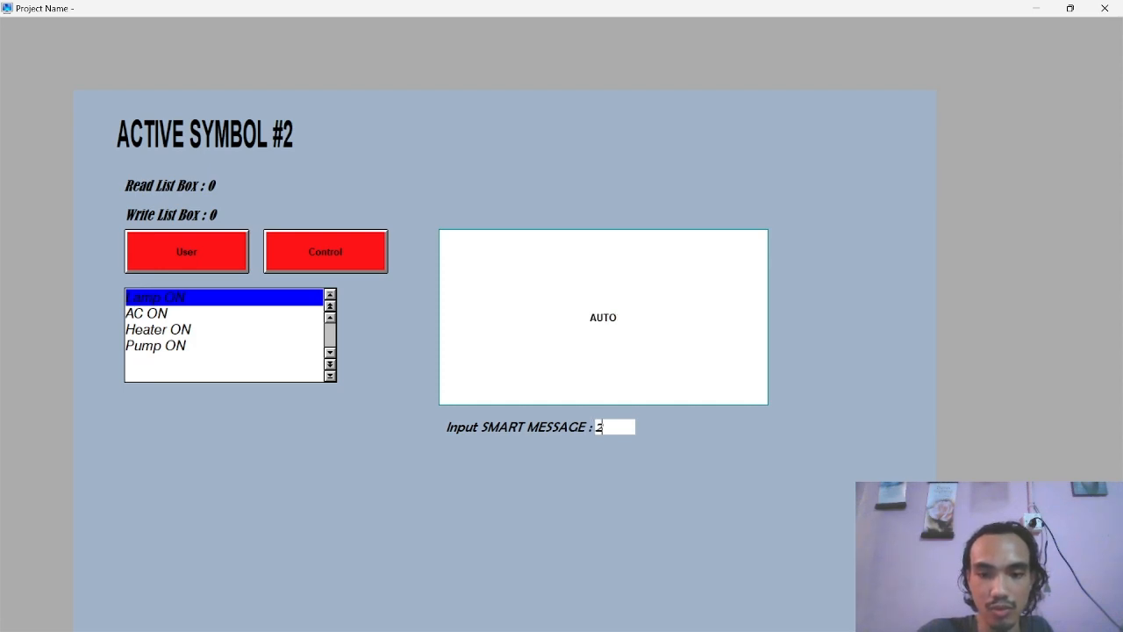
key(Return)
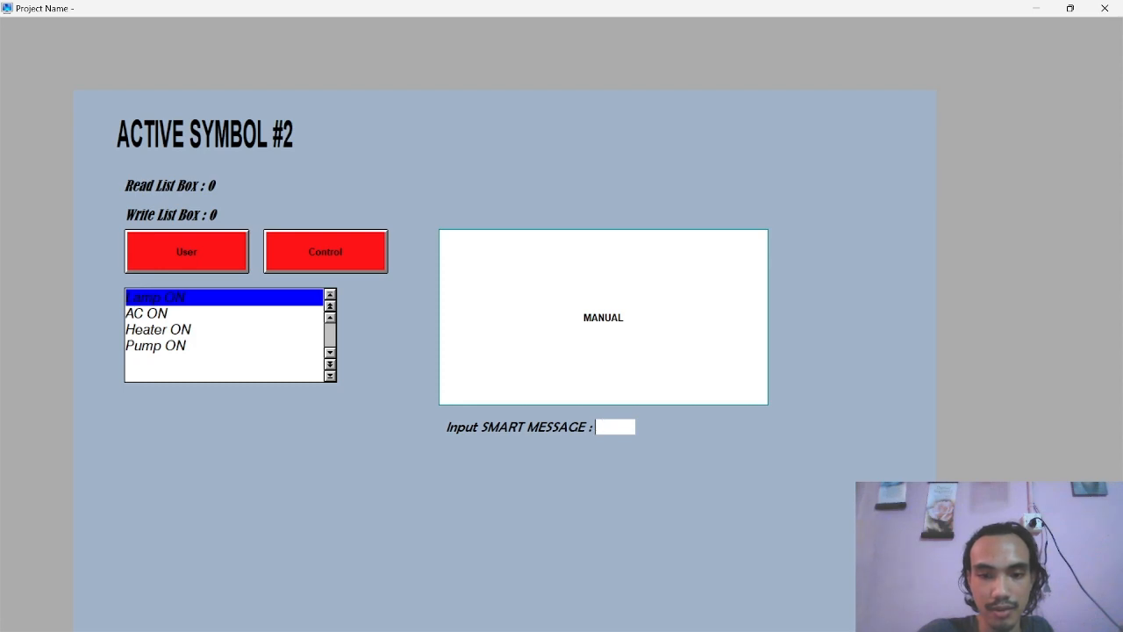
Switch to the PDF and examine the state values in the page 4 message configuration
key(alt+Tab)
key(alt+Tab)
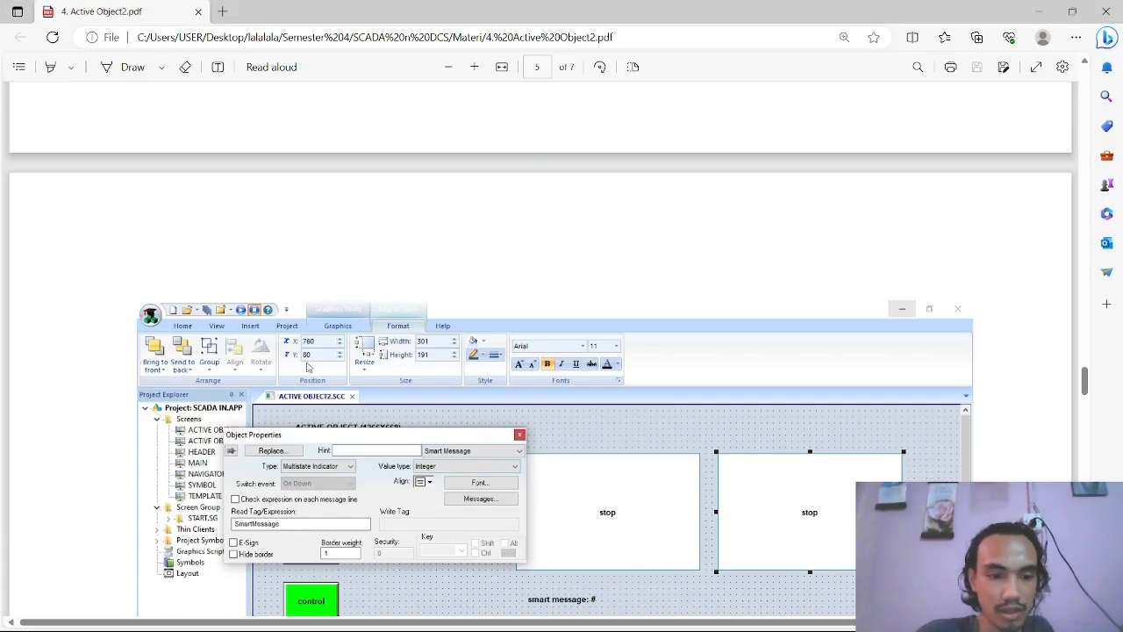
scroll(308, 367, up, 10)
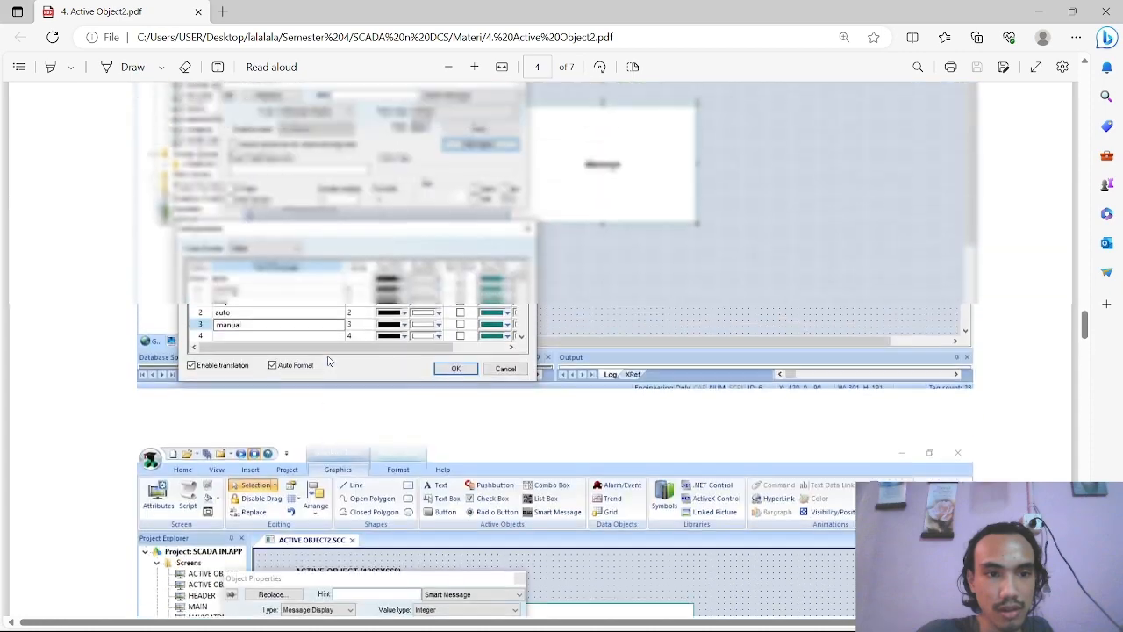
scroll(281, 360, up, 1)
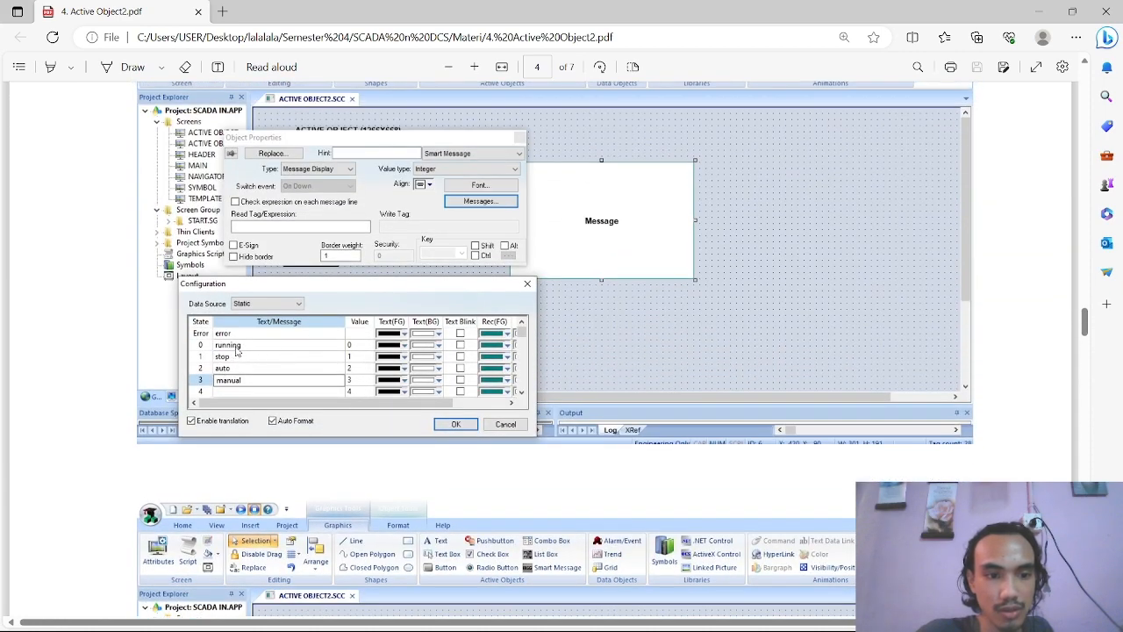
Return to the running project and test the Smart Message with the values 0, 1, 3 and 354
key(alt+Tab)
click(614, 419)
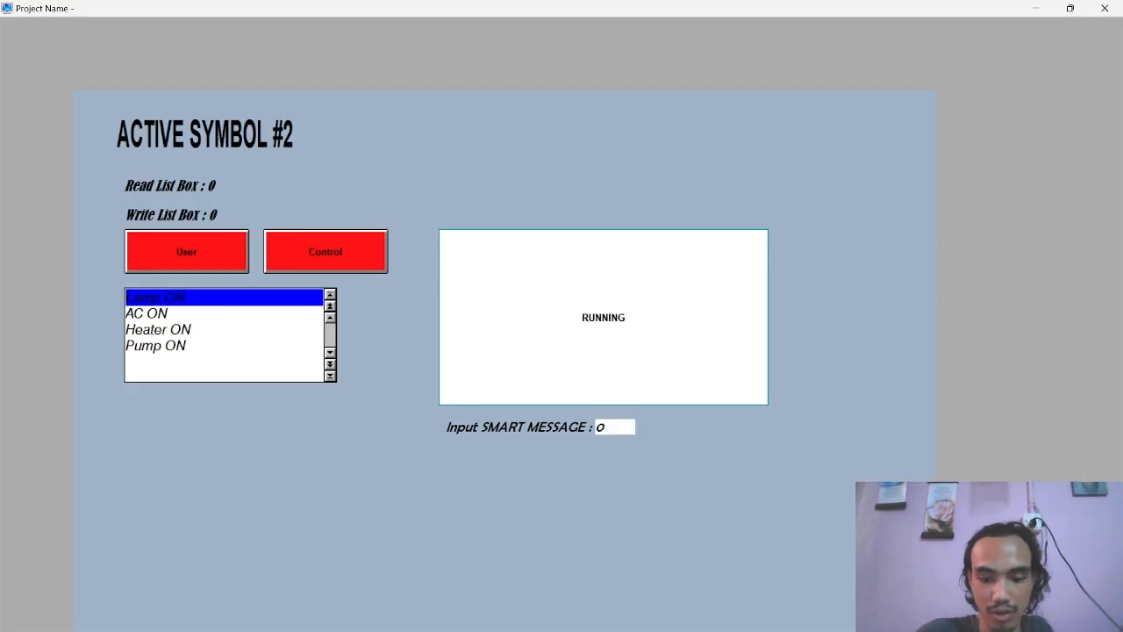
key(Return)
text(1)
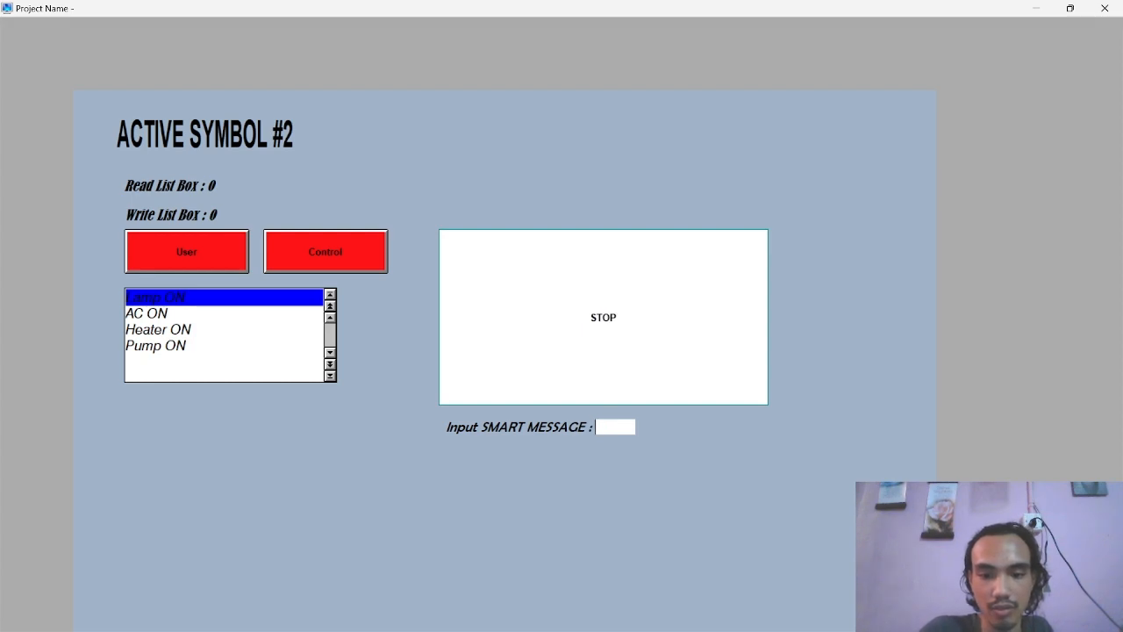
key(Return)
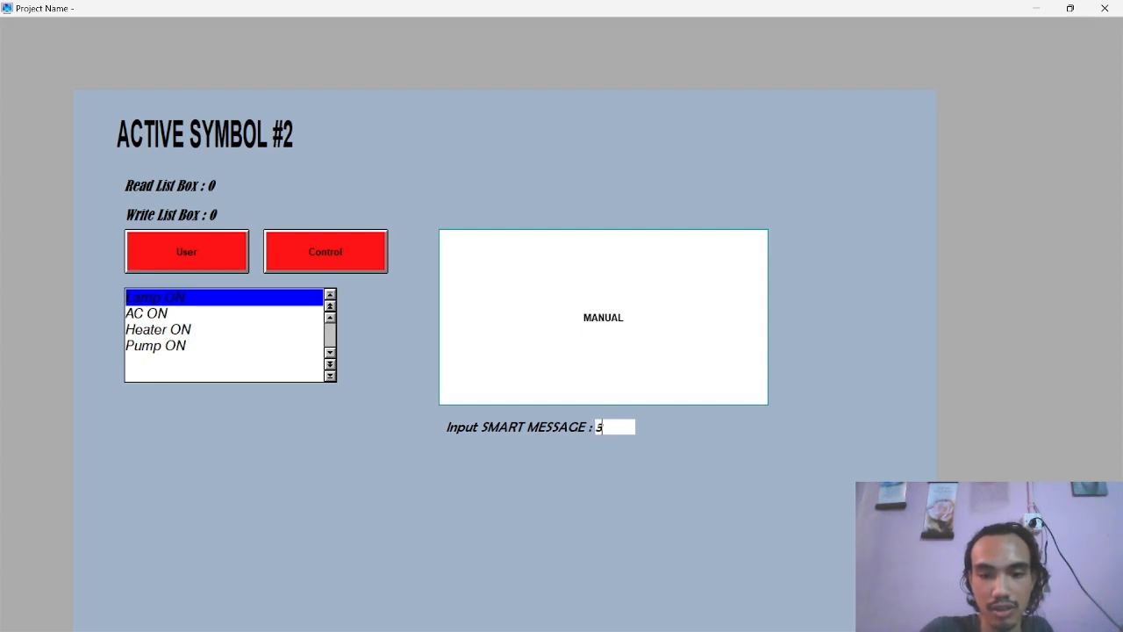
text(54)
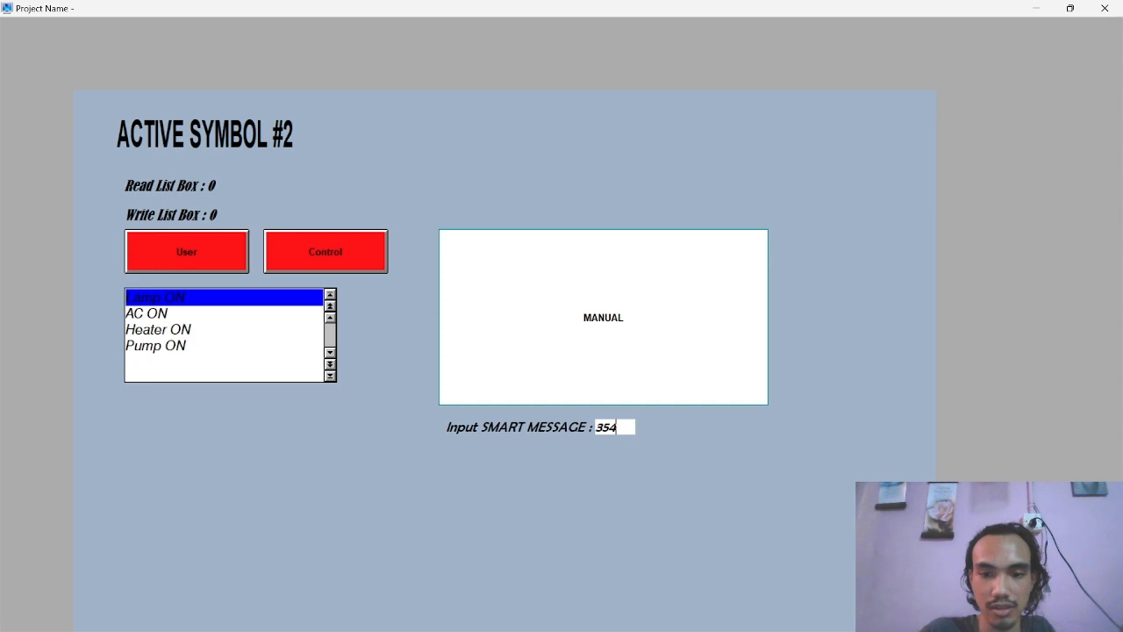
key(Return)
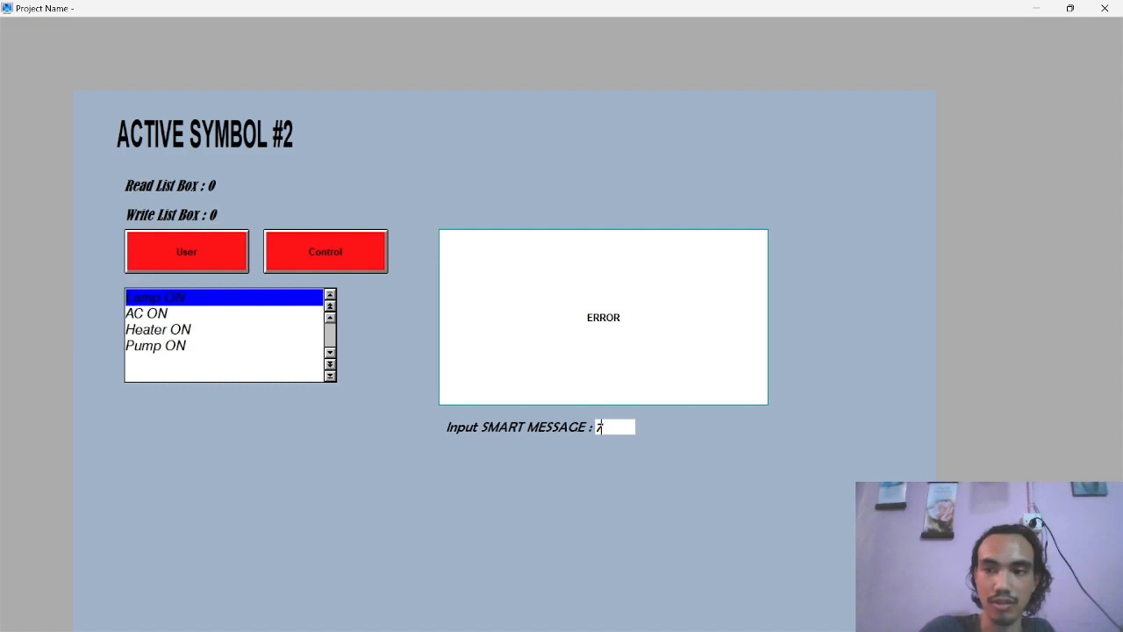
Study the second Smart Message example on page 5 of the PDF and return to the ACTIVE2 screen editor
key(alt+Tab)
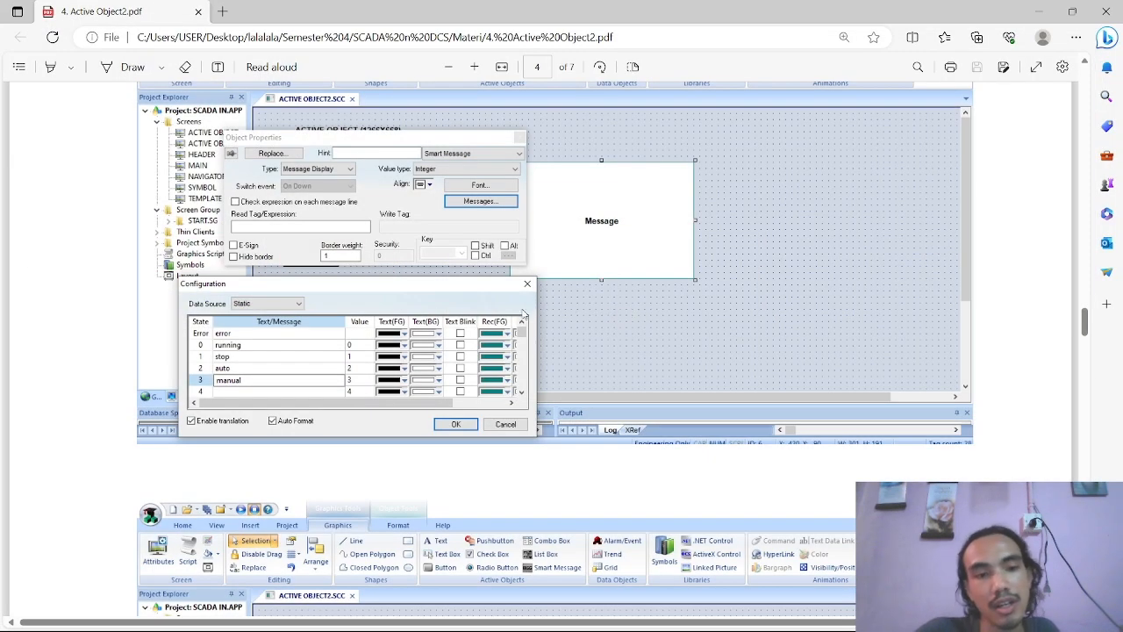
scroll(544, 324, down, 10)
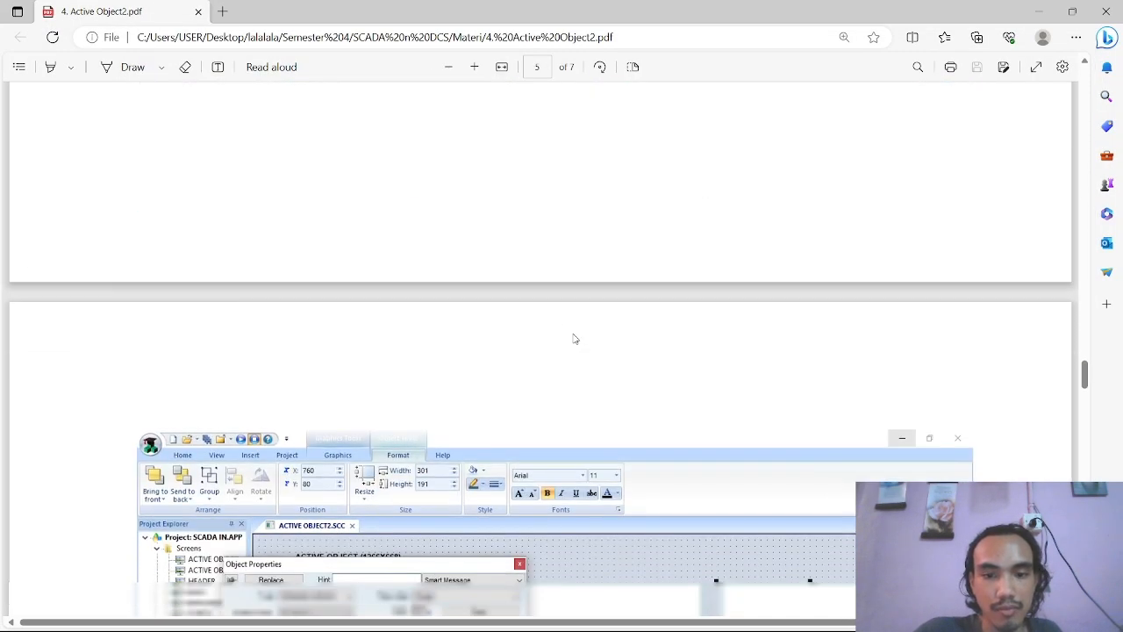
scroll(574, 339, down, 5)
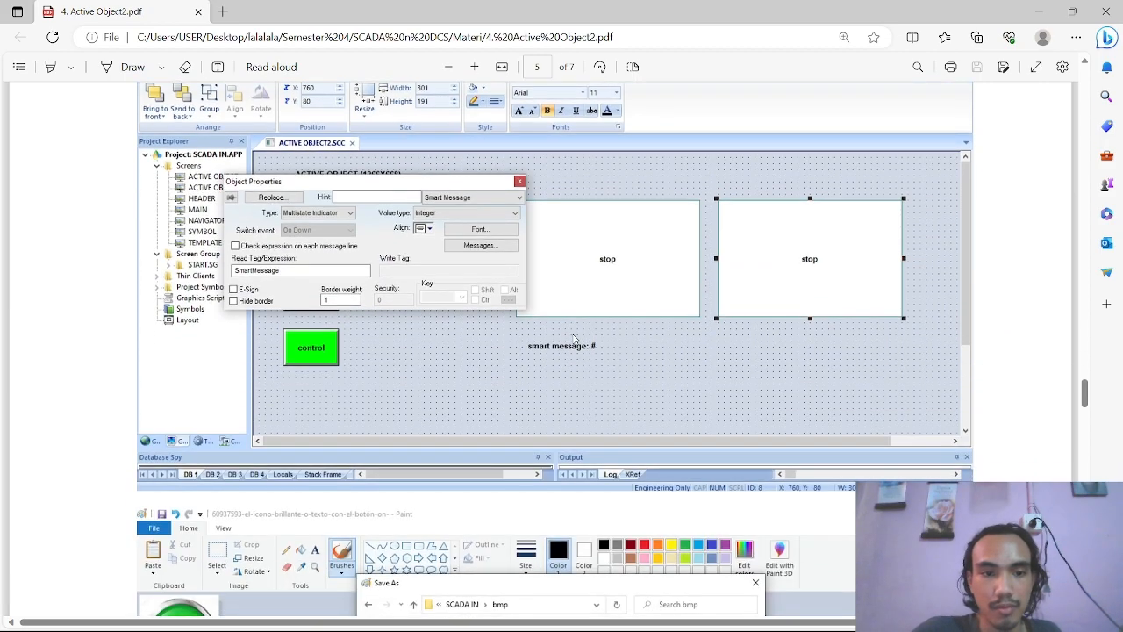
scroll(574, 339, up, 8)
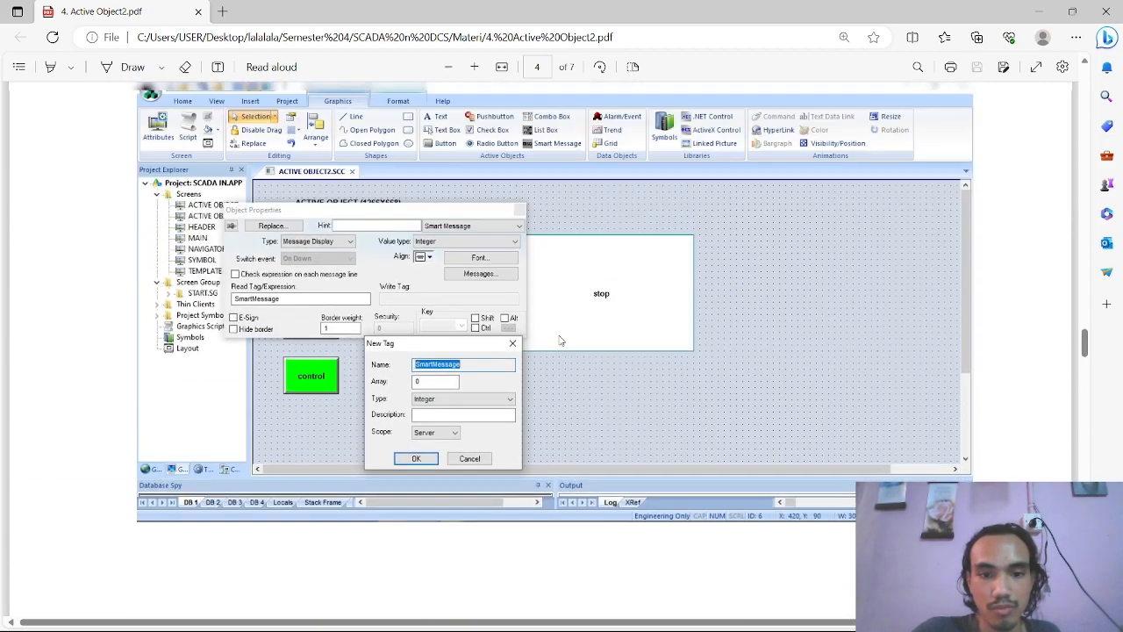
scroll(469, 353, down, 8)
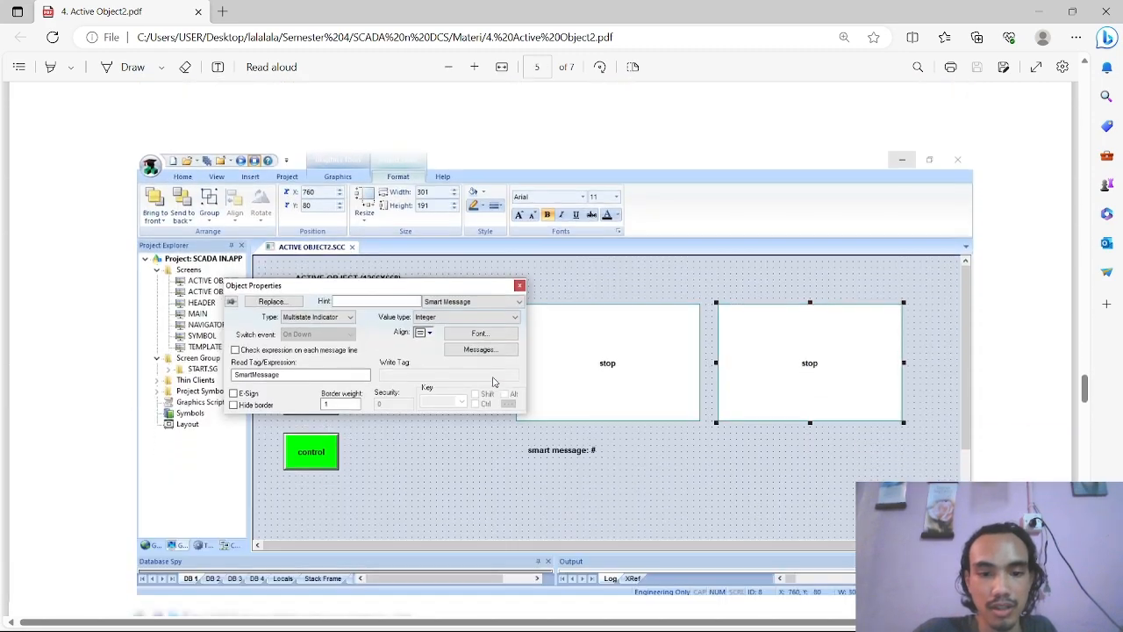
key(alt+Tab)
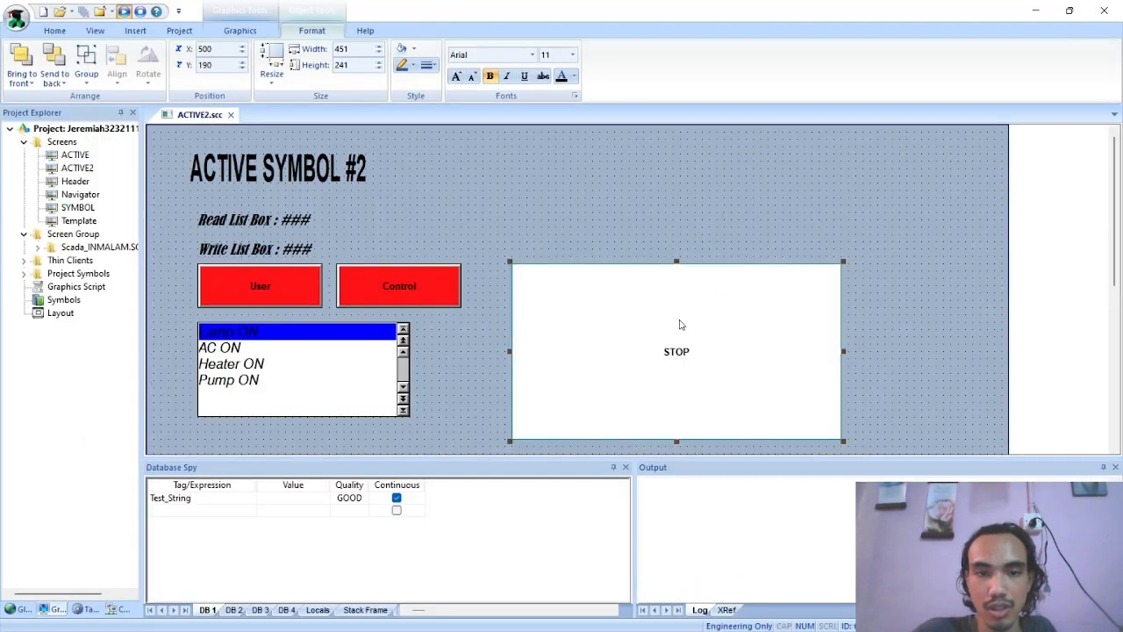
scroll(681, 324, down, 1)
click(251, 33)
click(632, 81)
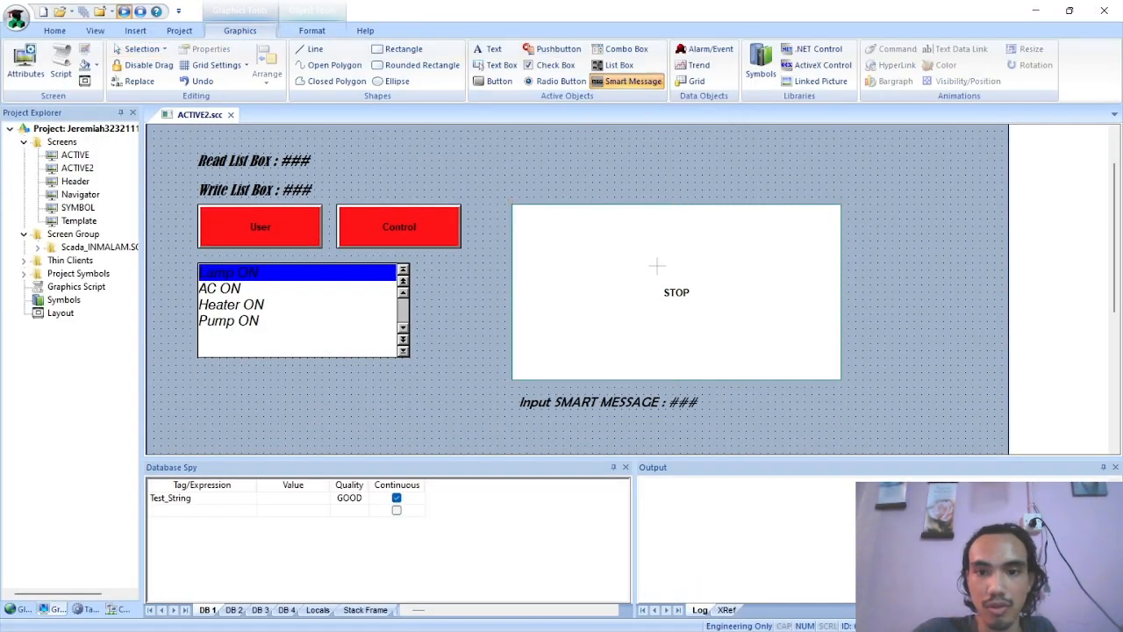
scroll(659, 295, down, 3)
scroll(658, 295, up, 2)
scroll(397, 290, down, 5)
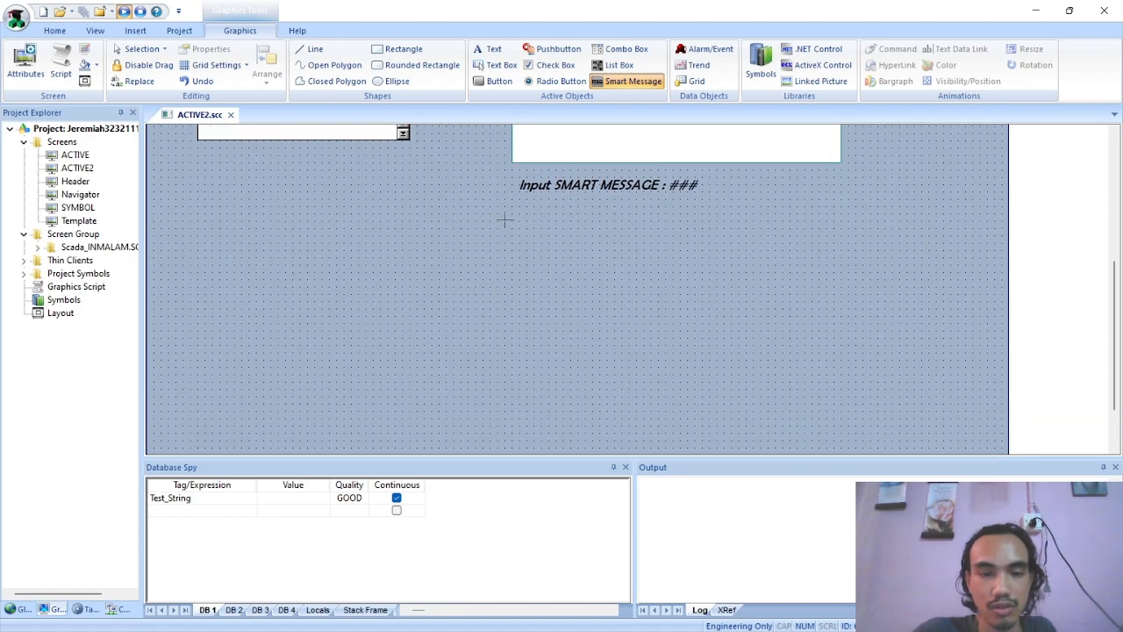
scroll(692, 284, up, 5)
scroll(699, 290, down, 3)
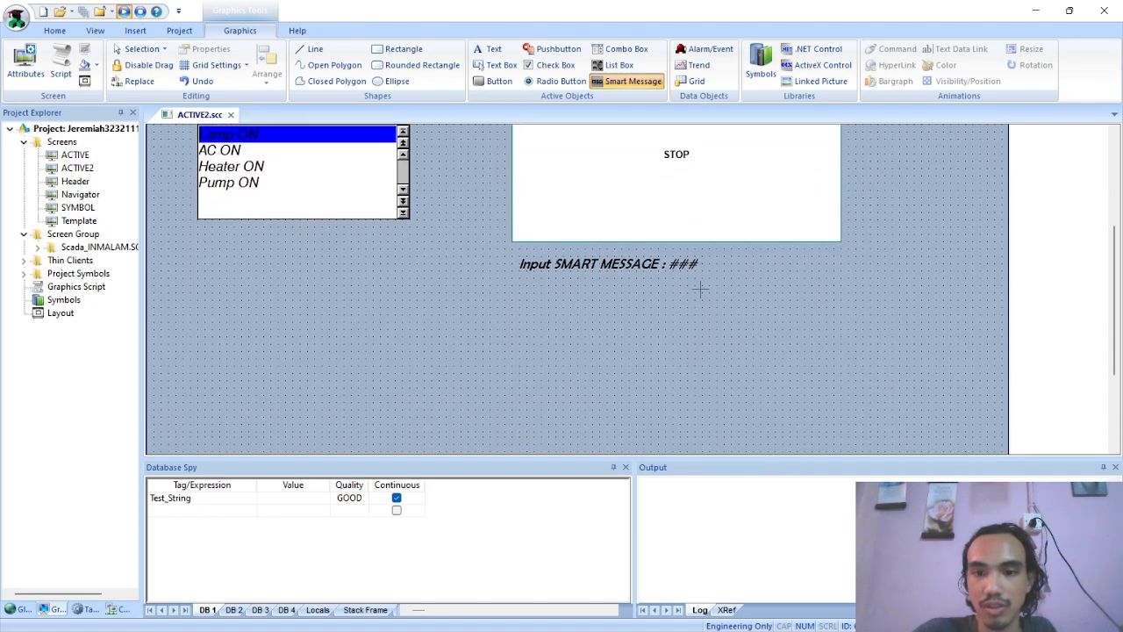
scroll(700, 290, down, 2)
mouse_move(519, 226)
mouse_down()
mouse_move(848, 322)
mouse_move(842, 426)
mouse_up()
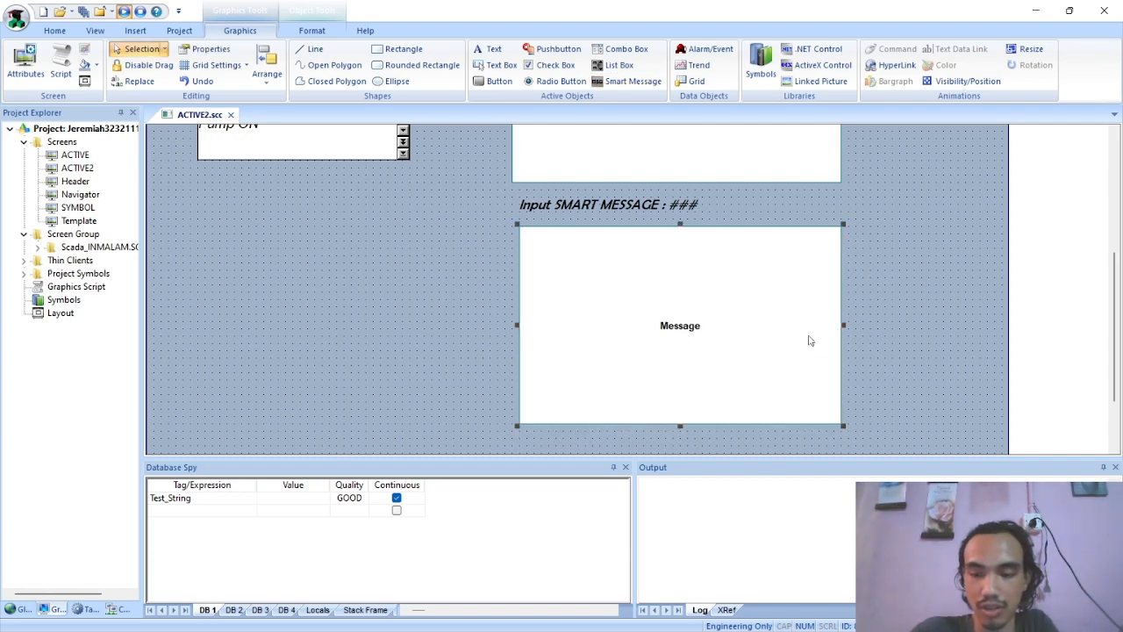
key(Delete)
Duplicate the existing STOP Smart Message object and move the copy into the free area lower on the screen
click(782, 168)
key(ctrl+v)
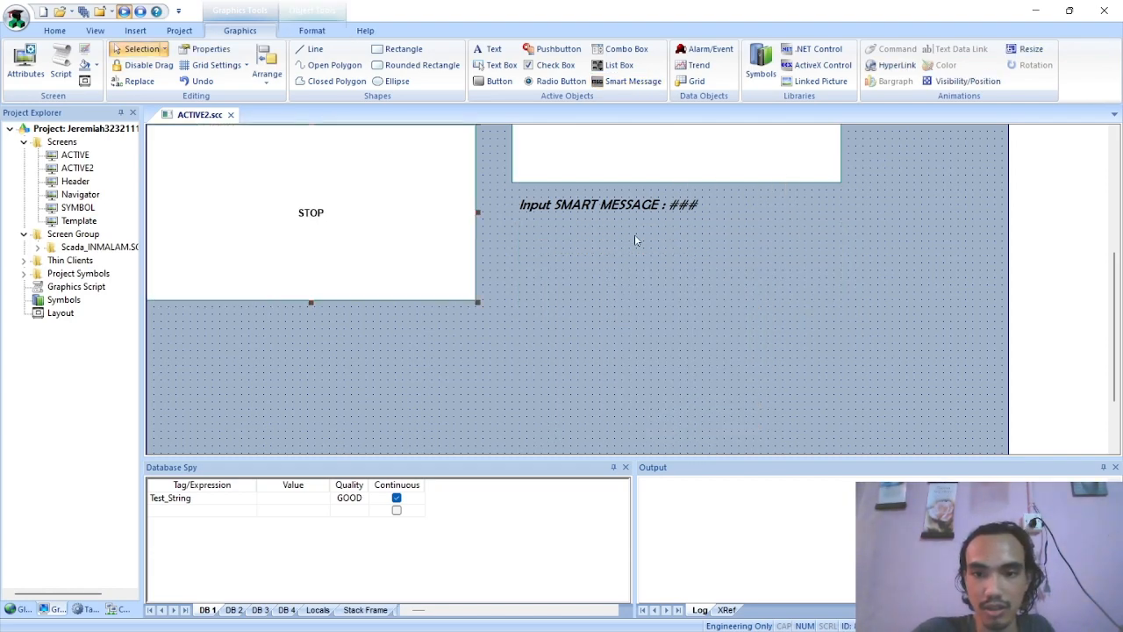
scroll(426, 257, up, 2)
drag(389, 281, 724, 375)
Arrange the two Smart Message objects side by side below the list box, place the input text above, and check the left object's properties
drag(557, 238, 286, 253)
drag(656, 304, 375, 320)
drag(665, 171, 700, 390)
double_click(393, 361)
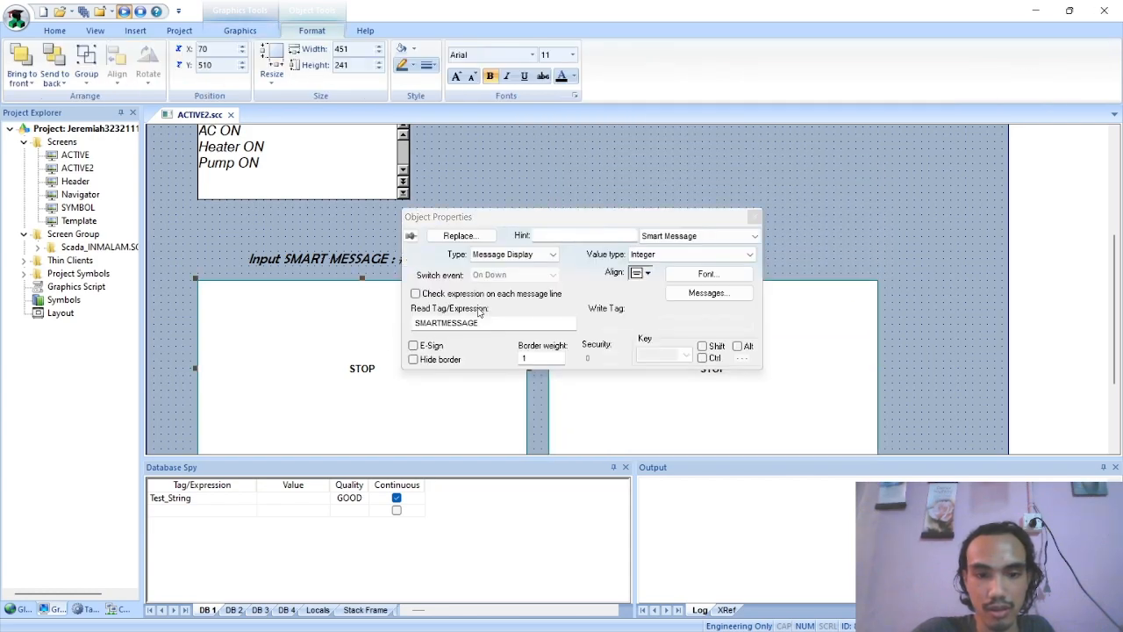
click(753, 218)
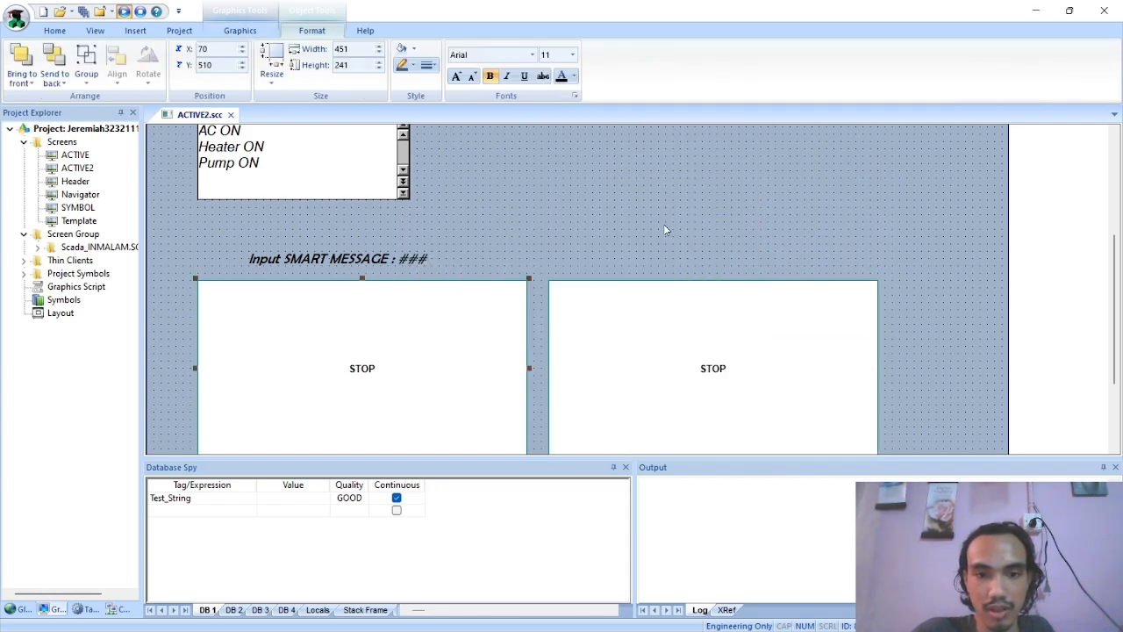
Centre the Input SMART MESSAGE text above the two Smart Message objects and move the right-hand object to X 590, Y 520
scroll(685, 206, up, 1)
scroll(675, 241, down, 3)
drag(359, 206, 564, 207)
drag(601, 291, 658, 308)
click(497, 308)
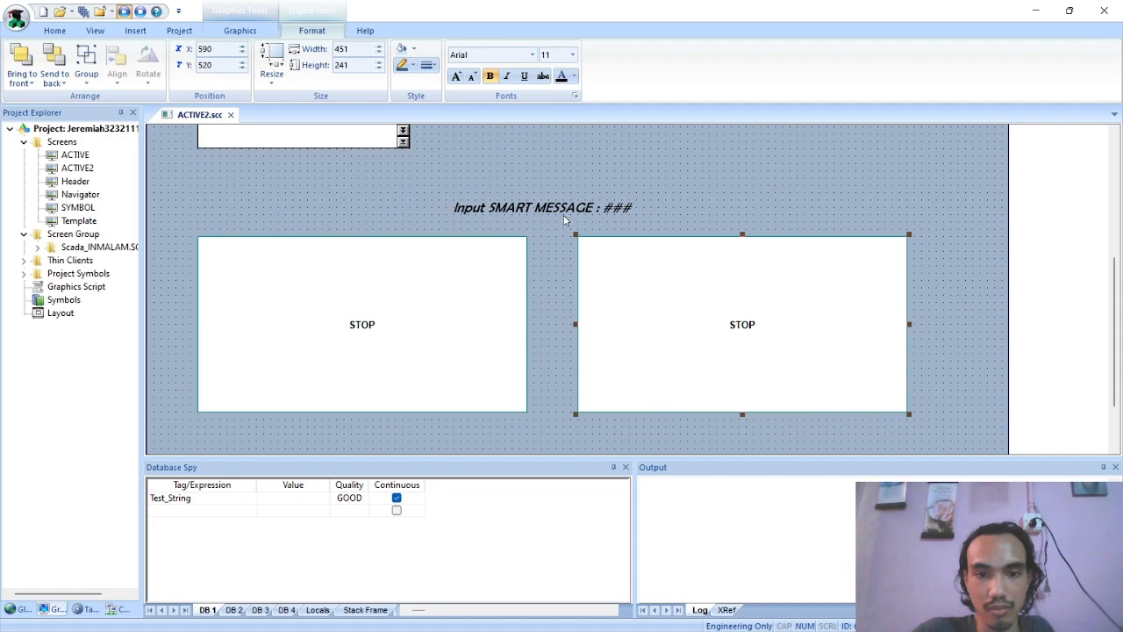
Nudge the Input SMART MESSAGE text slightly right and down so it sits centred above the two Smart Message objects
drag(569, 220, 577, 227)
click(716, 205)
scroll(785, 242, down, 3)
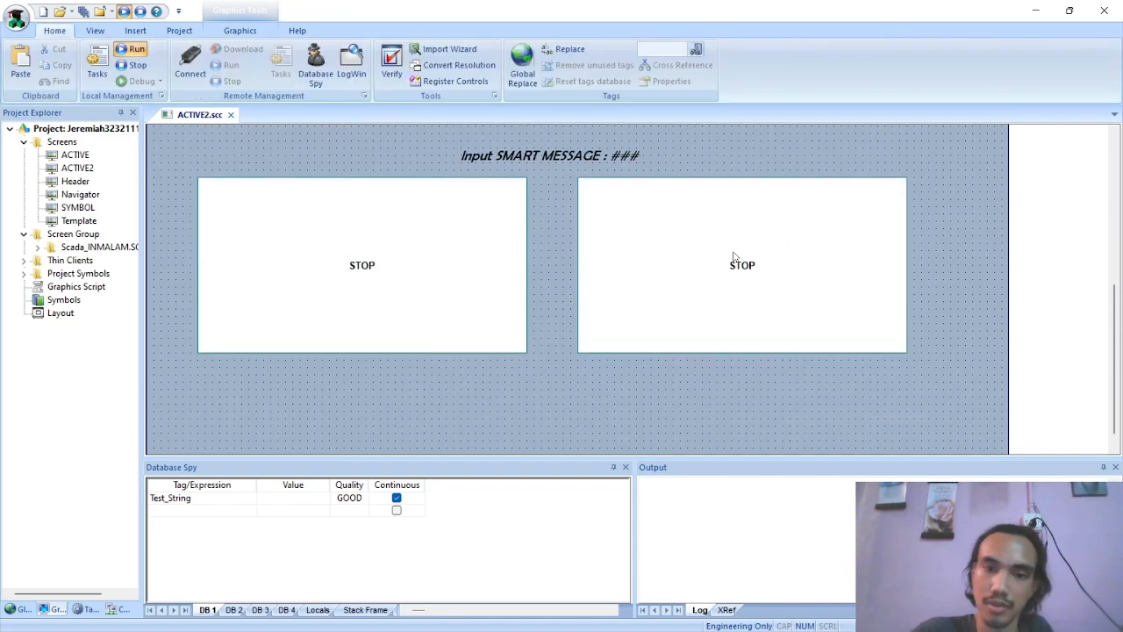
Open the properties of the right-hand Smart Message object and set its type to Multistate Indicator
double_click(687, 236)
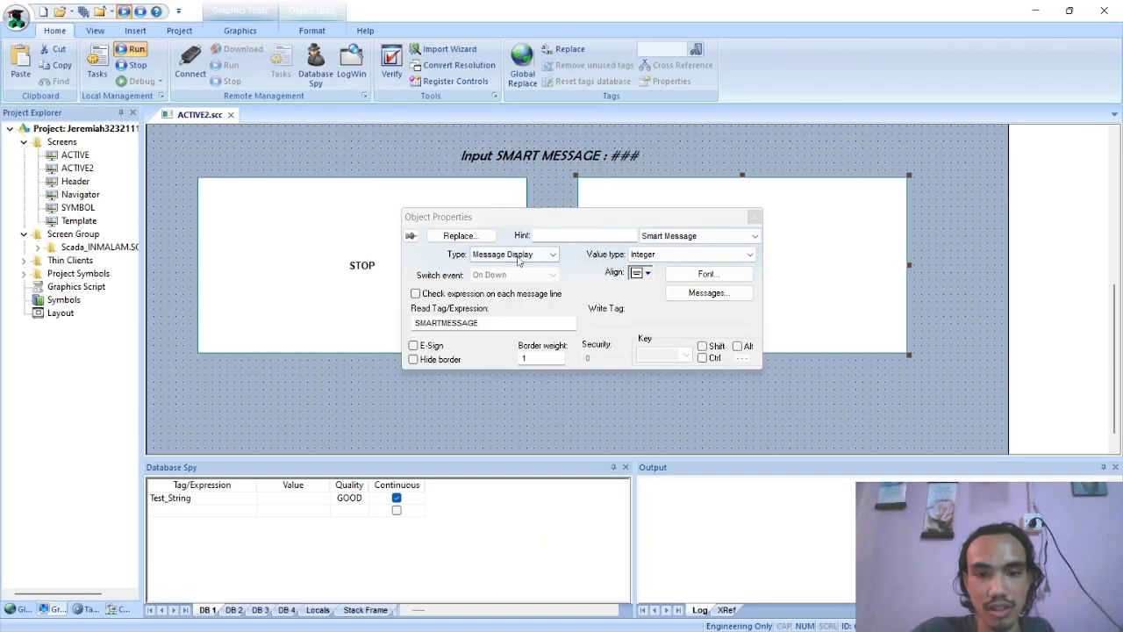
click(544, 254)
click(543, 279)
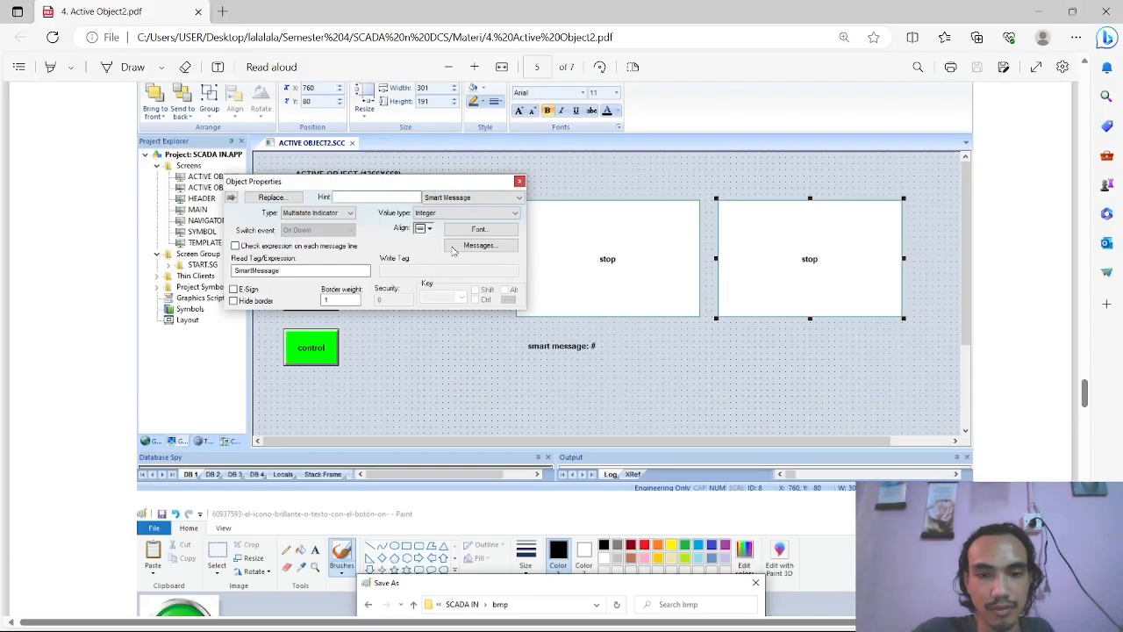
Compare the second Smart Message settings with the example on pages 5 and 6 of the PDF, and return to the screen editor
scroll(453, 251, up, 5)
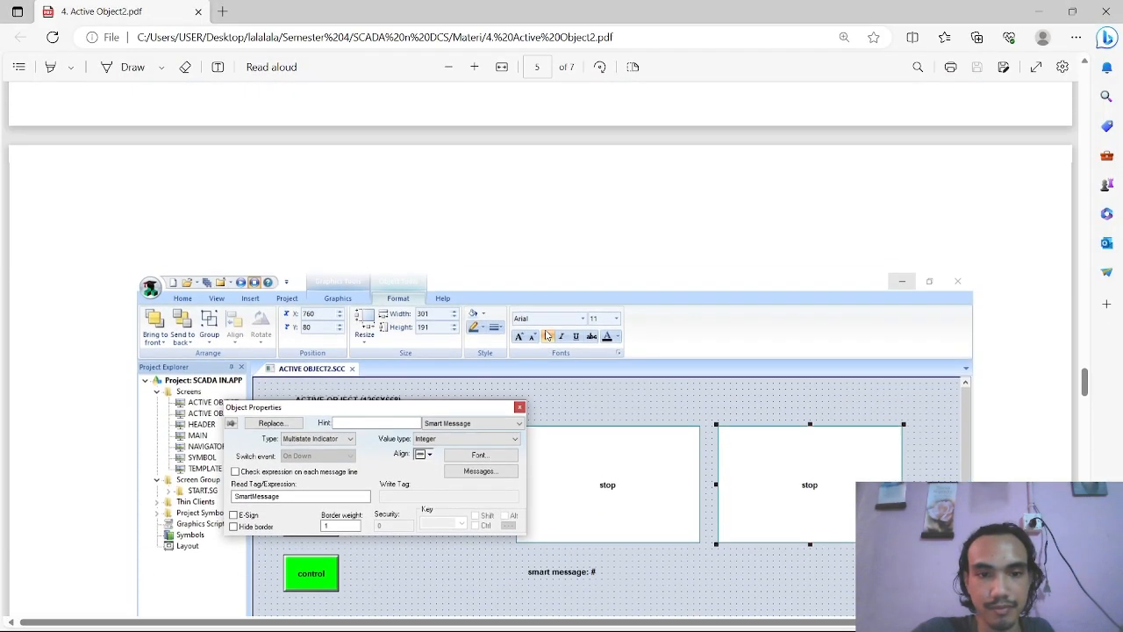
scroll(545, 334, down, 10)
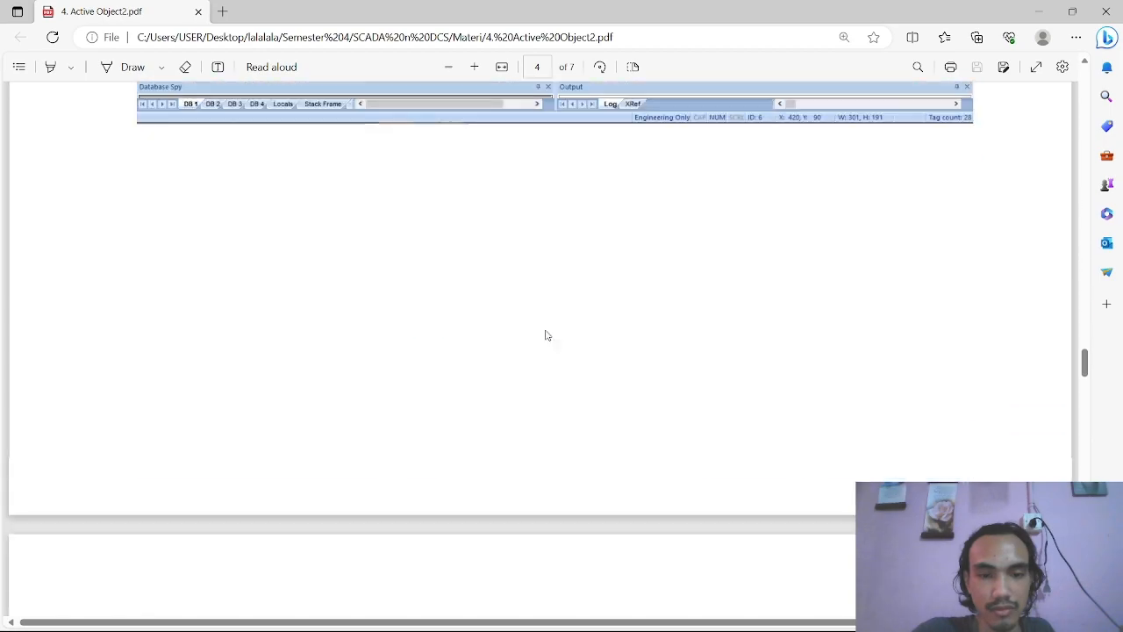
scroll(546, 335, down, 5)
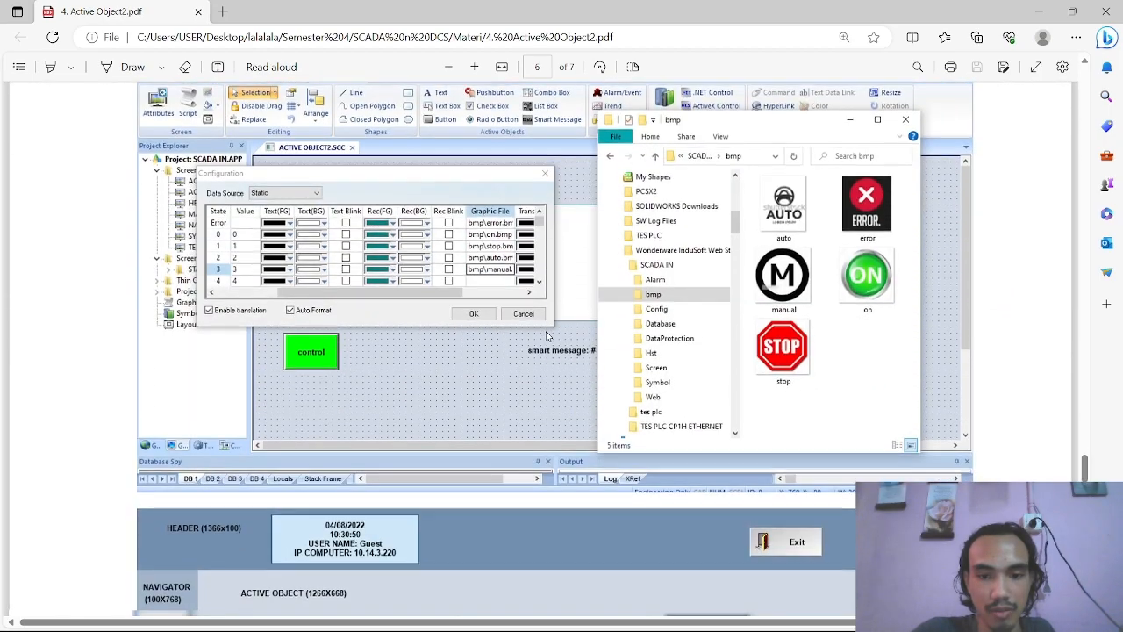
scroll(546, 335, up, 10)
scroll(546, 335, up, 2)
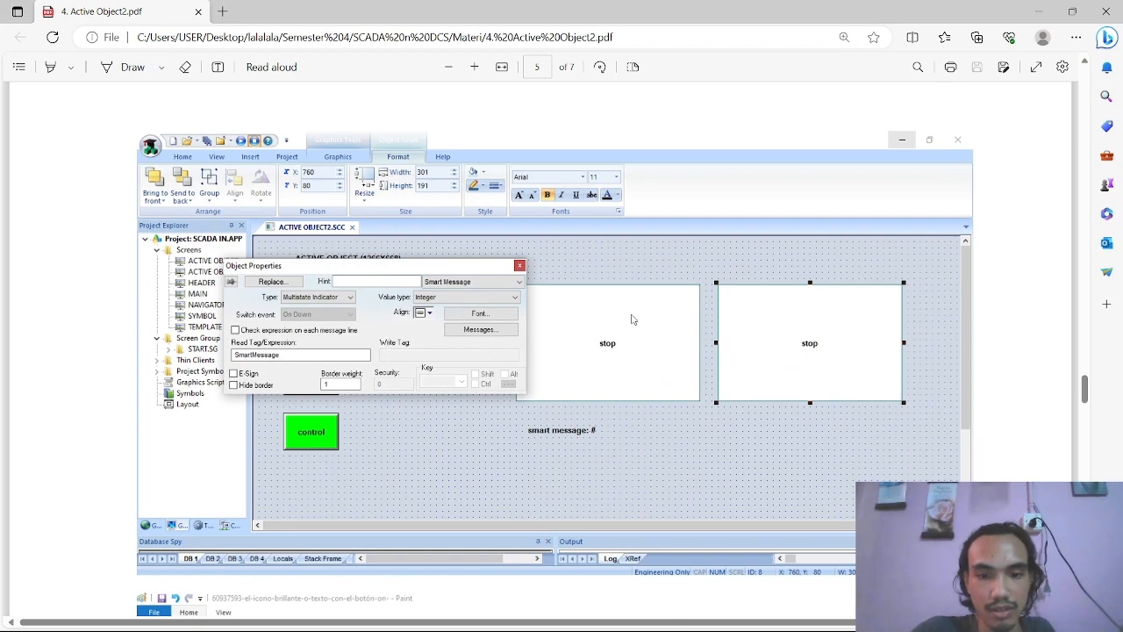
scroll(454, 351, up, 9)
scroll(620, 369, down, 9)
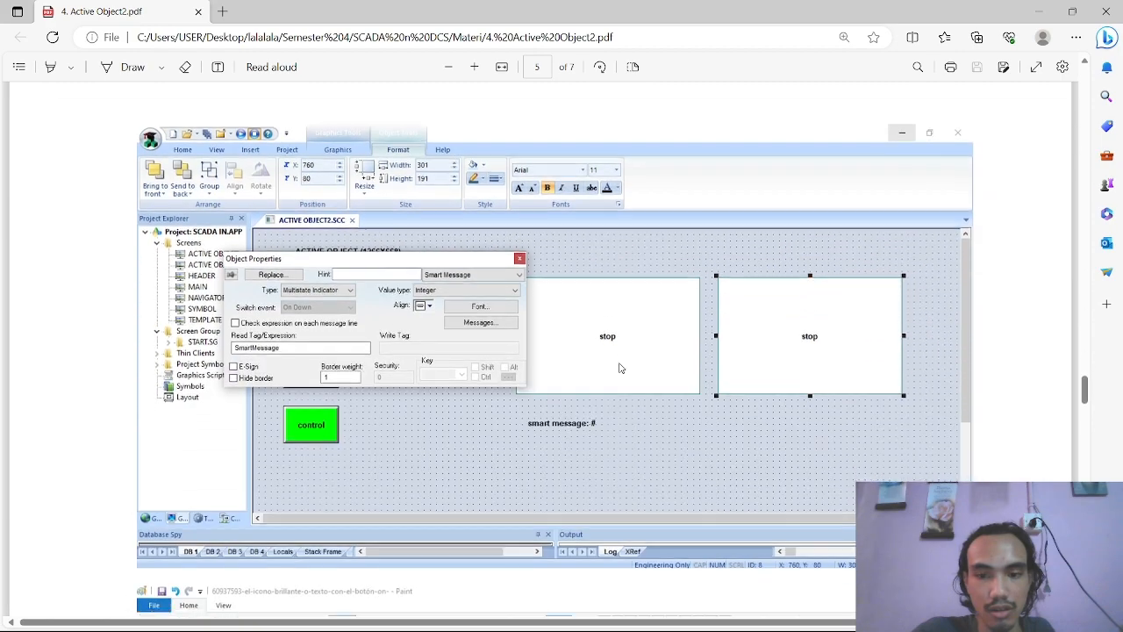
scroll(618, 369, up, 11)
scroll(618, 369, down, 2)
scroll(618, 368, up, 10)
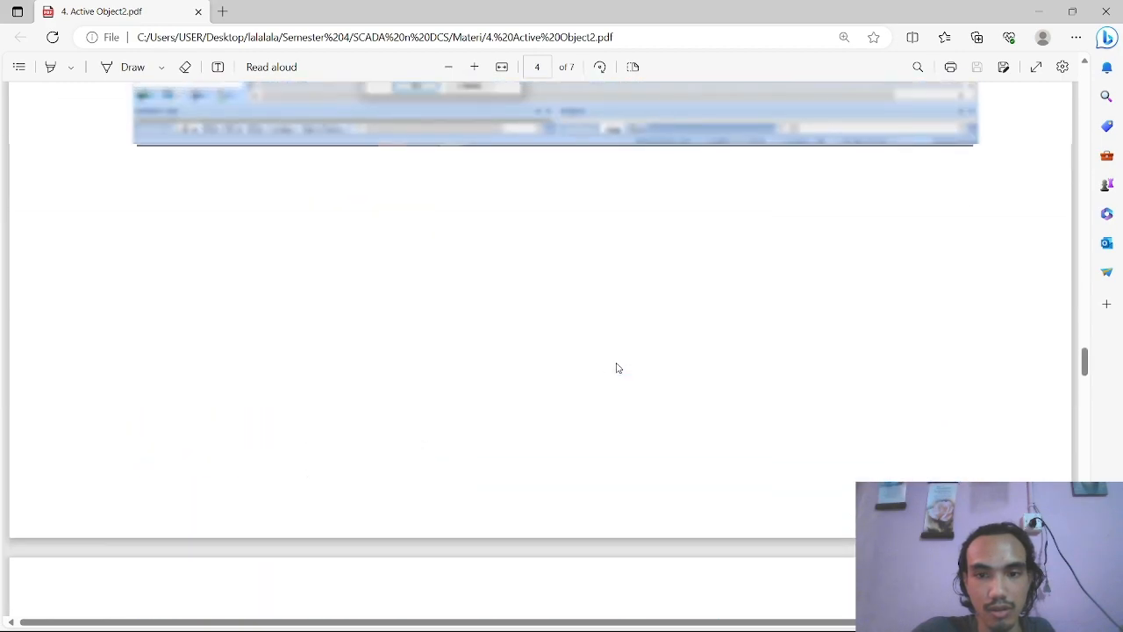
key(alt+Tab)
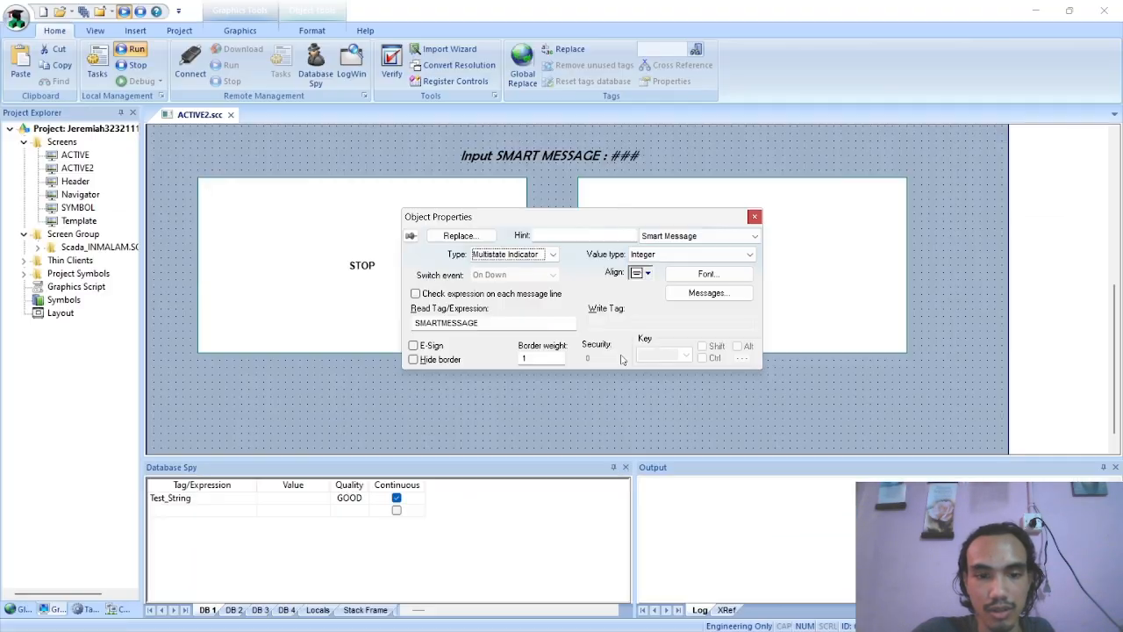
Open the message configuration of the right-hand Smart Message and select the Graphic File cell of the Error state
click(683, 293)
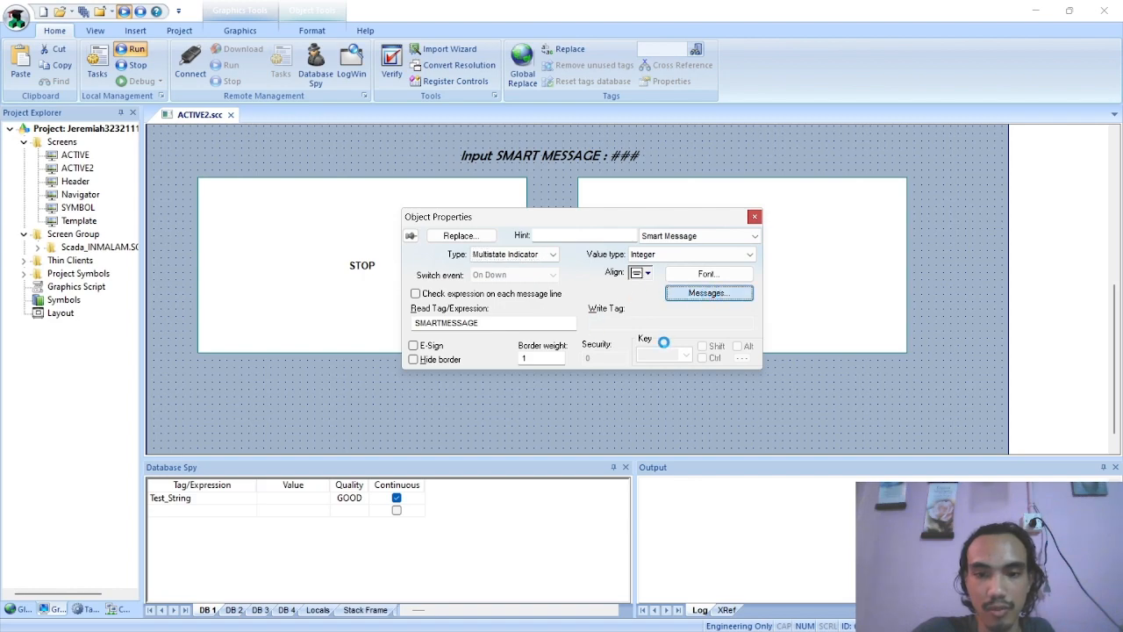
drag(549, 345, 687, 343)
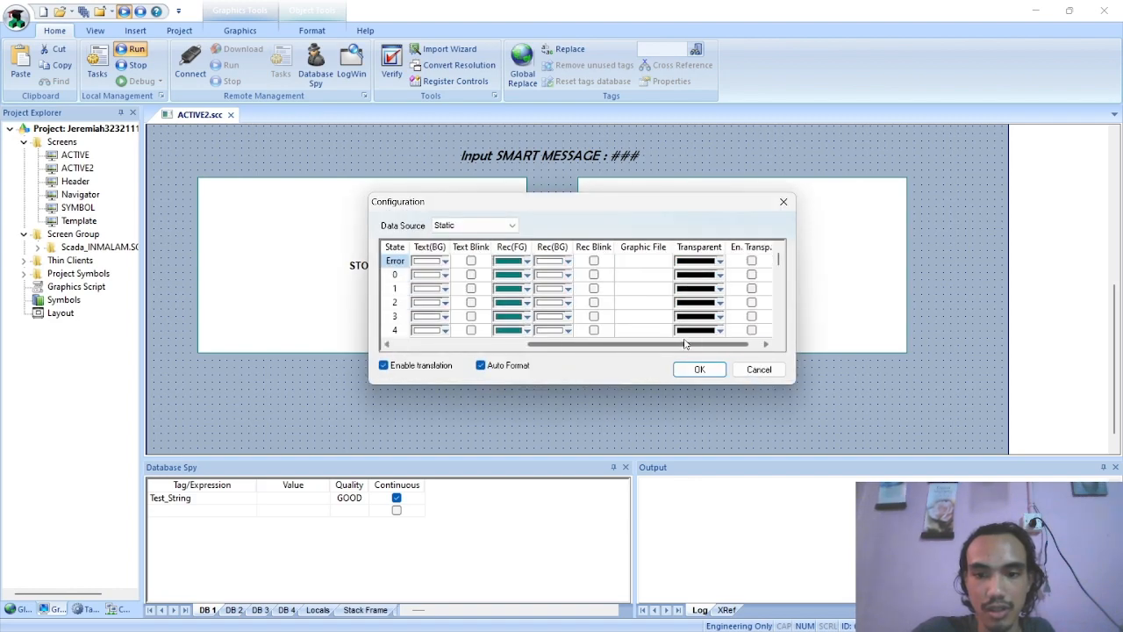
click(649, 248)
drag(611, 343, 546, 344)
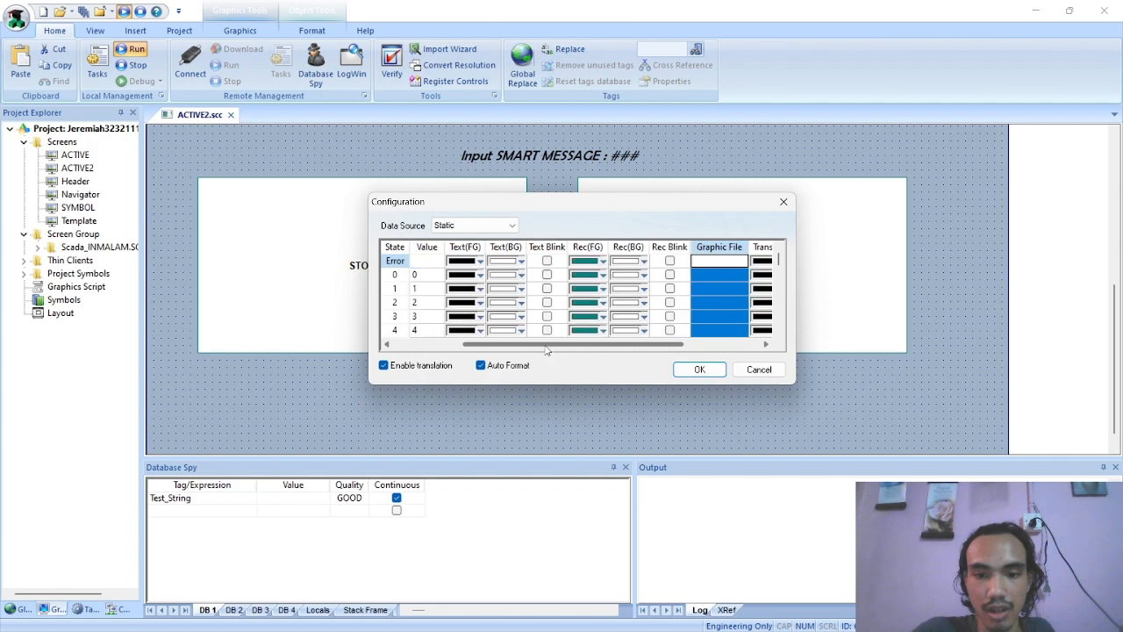
scroll(640, 325, down, 2)
click(708, 294)
scroll(708, 294, up, 2)
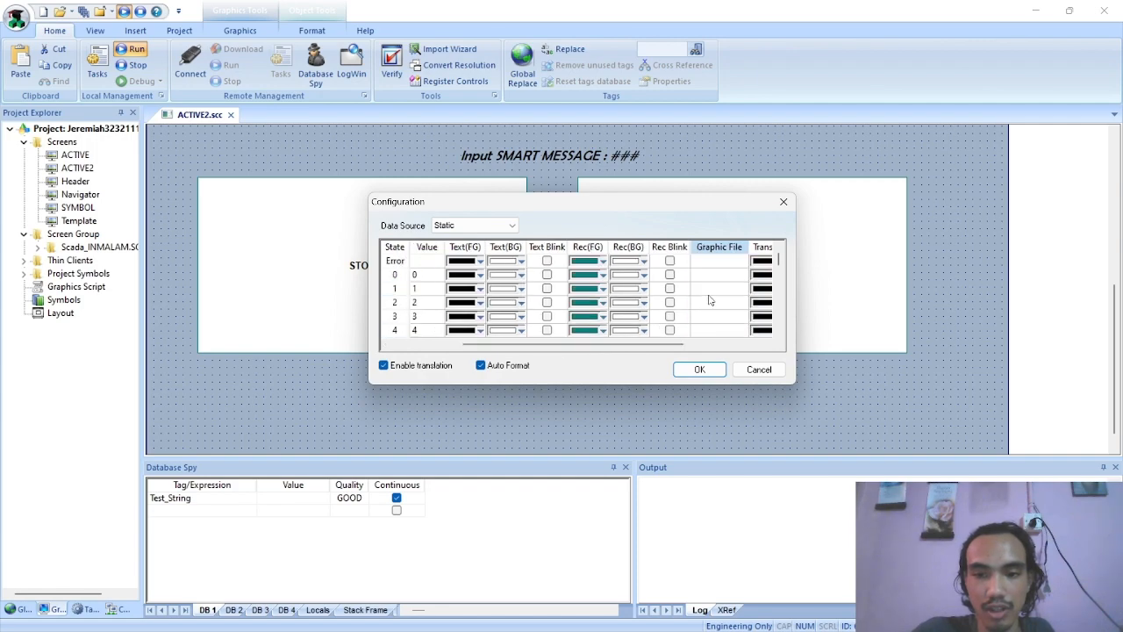
mouse_move(612, 344)
mouse_down()
mouse_move(542, 346)
mouse_move(619, 345)
mouse_up()
click(715, 263)
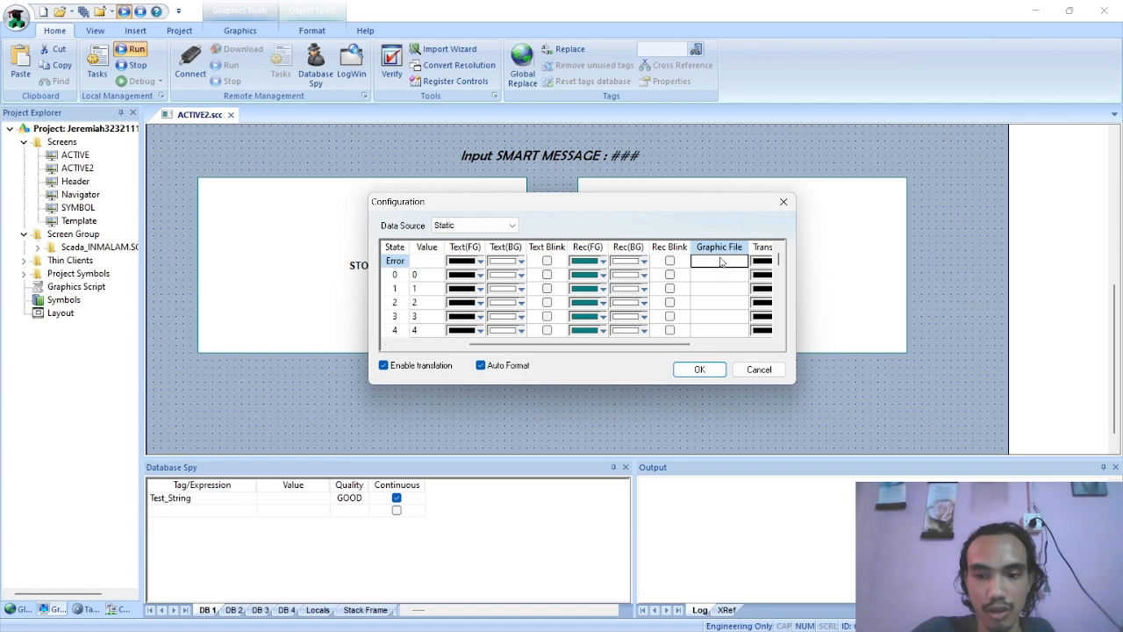
drag(583, 346, 644, 346)
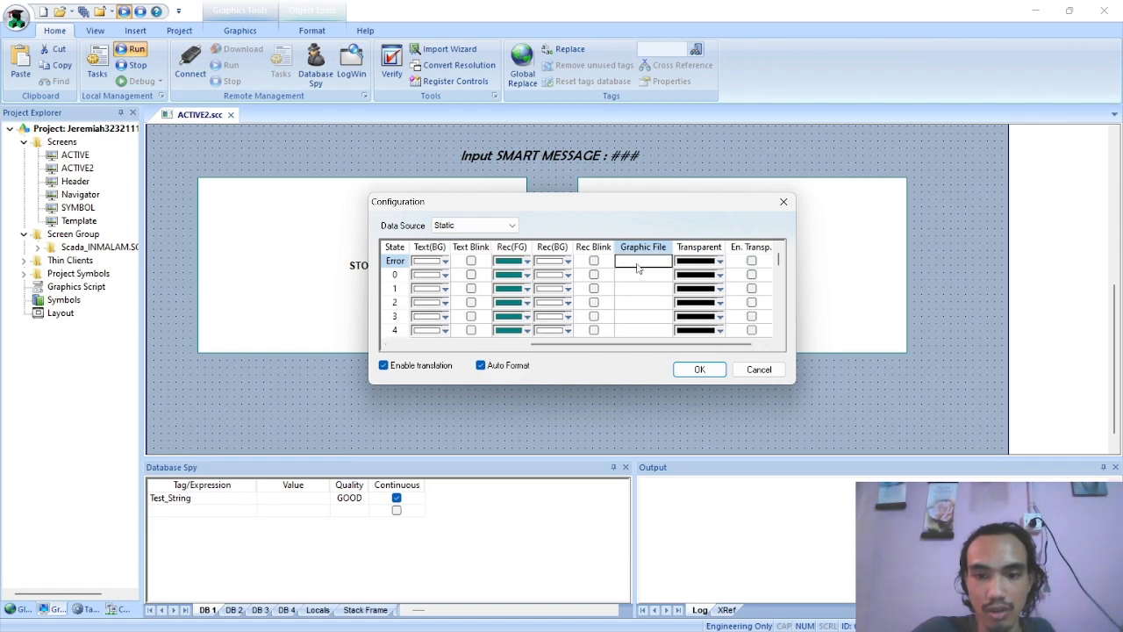
Switch to File Explorer and review the state images and their location in the project's bmp folder
key(alt+Tab)
key(alt+Tab)
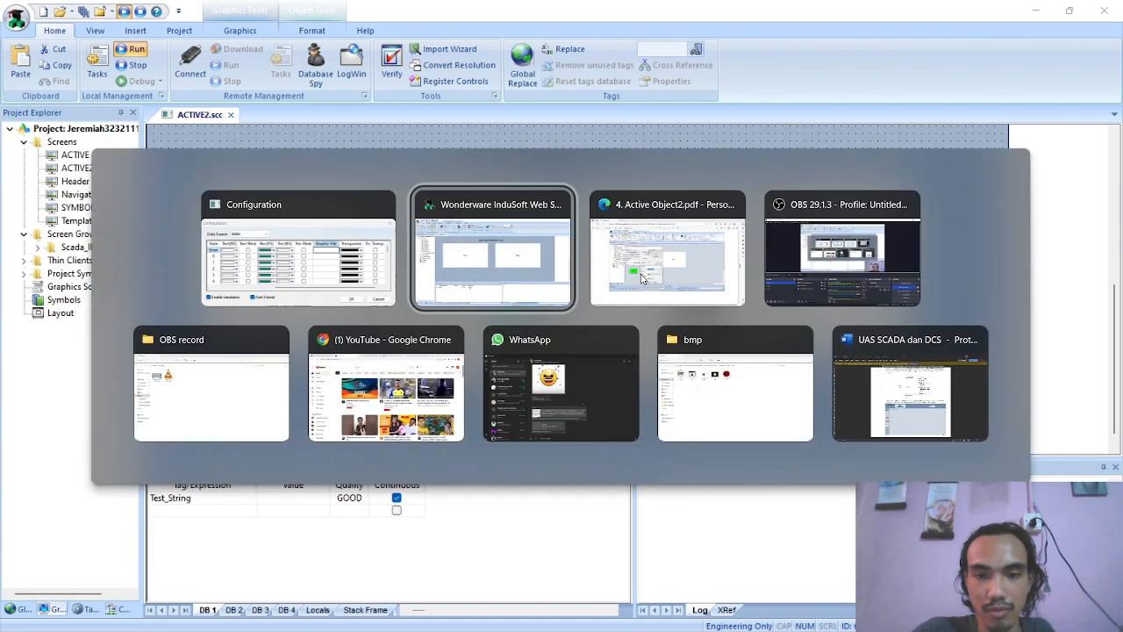
click(377, 254)
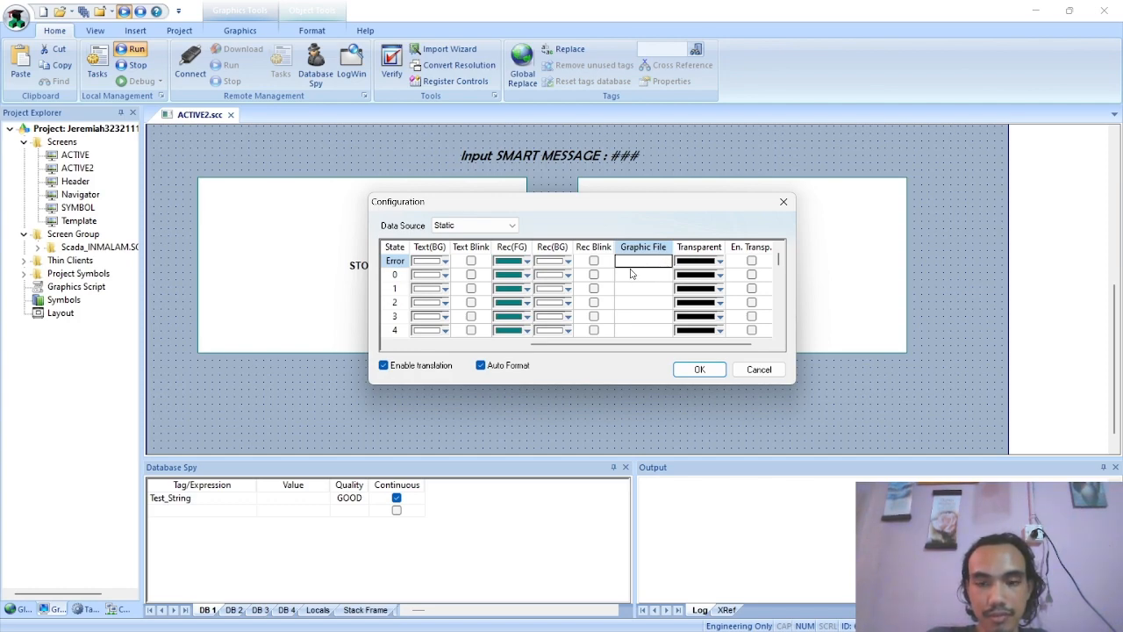
key(alt+Tab)
click(726, 370)
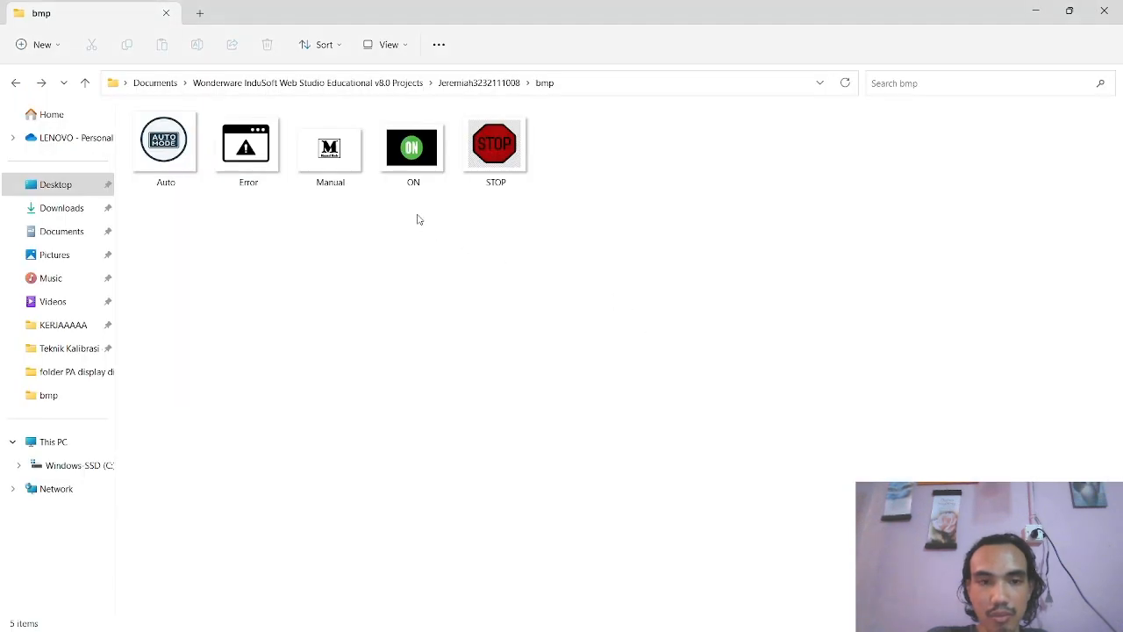
key(alt+Up)
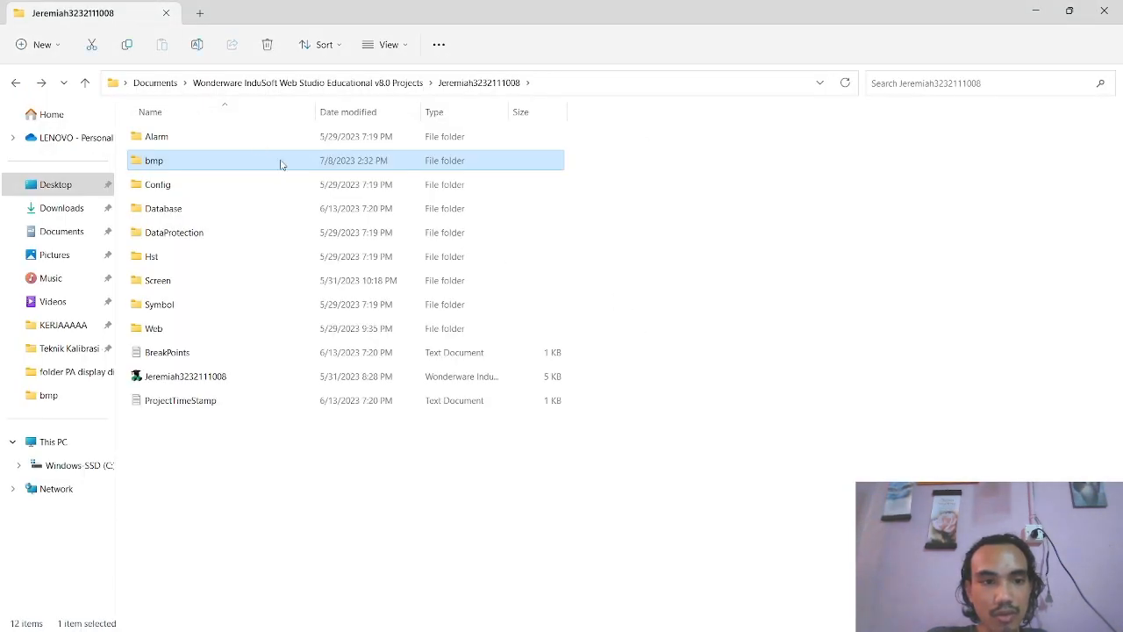
double_click(159, 165)
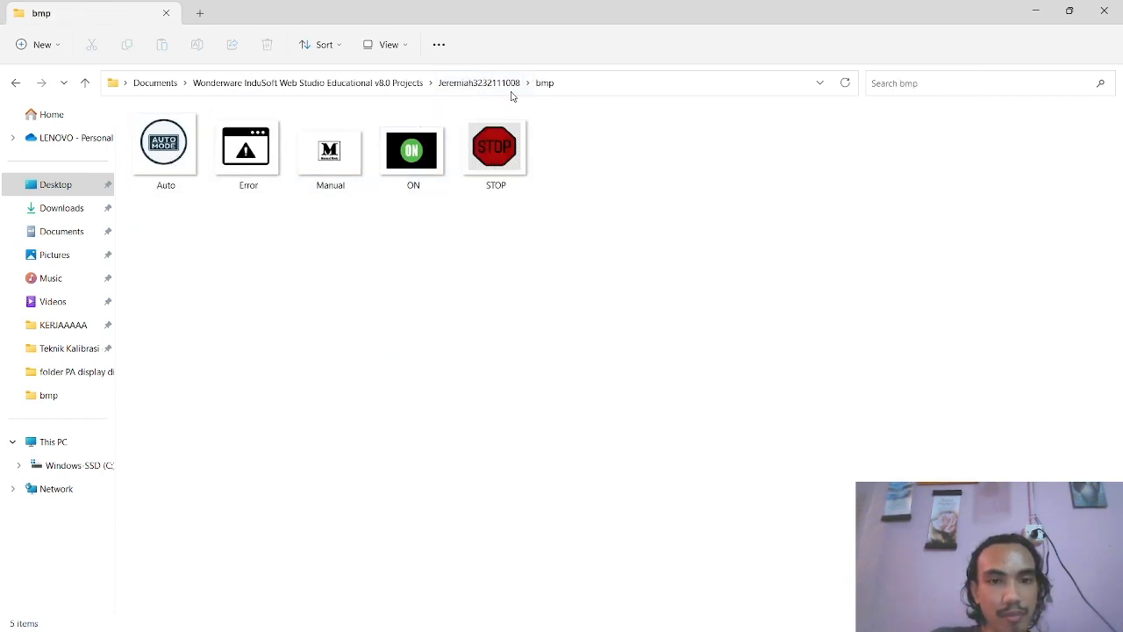
drag(163, 226, 624, 149)
click(528, 267)
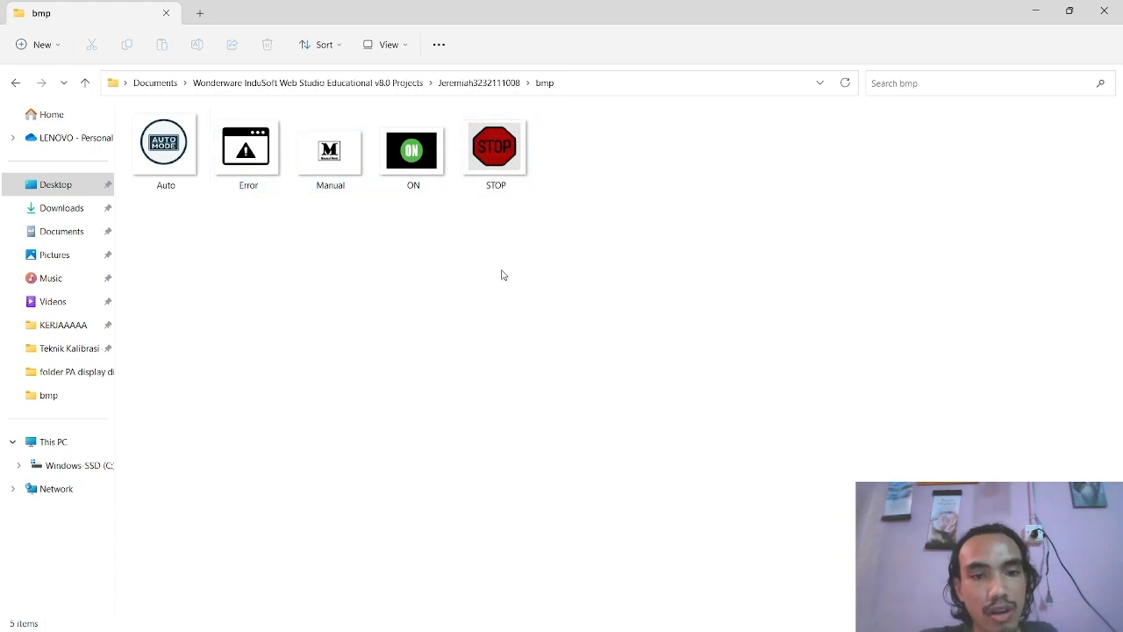
Switch to the PDF and study on page 6 how the Graphic File paths are assigned to the Smart Message states
key(alt+Tab)
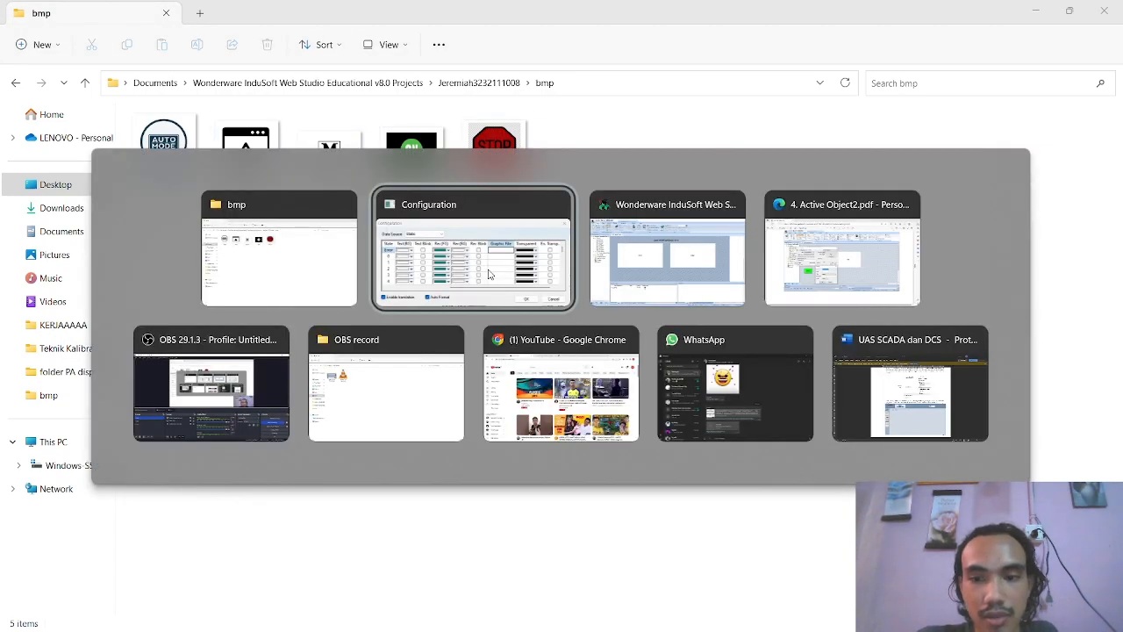
key(alt+Tab)
key(alt+Tab)
scroll(639, 346, down, 10)
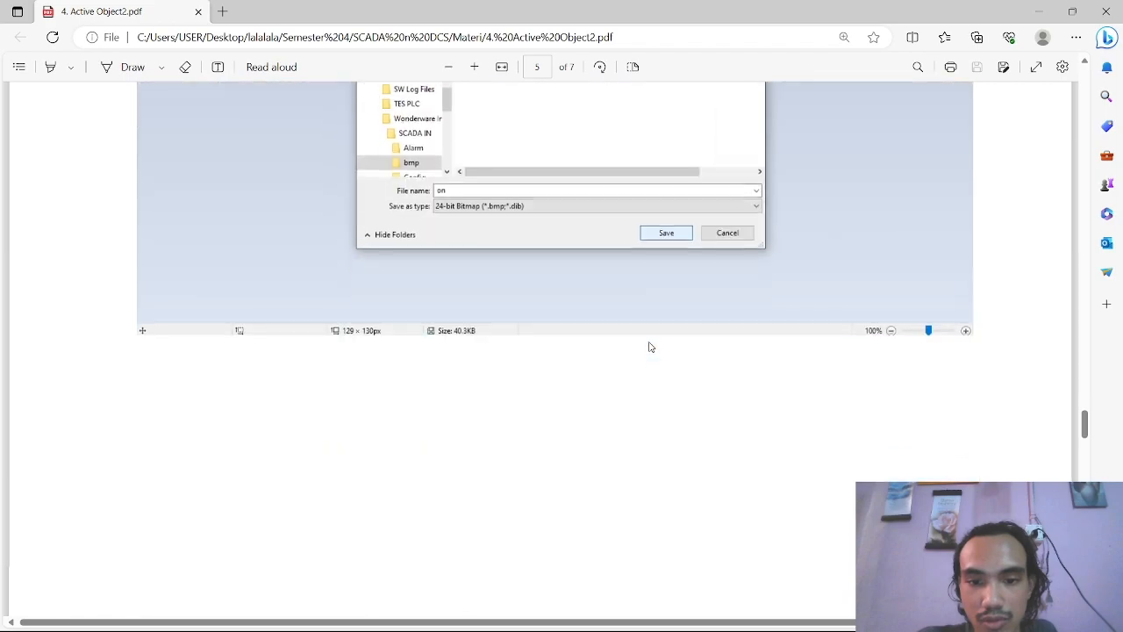
scroll(649, 347, down, 4)
scroll(653, 347, up, 1)
scroll(652, 347, down, 10)
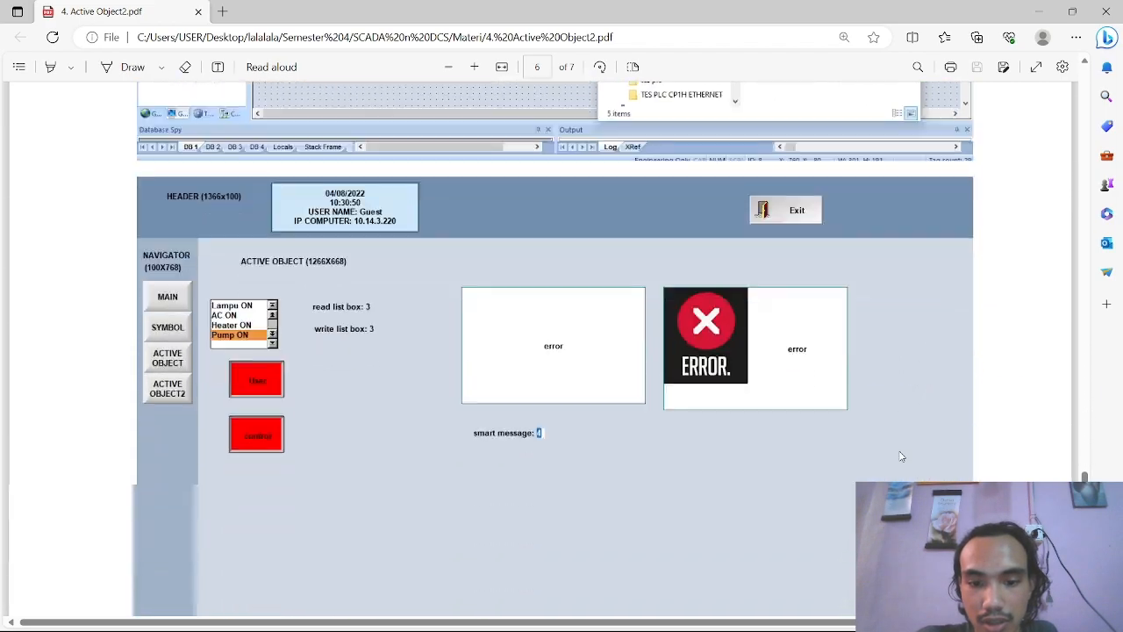
scroll(1082, 469, up, 10)
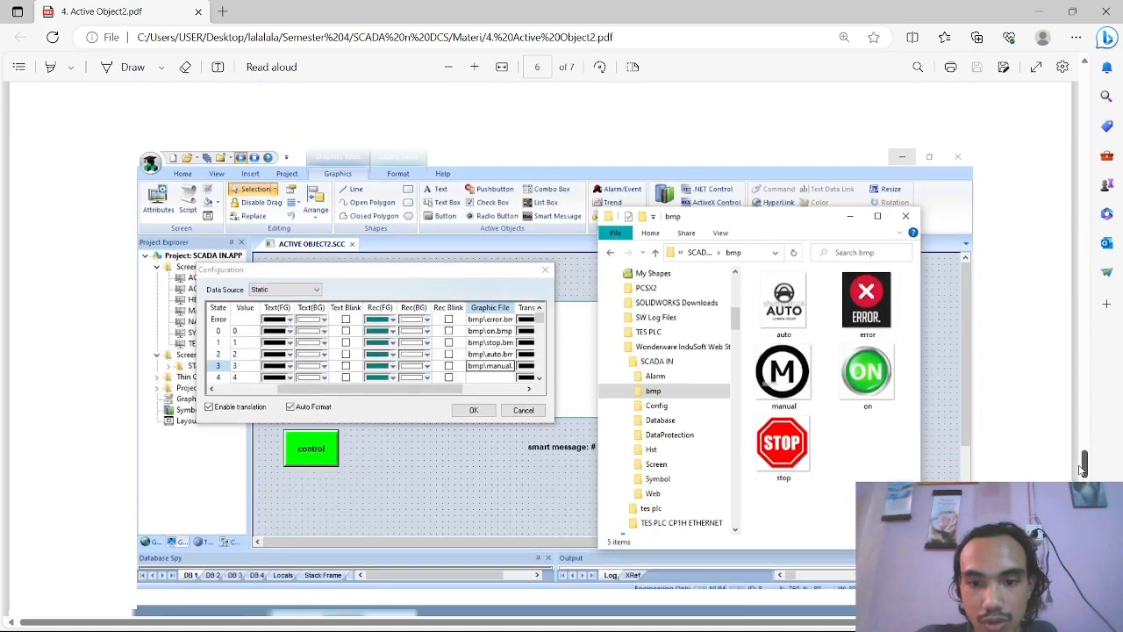
mouse_move(1082, 469)
mouse_down()
mouse_move(1083, 454)
mouse_move(1083, 466)
mouse_up()
scroll(562, 412, down, 2)
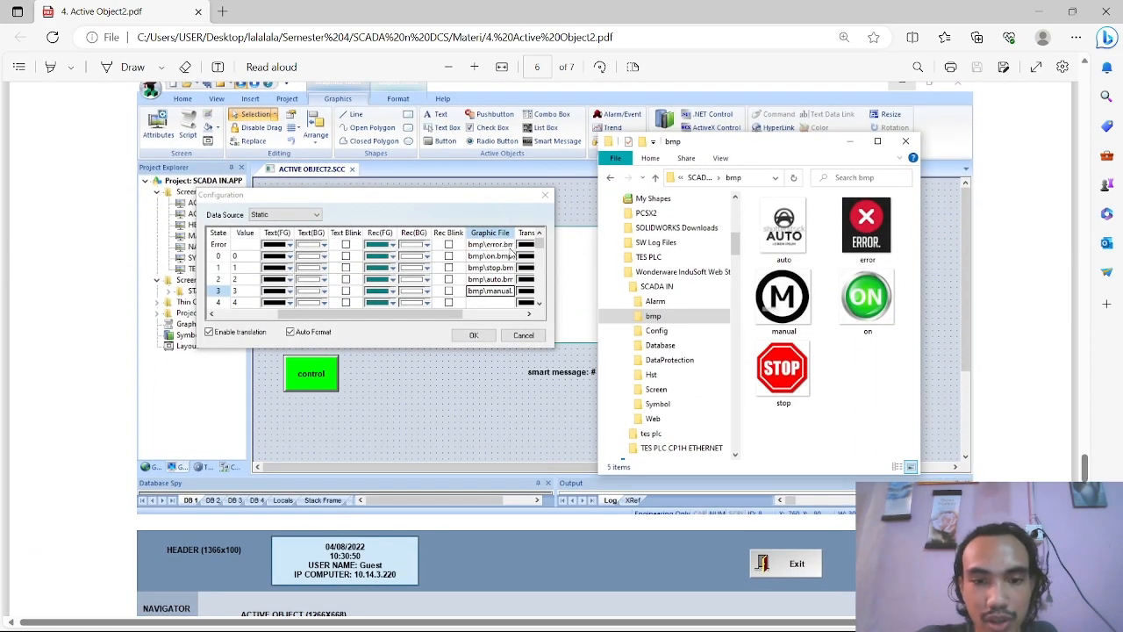
Arrange the bmp folder window and the Smart Message Configuration dialog side by side over the screen editor
key(alt+Tab)
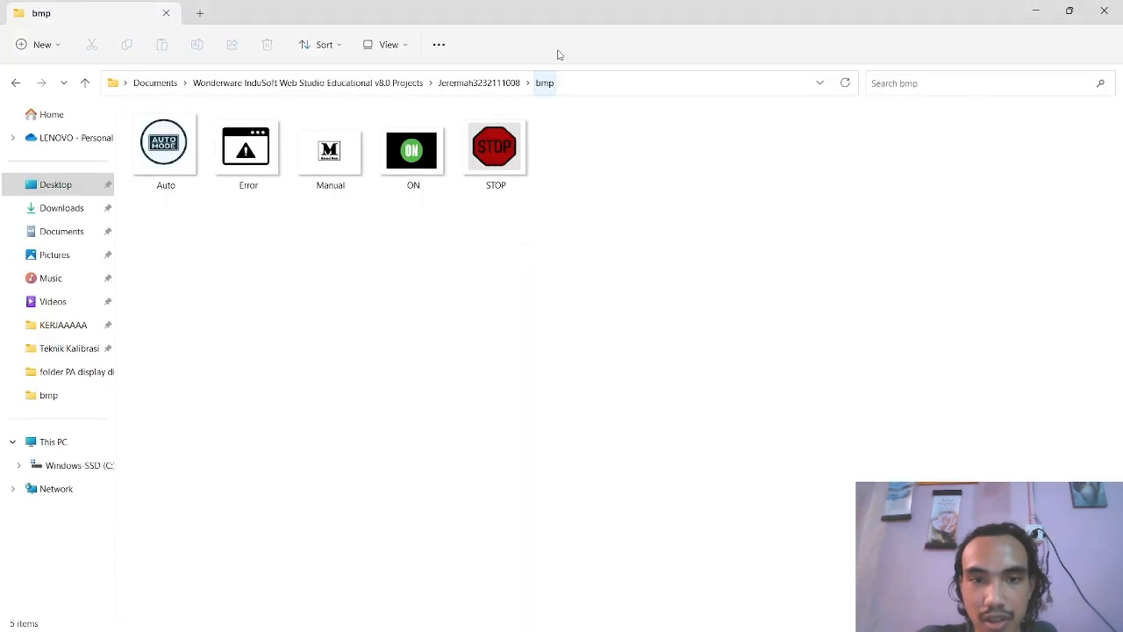
drag(559, 4, 994, 100)
key(alt+Tab)
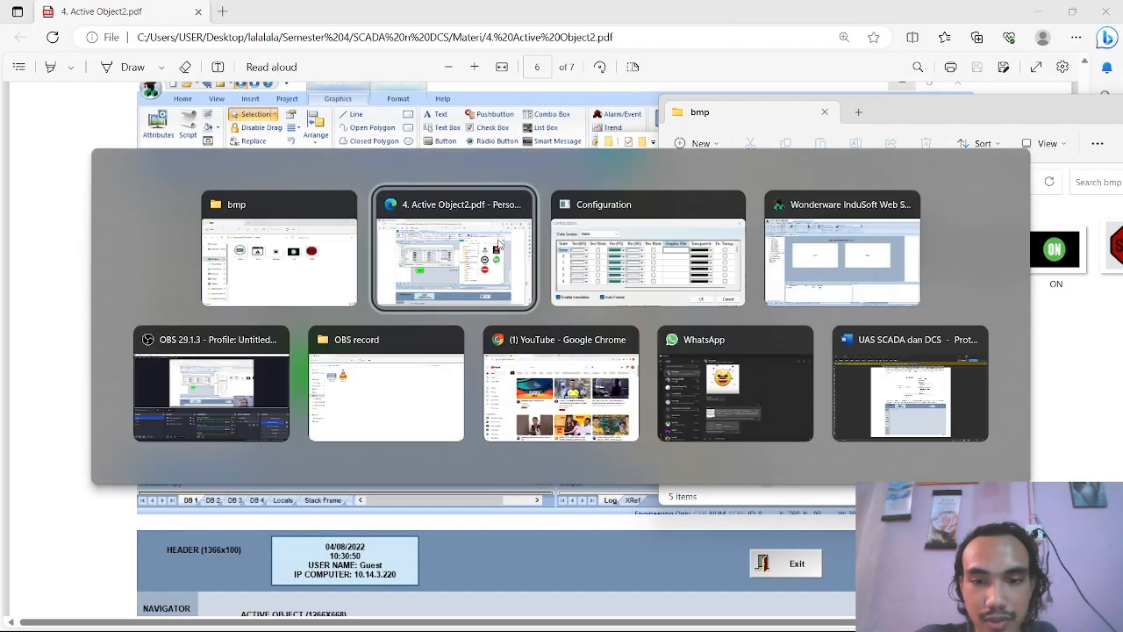
key(alt+Tab)
key(alt+Tab)
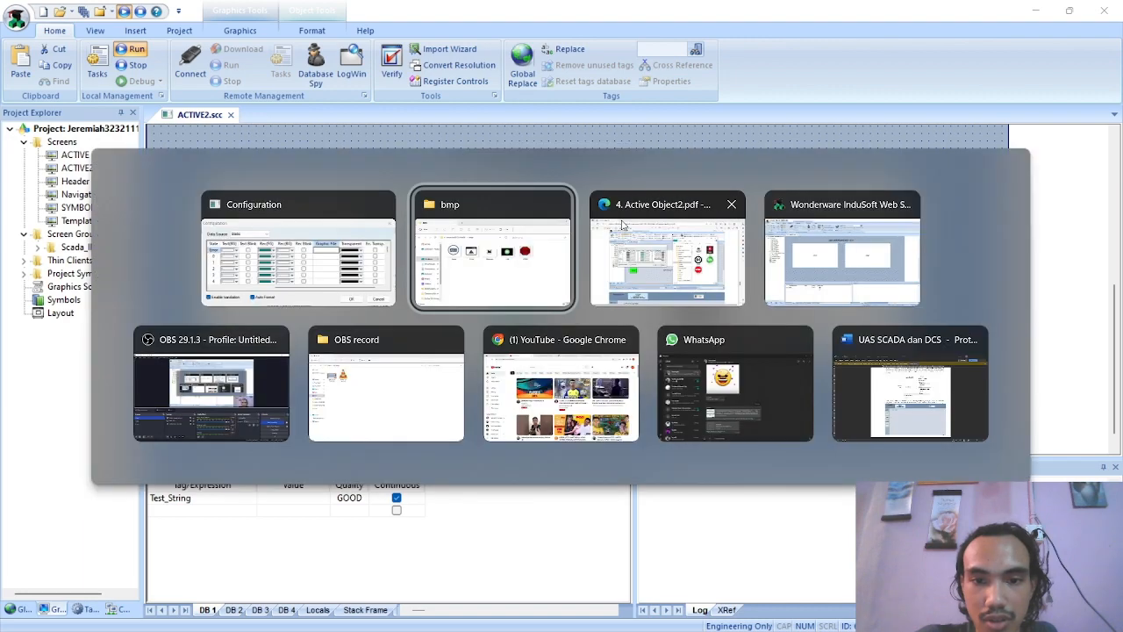
drag(575, 210, 476, 203)
key(alt+Tab)
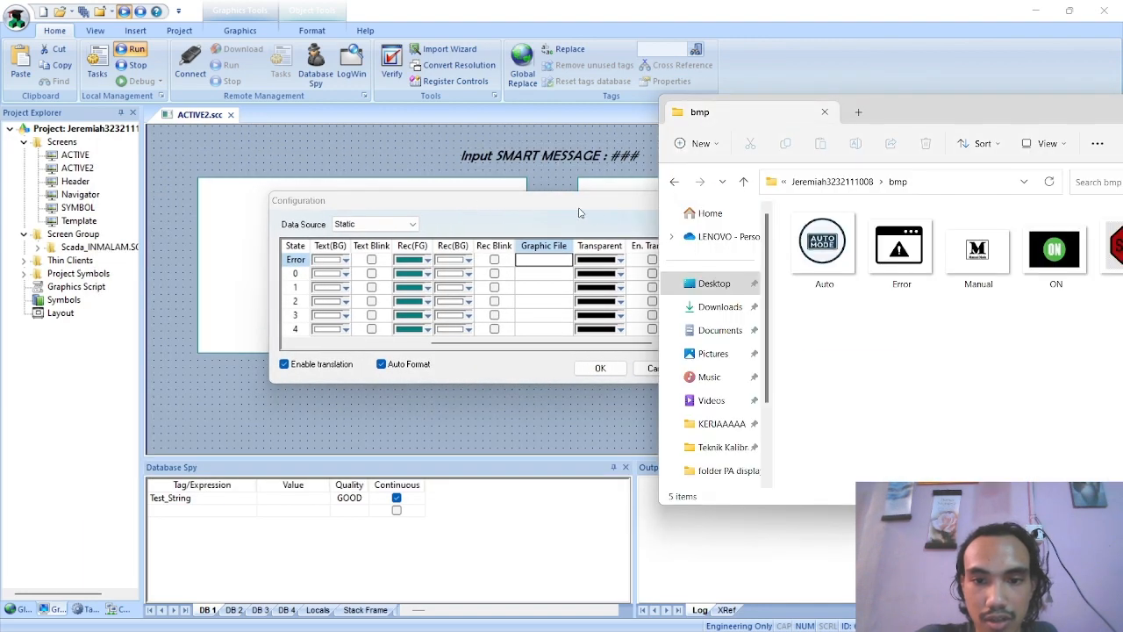
drag(578, 212, 522, 216)
key(alt+Tab)
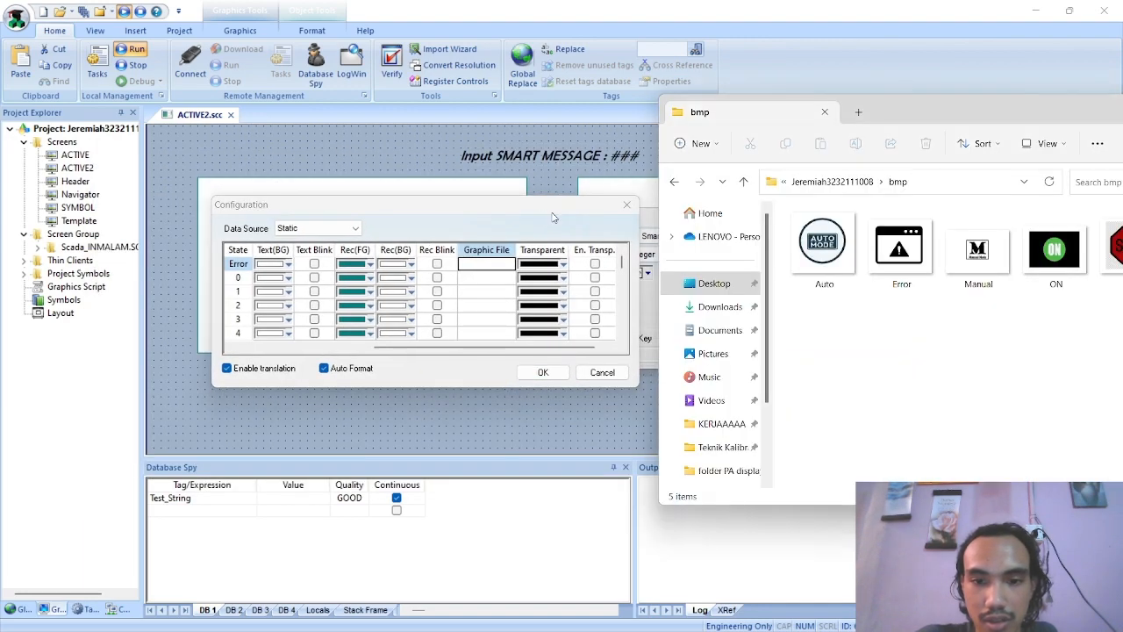
key(alt+Tab)
Set the Graphic File of the Error state to bmp\Error.bmp
click(479, 265)
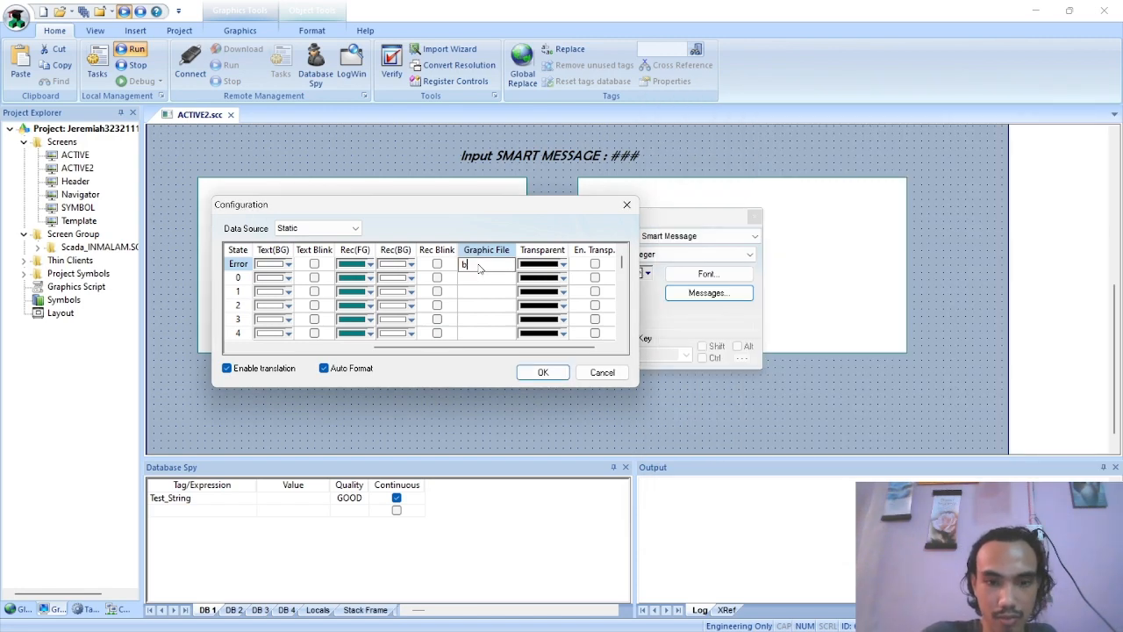
text(bm)
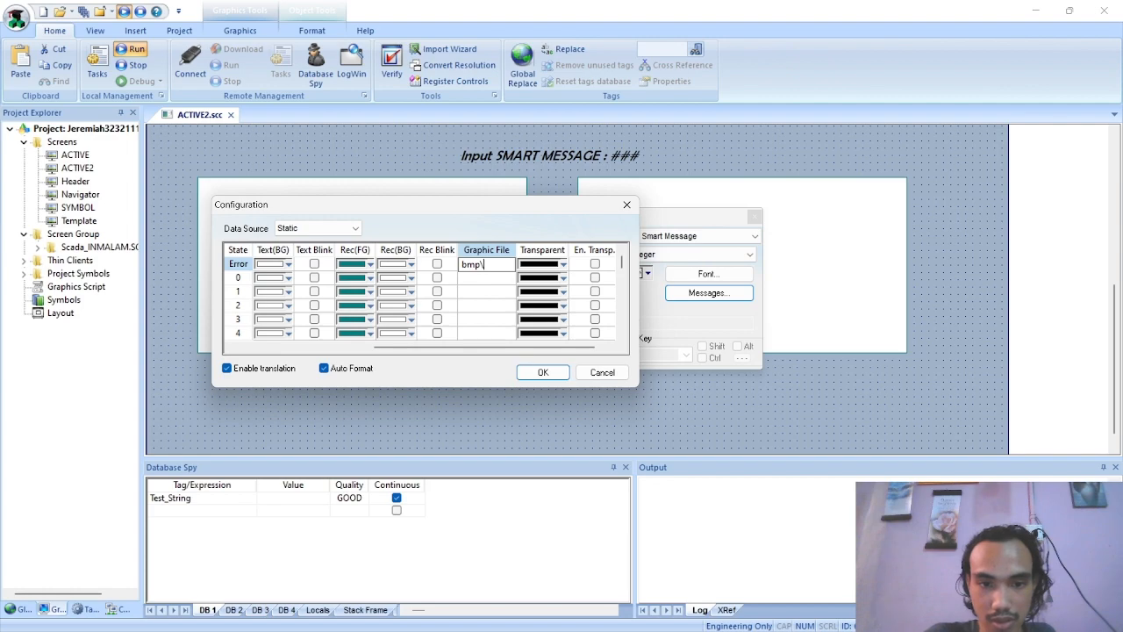
text(p\)
key(alt+Tab)
key(alt+Tab)
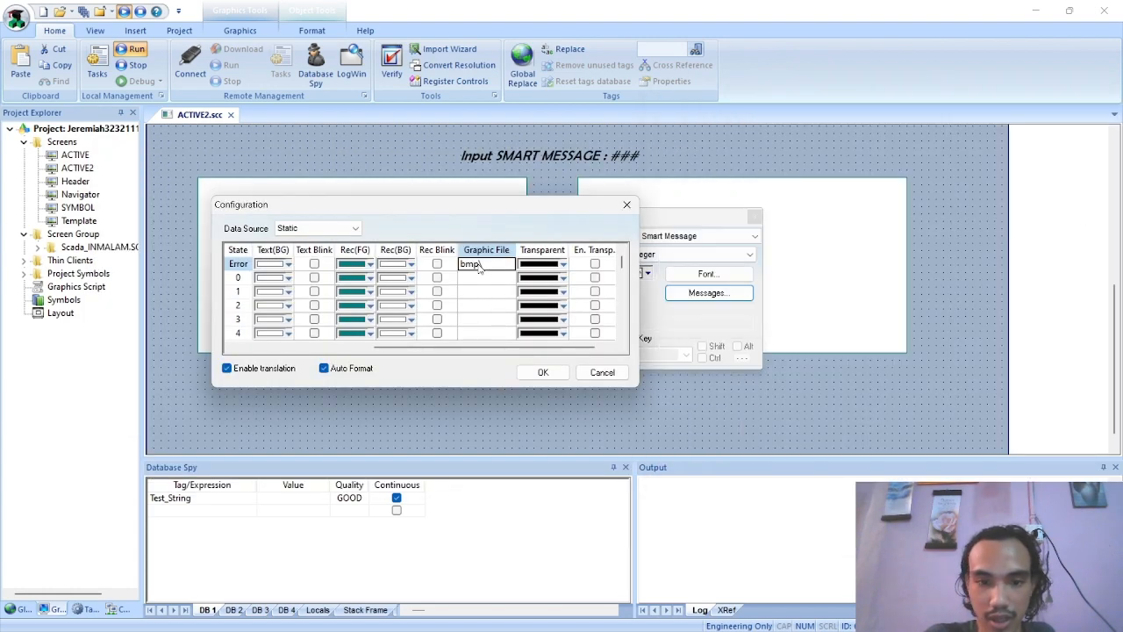
click(488, 265)
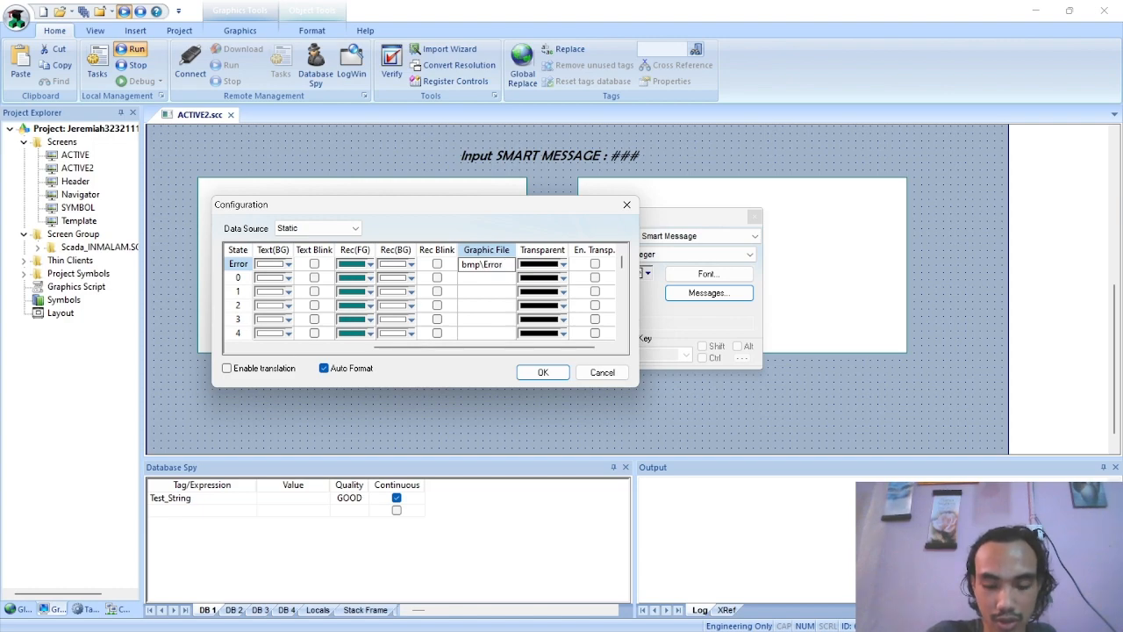
text(Error.bmp)
key(Return)
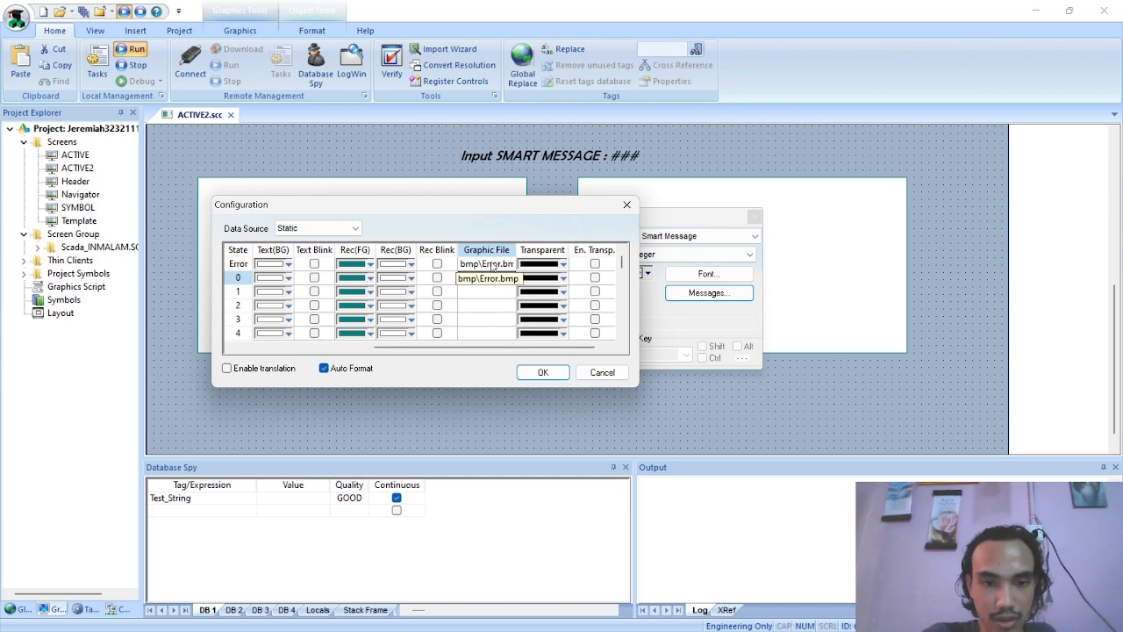
Set the Graphic File of state 0 to bmp\Running.bmp and paste the bmp\Error.bmp path into state 1
click(496, 267)
click(484, 279)
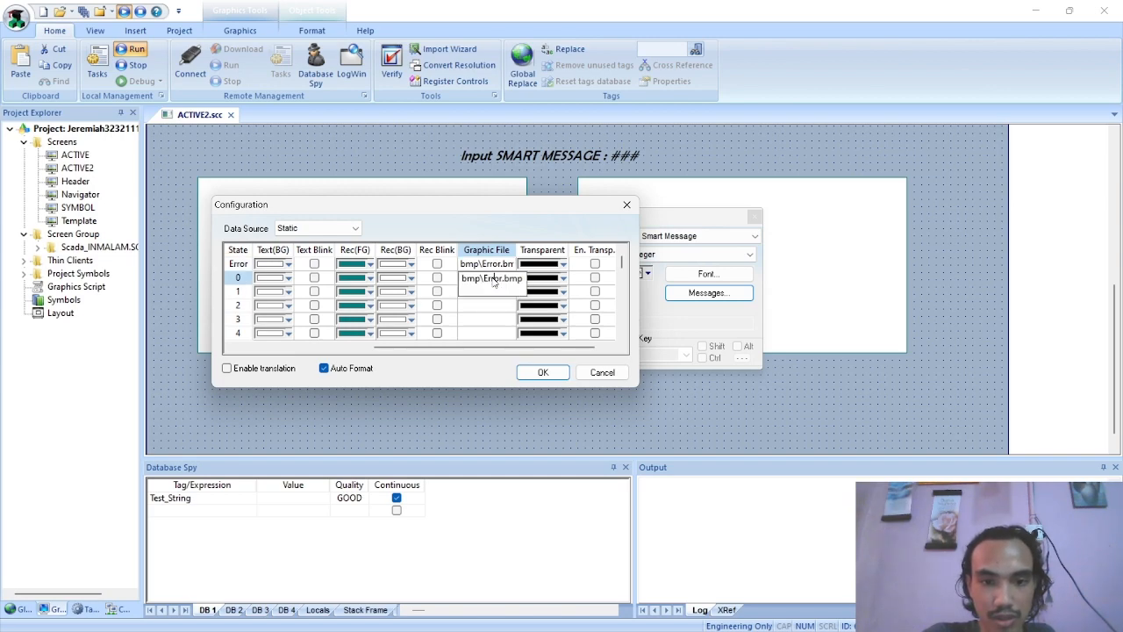
drag(503, 282, 485, 283)
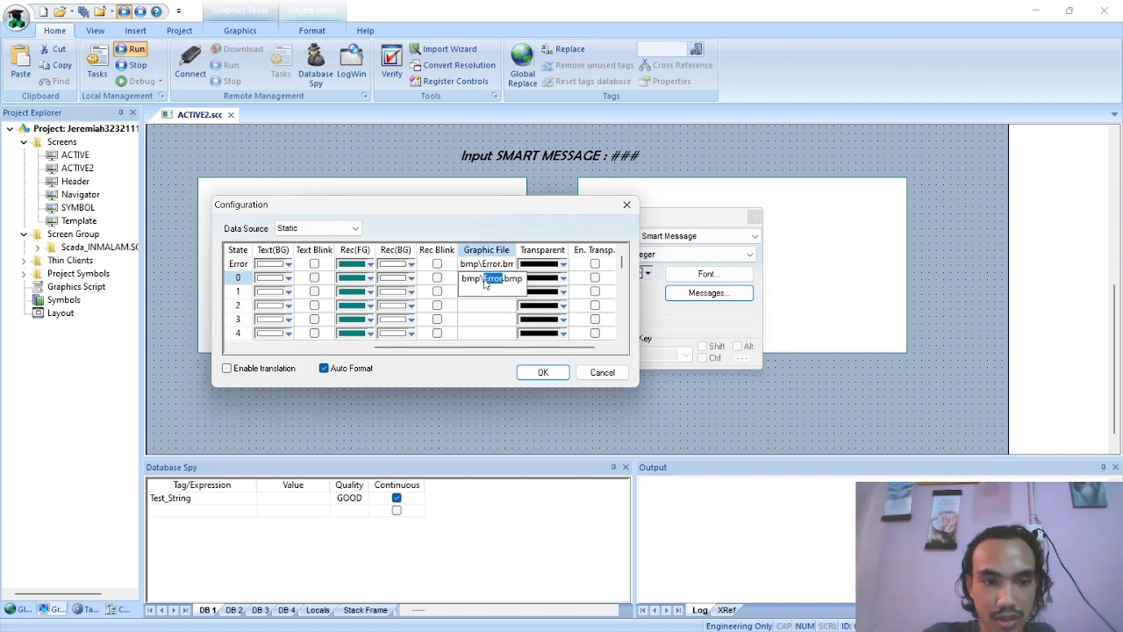
mouse_move(456, 347)
mouse_down()
mouse_move(318, 349)
mouse_move(404, 349)
mouse_move(466, 334)
mouse_up()
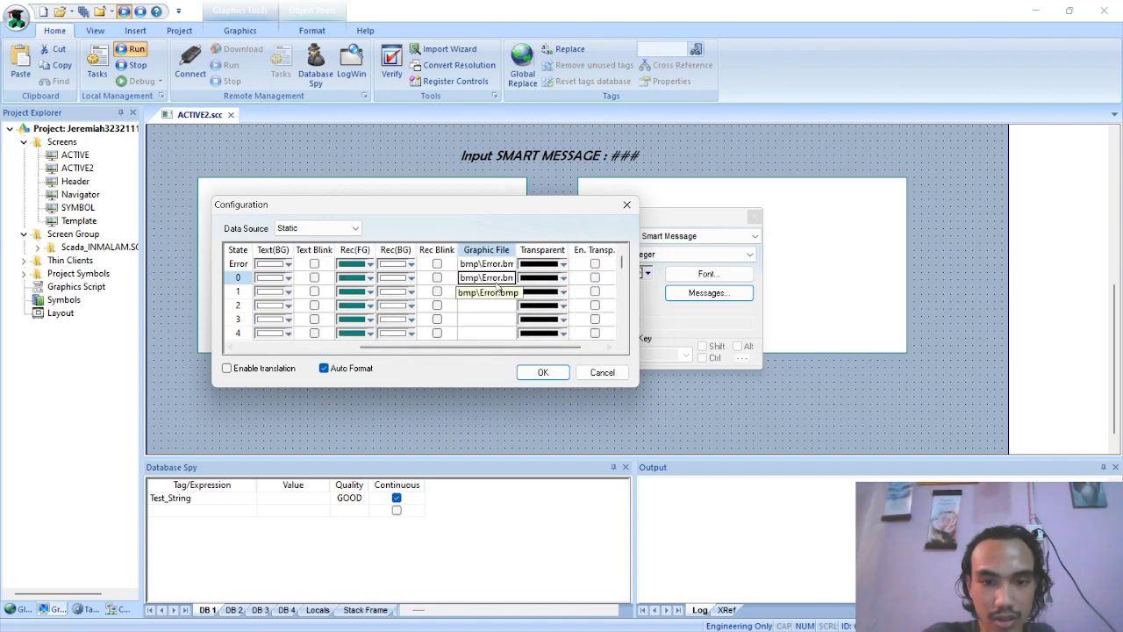
click(498, 281)
drag(504, 279, 483, 281)
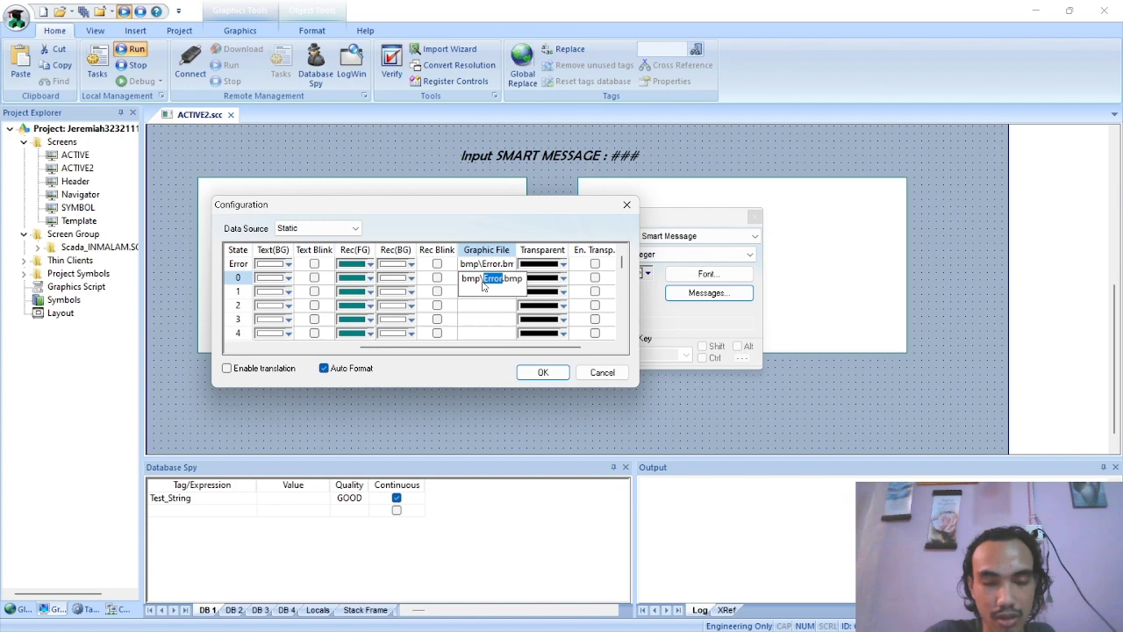
text(Running)
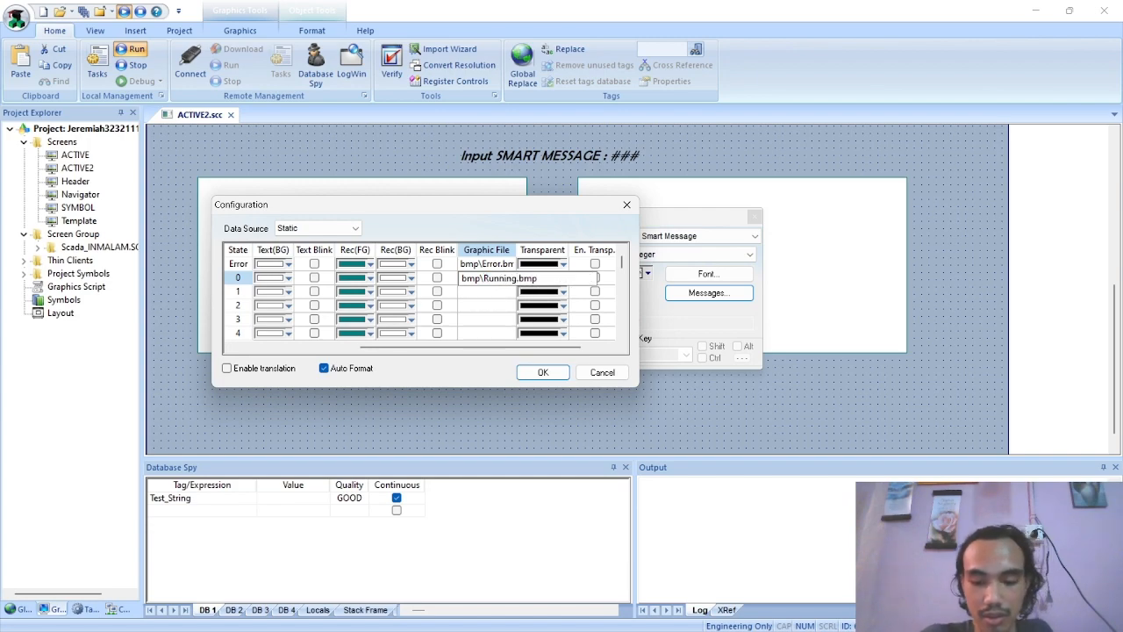
click(514, 292)
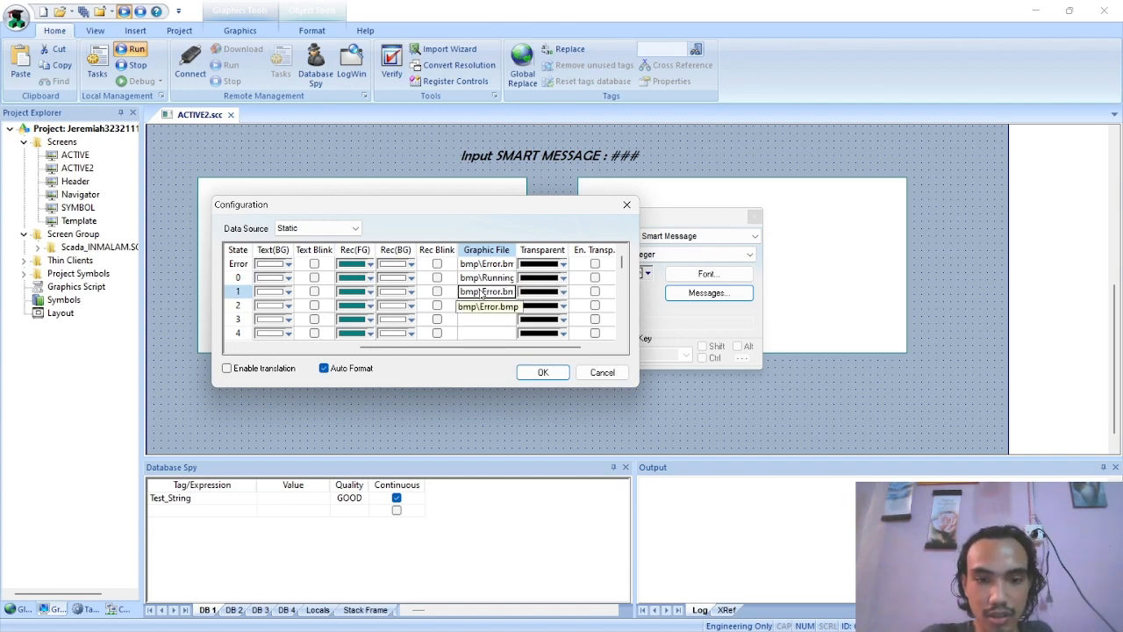
mouse_move(443, 347)
mouse_down()
mouse_move(316, 351)
mouse_move(446, 351)
mouse_up()
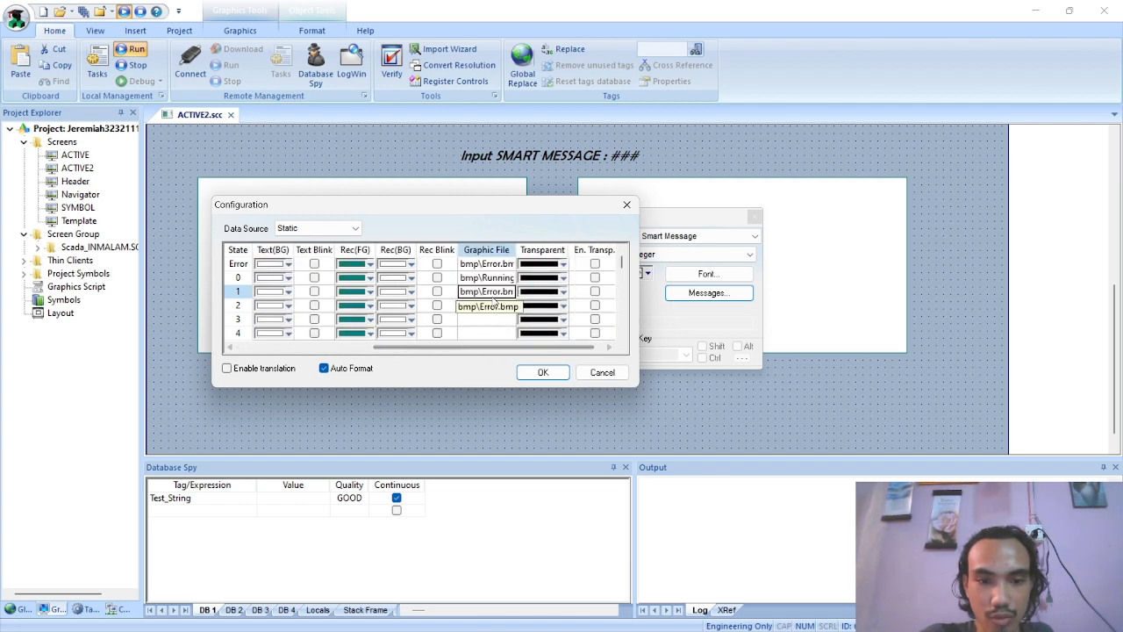
Switch to the PDF and the project's bmp folder to compare the image names assigned to the states
key(alt+Tab)
click(715, 281)
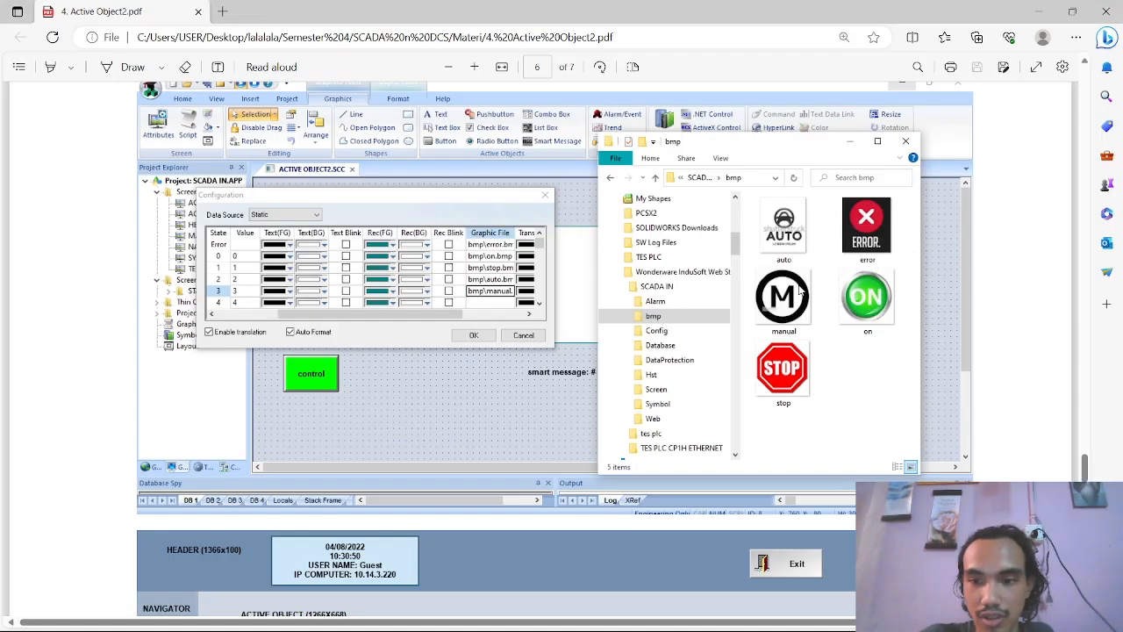
key(alt+Tab)
key(alt+Tab)
key(Tab)
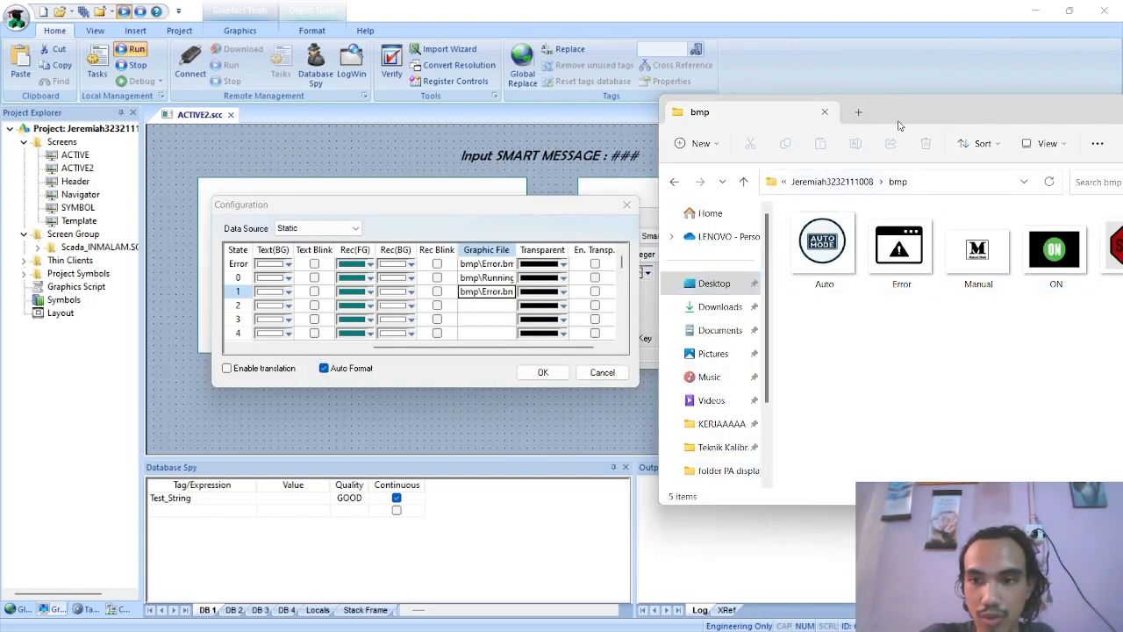
drag(898, 121, 864, 109)
Return to the Smart Message Configuration dialog and change the Graphic File of state 1 to bmp\STOP.bmp
click(453, 319)
double_click(502, 293)
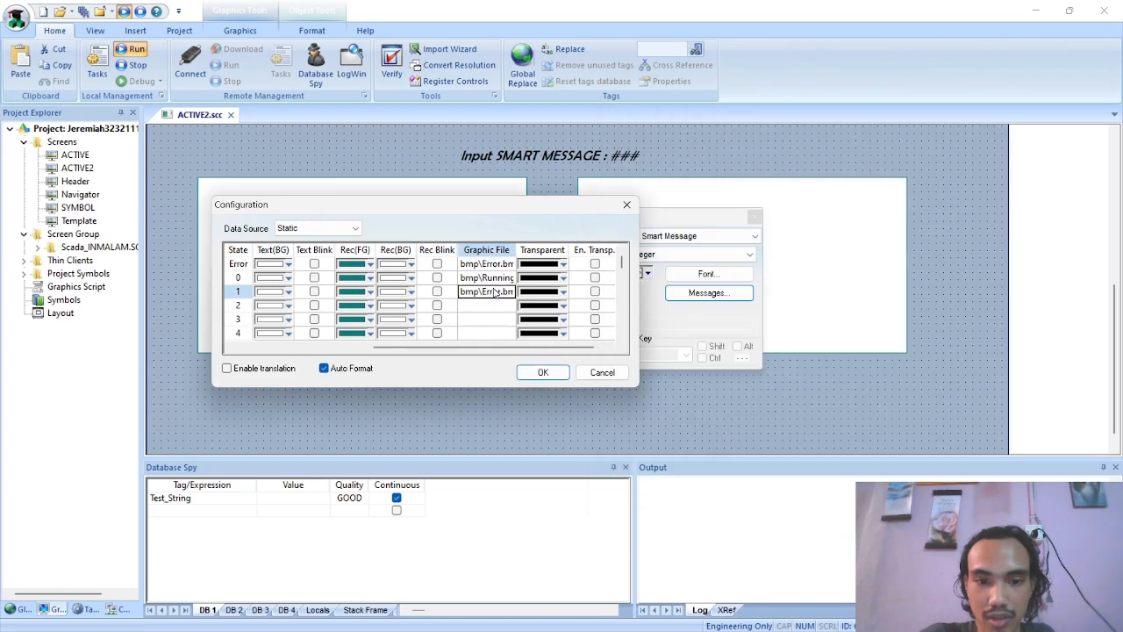
click(502, 293)
key(BackSpace)
key(BackSpace)
key(BackSpace)
key(BackSpace)
key(BackSpace)
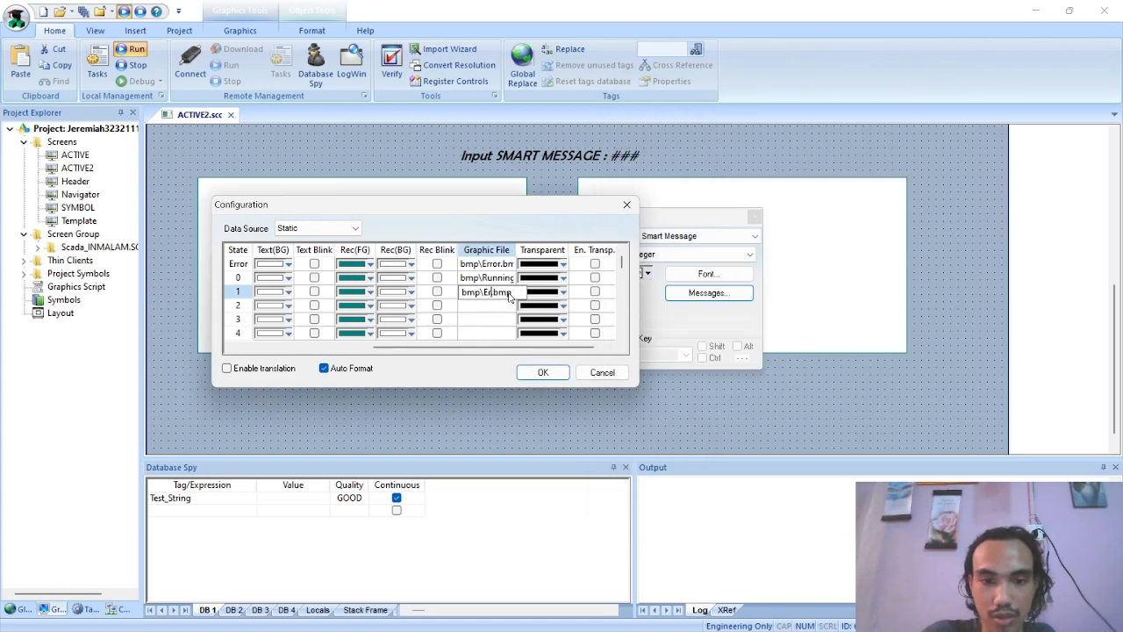
text(SOT)
key(BackSpace)
key(BackSpace)
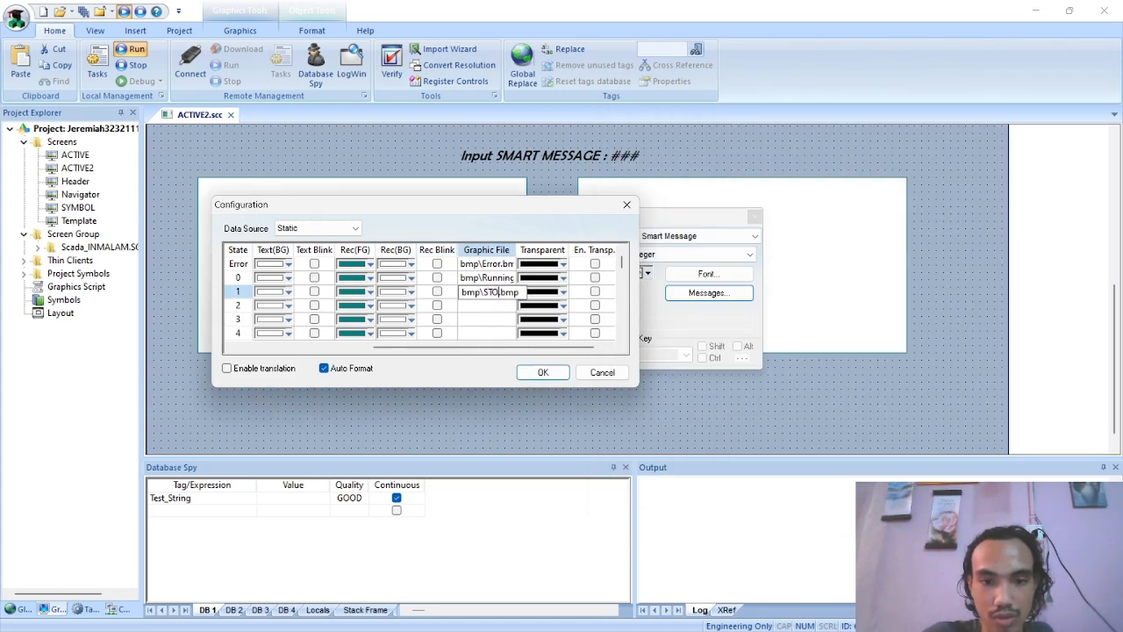
text(TOP)
key(Return)
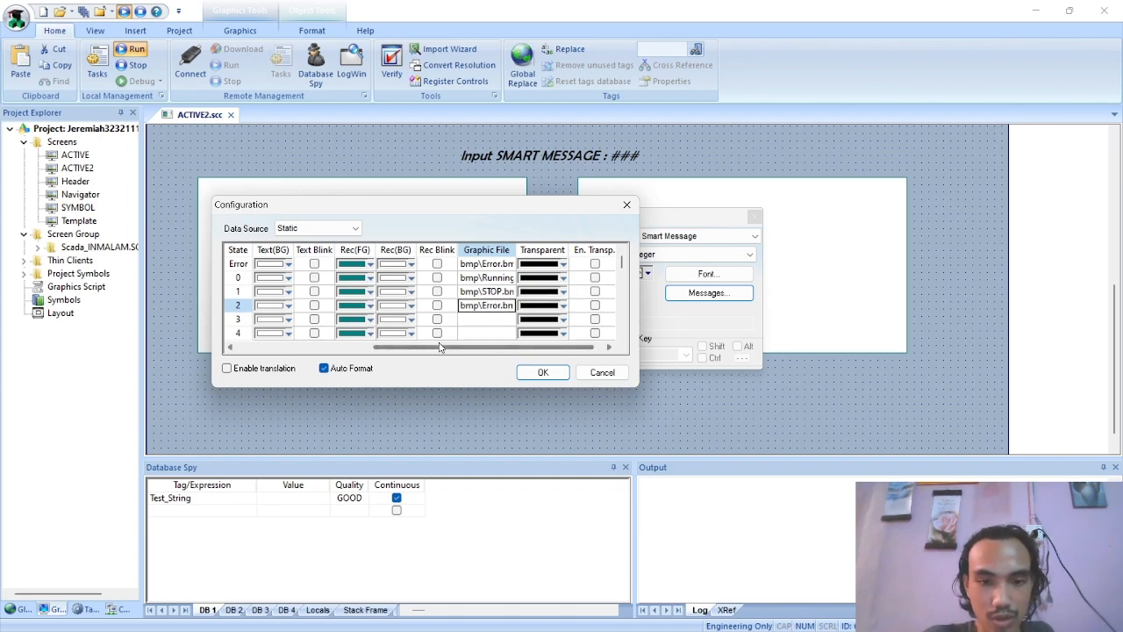
Set the Graphic File of state 2 to bmp\AUTO.bmp
drag(439, 349, 385, 348)
click(562, 306)
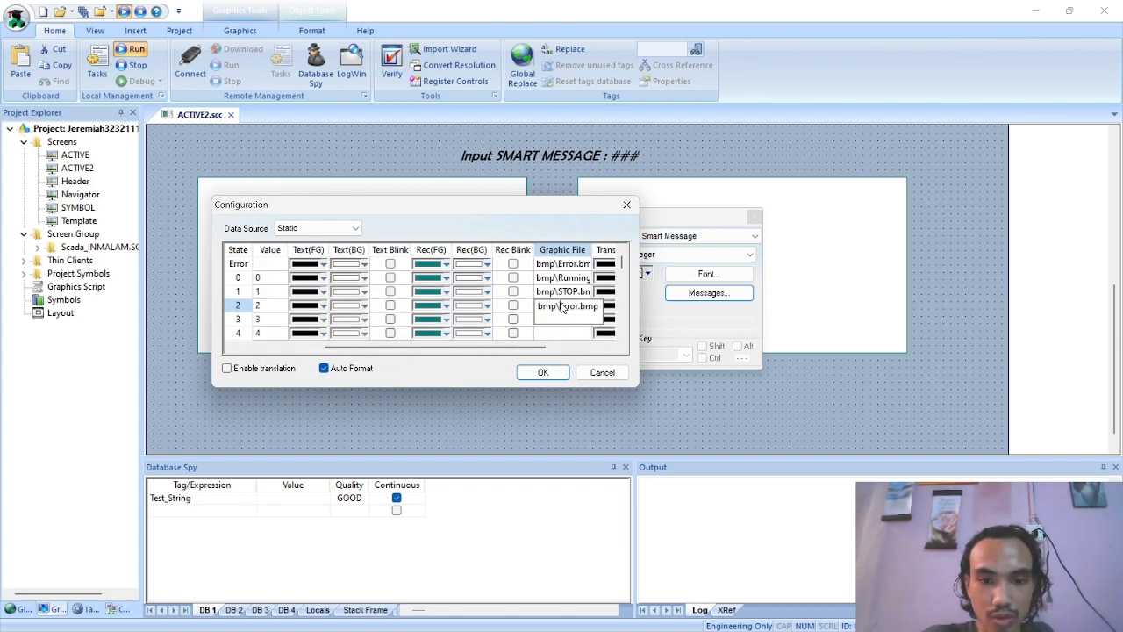
drag(579, 309, 557, 309)
text(AUTO)
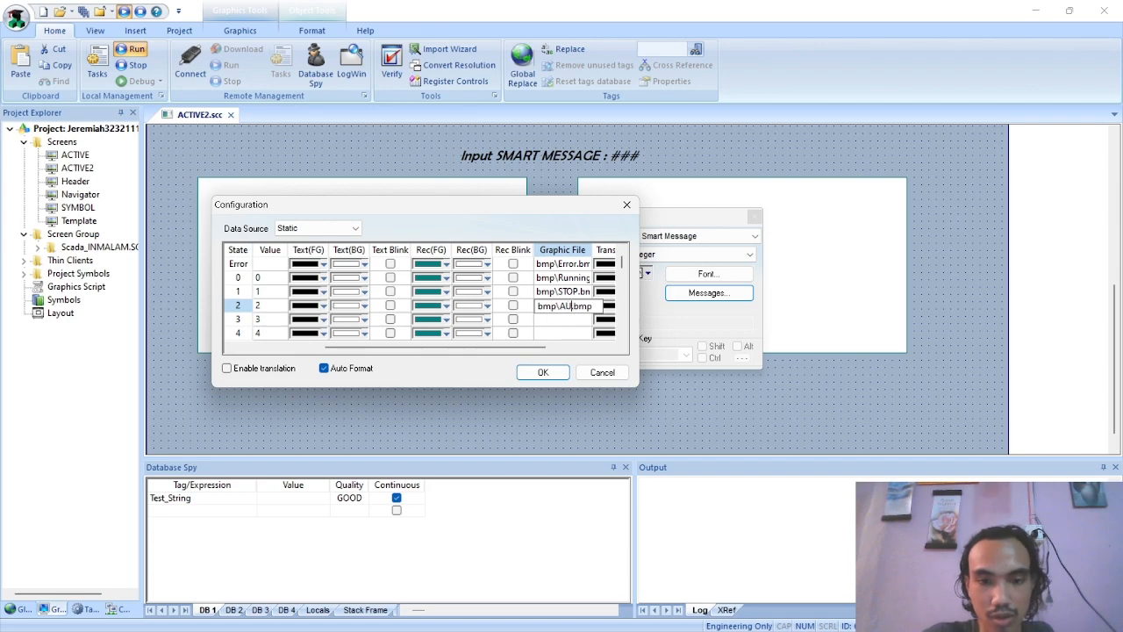
Check the automatic-mode image's name in the bmp folder and correct the Graphic File of state 2 to bmp\Auto.bmp
key(alt+Tab)
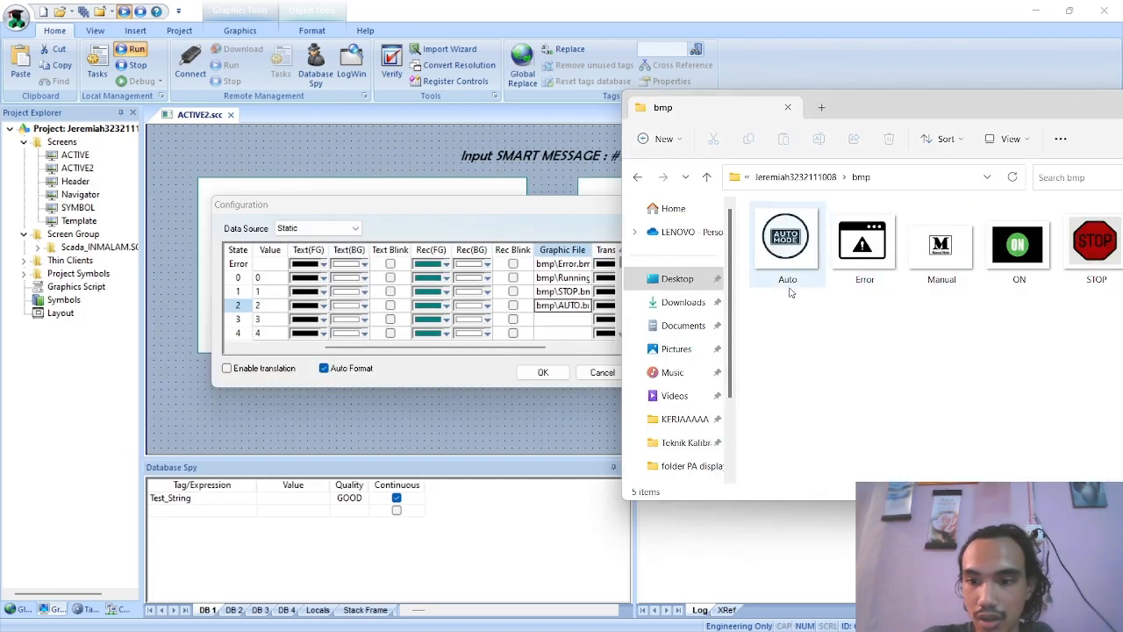
key(alt+Tab)
click(580, 306)
click(579, 308)
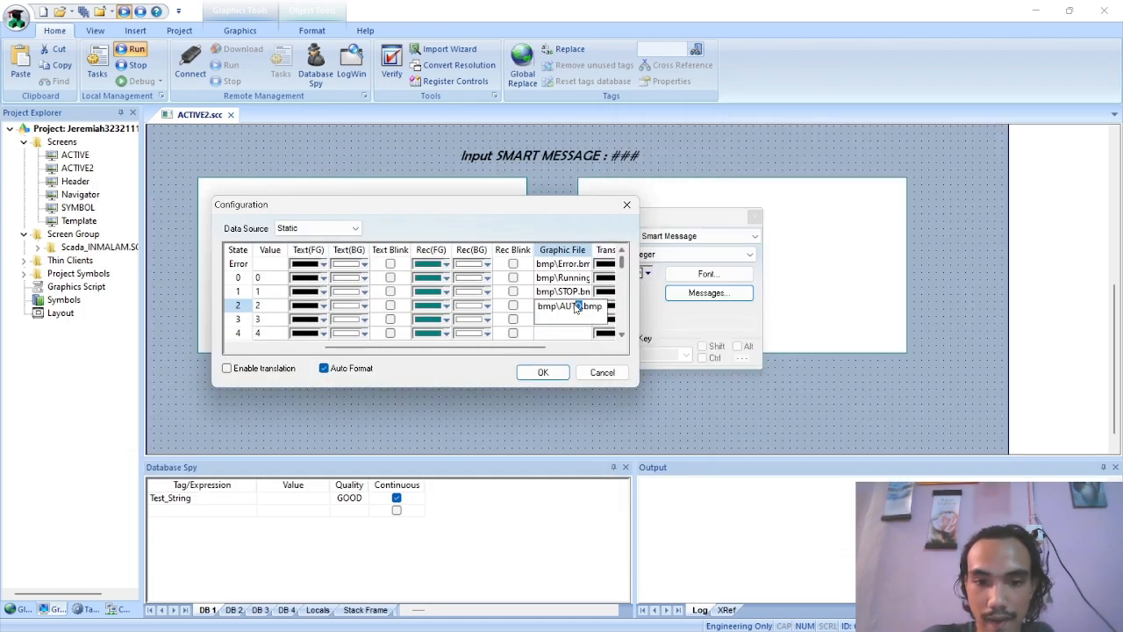
text(au)
key(BackSpace)
key(BackSpace)
key(BackSpace)
key(BackSpace)
key(BackSpace)
key(BackSpace)
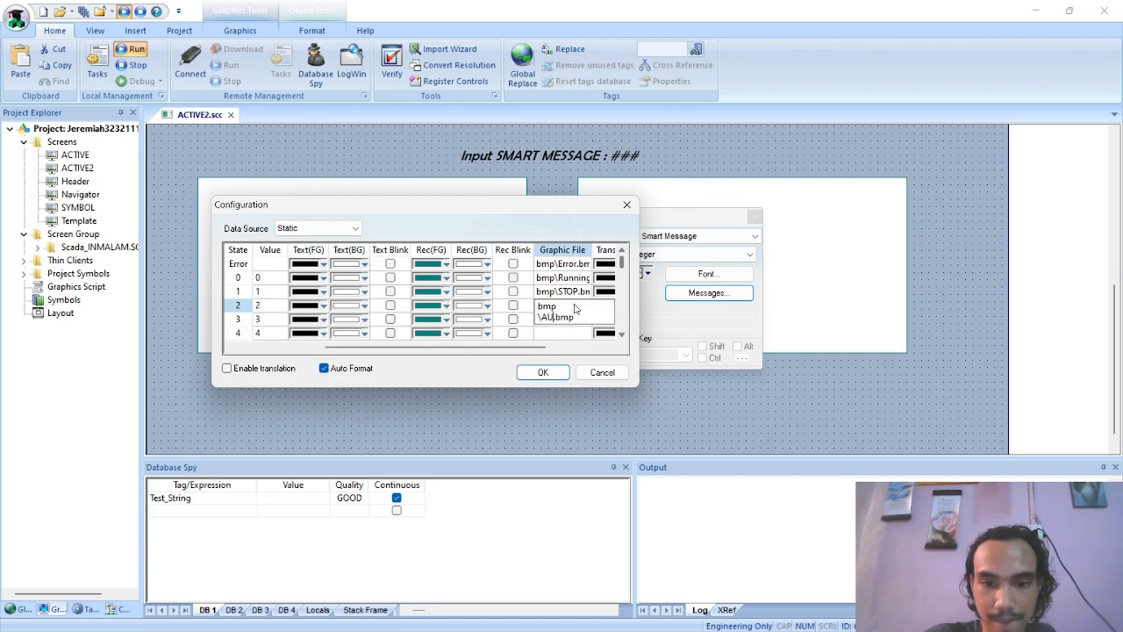
key(BackSpace)
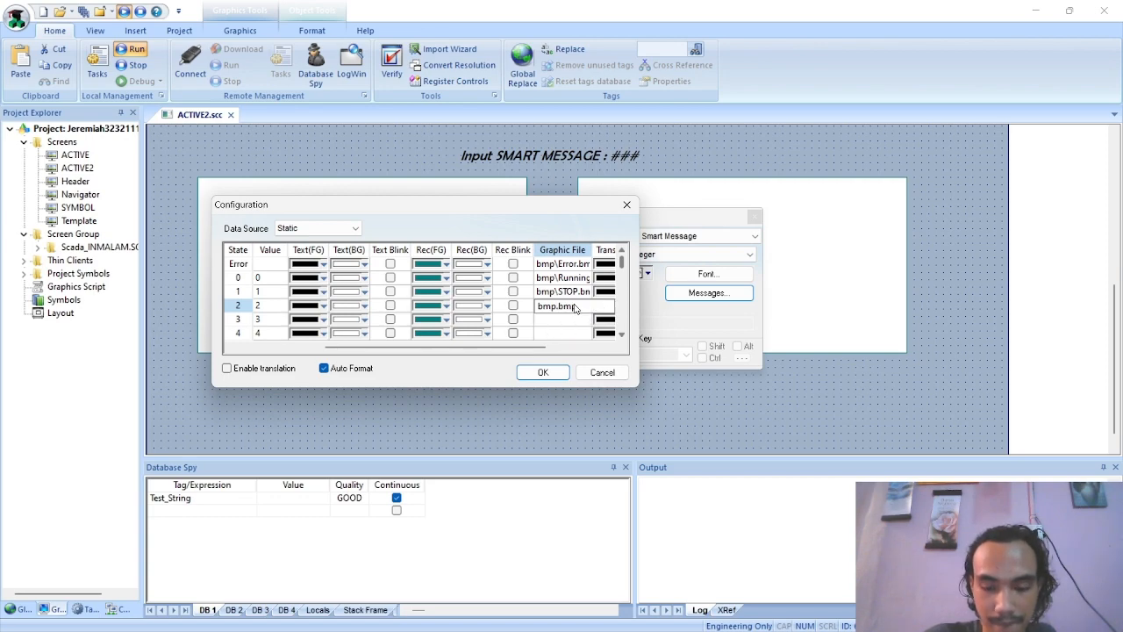
text(\)
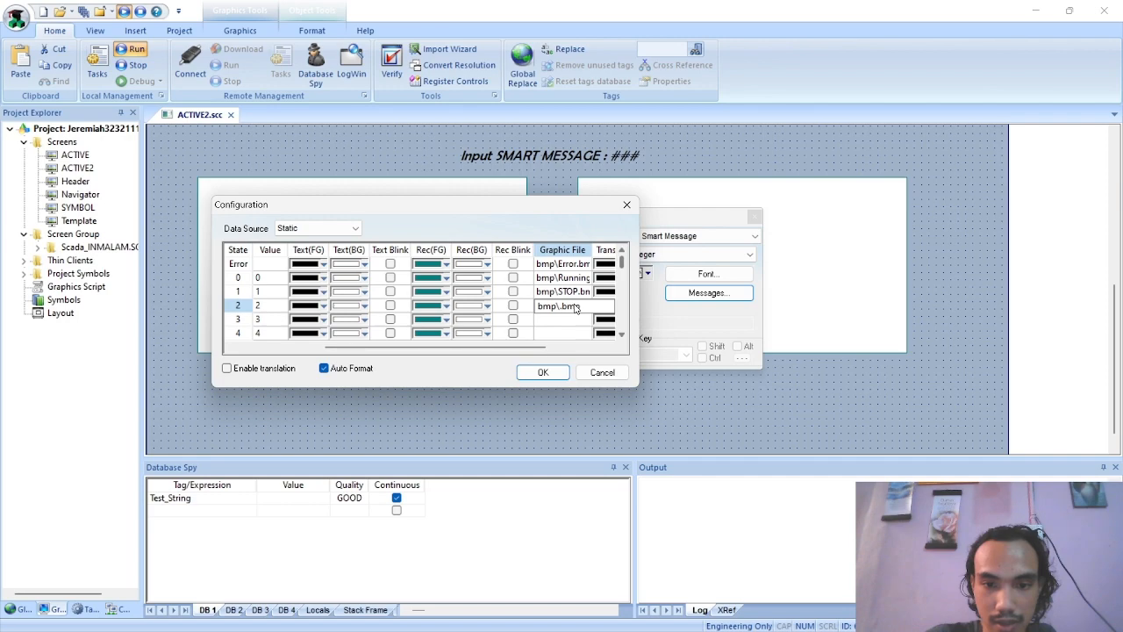
text(Auto)
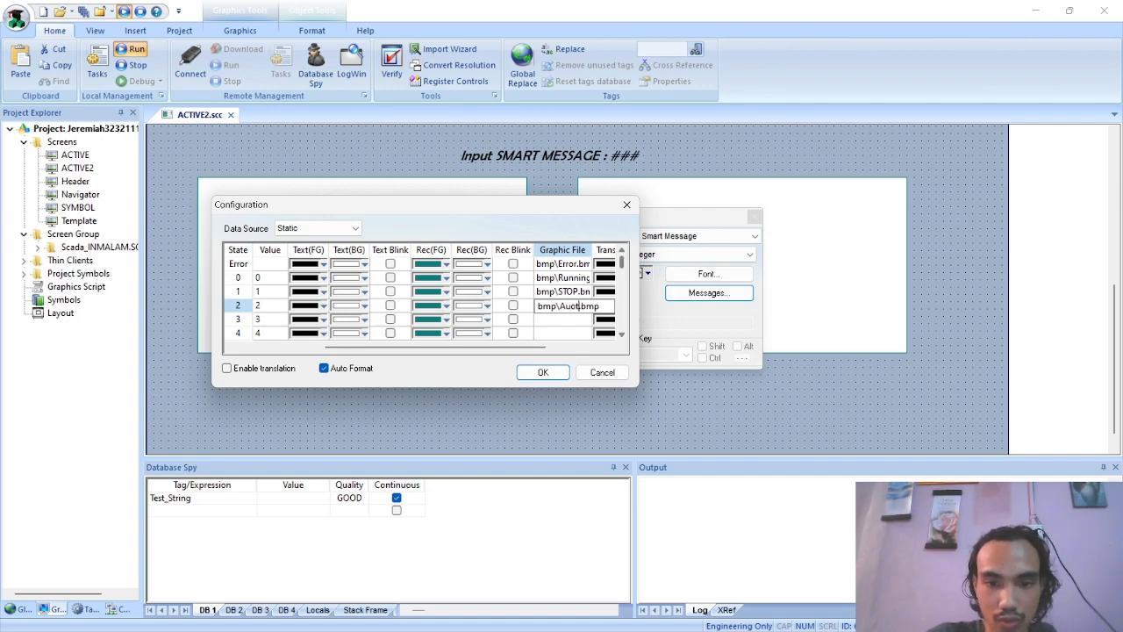
key(Return)
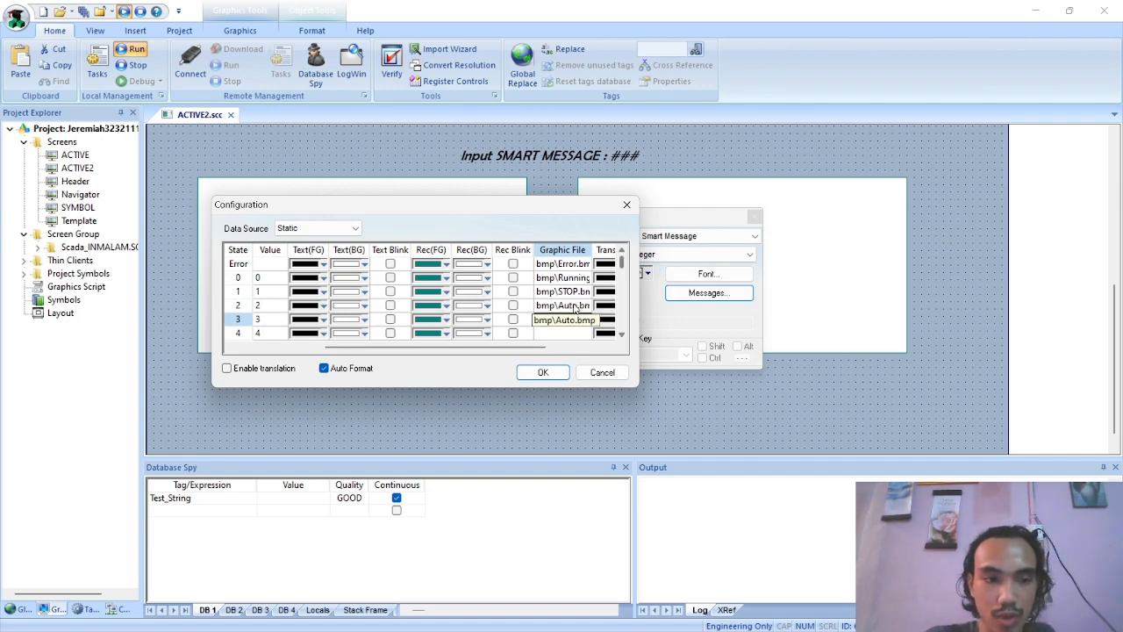
Set the Graphic File of state 3 to bmp\Manual.bmp, accept the message configuration and close the object properties
text(bmp\Error.bmp)
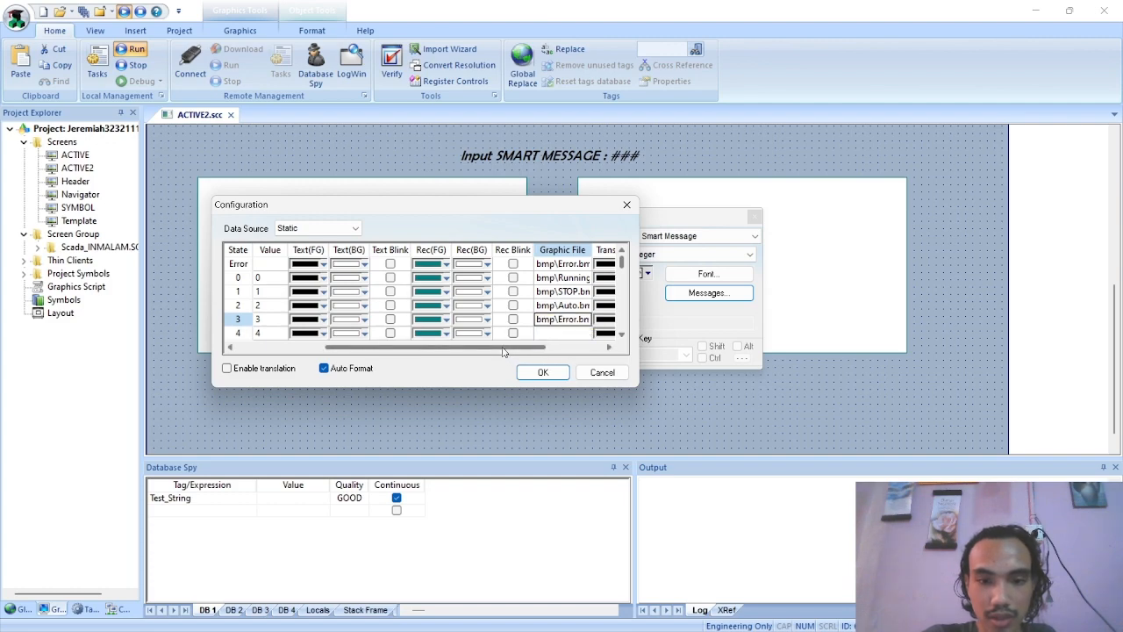
drag(504, 347, 525, 320)
text(Manual)
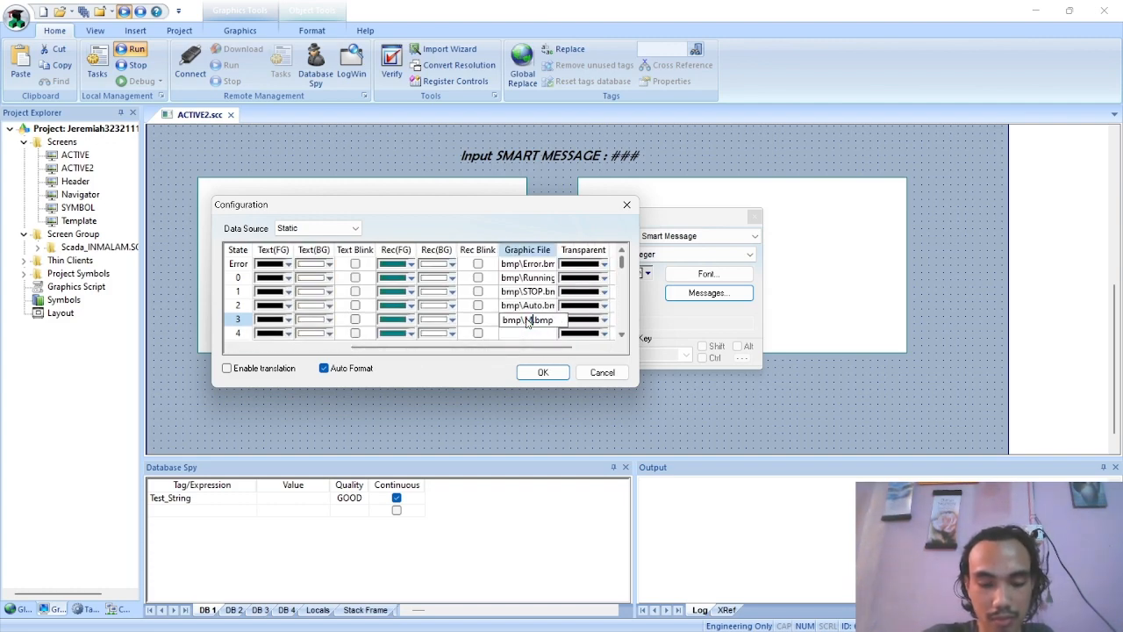
click(544, 376)
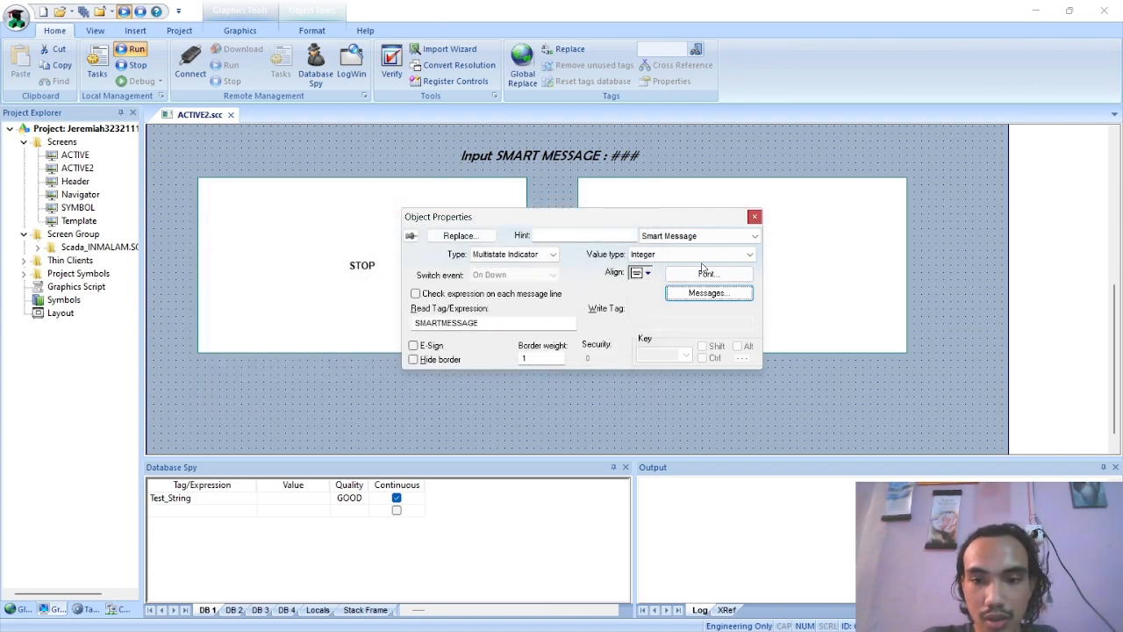
click(754, 218)
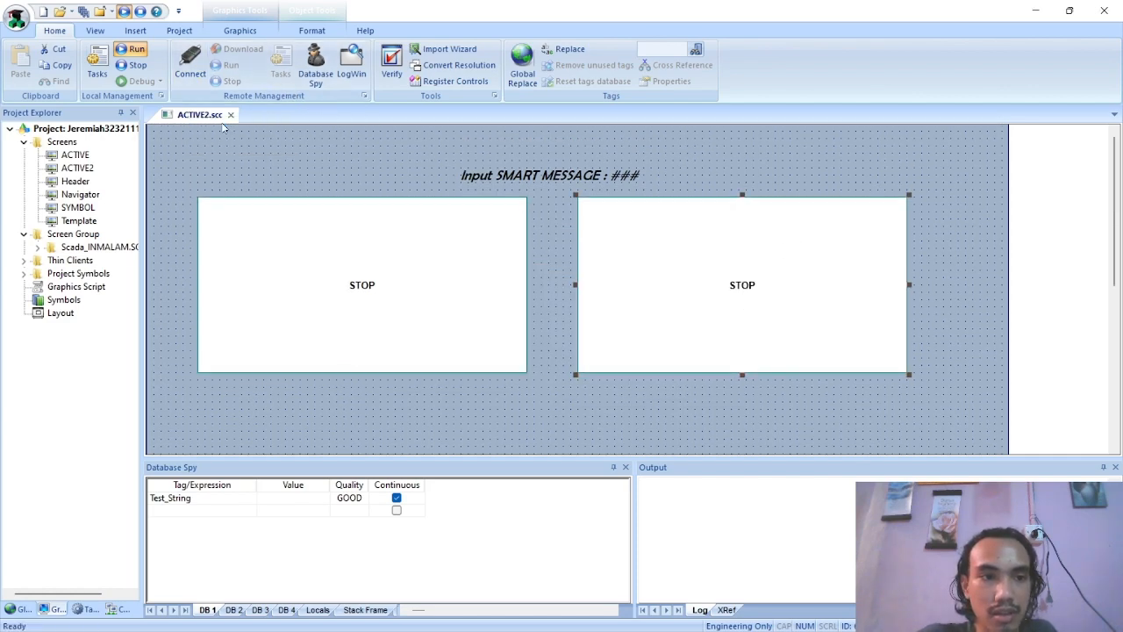
Run the project to view both Smart Messages on the ACTIVE2 screen, and close the runtime window
scroll(302, 169, up, 5)
scroll(303, 169, down, 3)
click(132, 49)
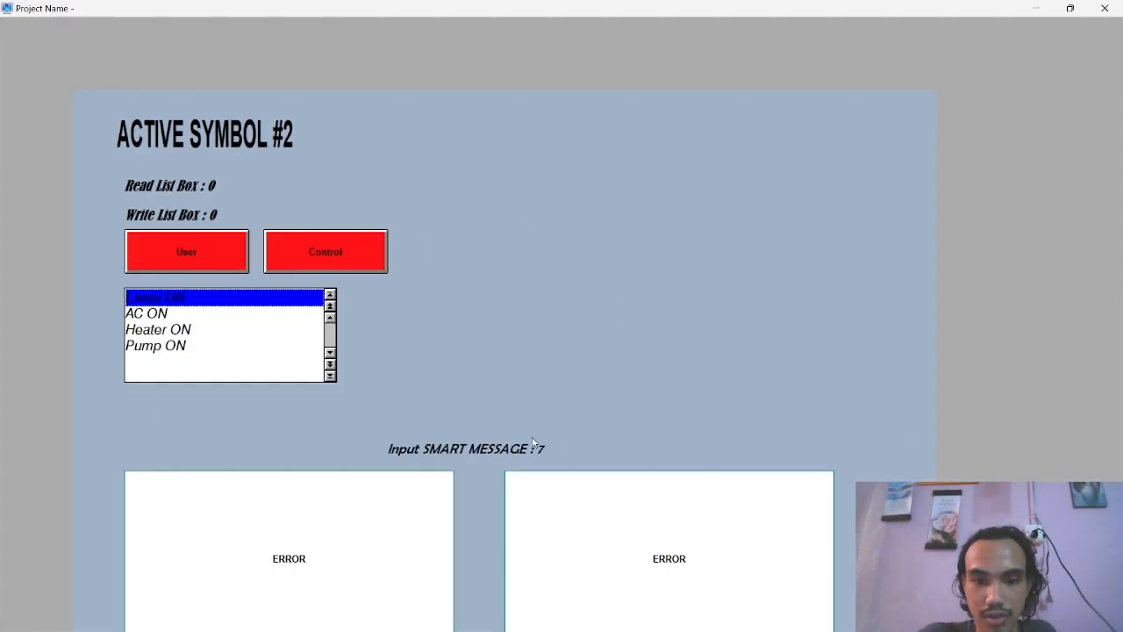
click(1104, 8)
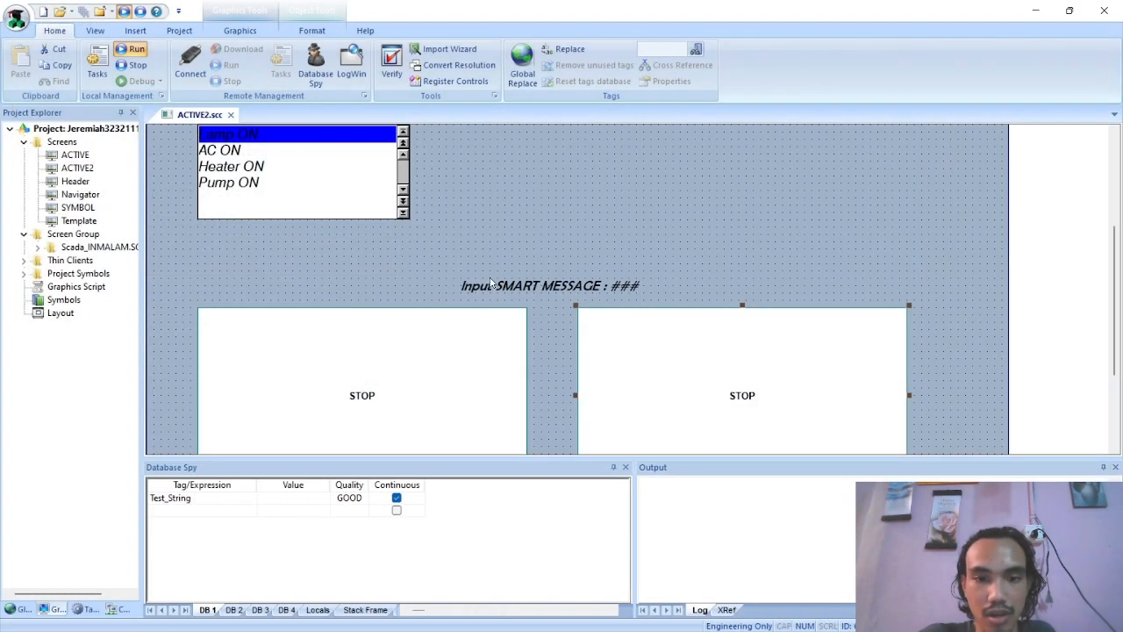
Move the Input SMART MESSAGE text and both Smart Message boxes upward, keeping the boxes aligned side by side beneath the text
drag(541, 284, 534, 251)
drag(451, 380, 454, 339)
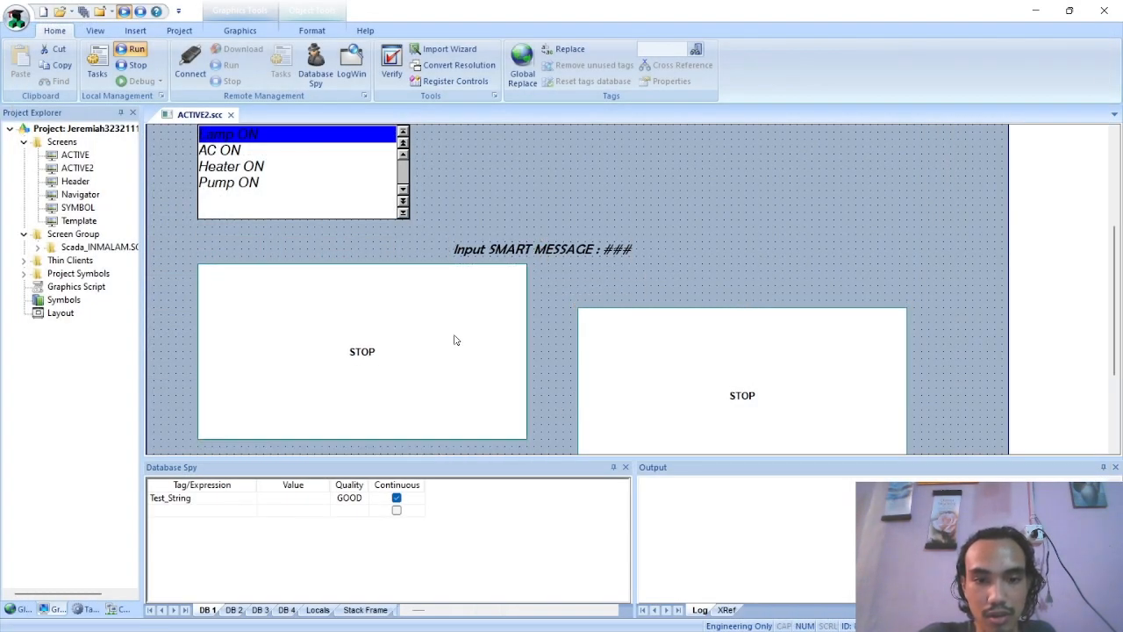
drag(701, 372, 684, 327)
click(738, 239)
scroll(702, 242, down, 2)
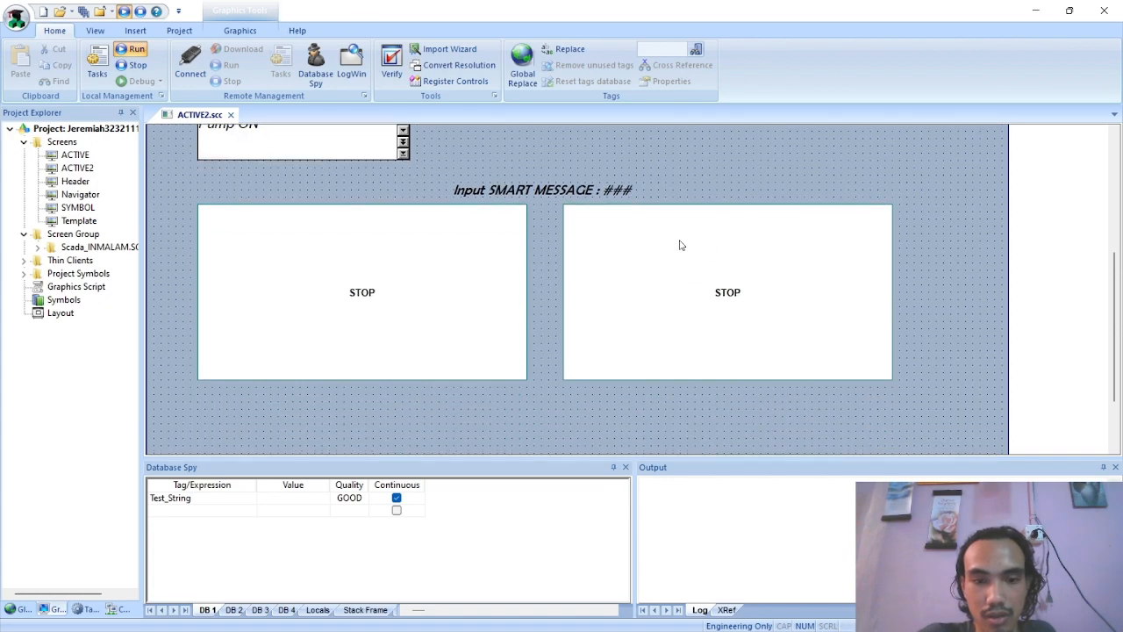
Run the project, test the Smart Messages with input values 1 and 2, and close the runtime window
click(132, 49)
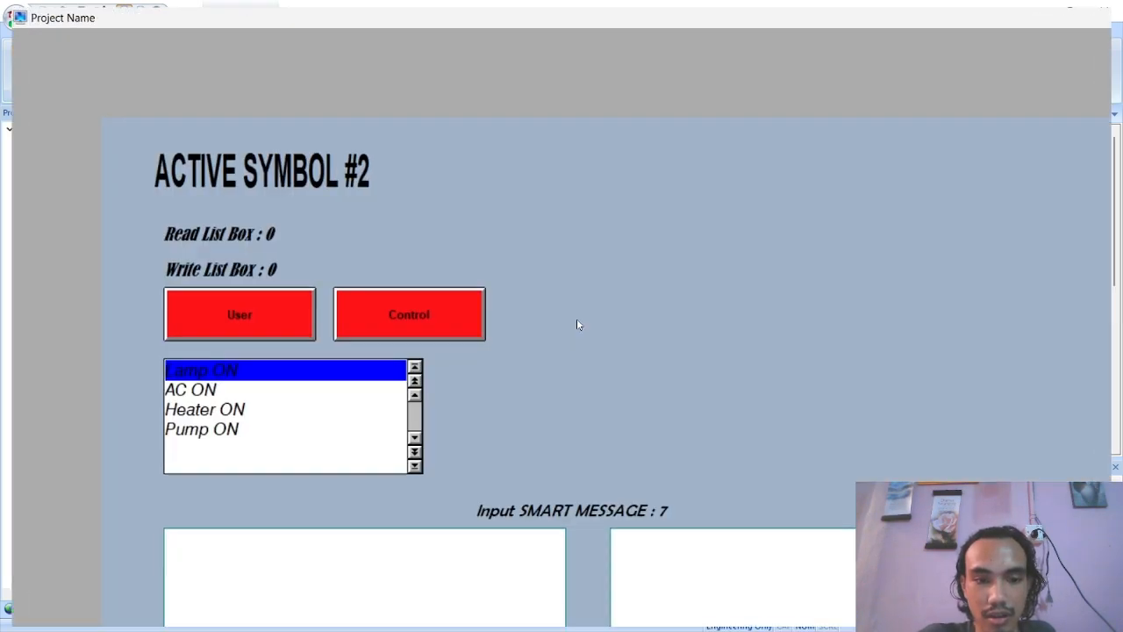
click(555, 413)
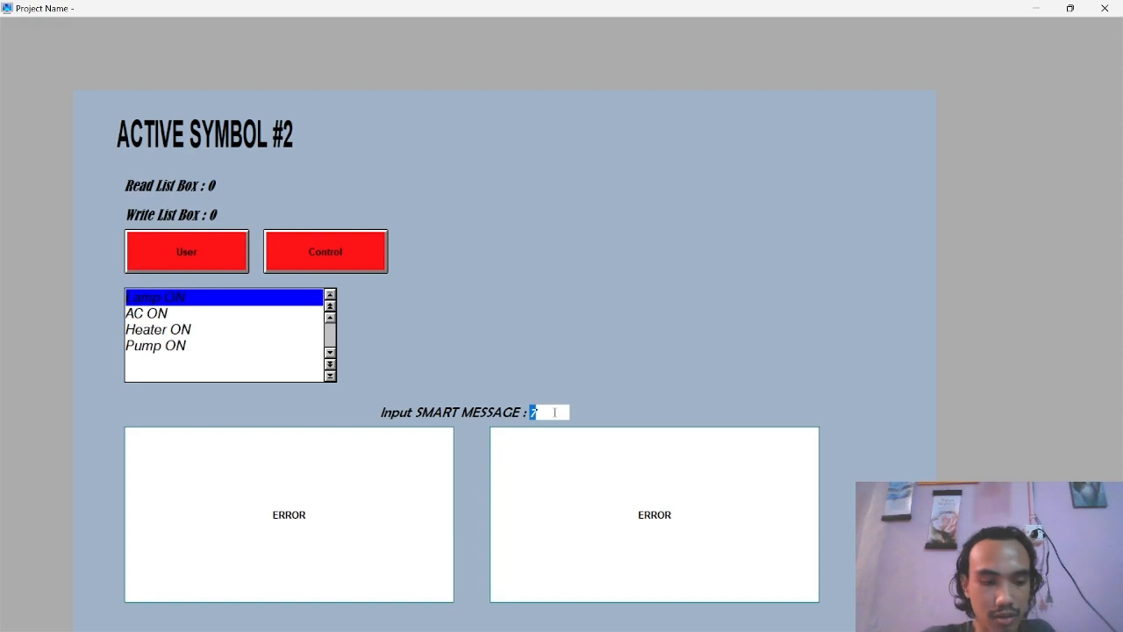
text(1)
key(Return)
text(2)
key(Return)
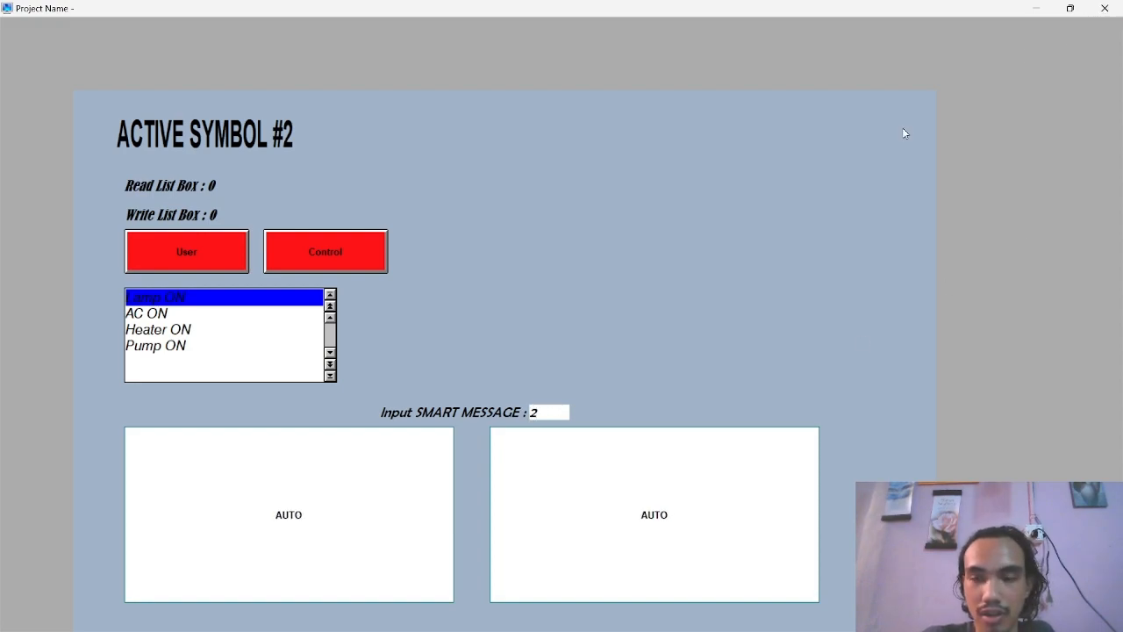
key(alt+F4)
Switch to the Active Object2 PDF and review the Smart Message runtime result, graphic file configuration and bitmap saving instructions
key(alt+Tab)
key(Tab)
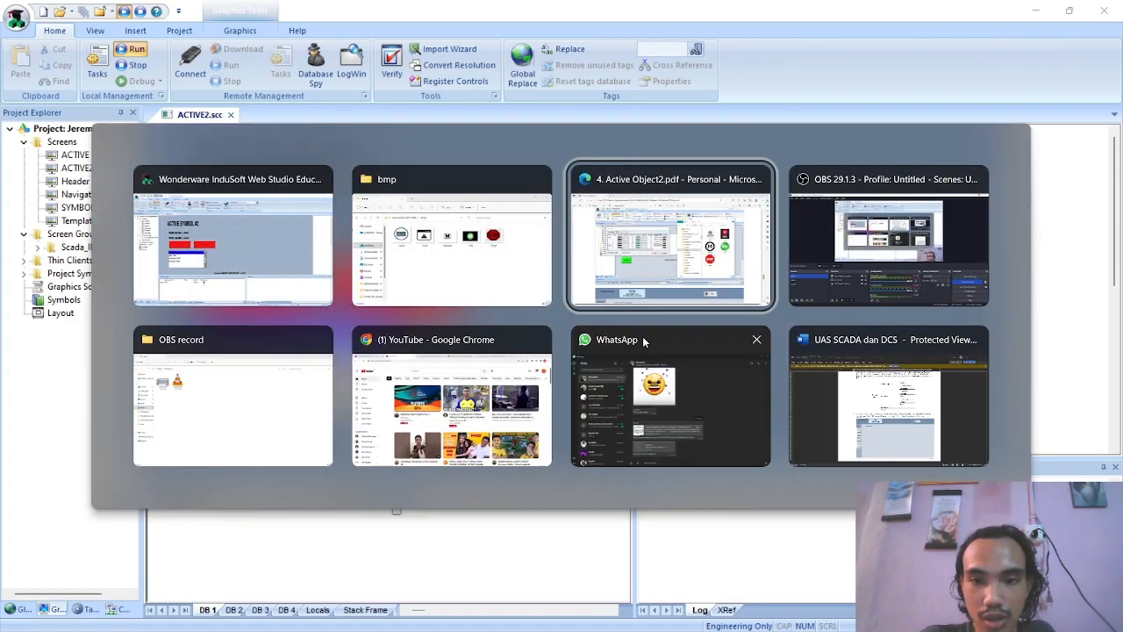
scroll(653, 357, down, 4)
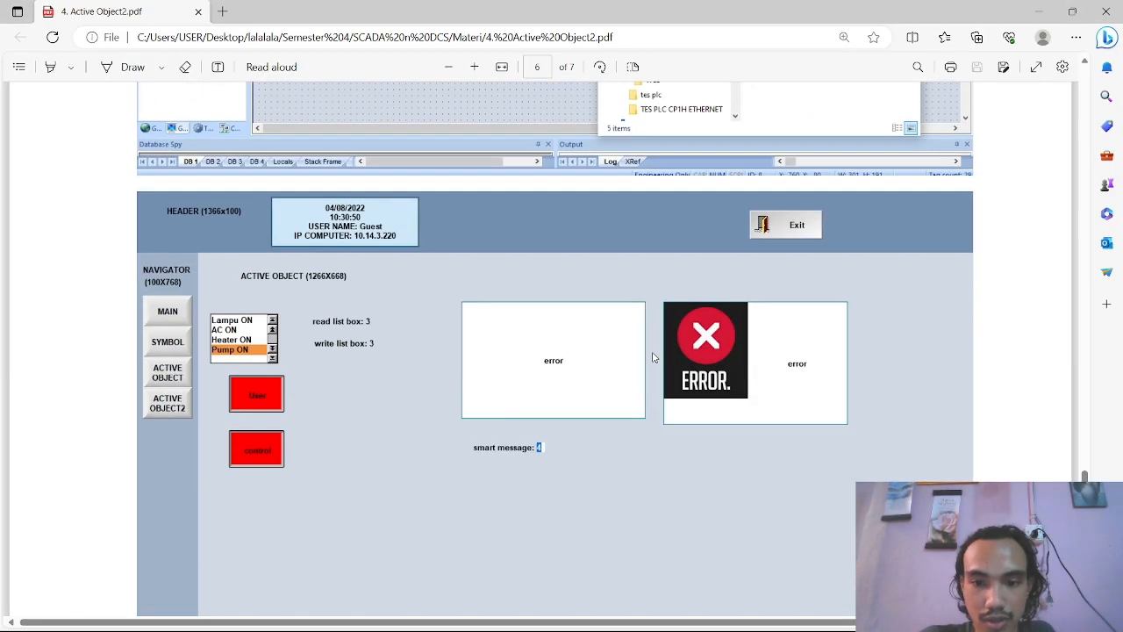
scroll(652, 356, up, 4)
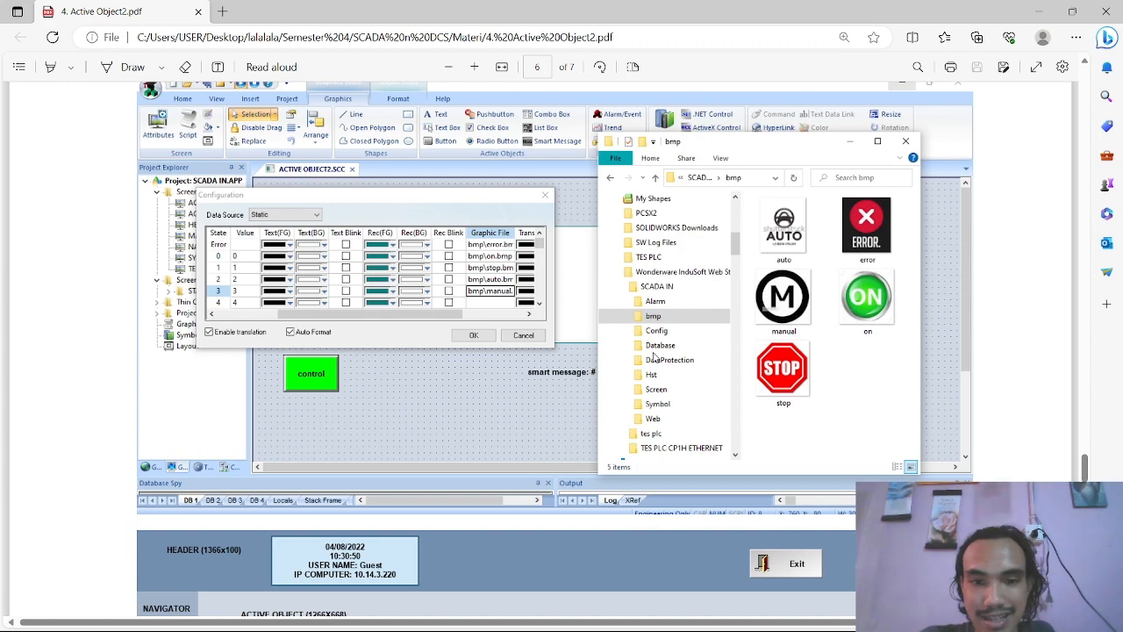
scroll(653, 356, up, 6)
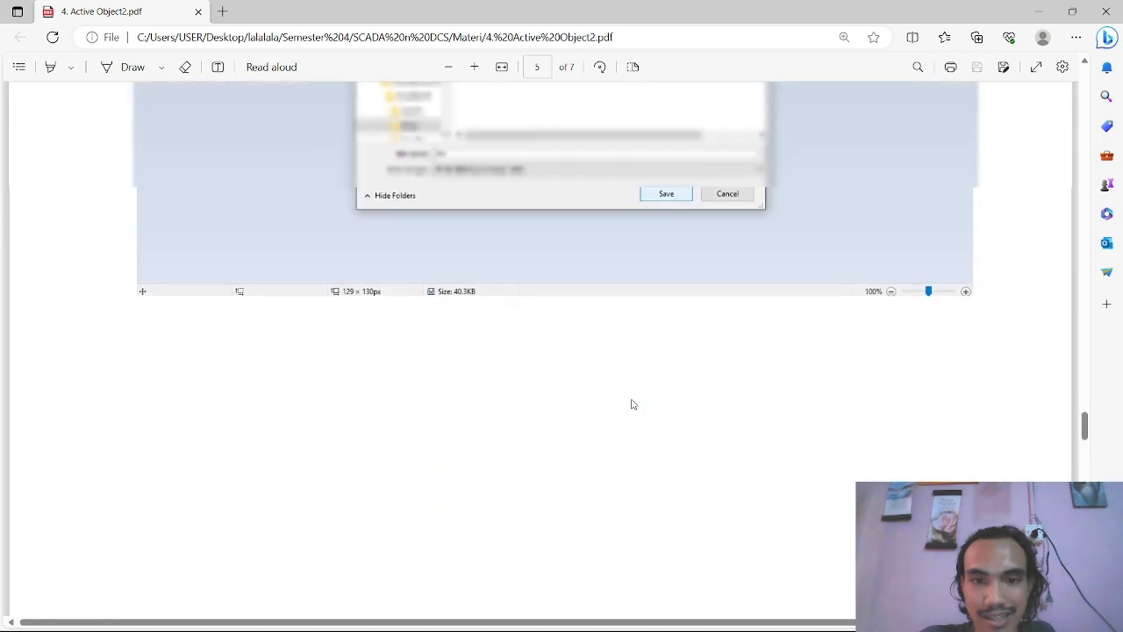
scroll(631, 403, up, 3)
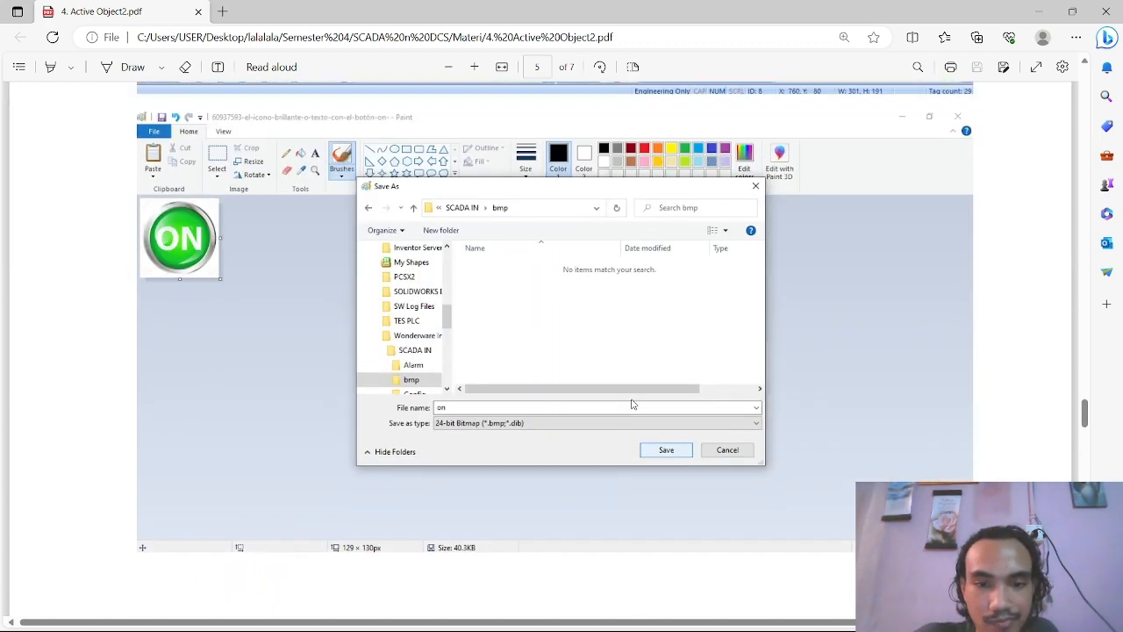
scroll(631, 404, up, 7)
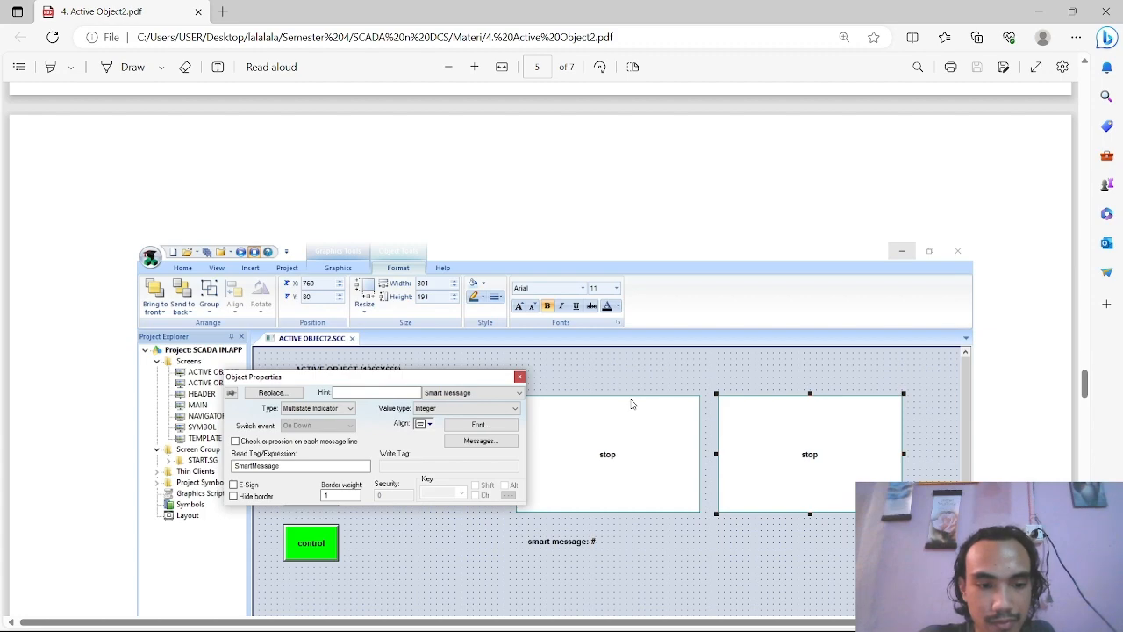
Return to InduSoft Web Studio and inspect the Graphic File entries in the message configuration of the second Smart Message, beside the first
key(alt+Tab)
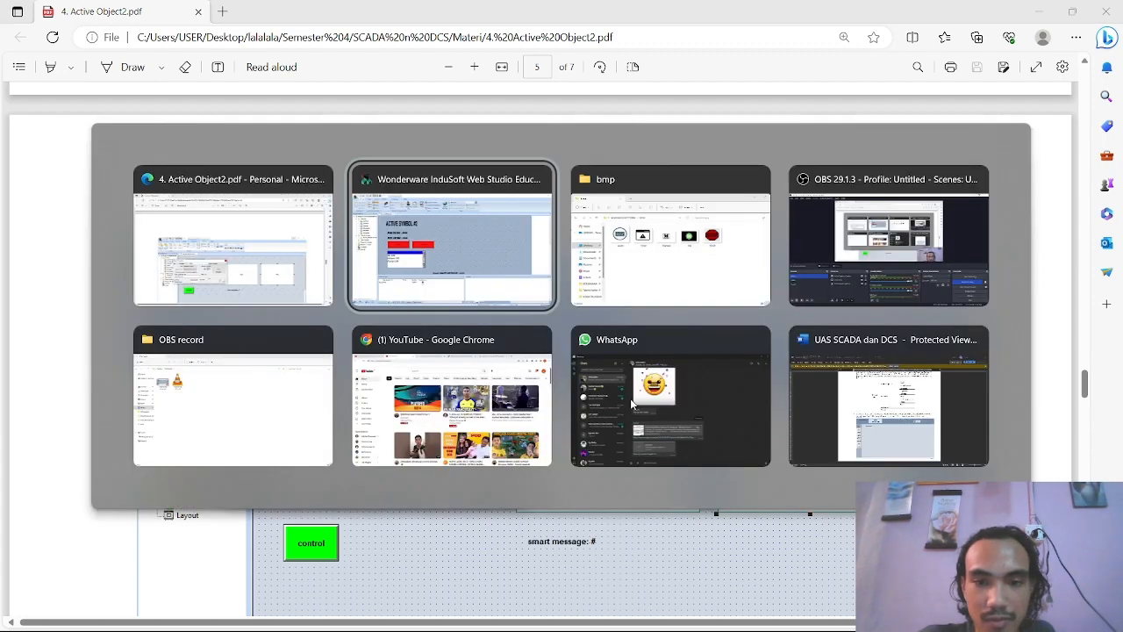
key(alt+Tab)
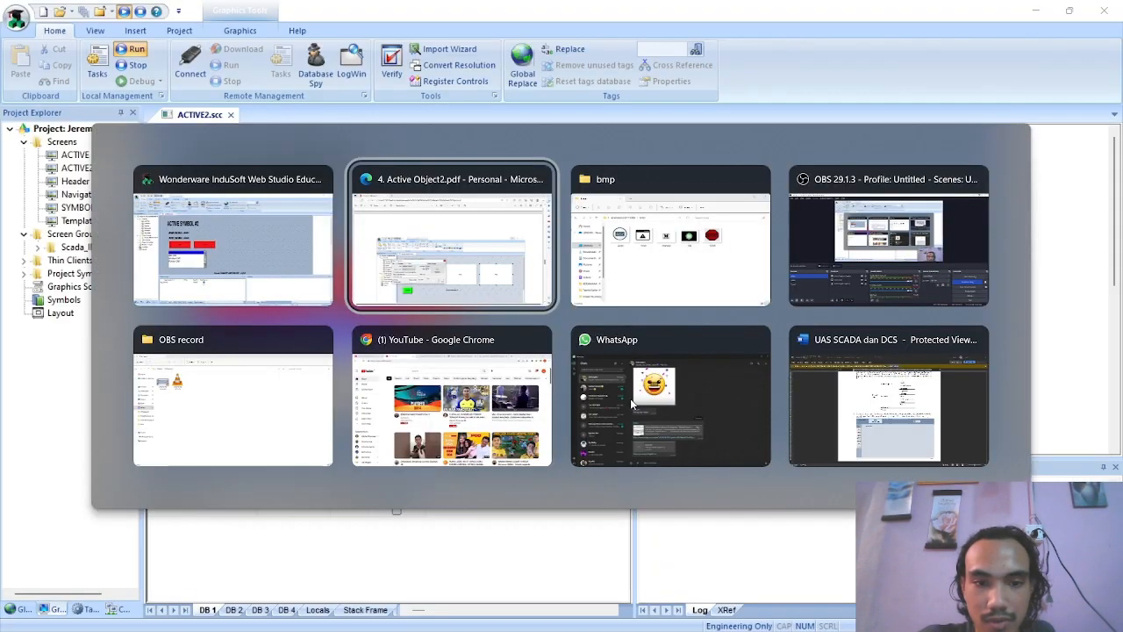
key(alt+Tab)
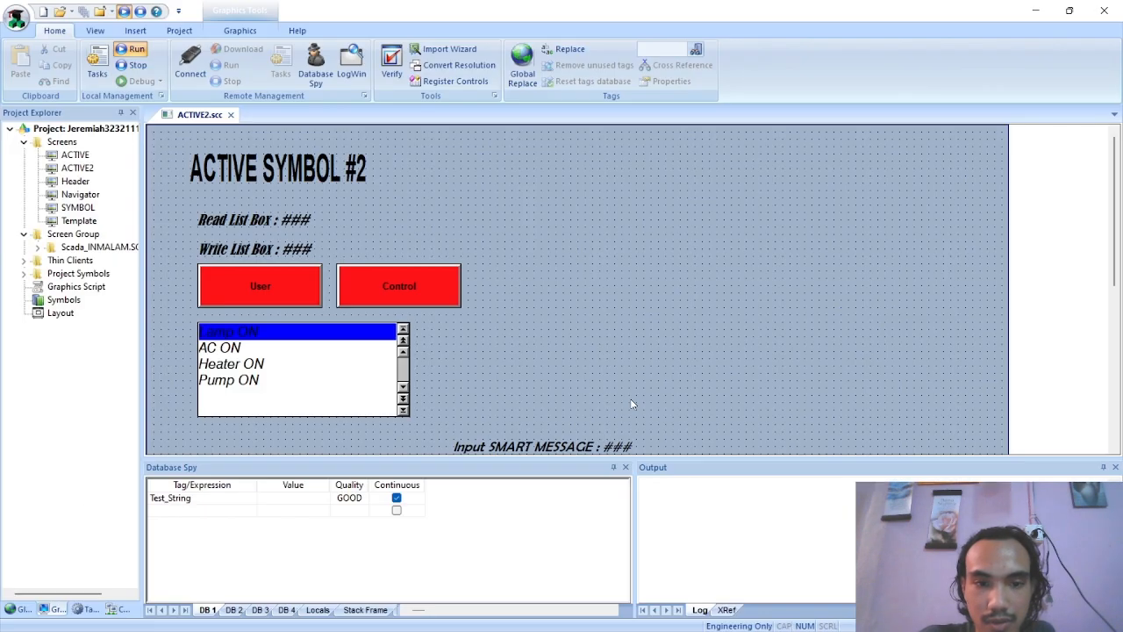
scroll(632, 404, down, 3)
scroll(632, 404, down, 1)
click(665, 363)
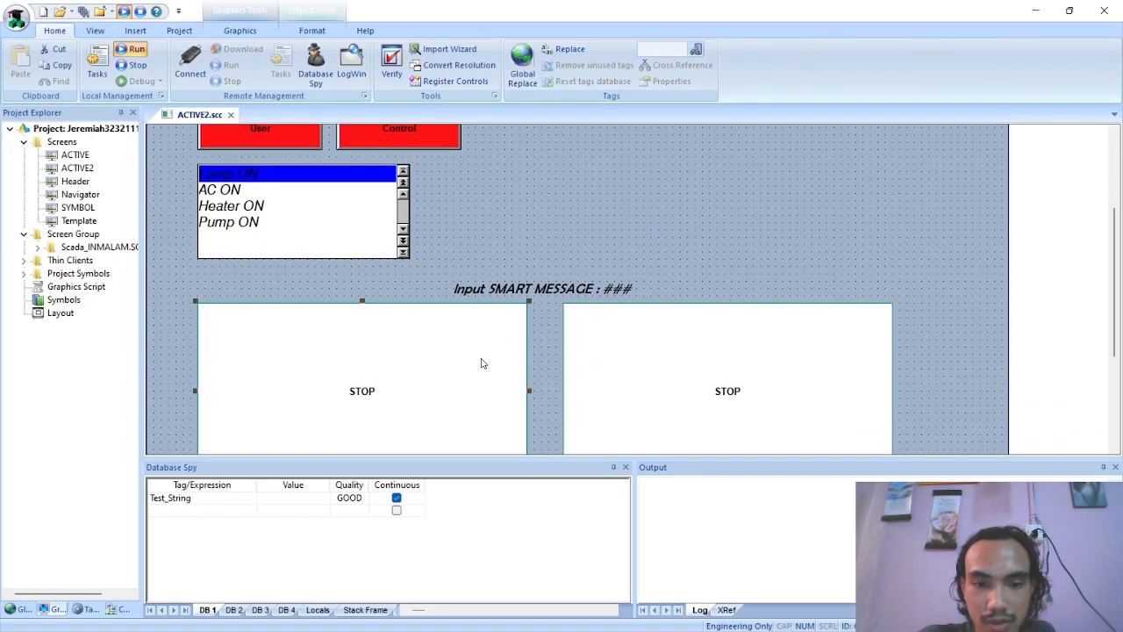
double_click(658, 338)
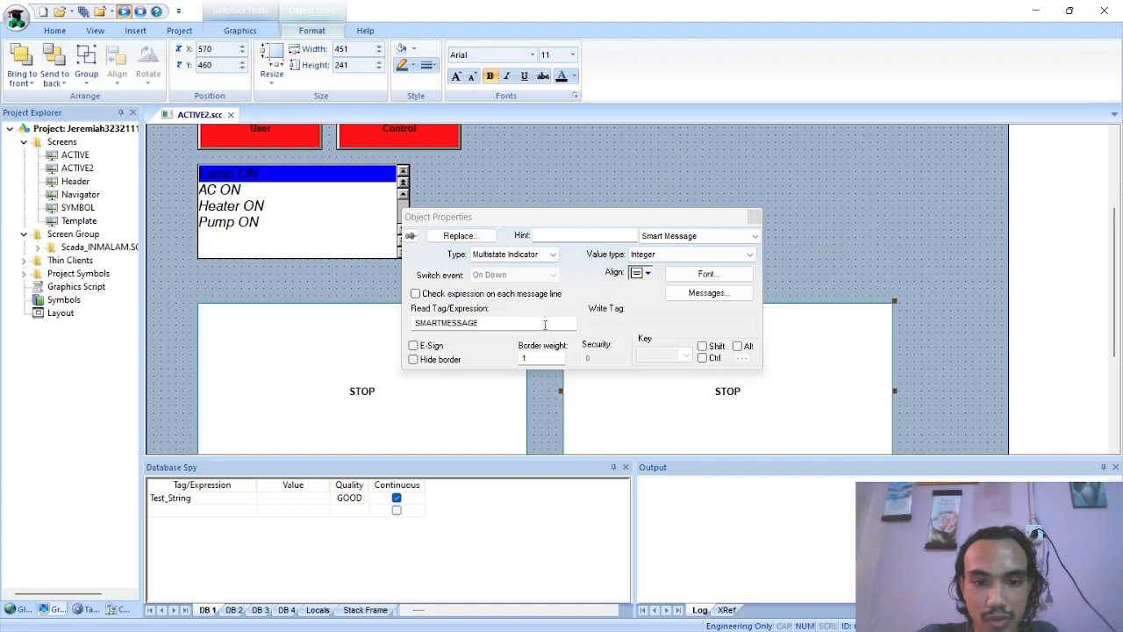
click(708, 292)
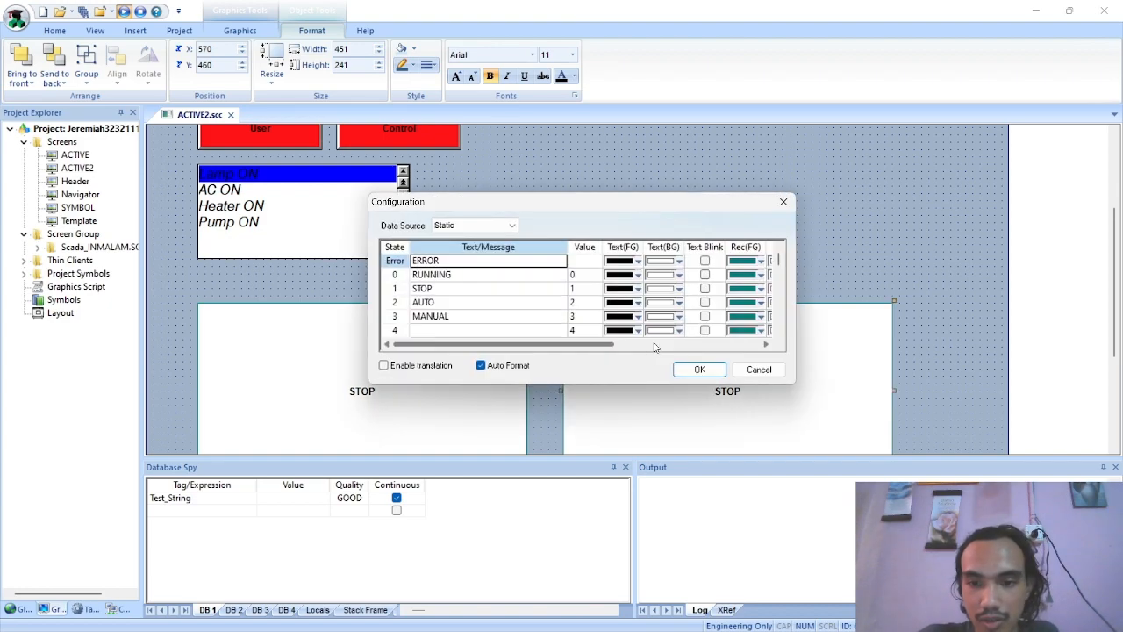
drag(572, 351, 680, 326)
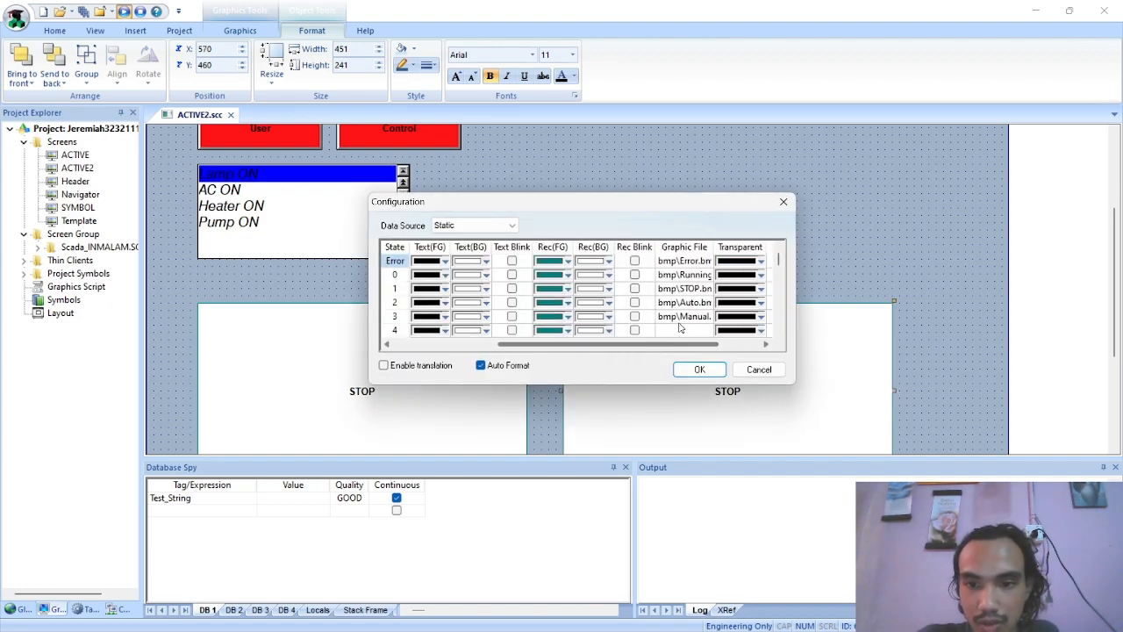
click(683, 262)
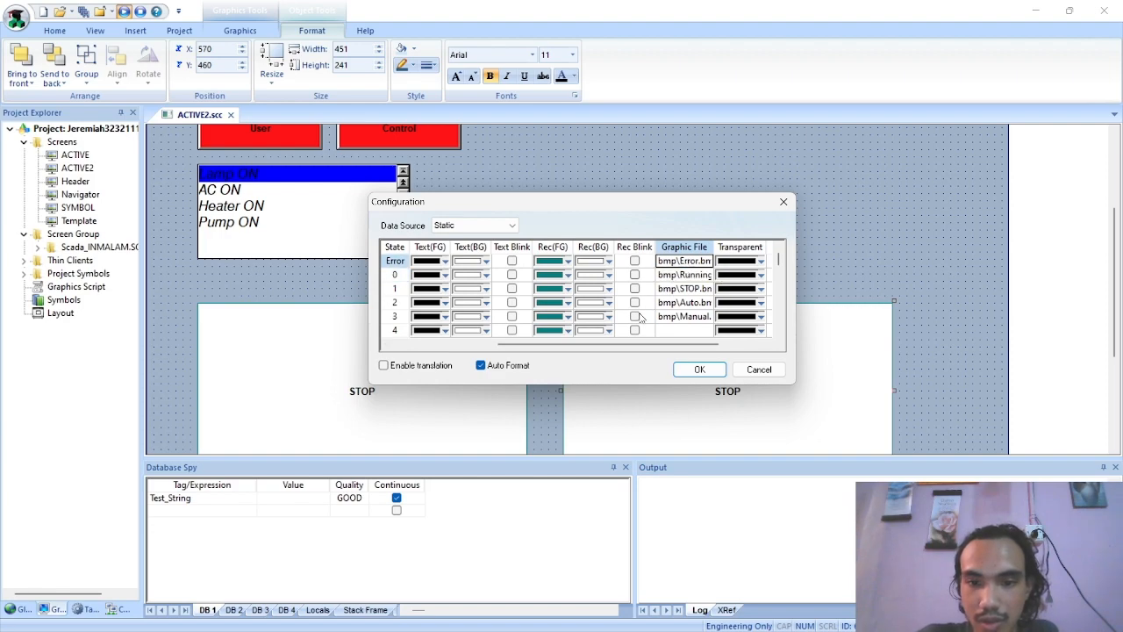
Switch to the Active Object2 PDF and examine its message configuration, bmp folder contents and expected error display
key(alt+Tab)
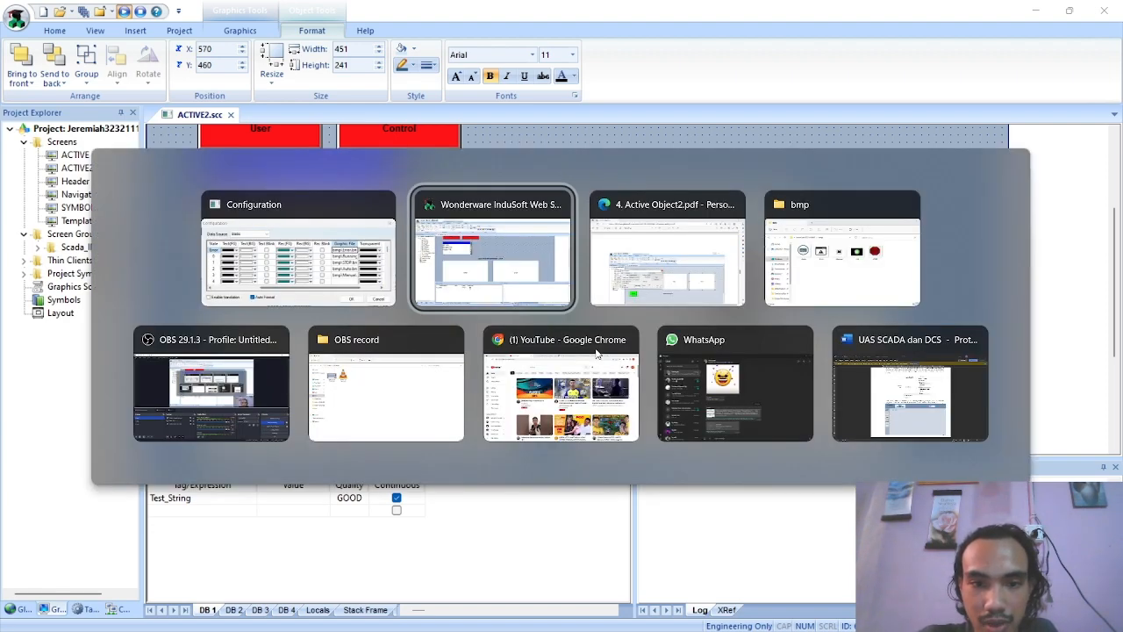
key(alt+Tab)
scroll(654, 377, down, 4)
scroll(653, 378, up, 1)
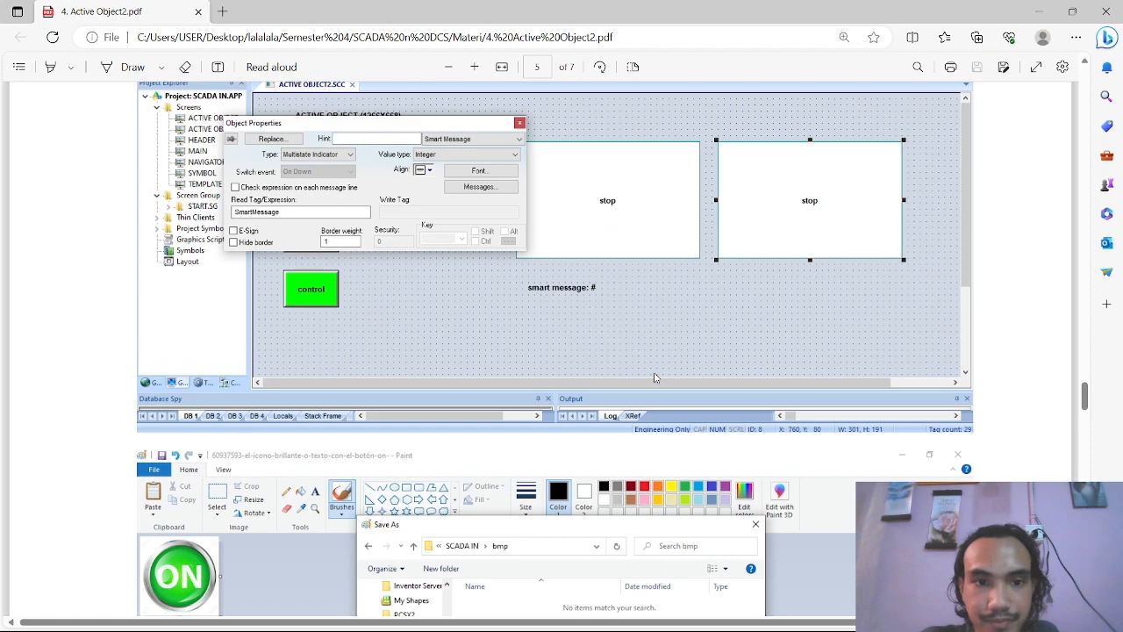
scroll(654, 378, down, 10)
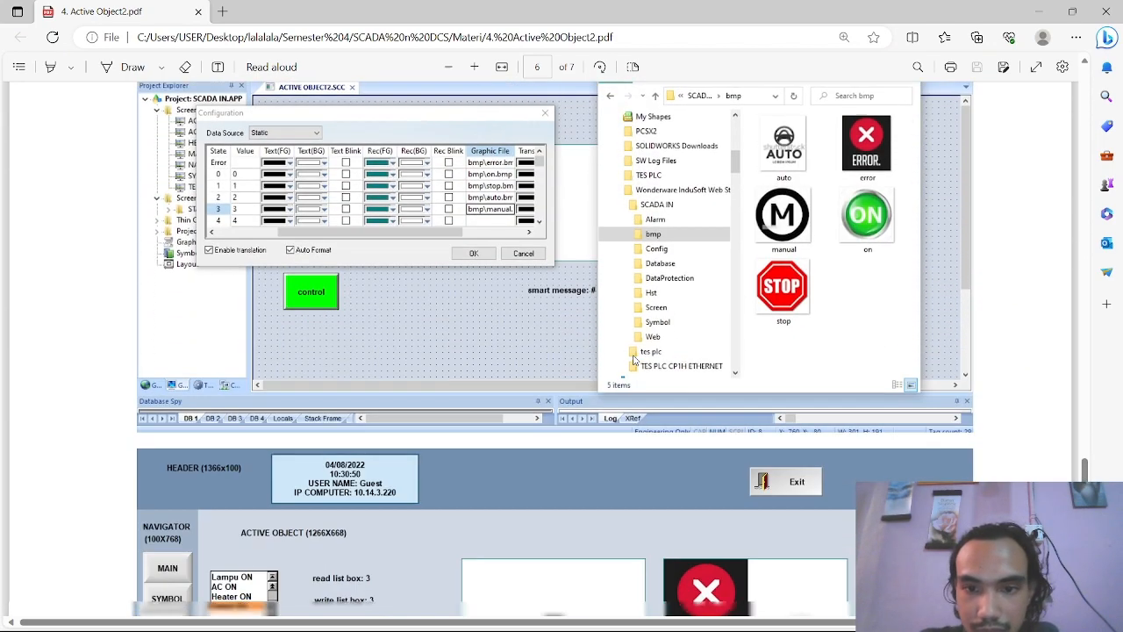
scroll(635, 360, down, 1)
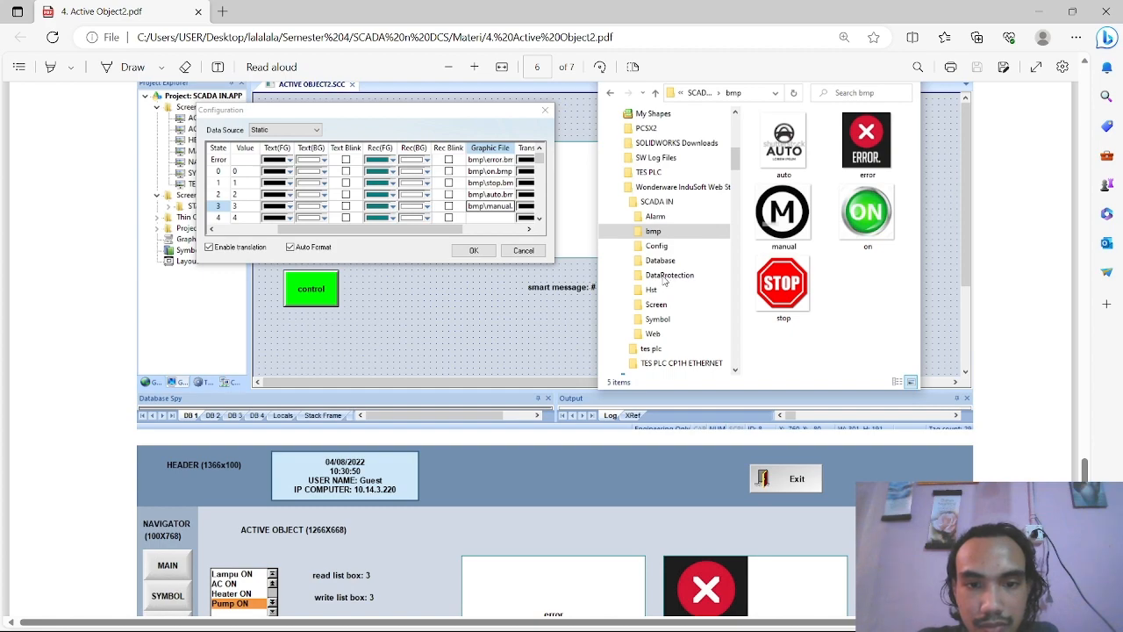
scroll(665, 281, up, 2)
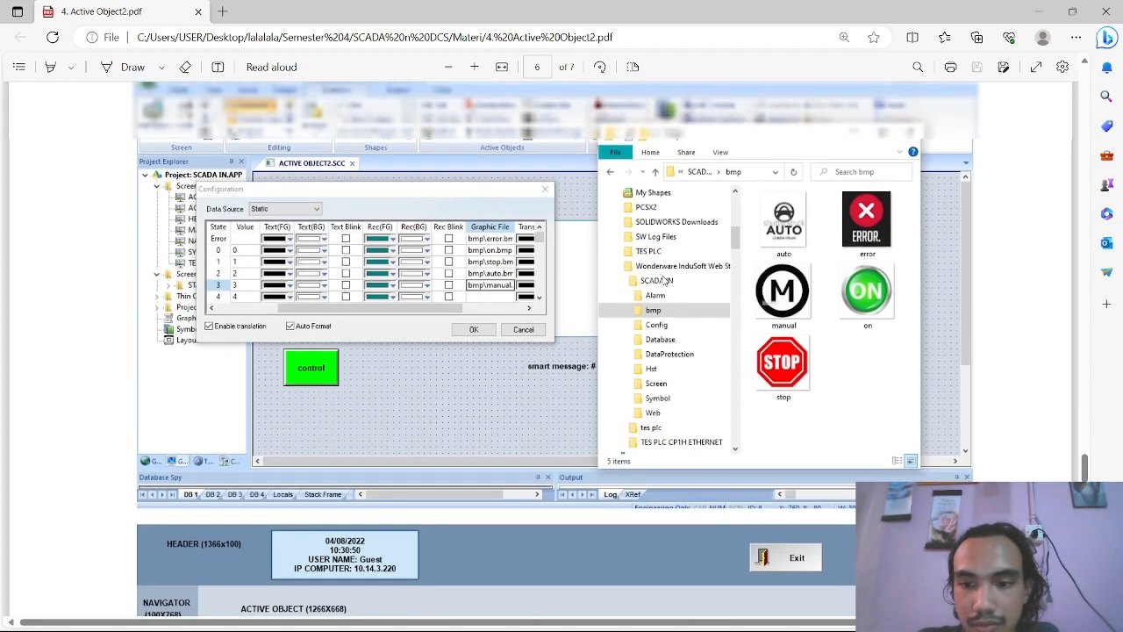
scroll(665, 281, down, 4)
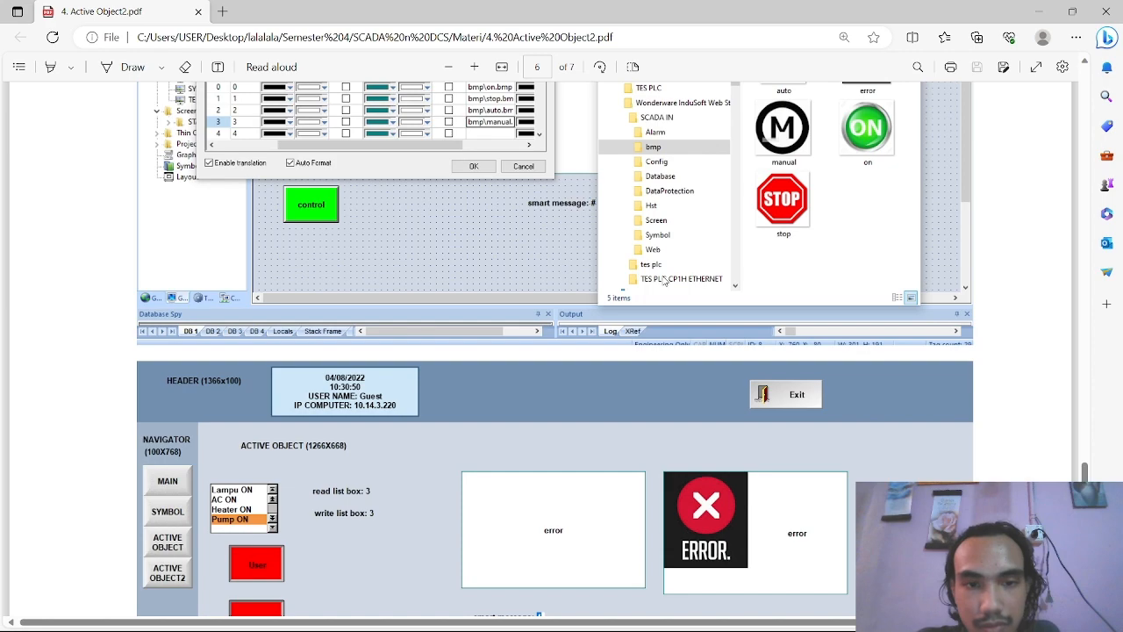
Compare the Error state's Graphic File path in the project's message configuration with the one in the PDF
key(alt+Tab)
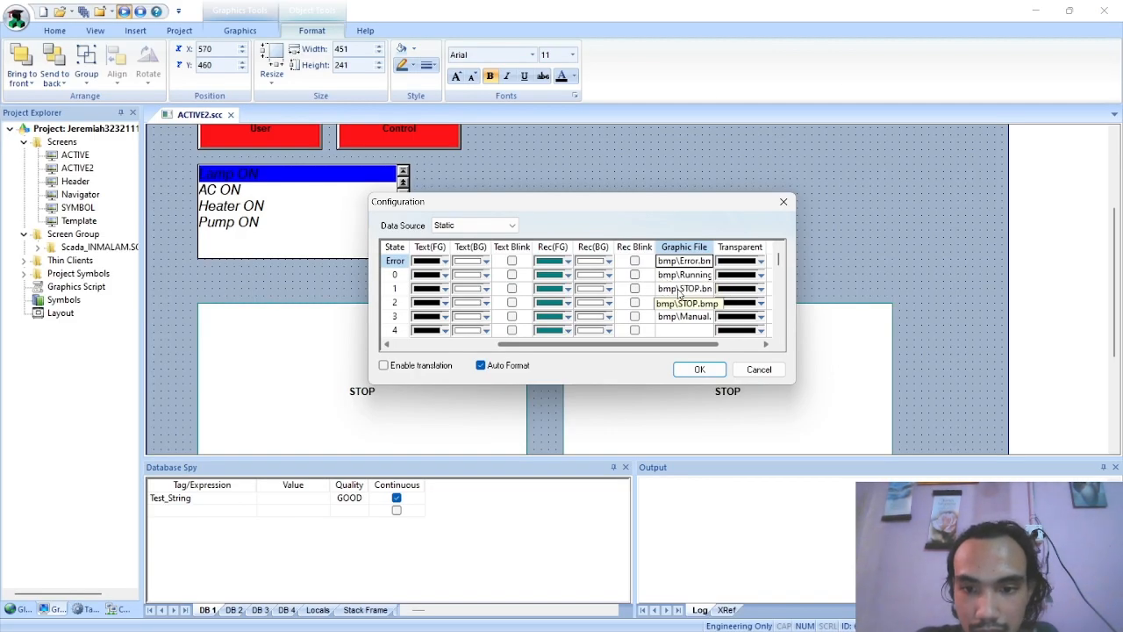
click(678, 261)
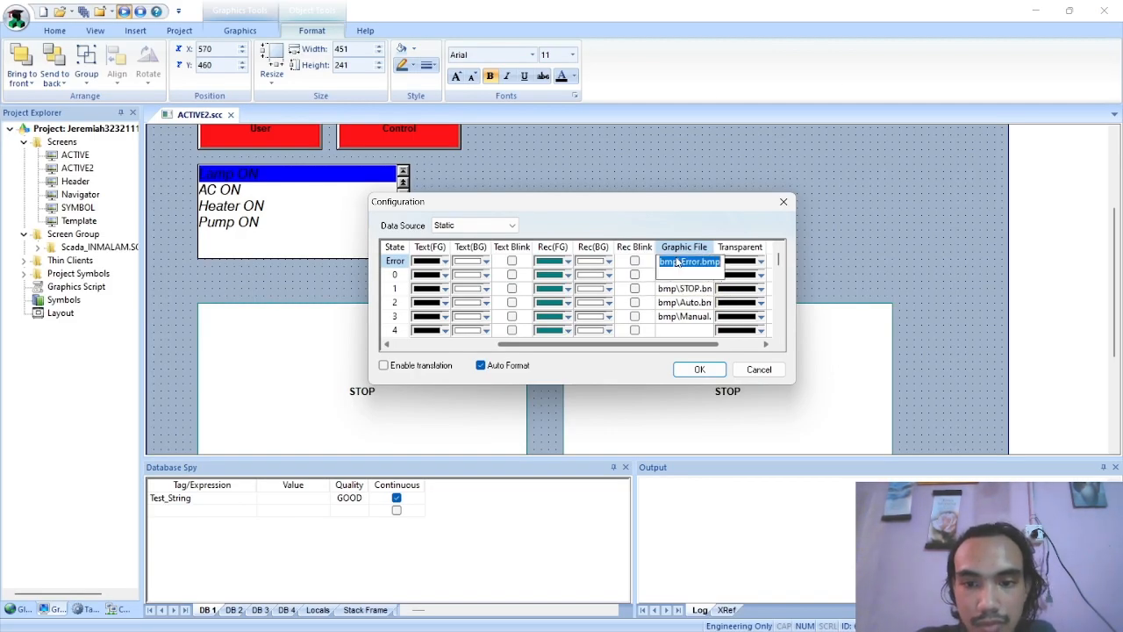
key(alt+Tab)
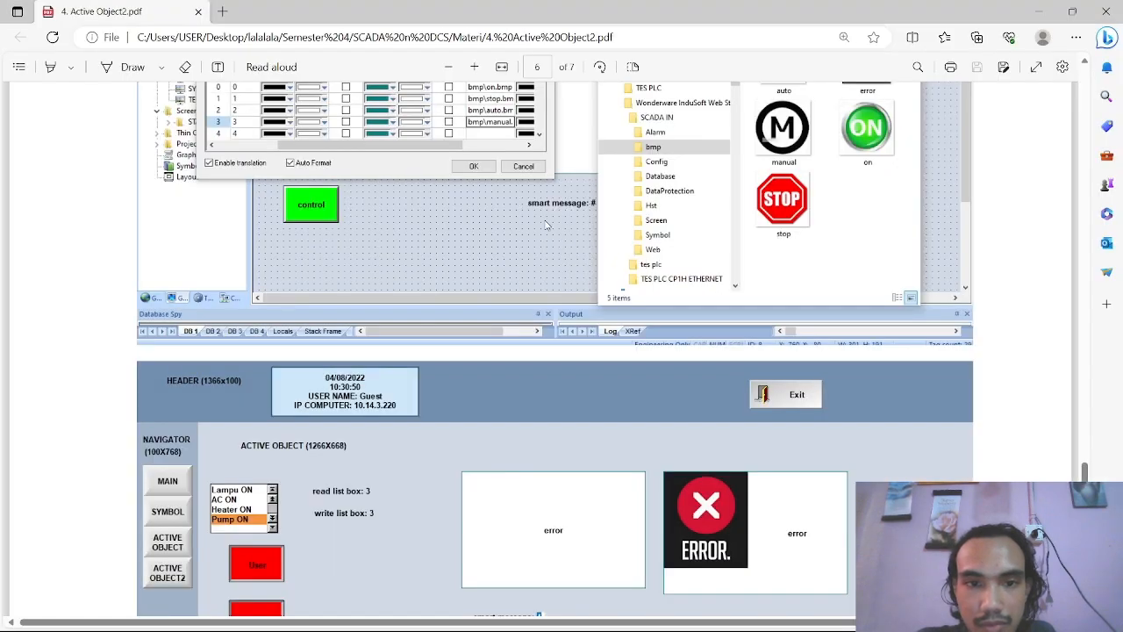
scroll(497, 235, up, 2)
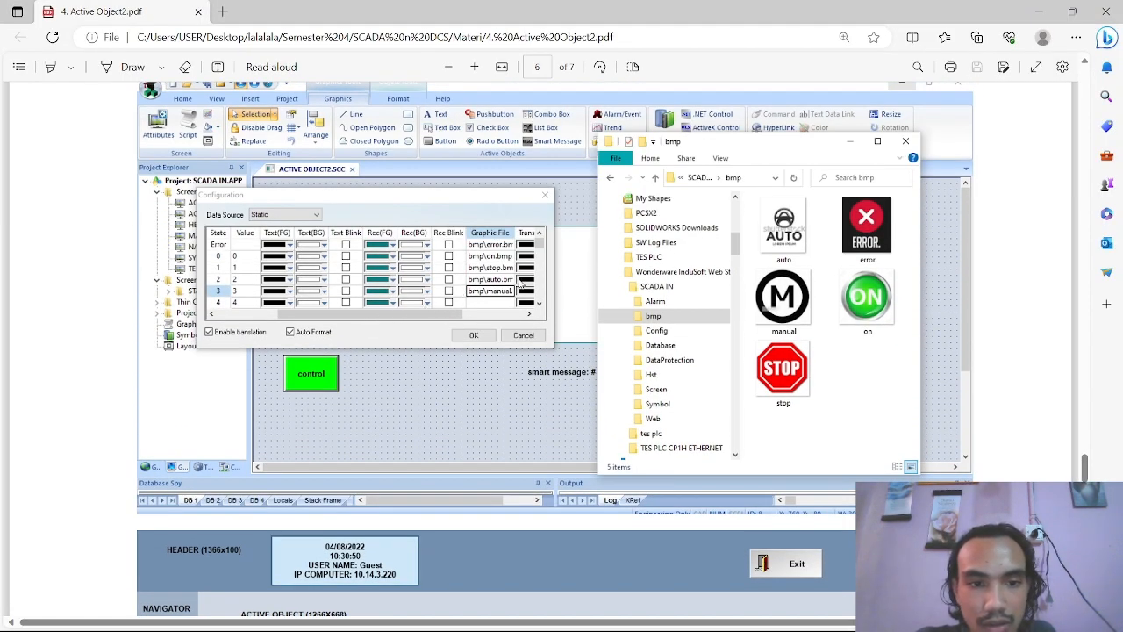
key(alt+Tab)
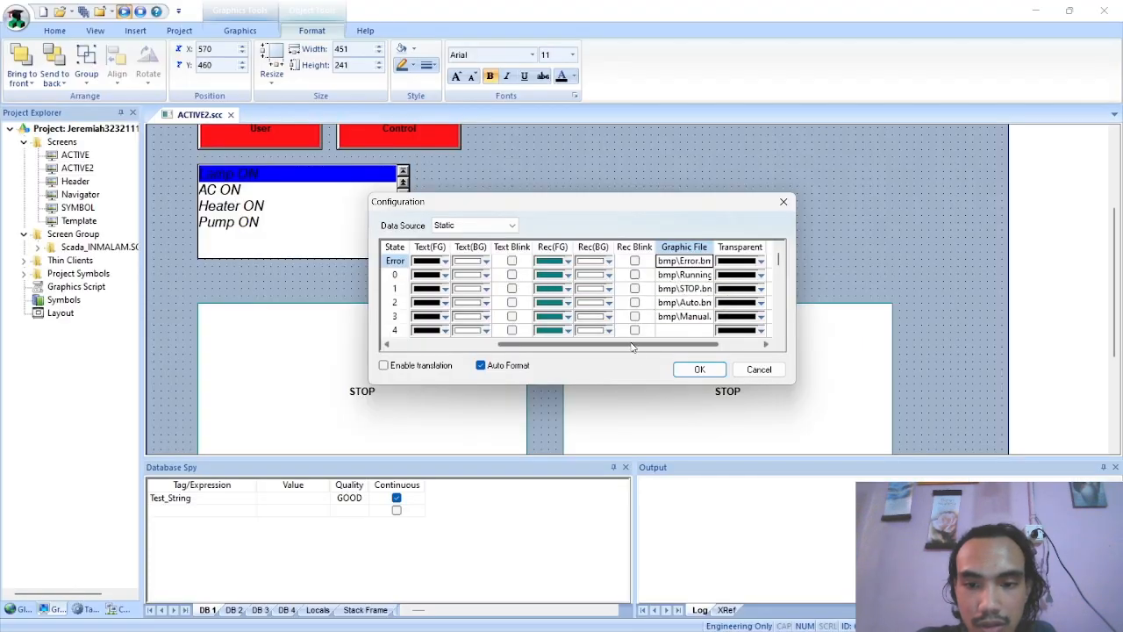
Review the transparency columns and message texts of the Smart Message states, and close the configuration without changes
click(712, 345)
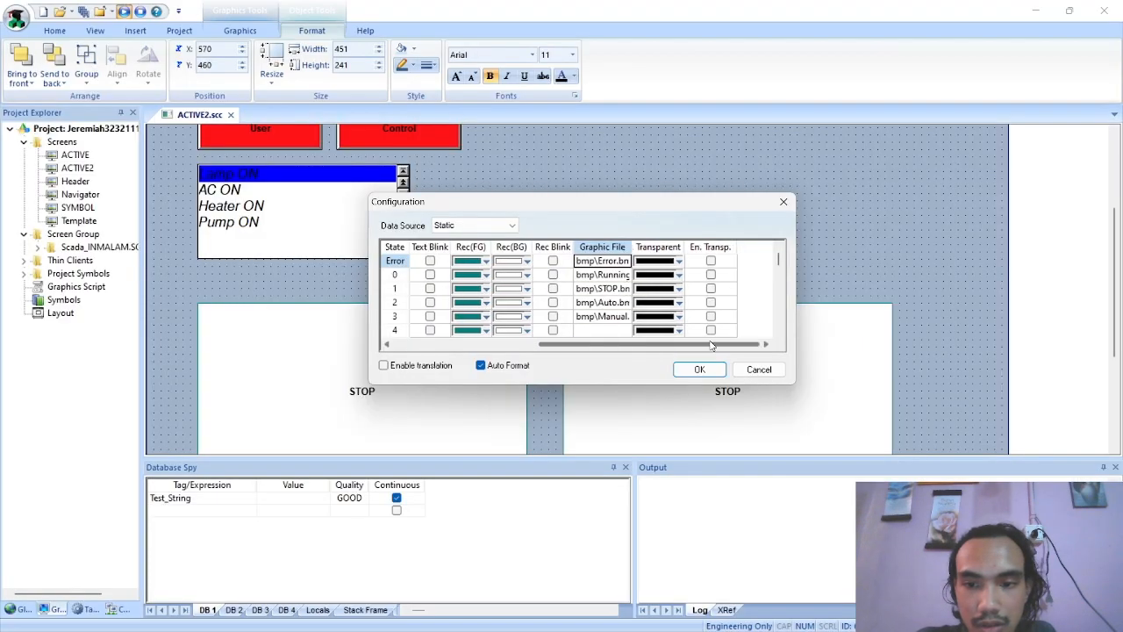
click(673, 263)
click(610, 357)
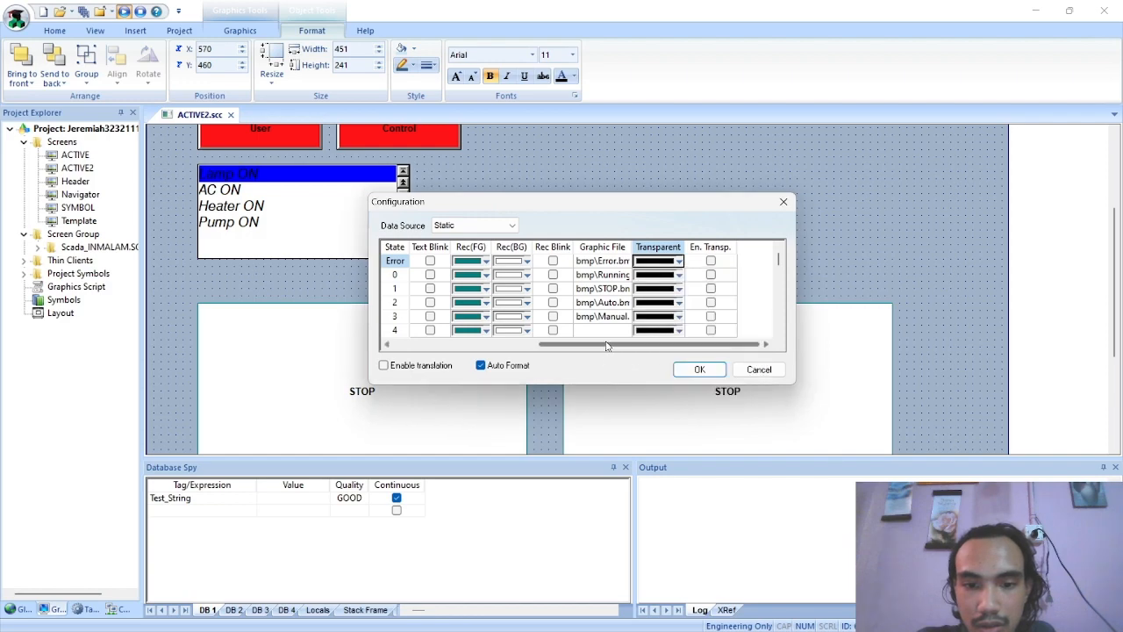
drag(607, 346, 524, 347)
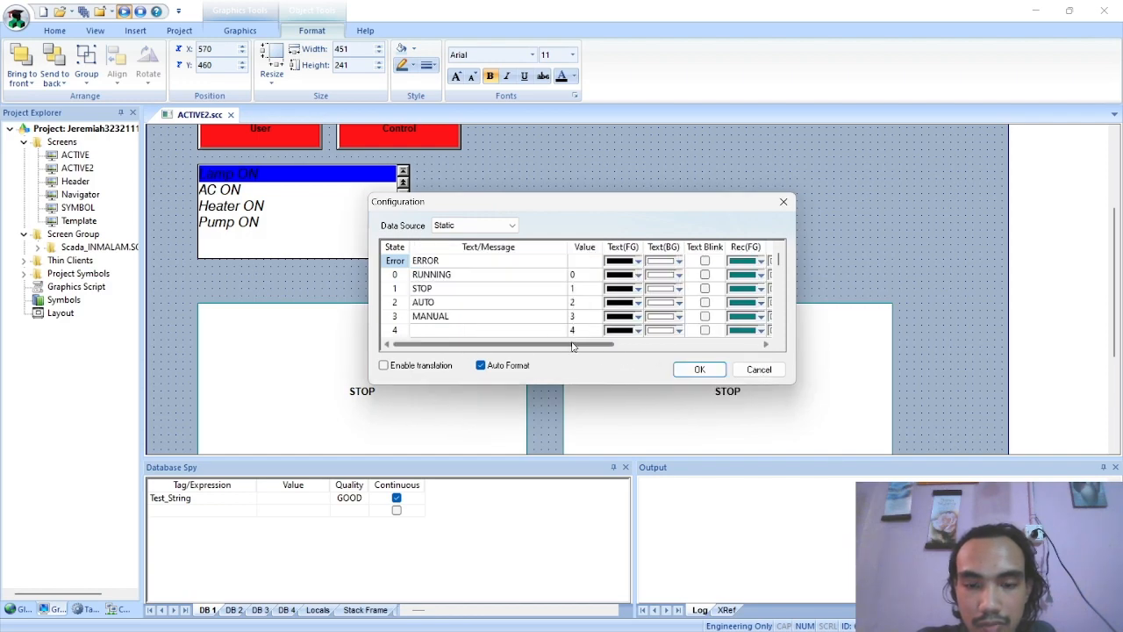
click(784, 202)
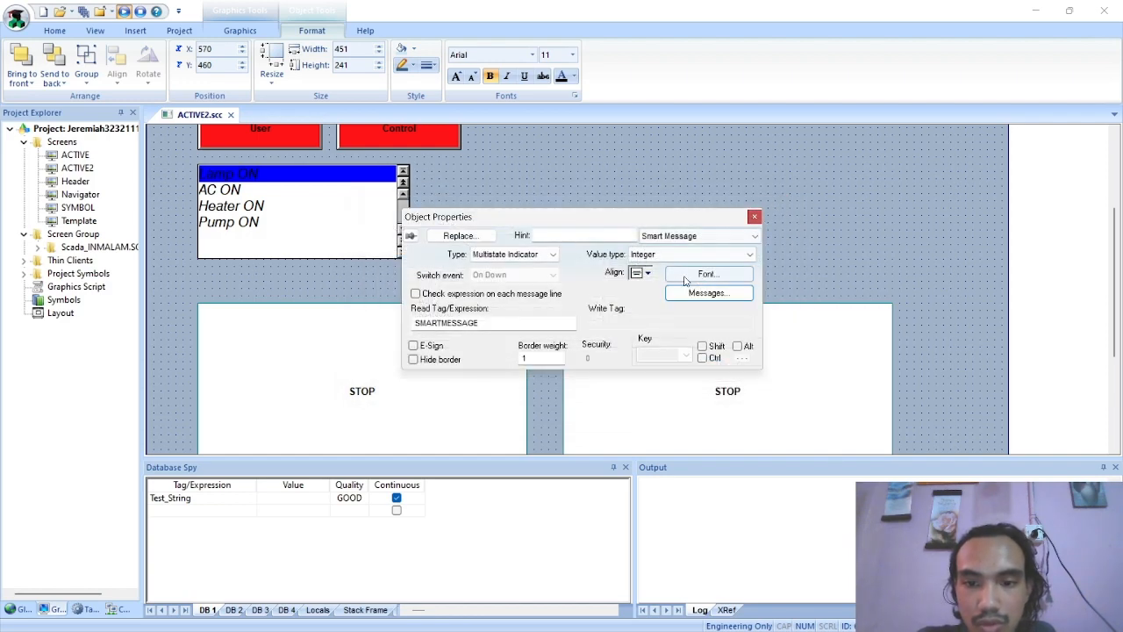
View the Smart Message's text alignment options without choosing a different one
click(649, 273)
click(665, 273)
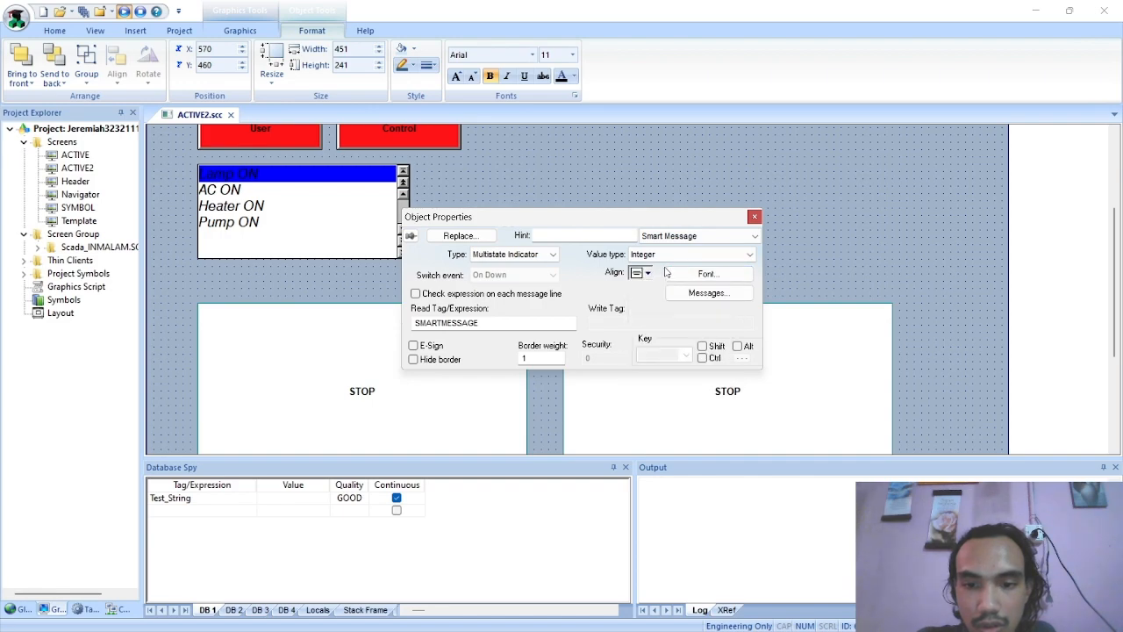
click(650, 274)
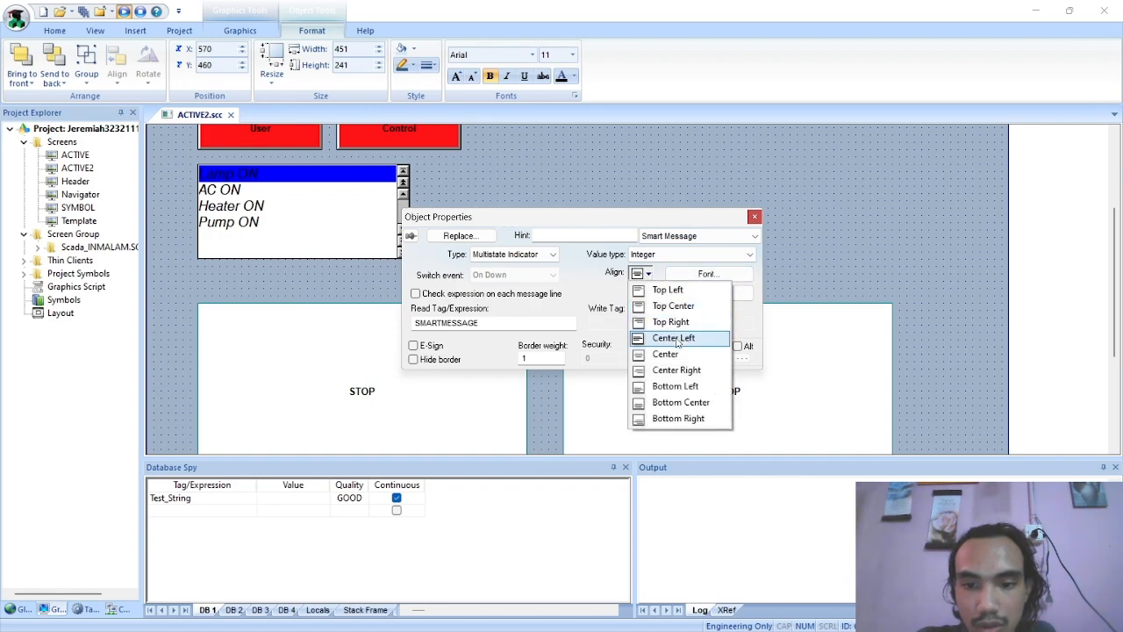
click(594, 302)
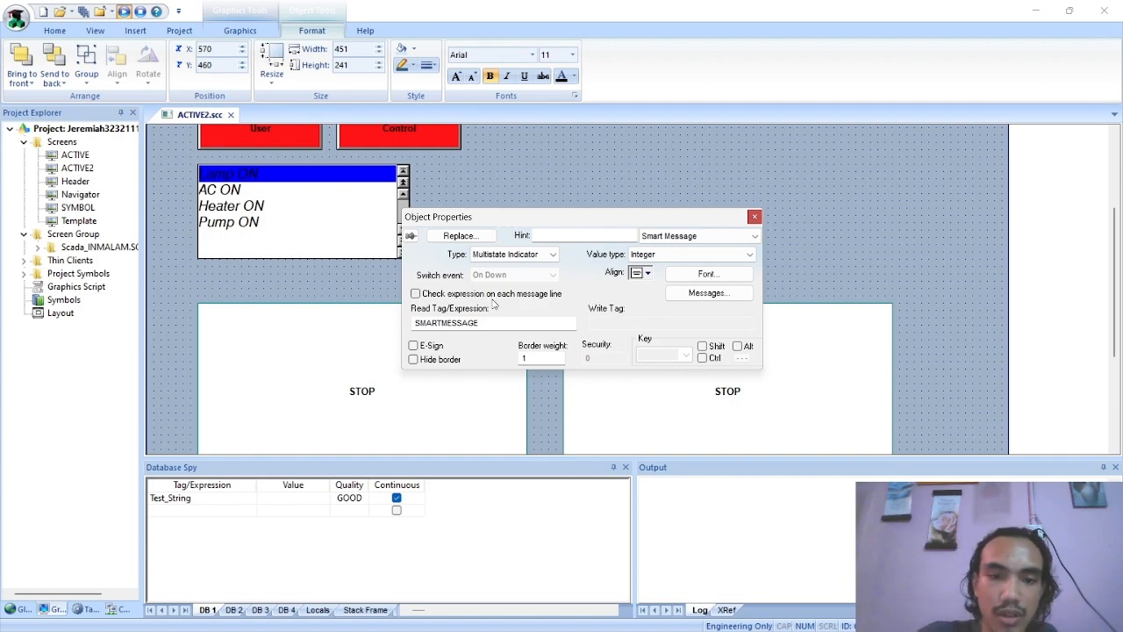
Review the Smart Message setup pages in the Active Object2 PDF, from the tag creation to the expected error display
key(alt+Tab)
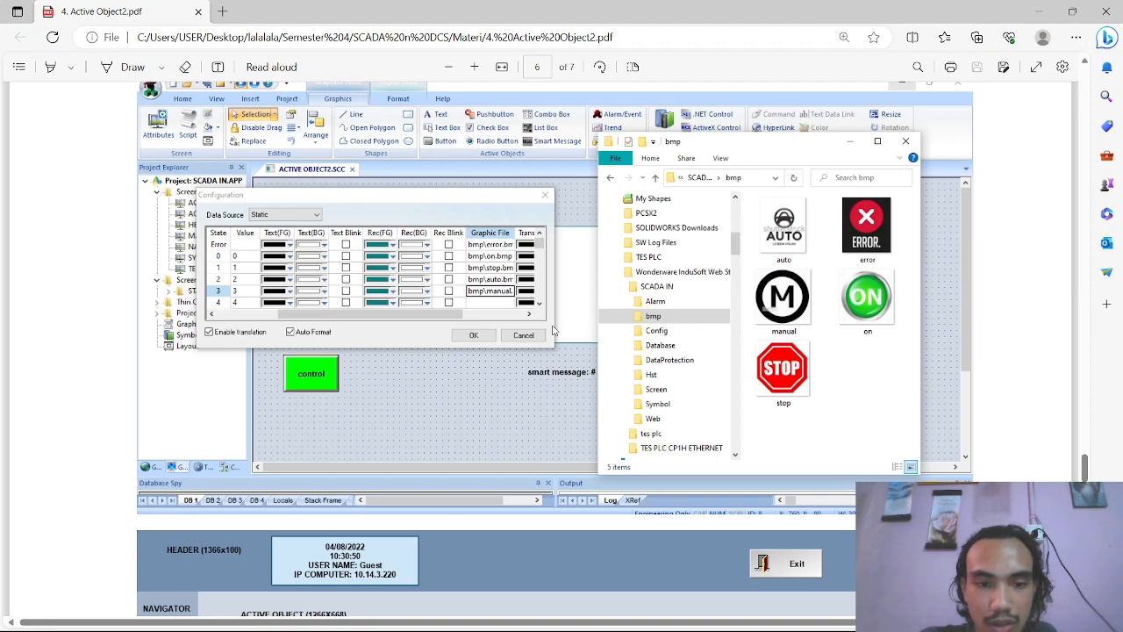
scroll(553, 330, down, 8)
scroll(556, 338, up, 4)
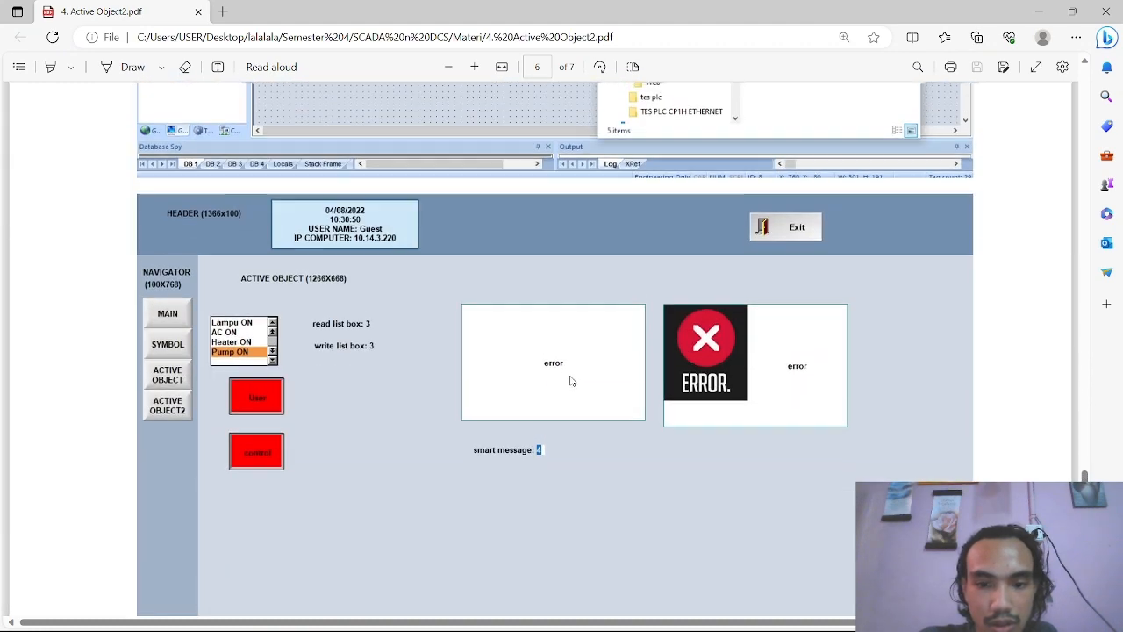
scroll(570, 380, up, 10)
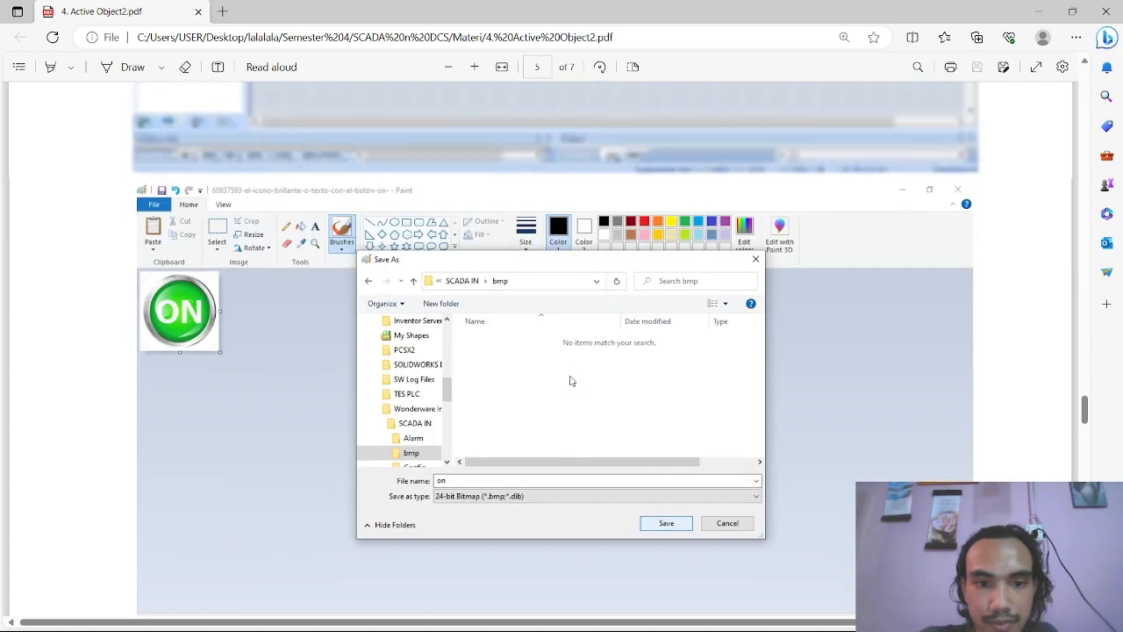
scroll(570, 380, up, 5)
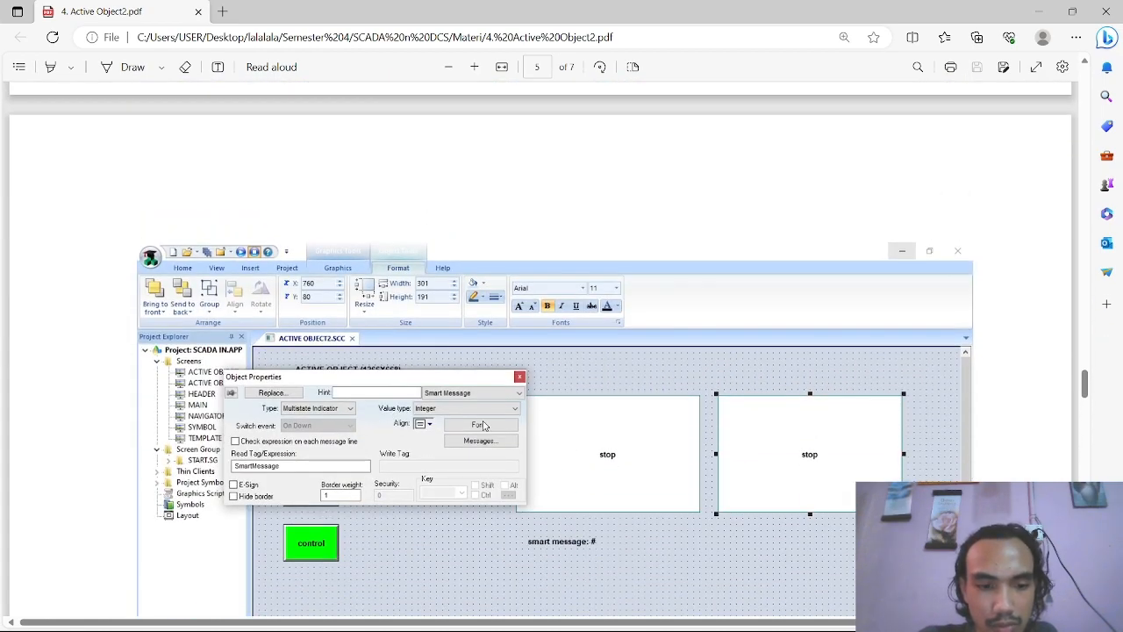
scroll(484, 426, up, 5)
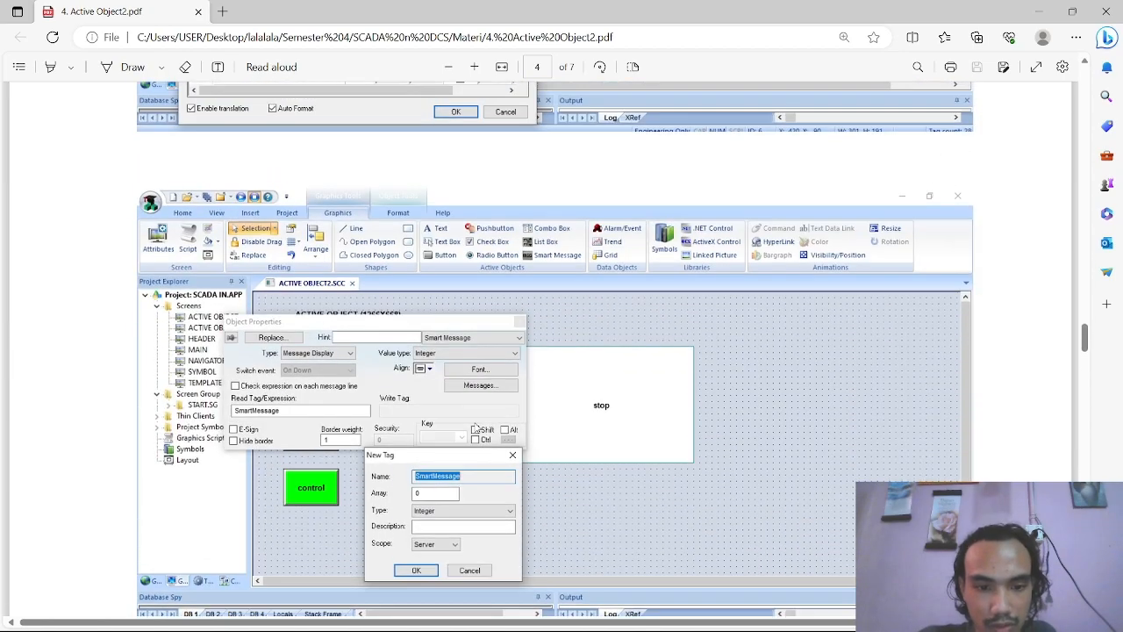
scroll(476, 428, down, 5)
key(alt+Tab)
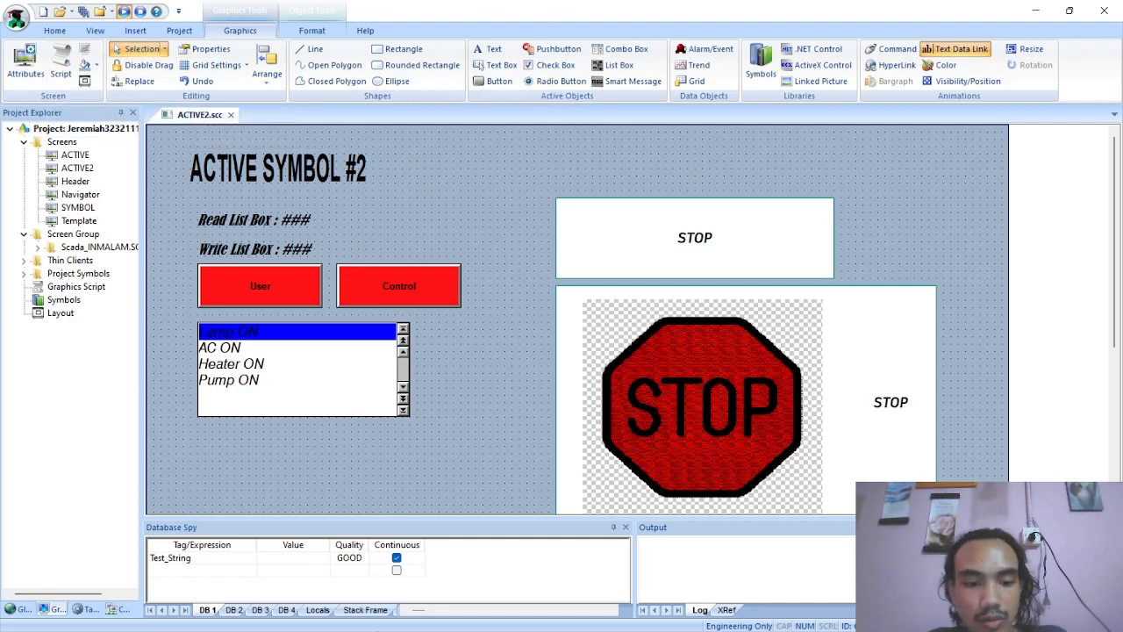
Switch to File Explorer and examine the bitmaps in the project's bmp folder and the project folder containing it
key(alt+Tab)
key(alt+Tab)
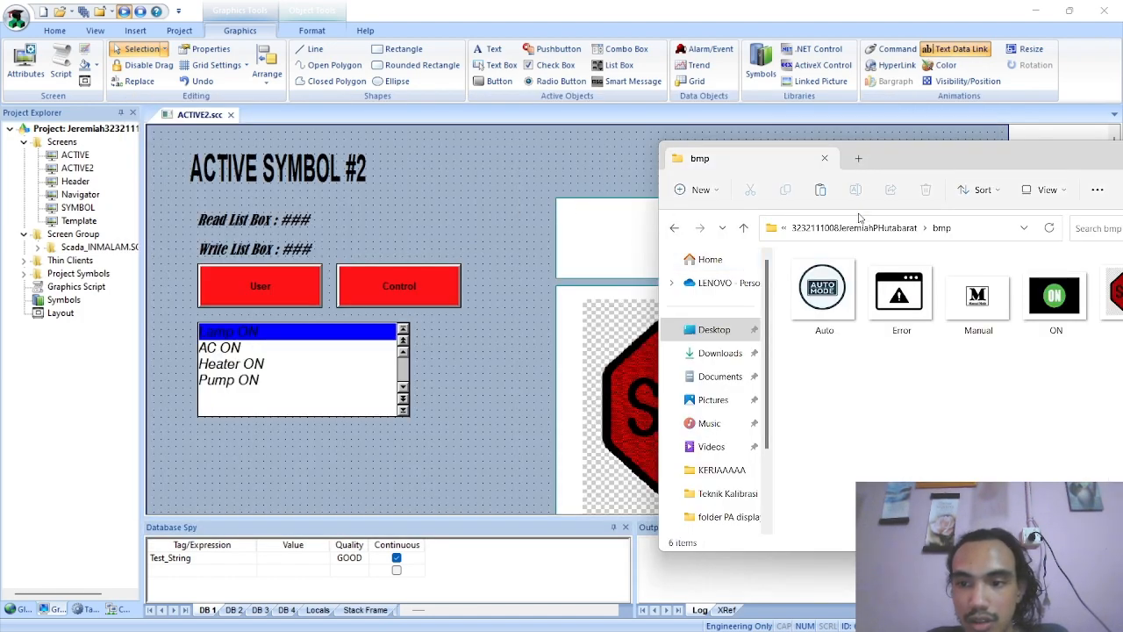
click(860, 227)
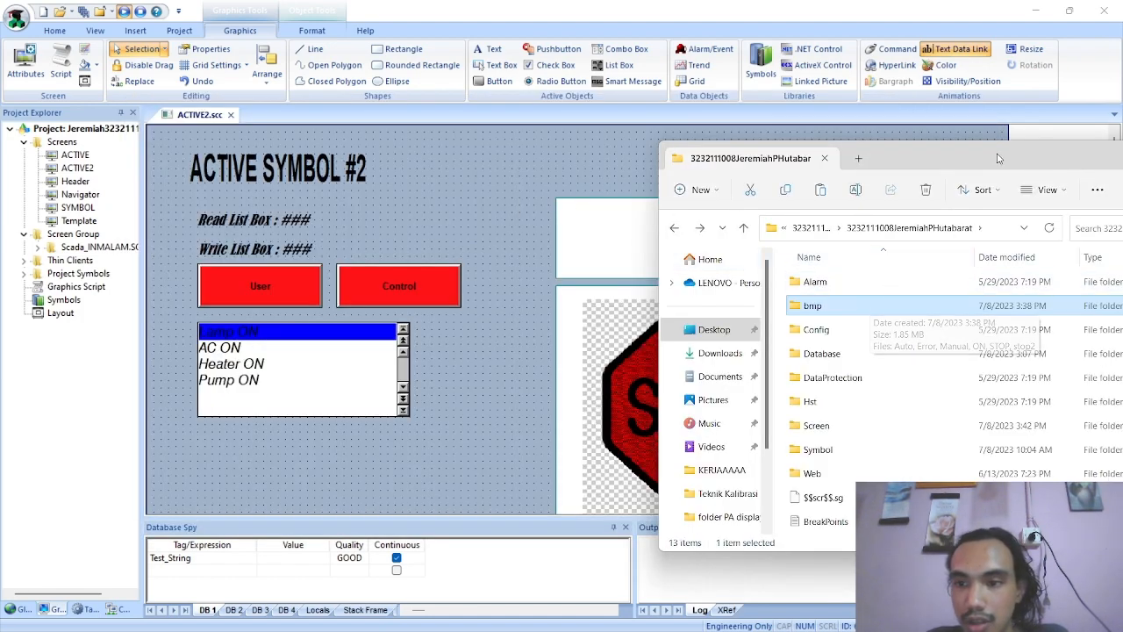
drag(998, 158, 857, 150)
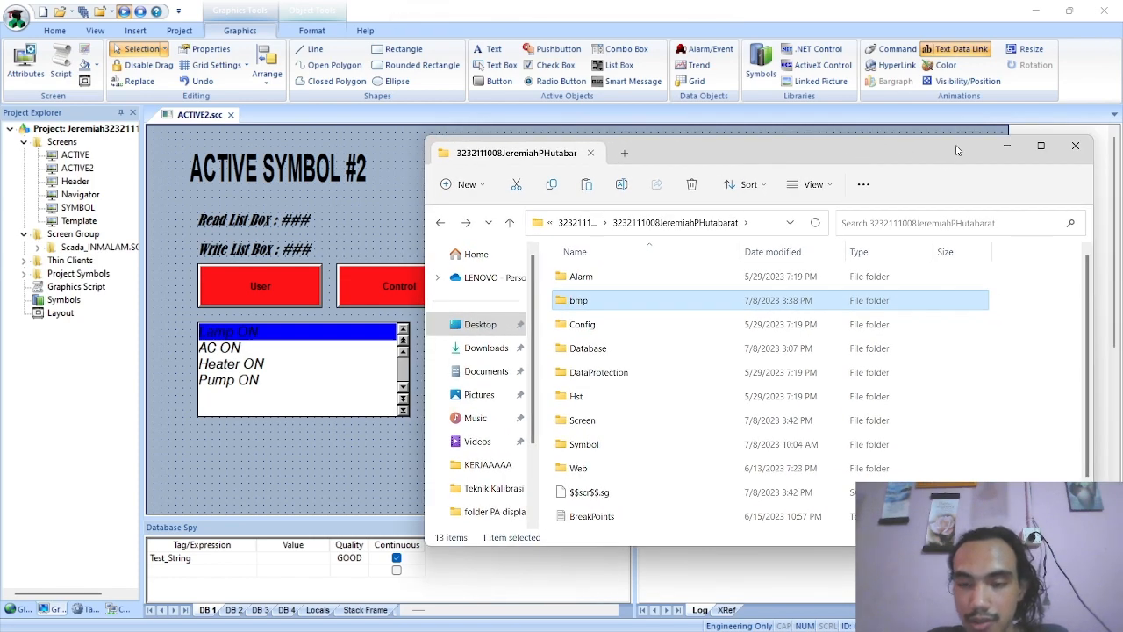
key(alt+Tab)
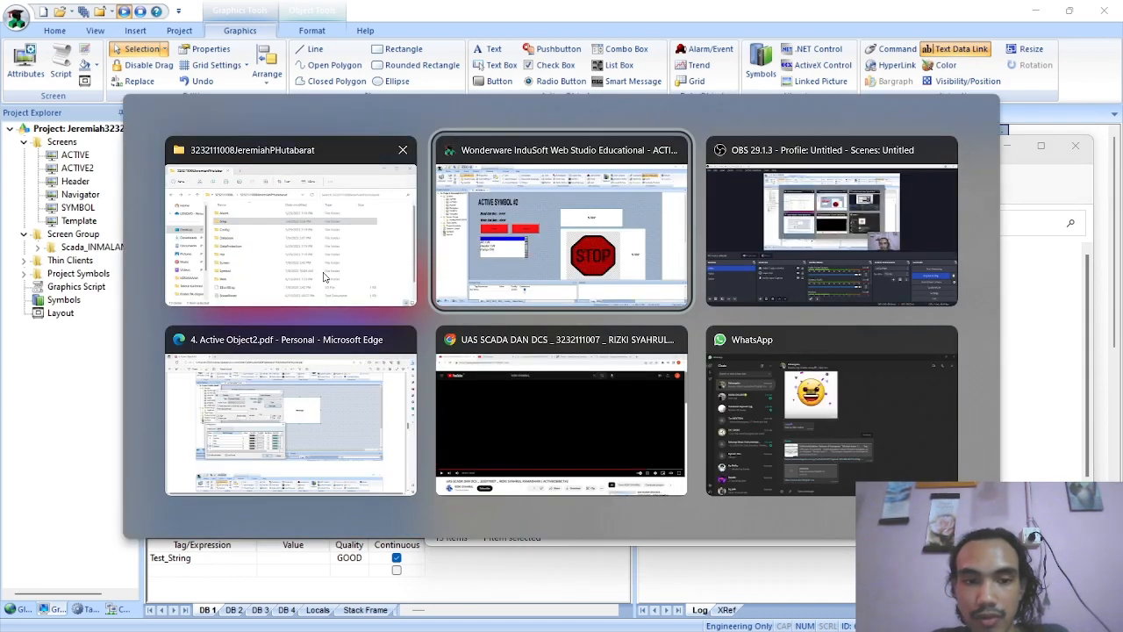
Switch back to InduSoft Web Studio, inspect the ACTIVE2 Smart Message with the STOP bitmap, and run the project
click(514, 247)
click(752, 365)
scroll(712, 369, down, 3)
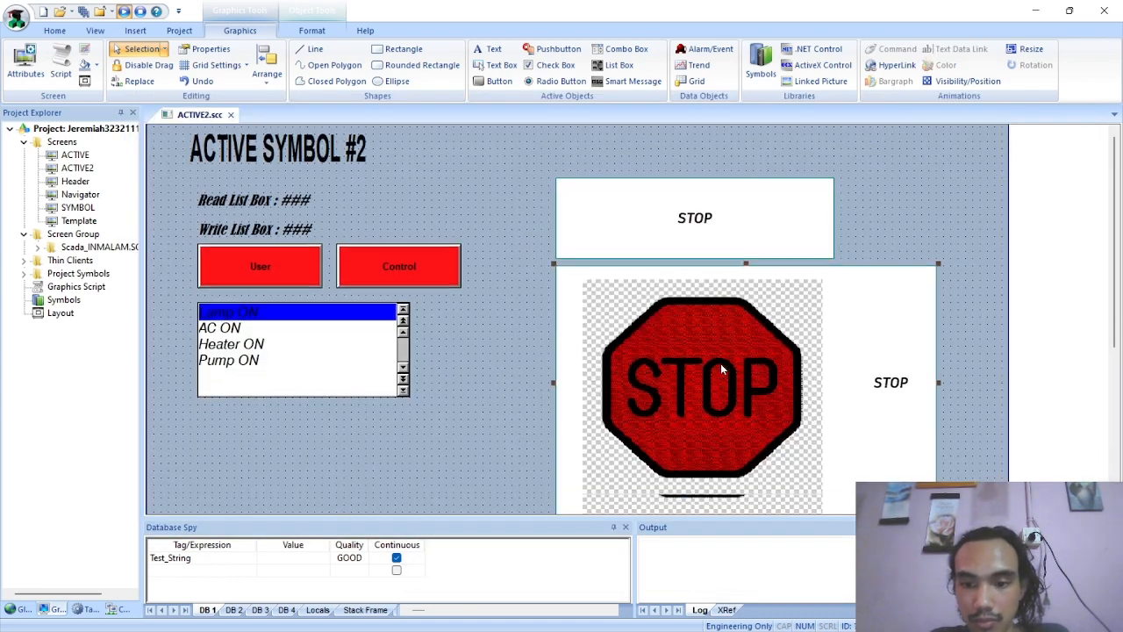
scroll(683, 337, up, 1)
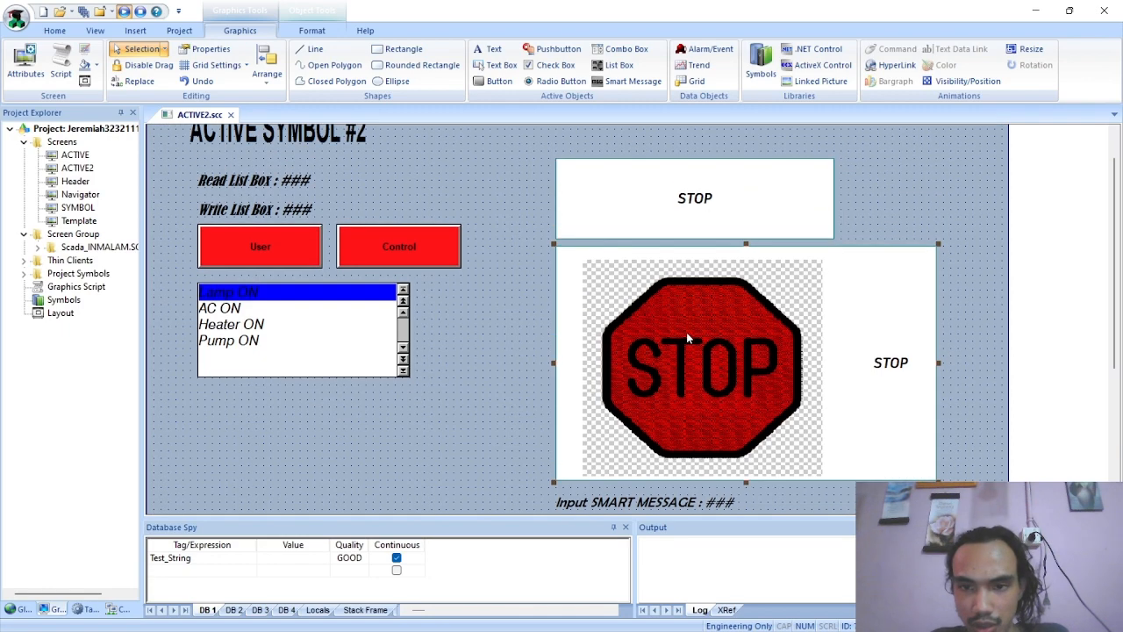
scroll(687, 338, up, 1)
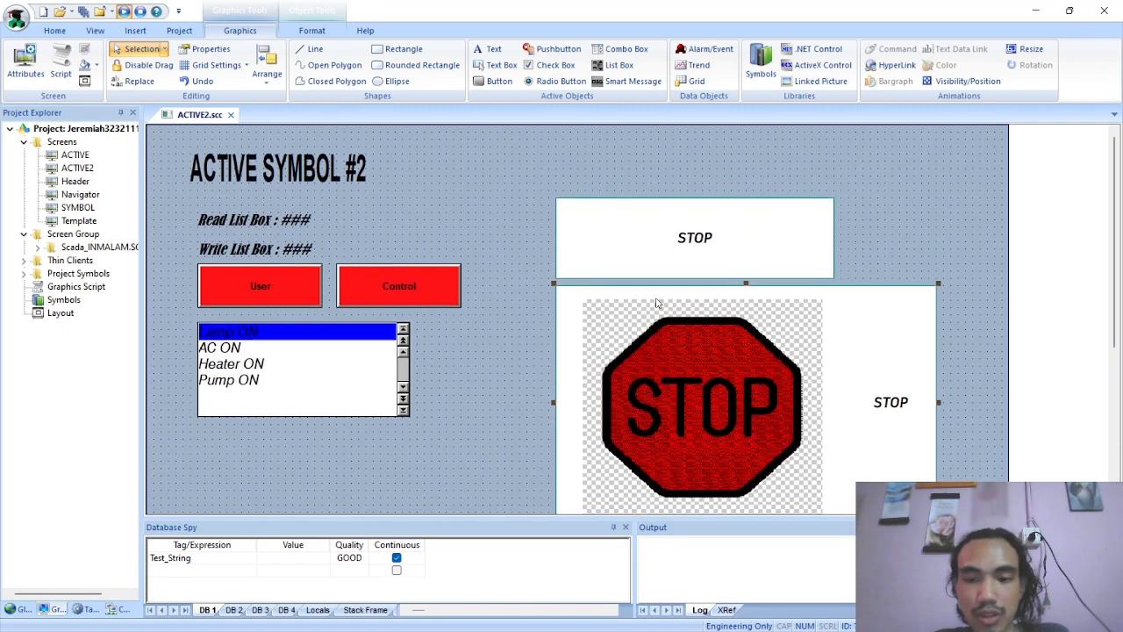
click(124, 13)
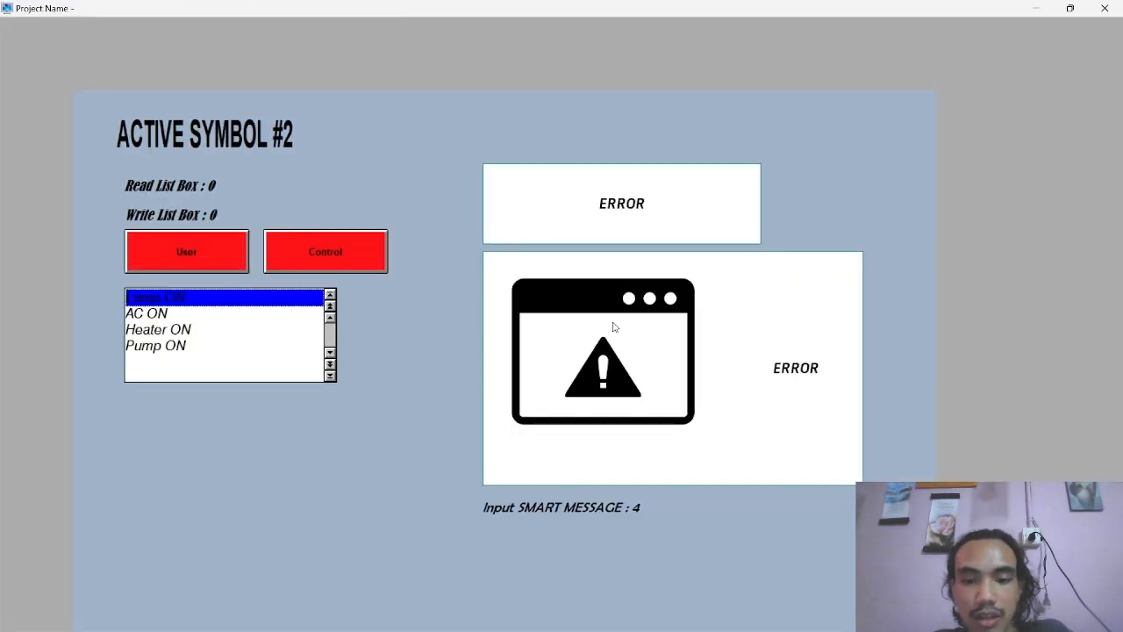
Test the Smart Message bitmaps by entering 0, 1, 2 and 3 one after another as the SMART MESSAGE input
click(649, 505)
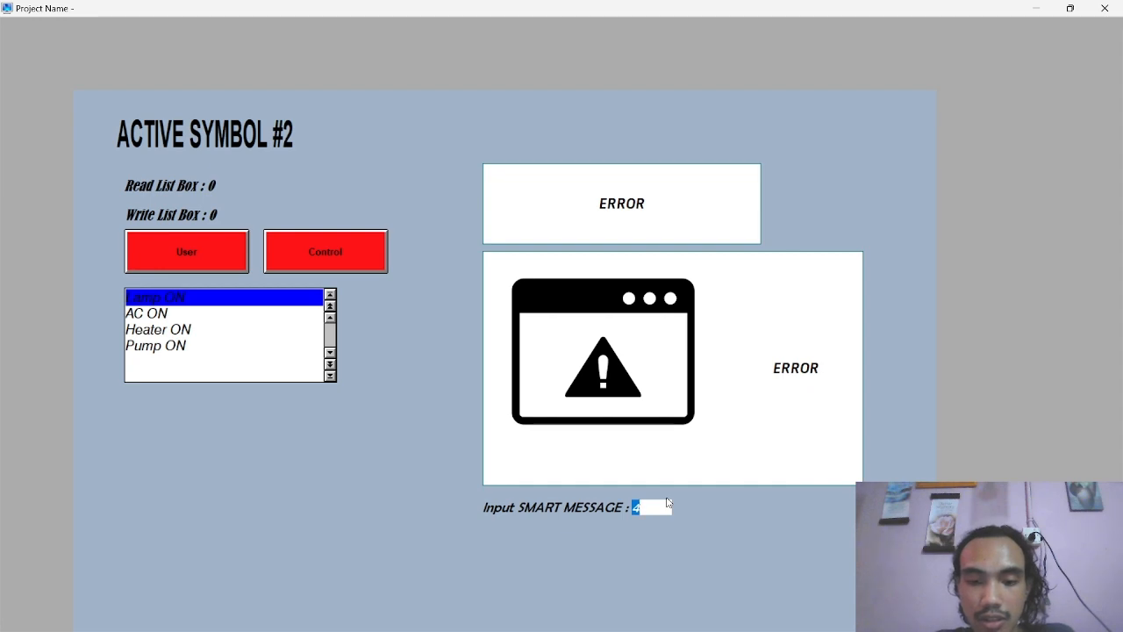
key(BackSpace)
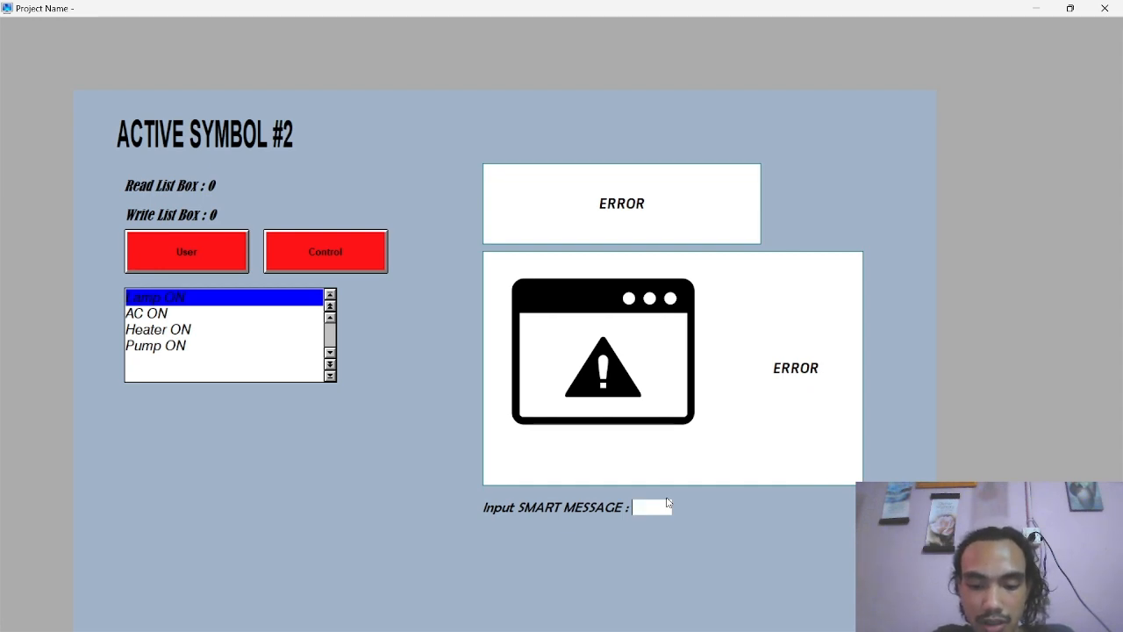
text(0)
key(Return)
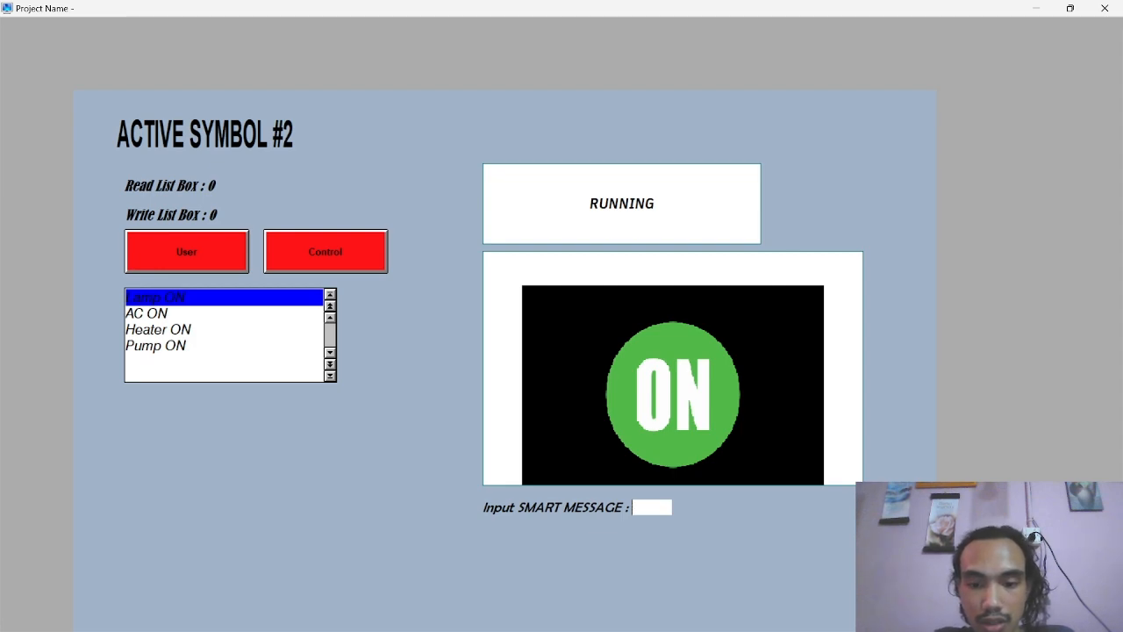
text(1)
key(Return)
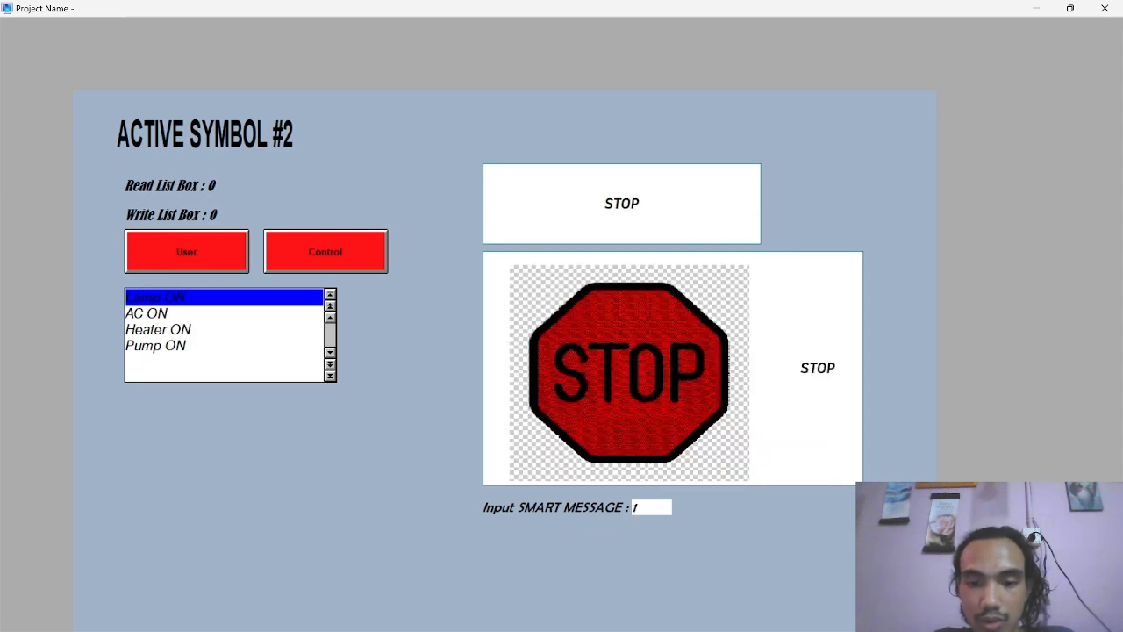
text(2)
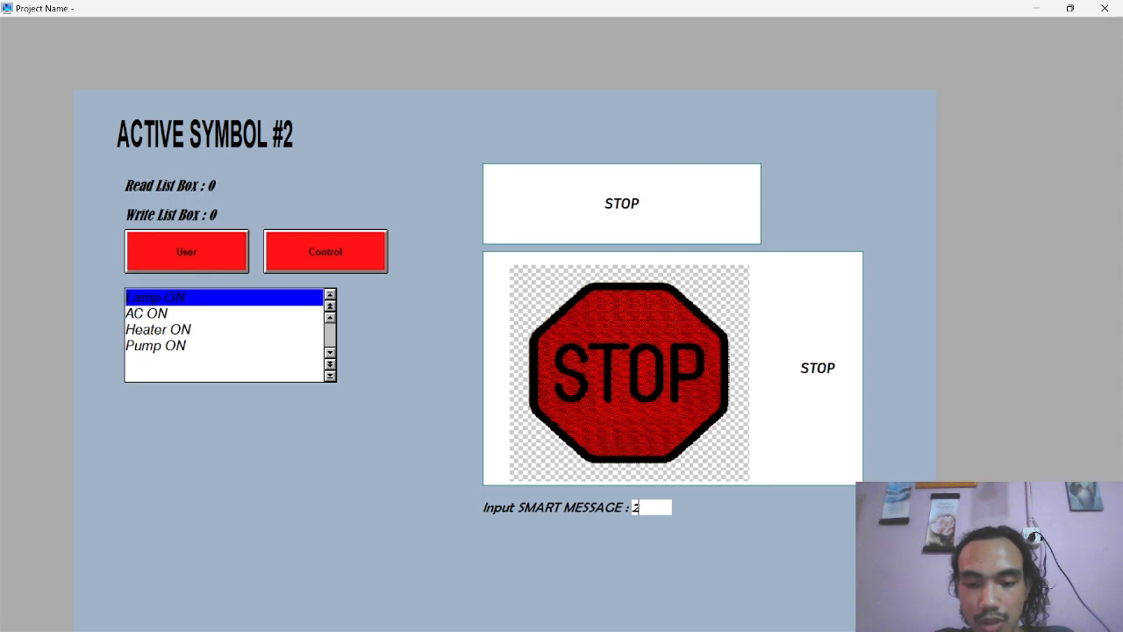
key(Return)
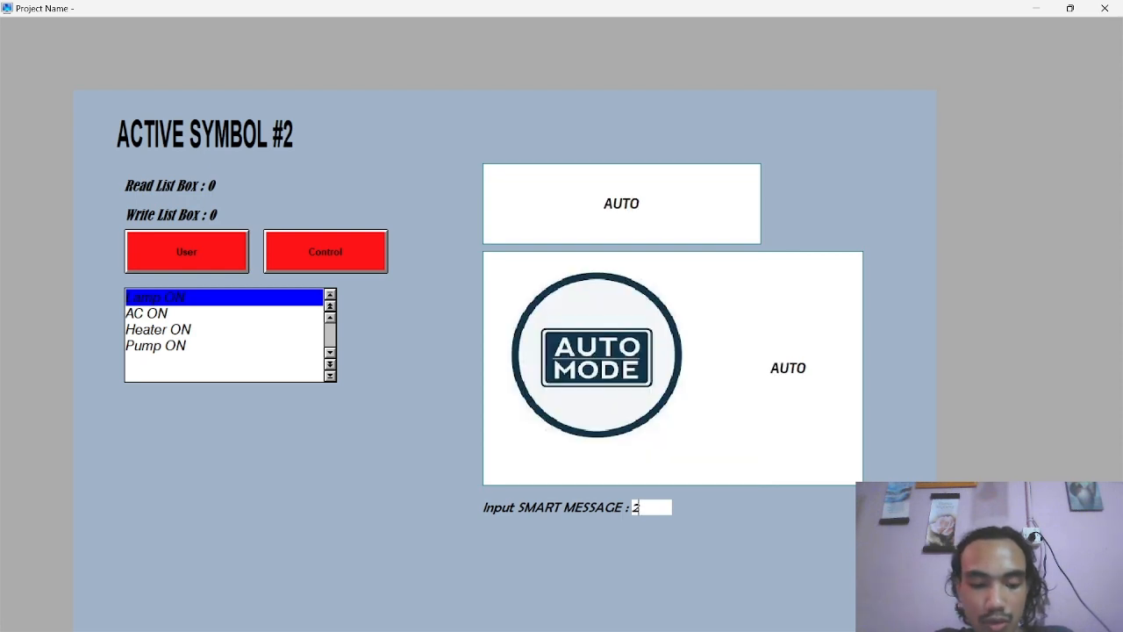
text(3)
key(Return)
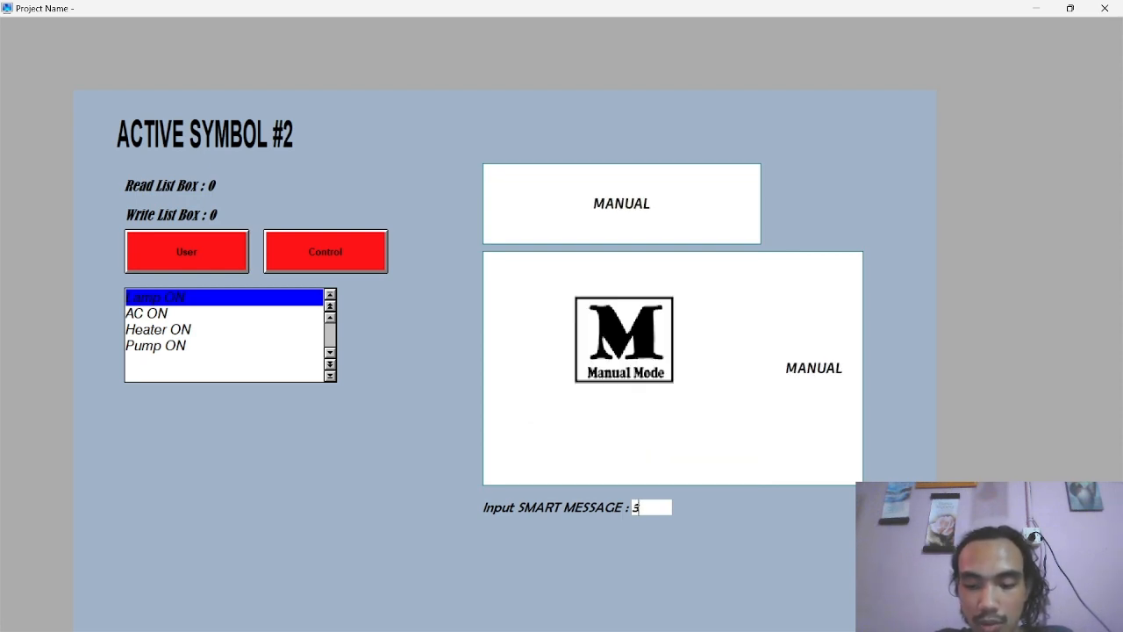
Retest the Smart Message states with the input values 0, 1 and 4
key(Return)
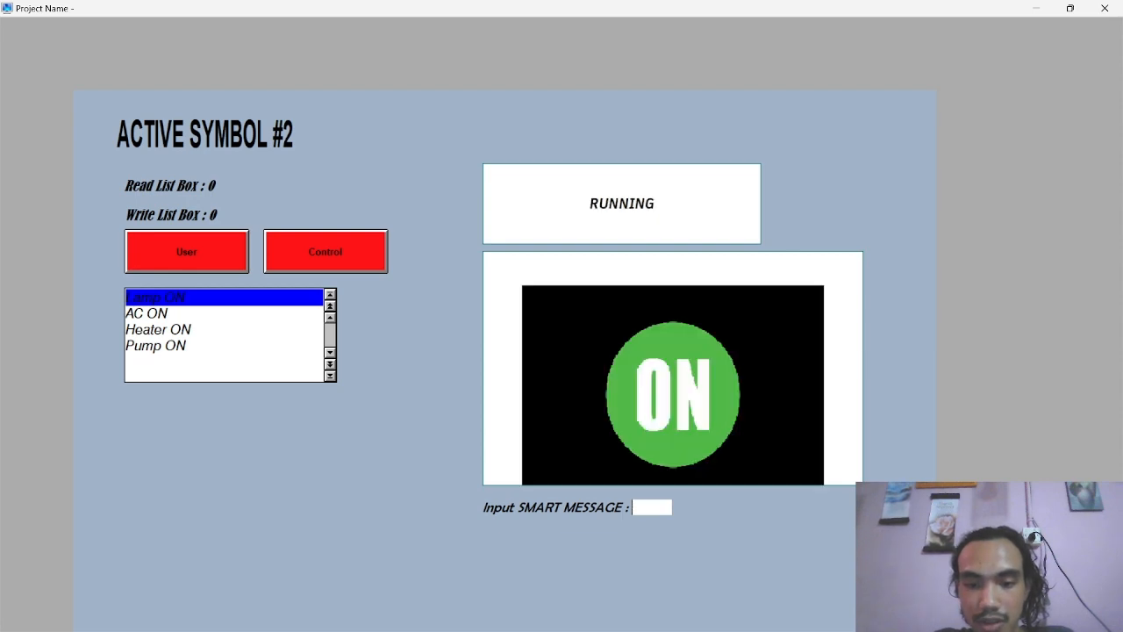
text(1)
key(Return)
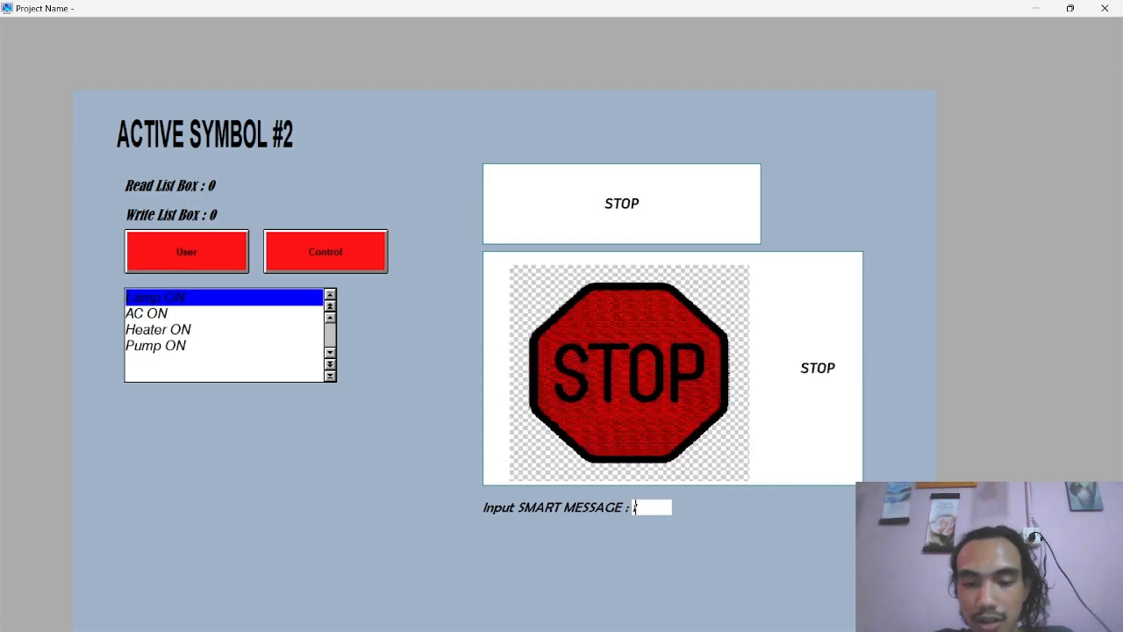
text(2)
key(BackSpace)
key(BackSpace)
text(2)
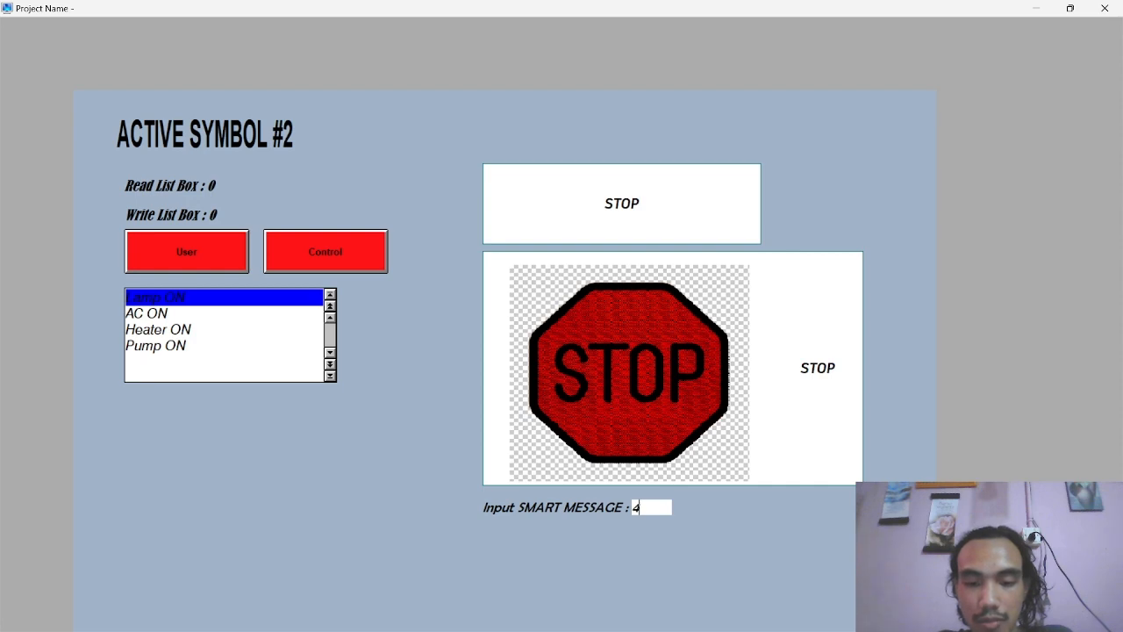
key(Return)
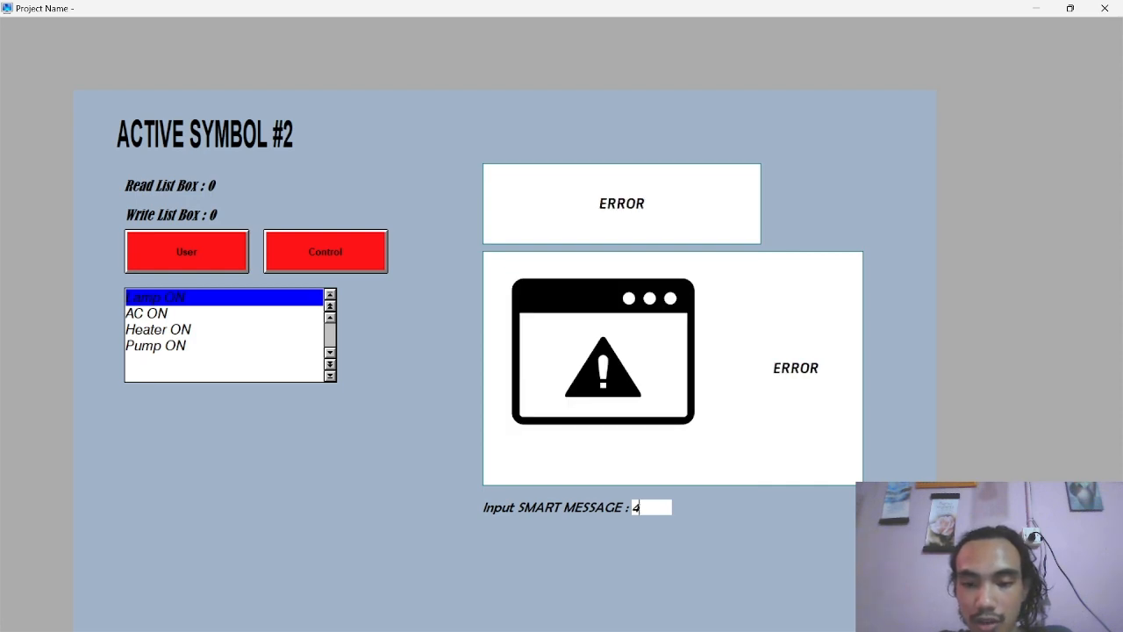
Check the Smart Message states again with the input values 1 and 2, and close the running project
text(5)
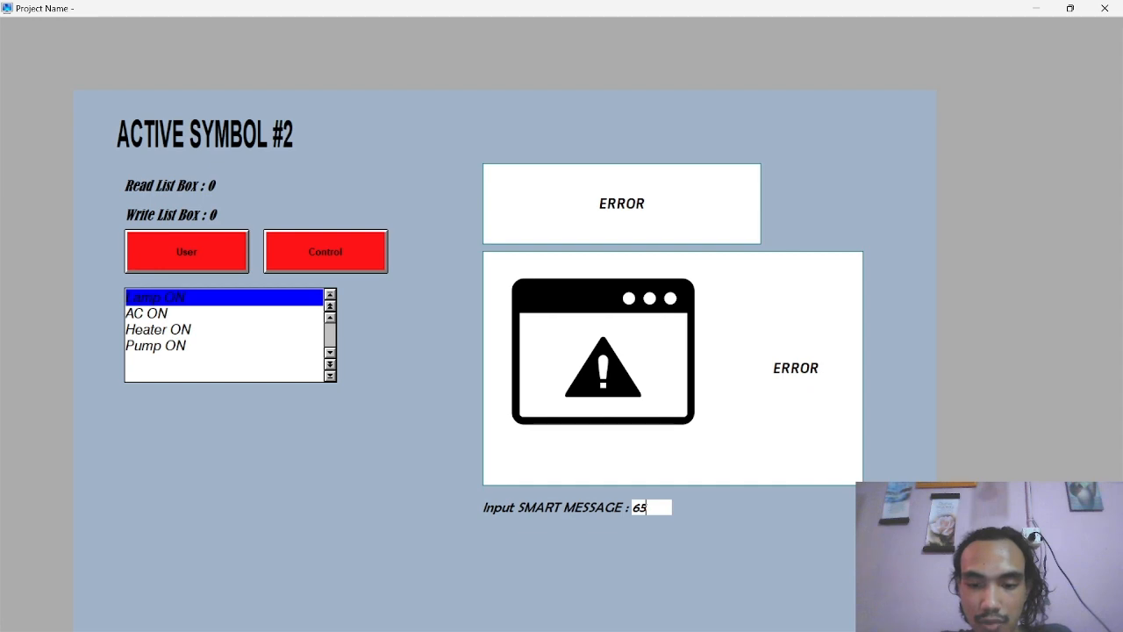
key(BackSpace)
key(BackSpace)
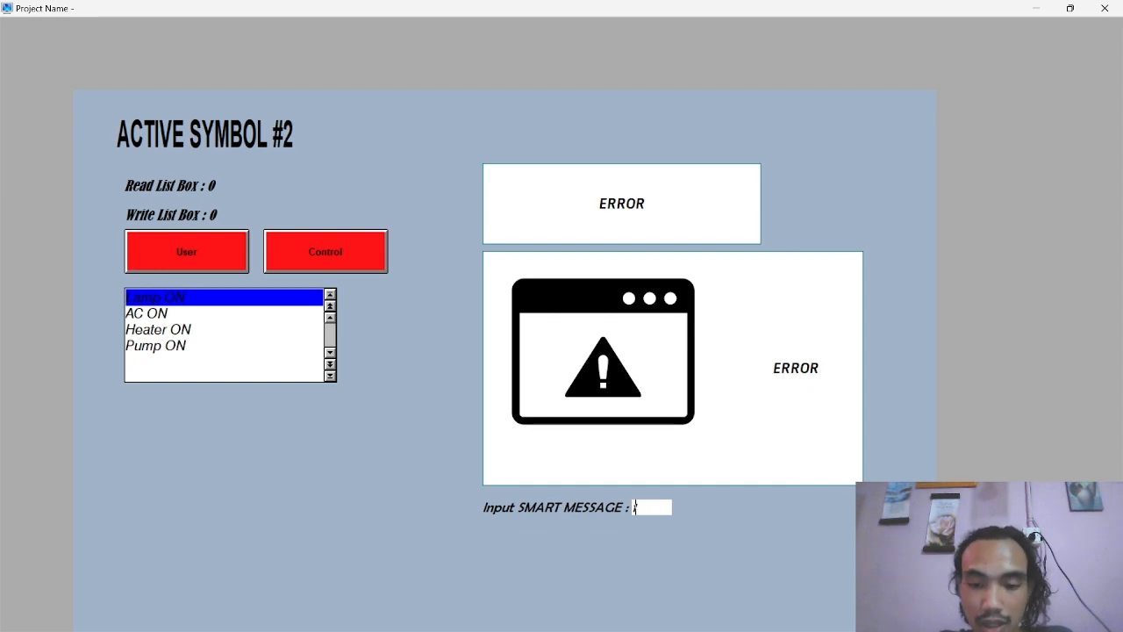
text(1)
key(Return)
text(2)
key(Return)
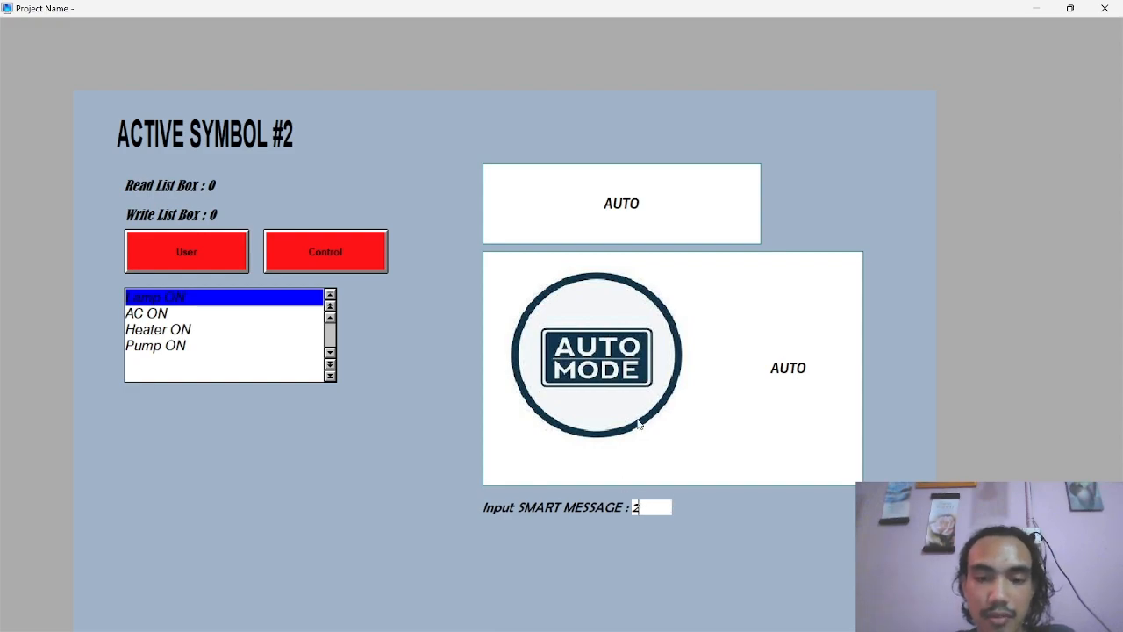
click(1105, 8)
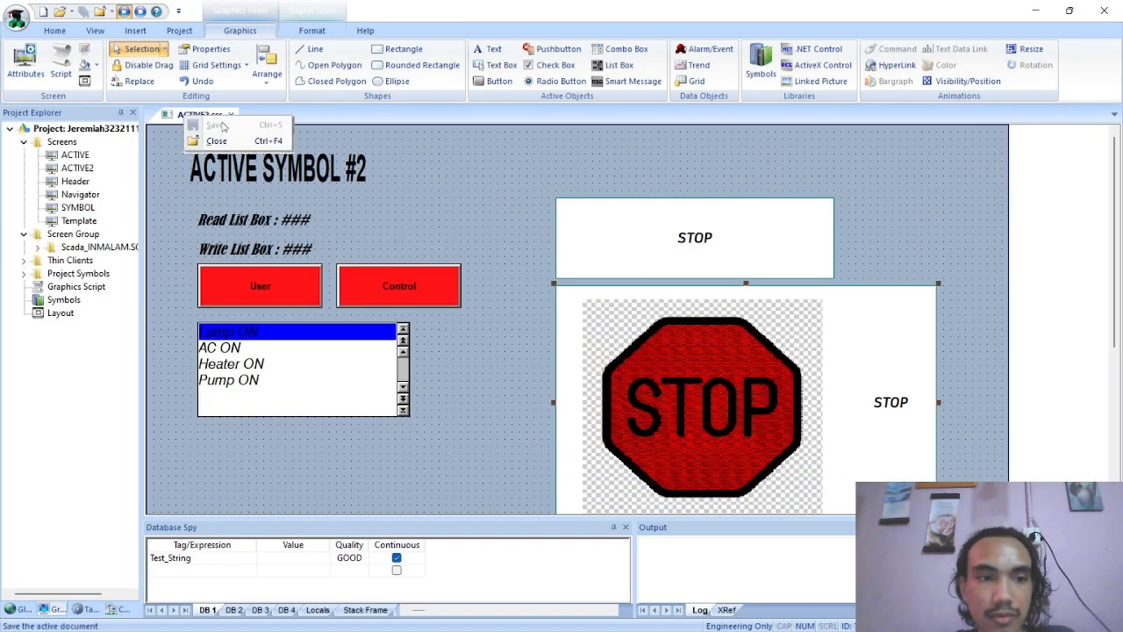
Open the ACTIVE, Header, SYMBOL, Navigator and Template screens alongside ACTIVE2, and close the running project window
double_click(74, 156)
double_click(77, 168)
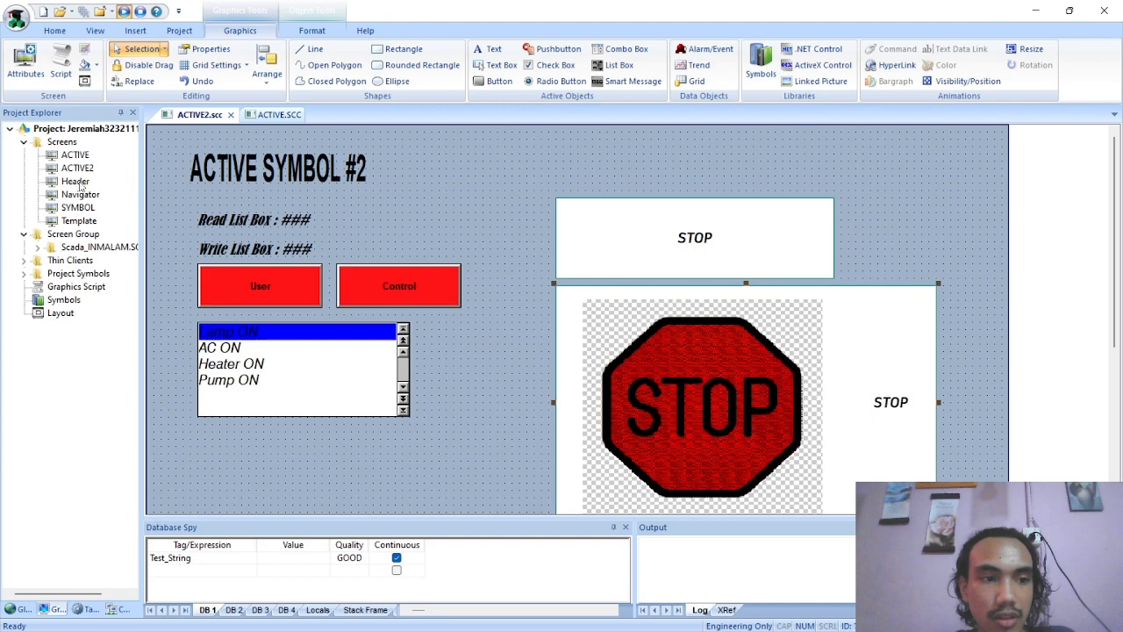
double_click(75, 180)
double_click(78, 208)
double_click(80, 194)
double_click(78, 220)
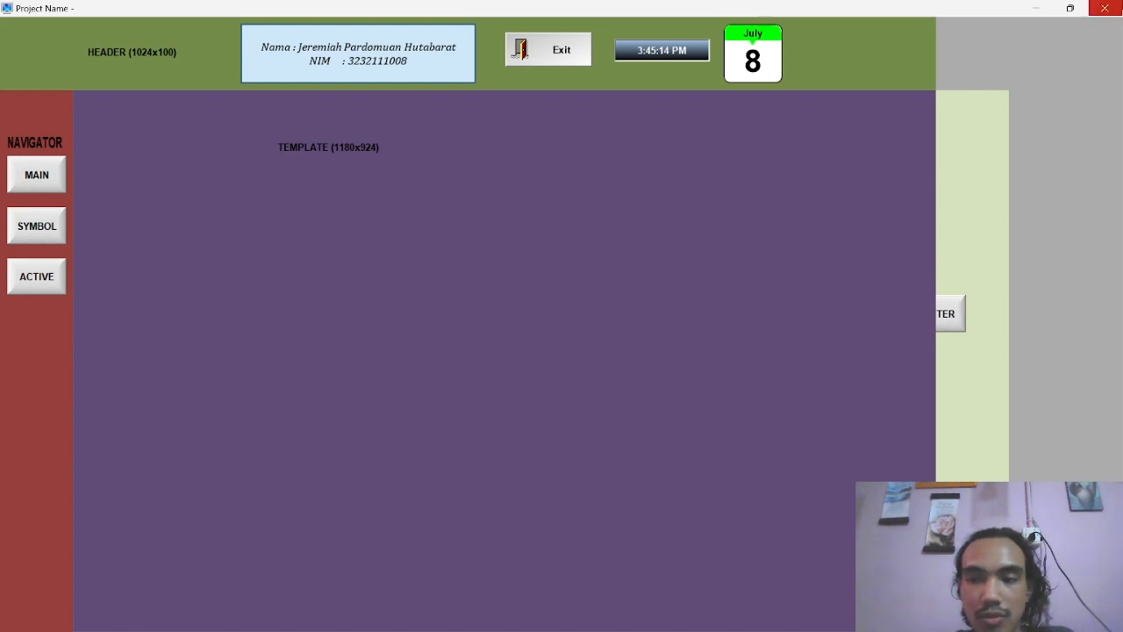
click(1103, 9)
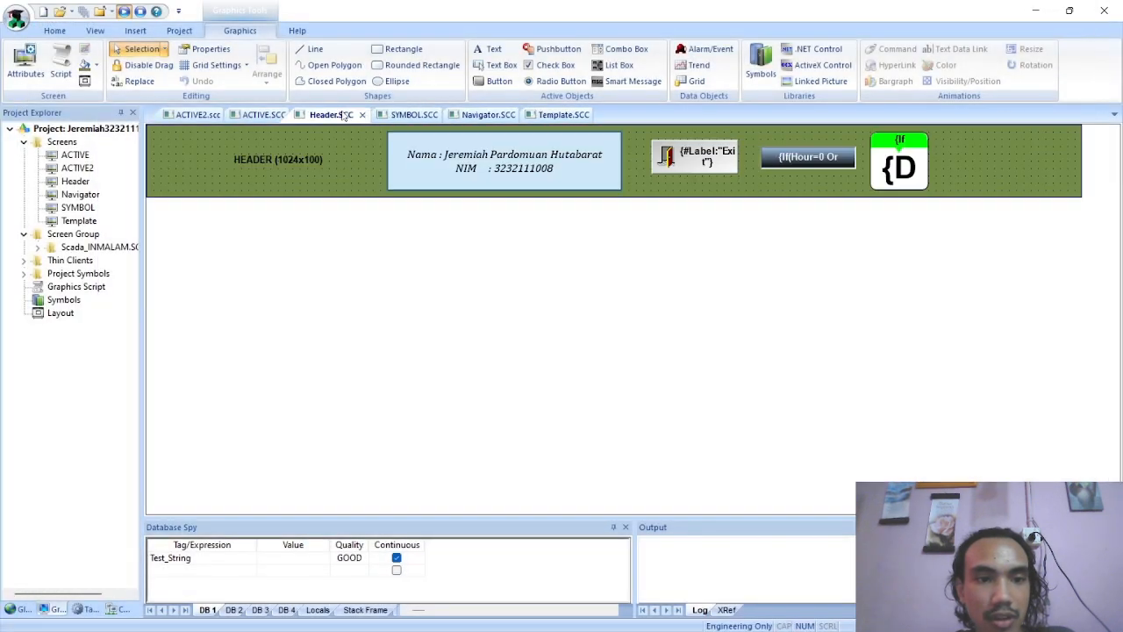
Duplicate the Navigator screen's ACTIVE button, place the copy directly below the original, and open the copy's command properties
click(411, 115)
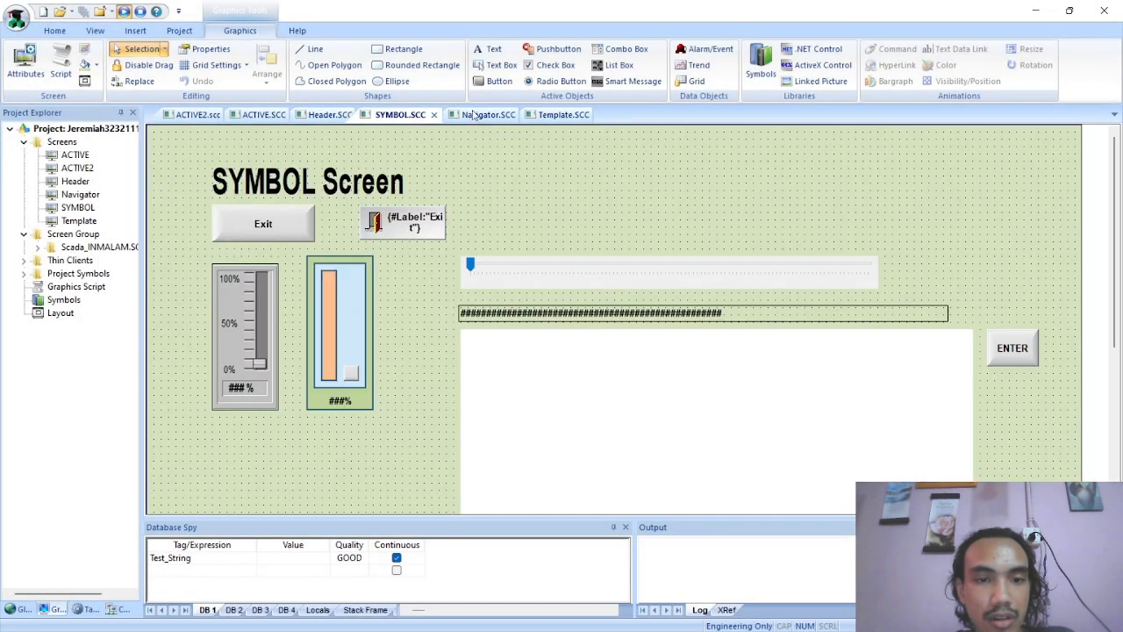
click(496, 115)
click(562, 115)
click(476, 117)
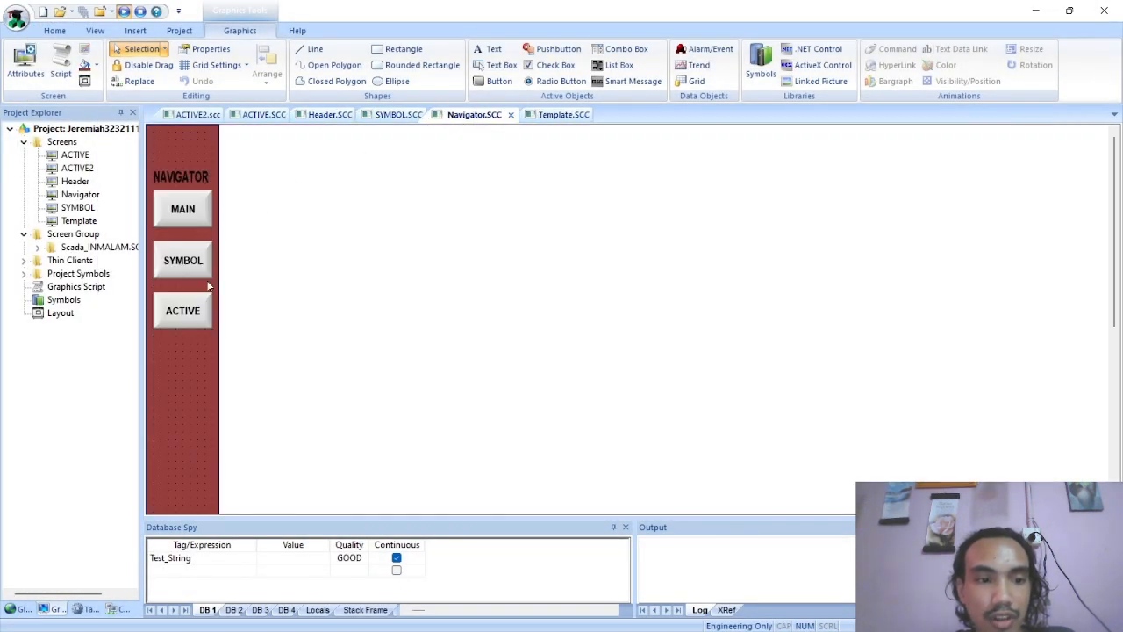
click(182, 321)
key(ctrl+v)
drag(163, 147, 164, 357)
double_click(190, 358)
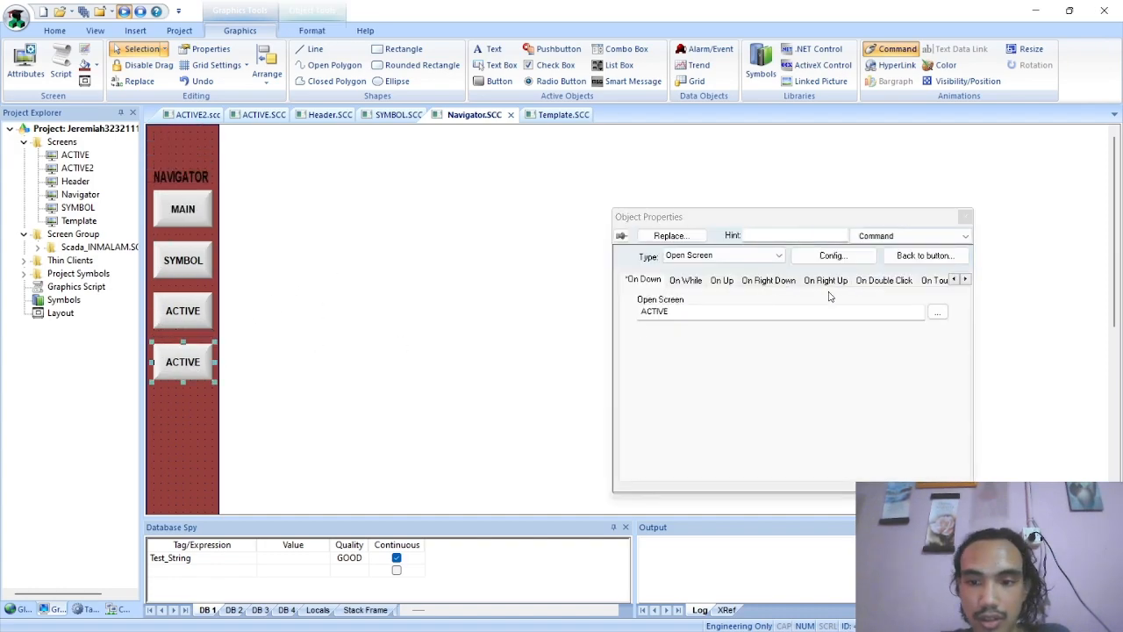
Make the duplicated Navigator button open the ACTIVE2 screen and set its caption to ACTIVE 2
click(938, 311)
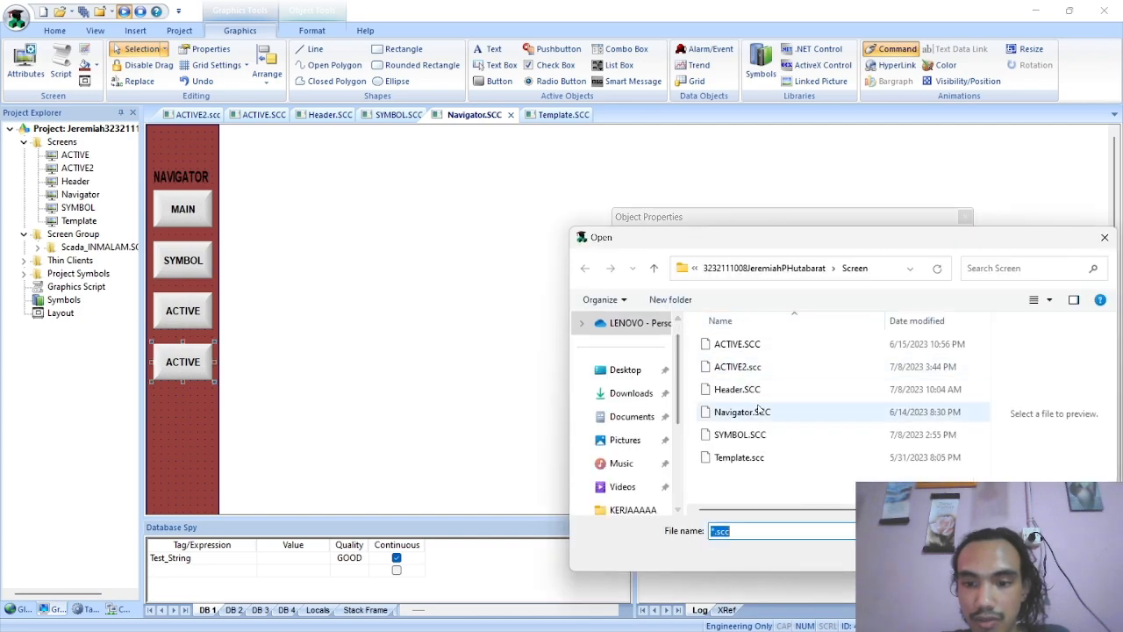
click(737, 366)
key(Return)
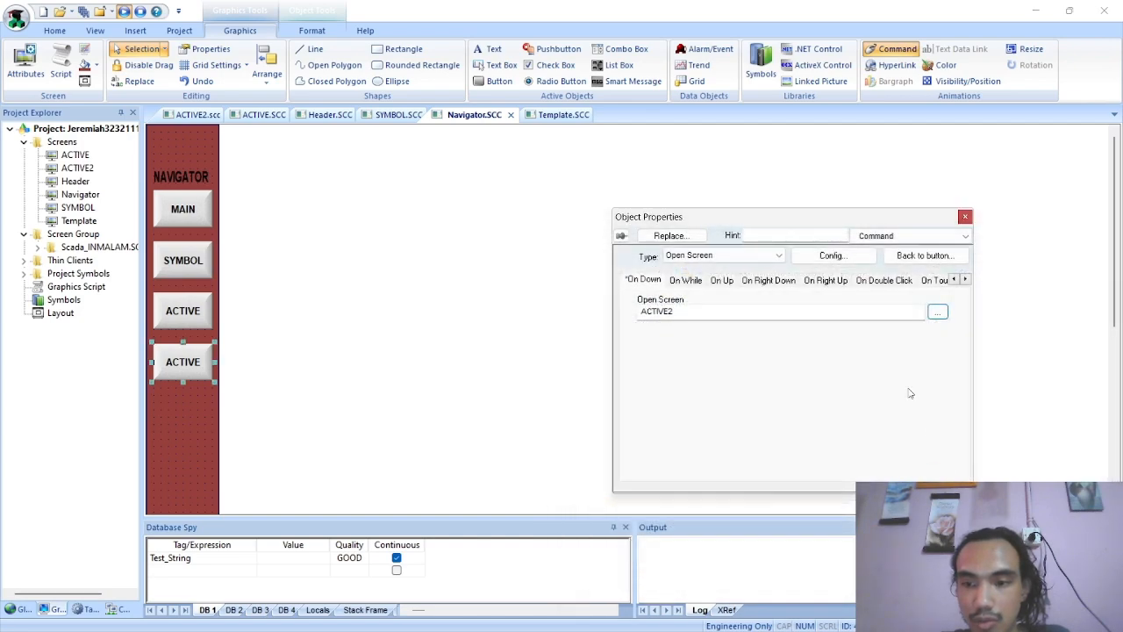
click(909, 235)
click(891, 254)
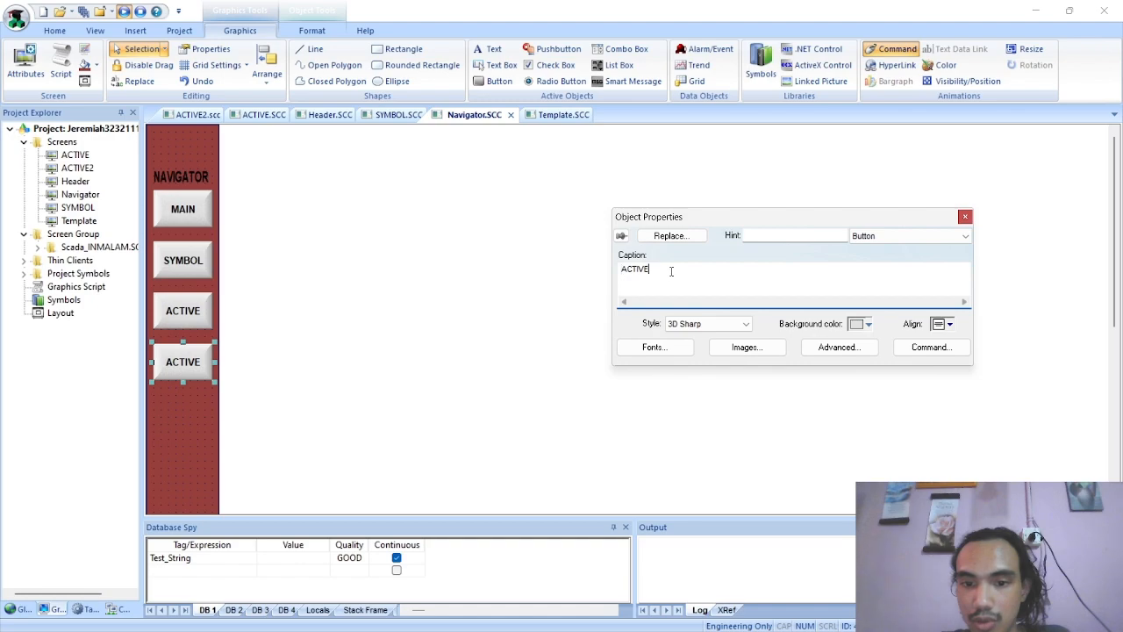
text(2)
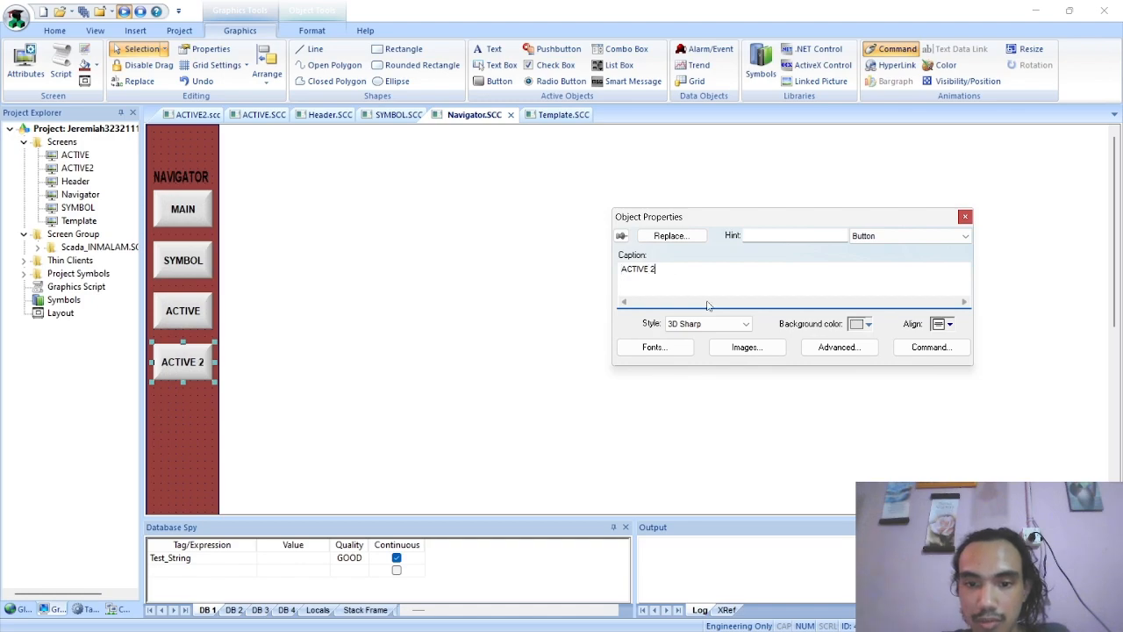
click(965, 217)
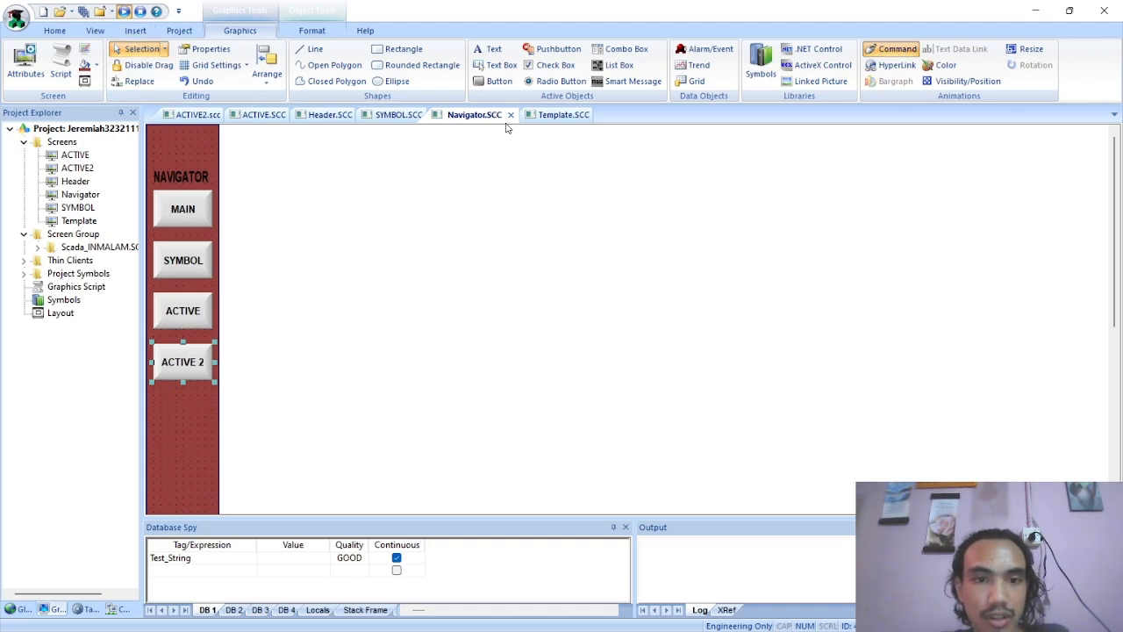
Save the Navigator screen, run the project, and open the ACTIVE and ACTIVE 2 screens from the navigator
right_click(479, 118)
click(502, 130)
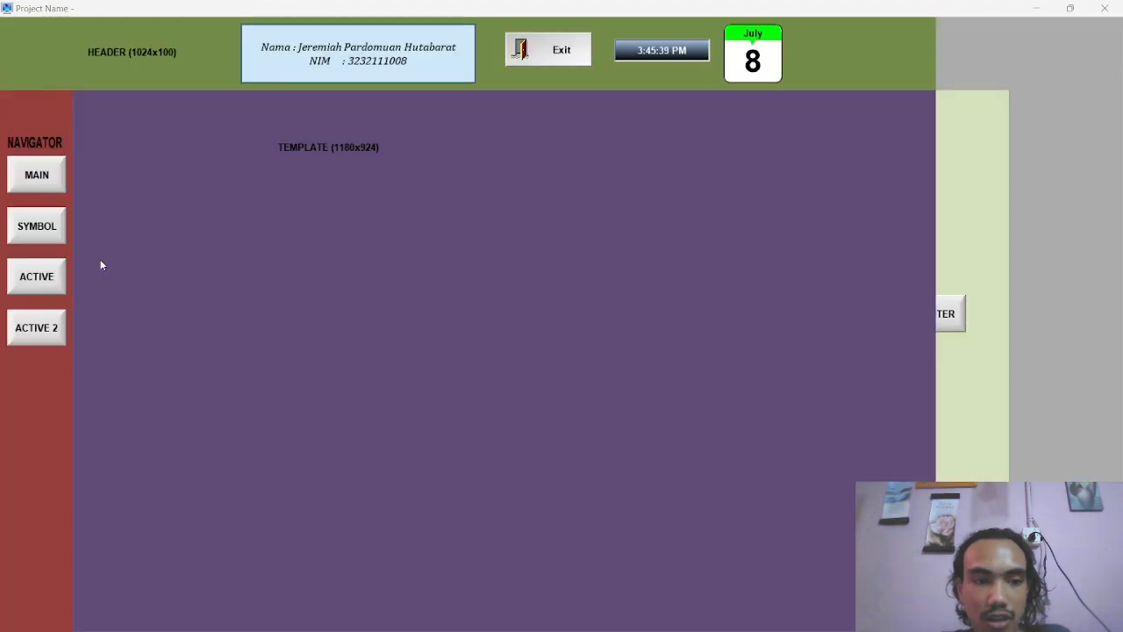
click(28, 279)
click(36, 328)
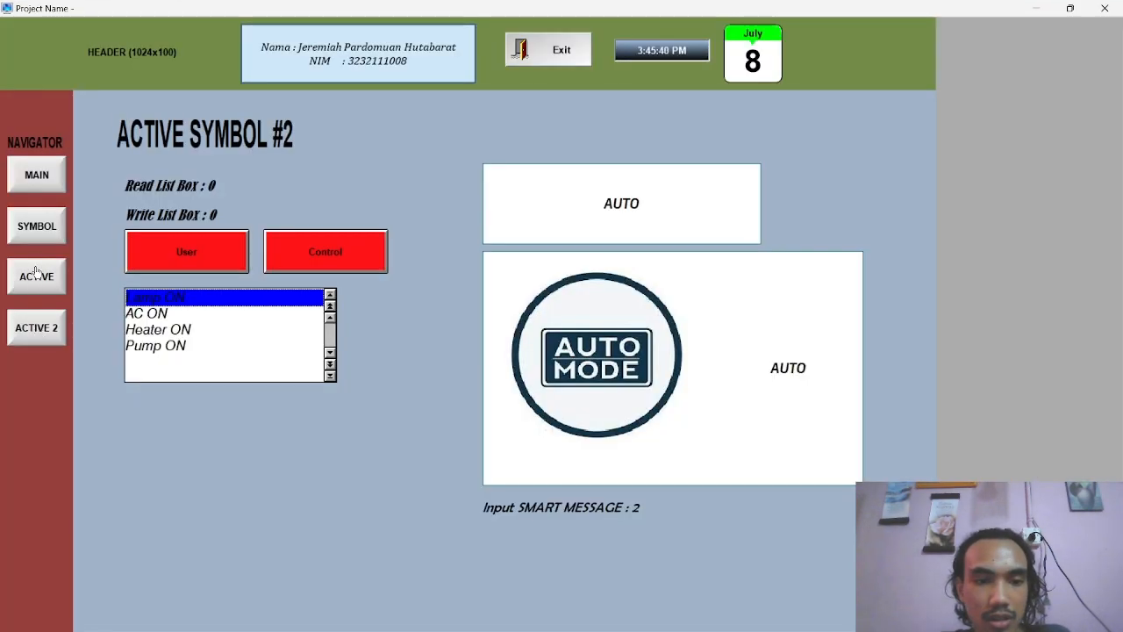
Test the navigator by switching repeatedly between the MAIN, SYMBOL, ACTIVE and ACTIVE 2 screens, ending on ACTIVE 2
click(37, 181)
click(36, 230)
click(36, 271)
click(36, 221)
click(36, 182)
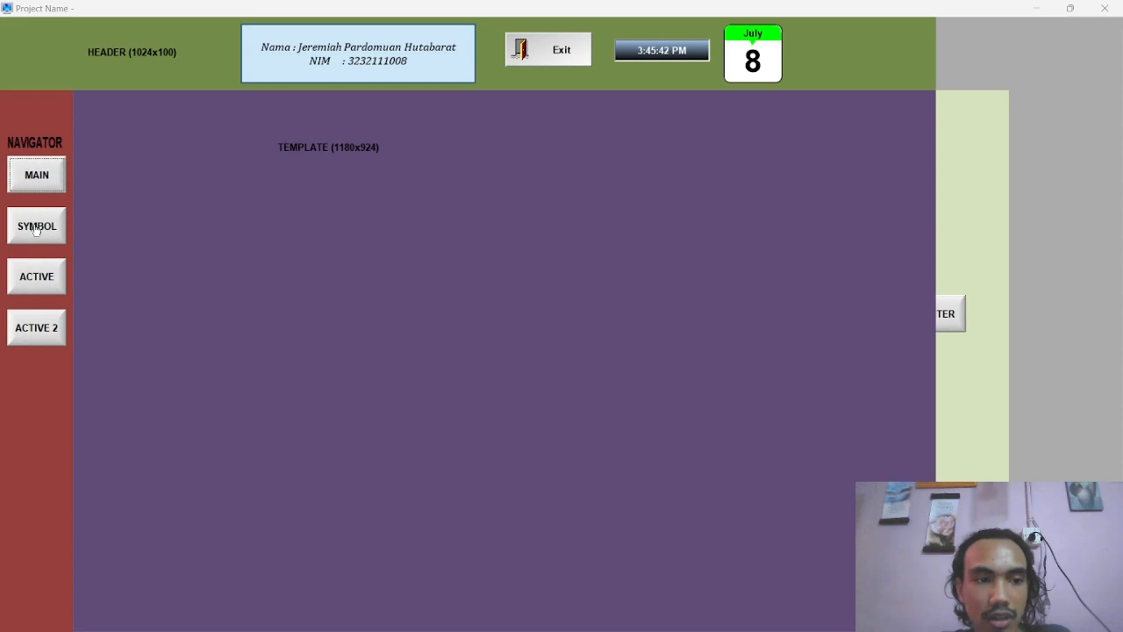
click(36, 229)
click(36, 271)
click(36, 320)
click(34, 277)
click(35, 230)
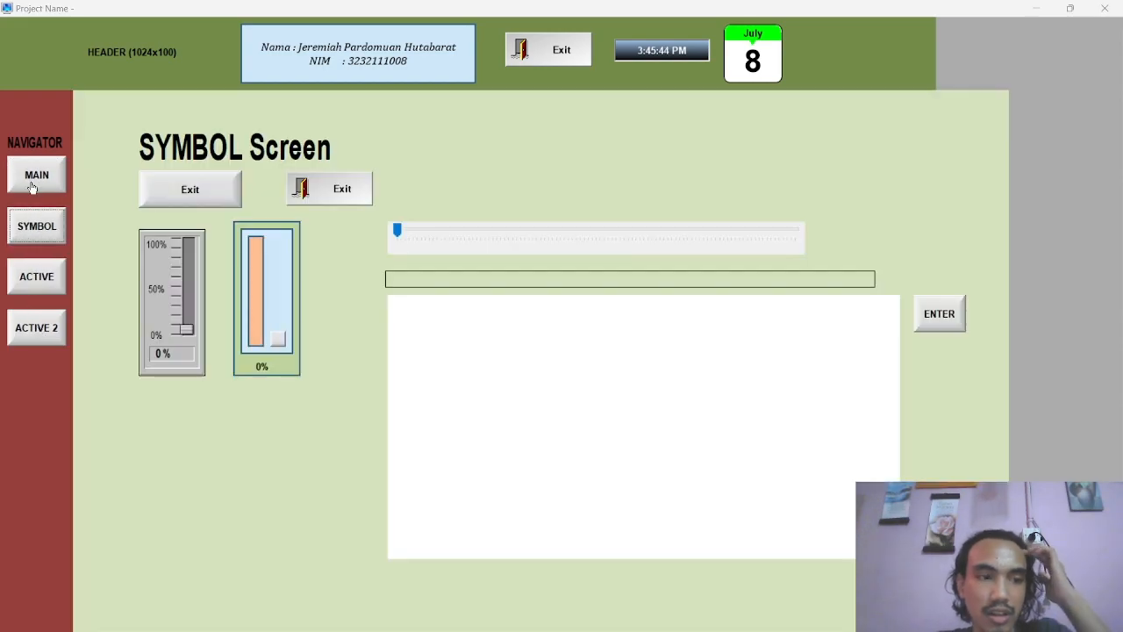
click(30, 187)
click(34, 274)
click(33, 325)
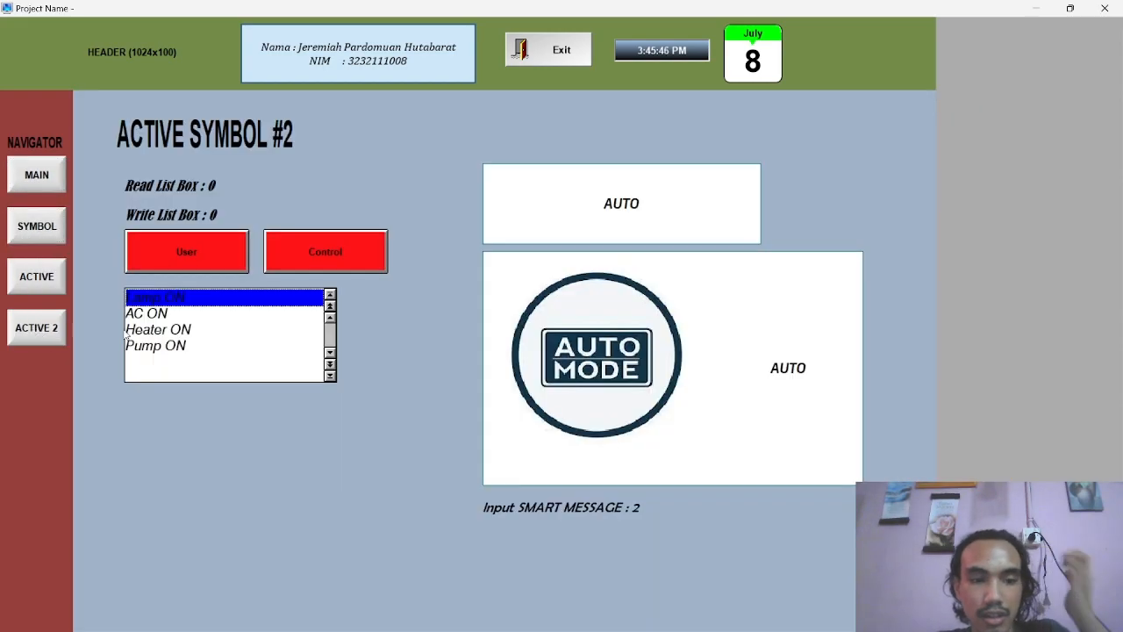
Test the Smart Message states on the running ACTIVE 2 screen with the input values 1 and 0
click(646, 506)
text(2)
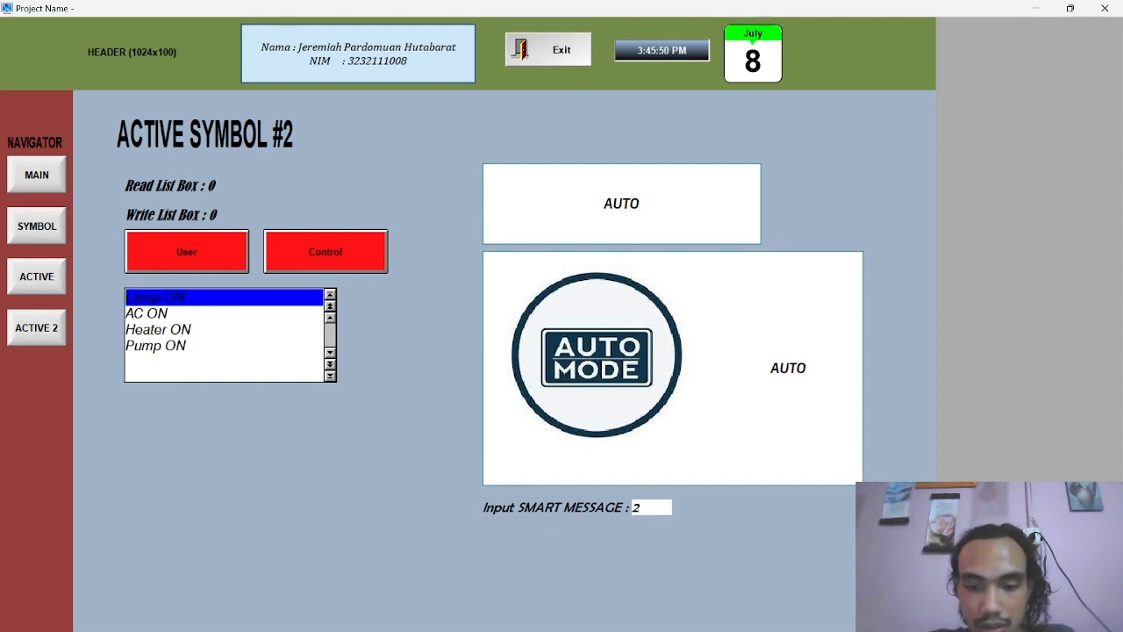
key(BackSpace)
text(1)
key(Return)
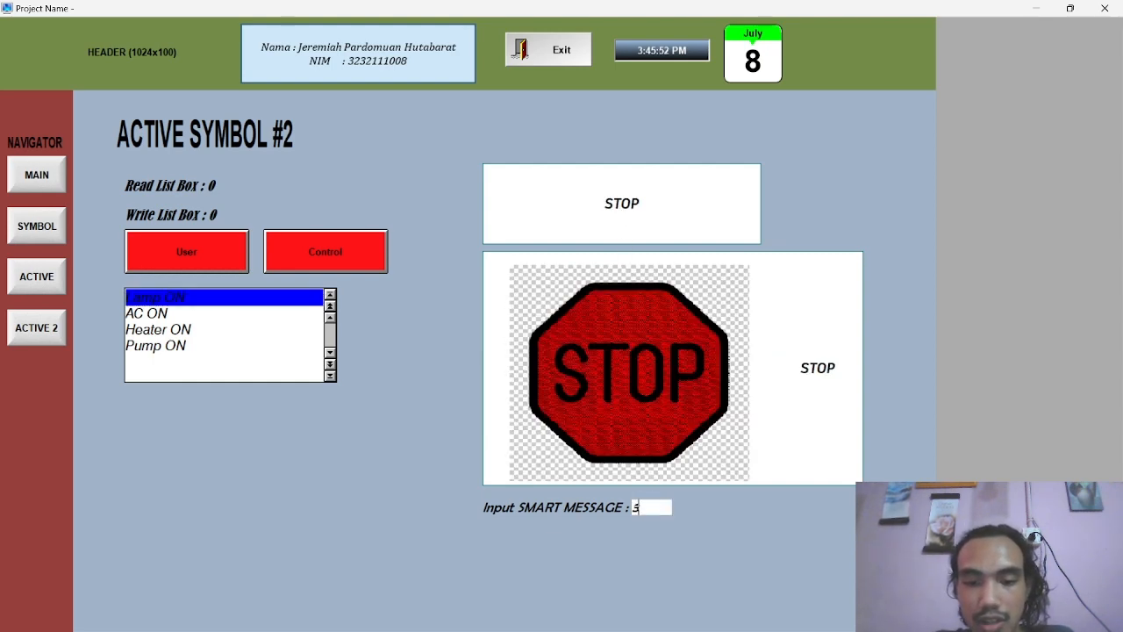
key(BackSpace)
text(0)
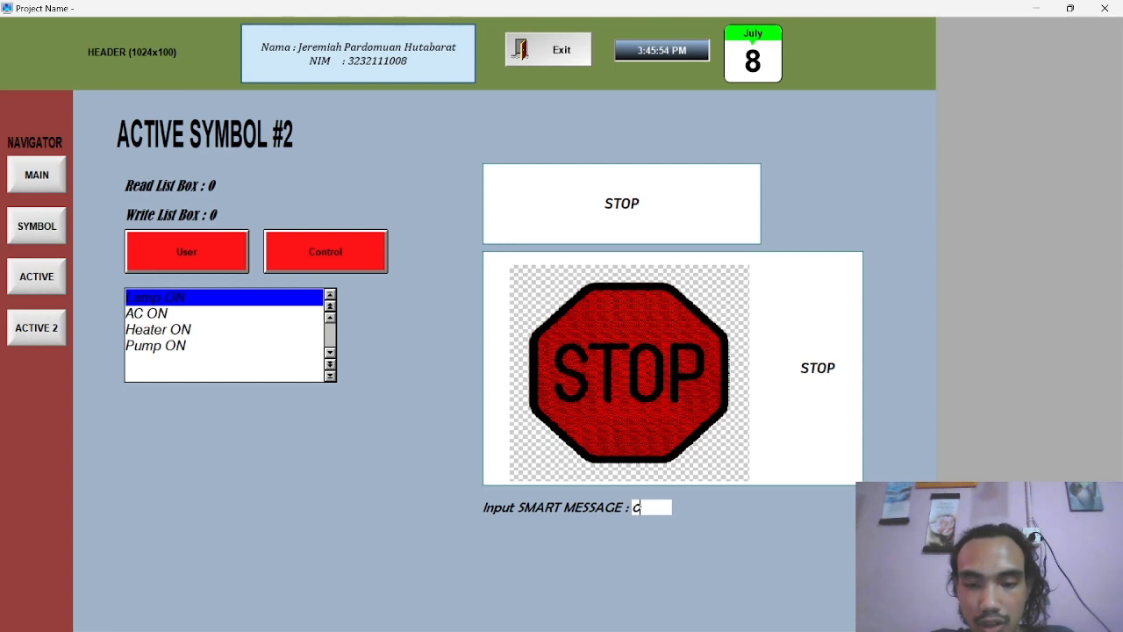
key(Return)
Test the Smart Message states with the input values 2 and 3
key(BackSpace)
text(2)
key(Return)
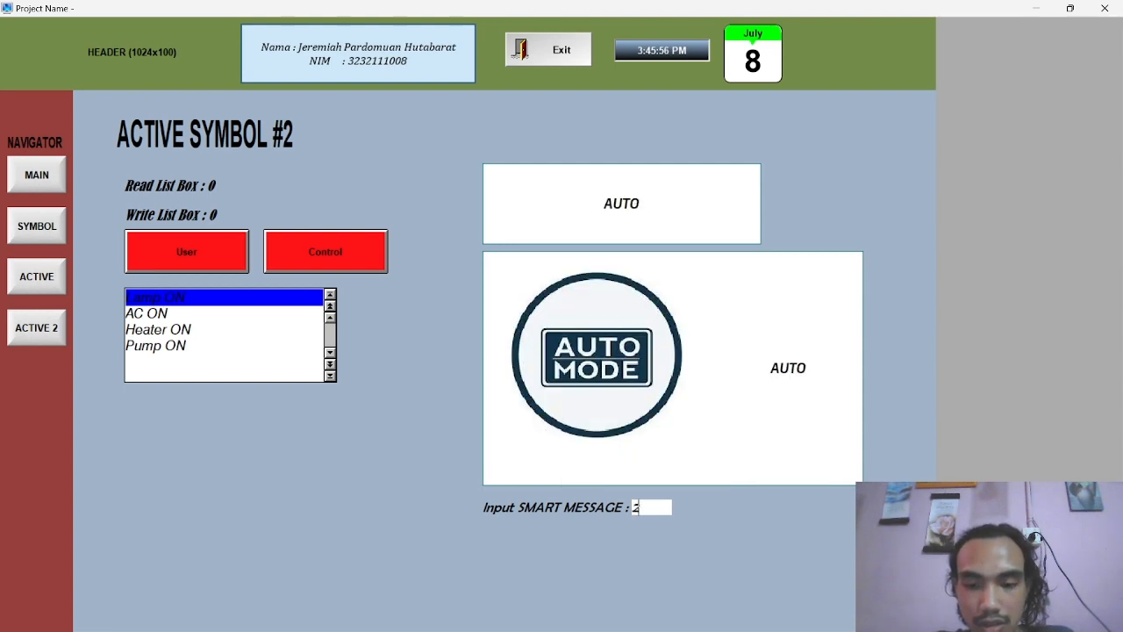
key(BackSpace)
text(3)
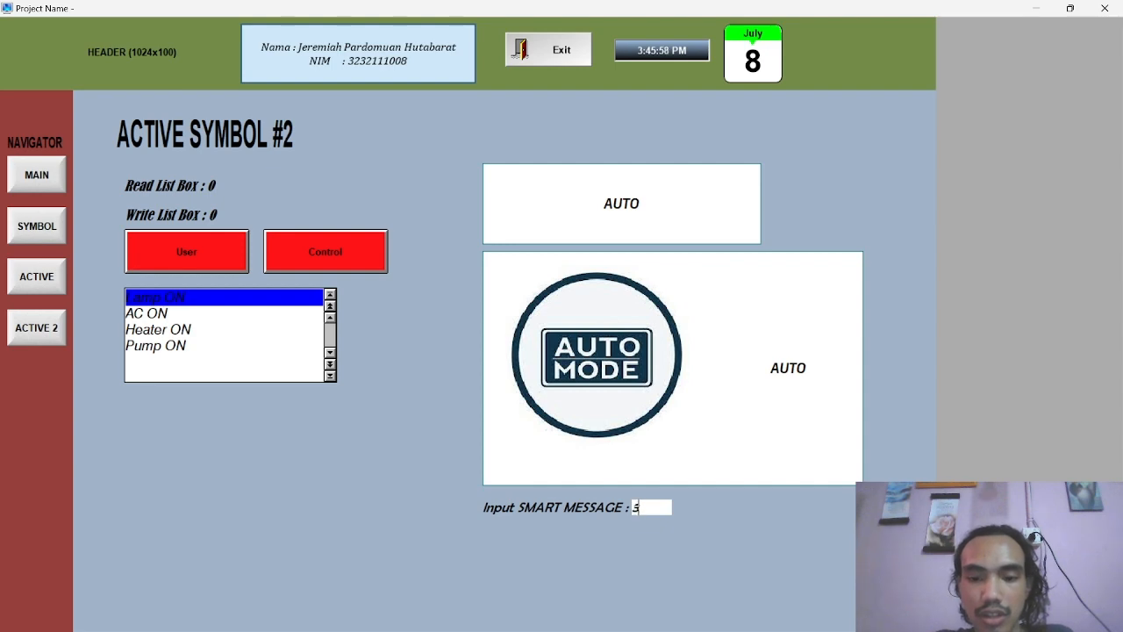
key(Return)
click(394, 411)
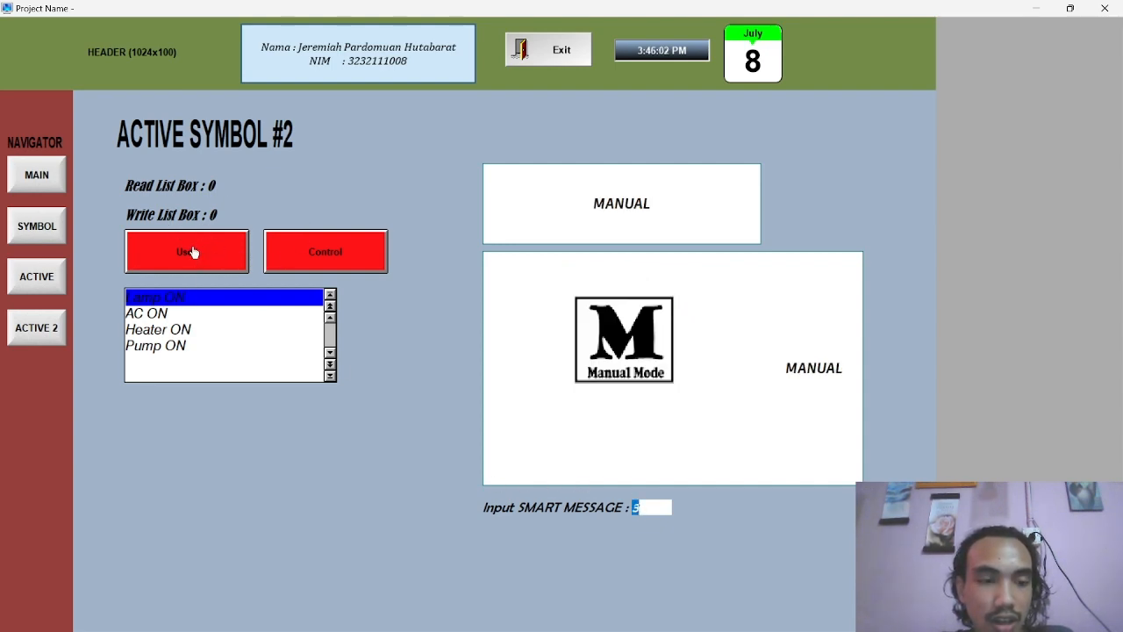
Switch on User with Control off, select AC ON in the list box, and try writing the value 3 to it
click(193, 252)
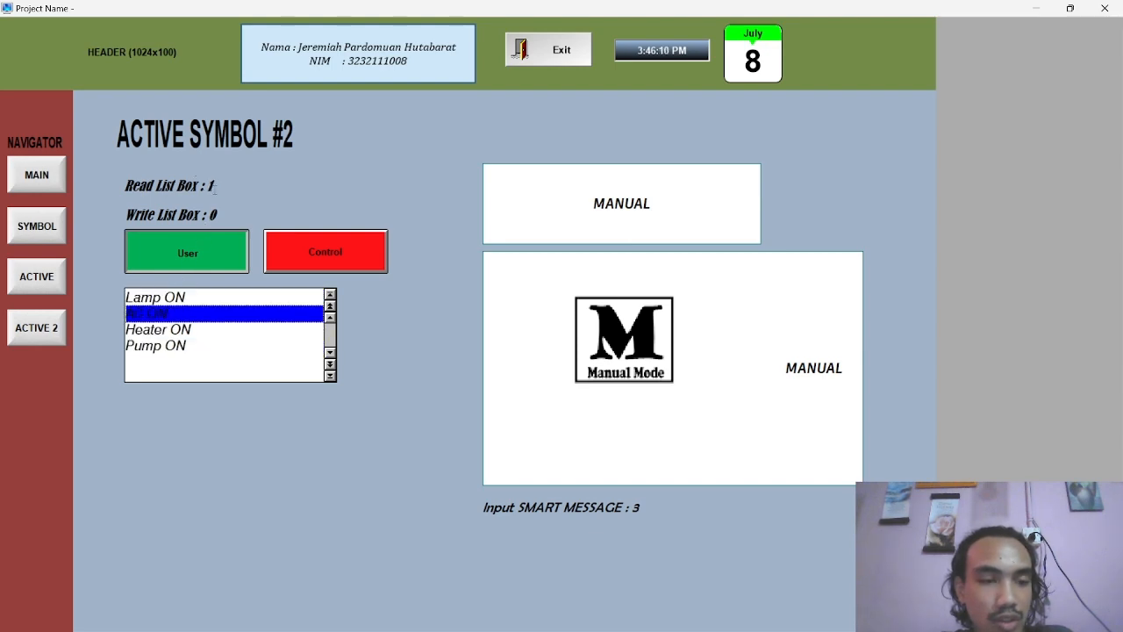
click(213, 215)
text(1)
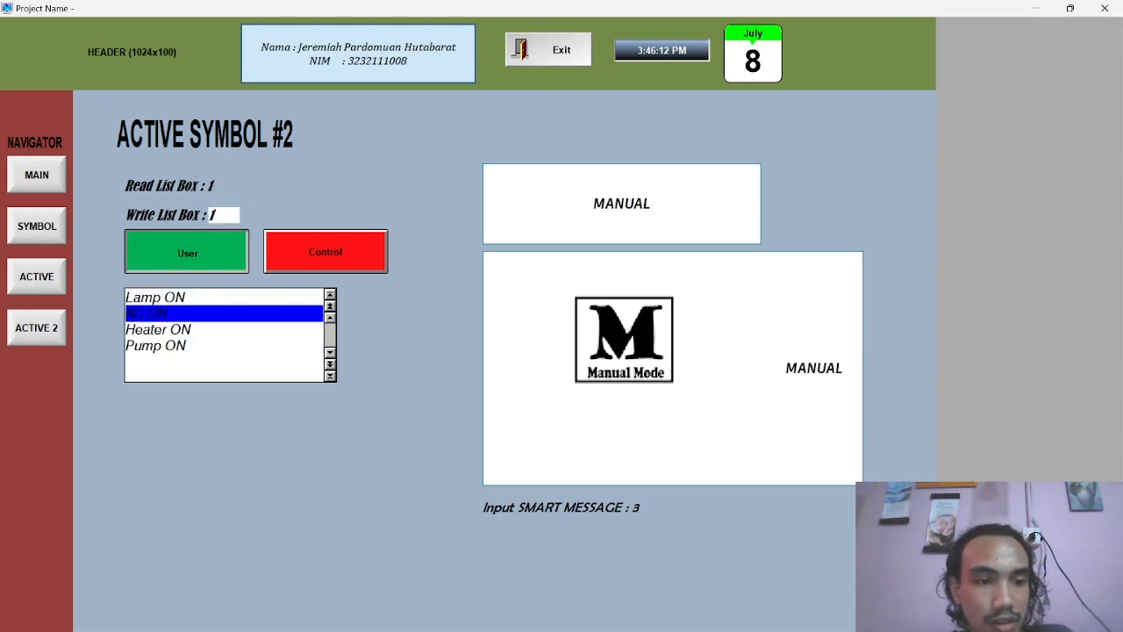
key(BackSpace)
text(3)
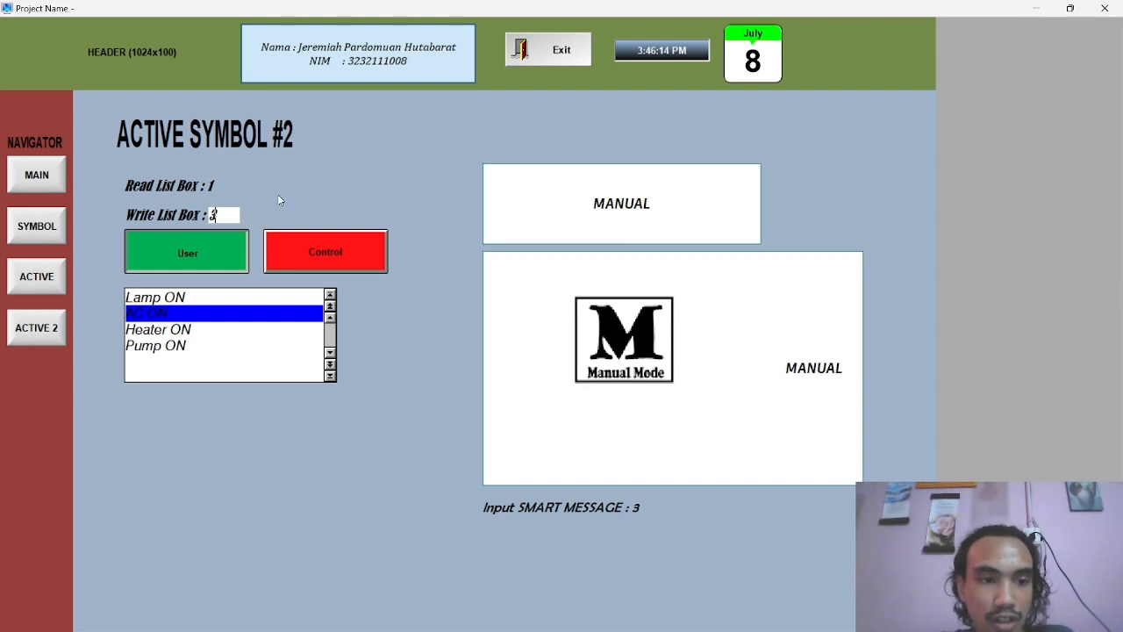
key(Return)
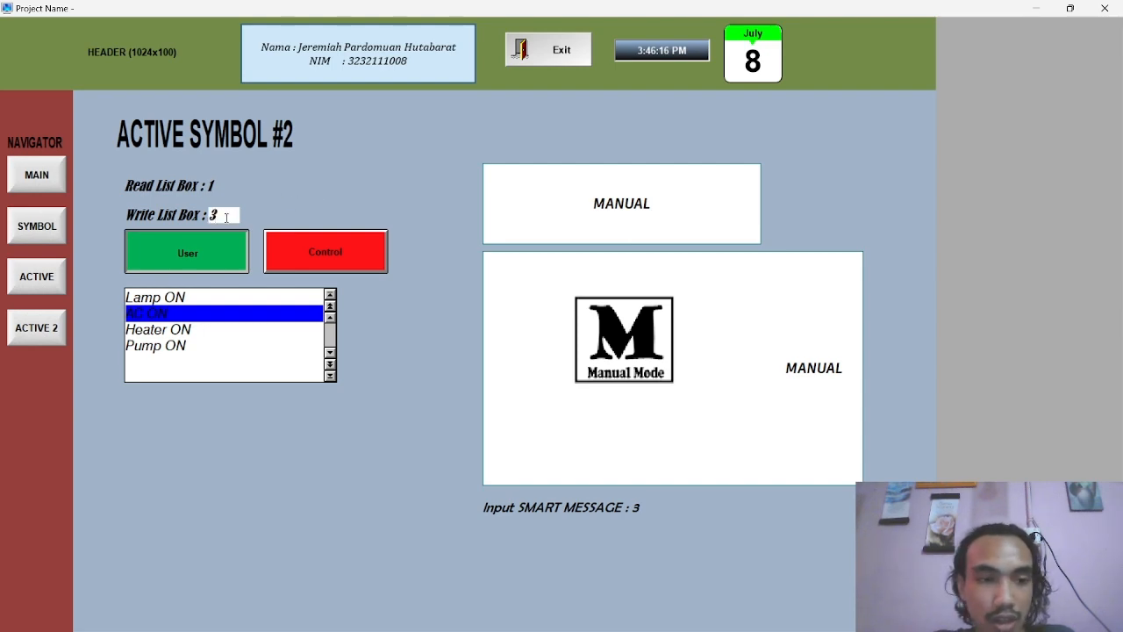
Test the list box with Control on and User off by writing the value 0 and selecting Lamp ON
key(BackSpace)
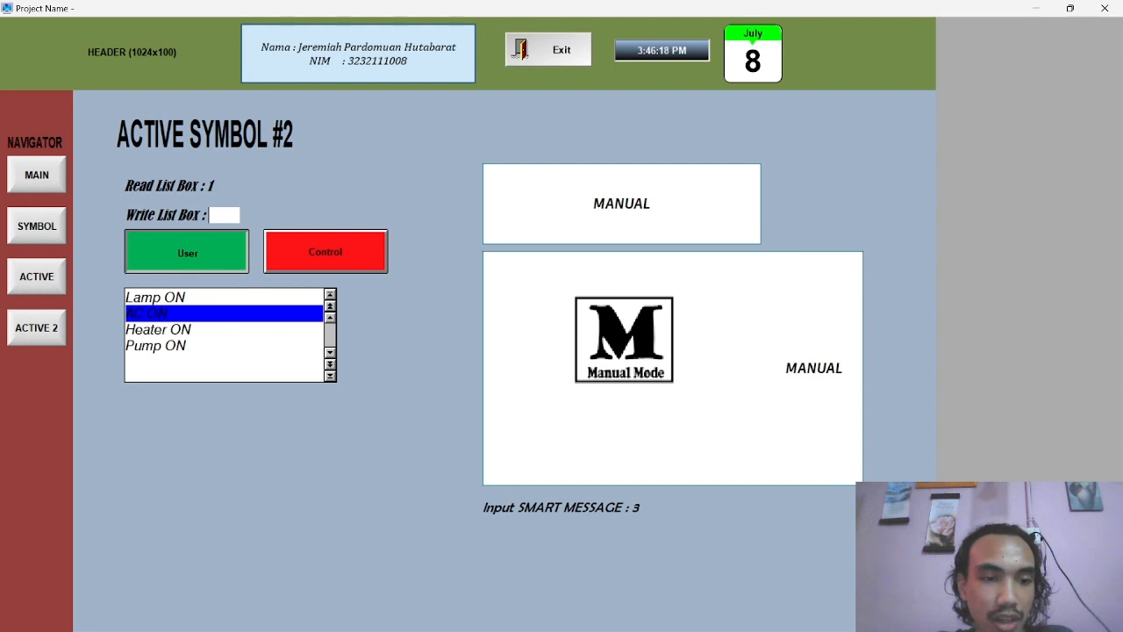
text(1)
text(0)
key(BackSpace)
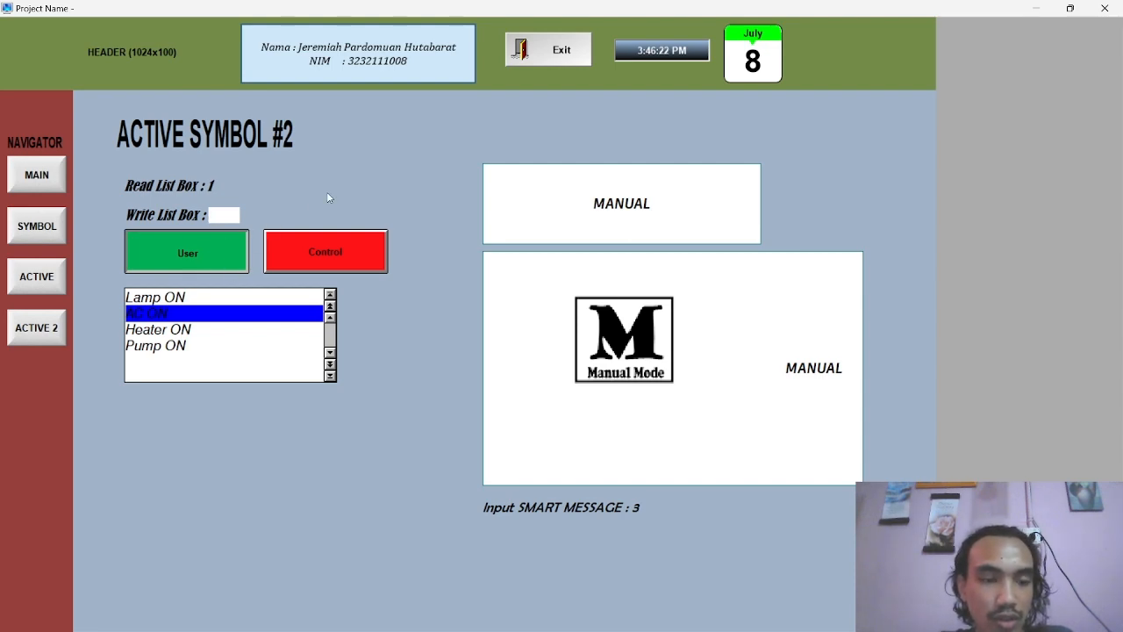
text(0)
key(Return)
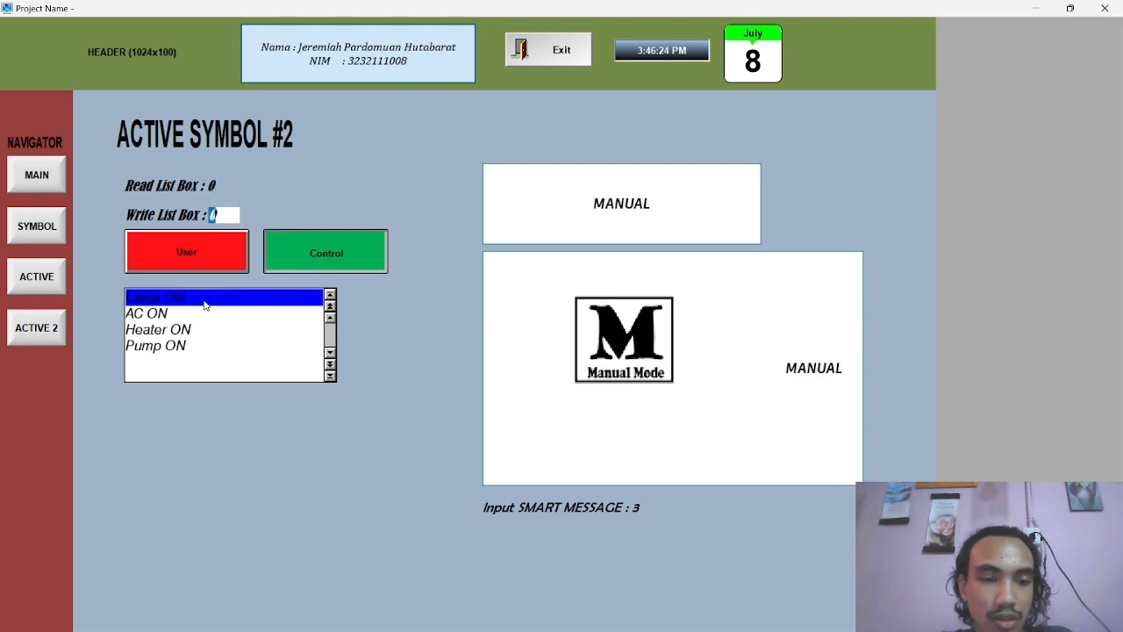
click(213, 298)
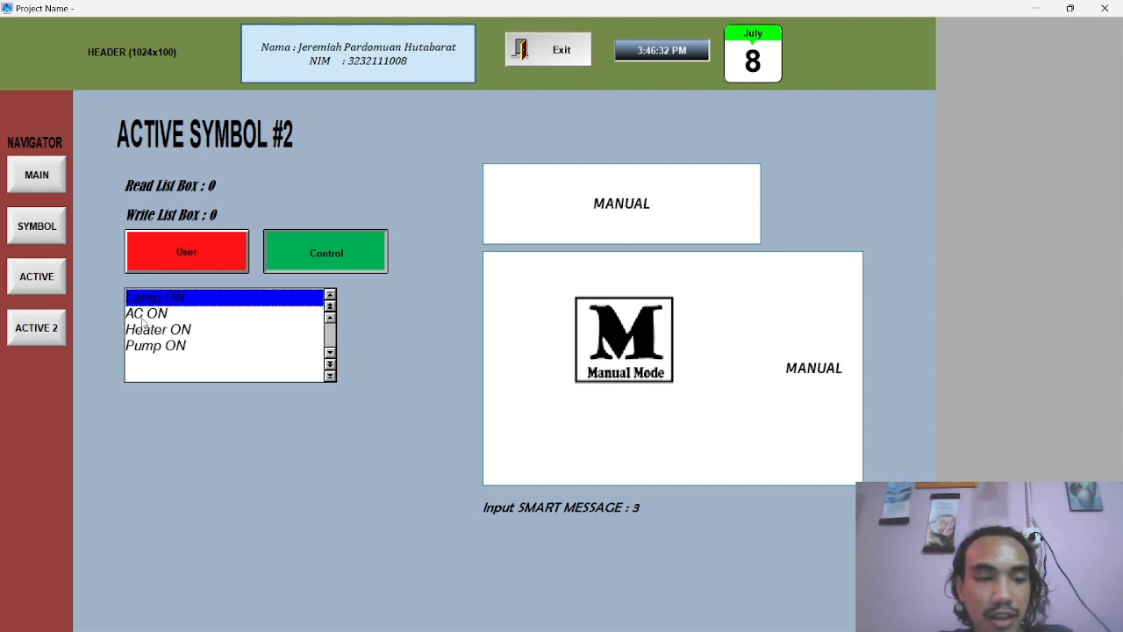
Write the values 1 and 0 to the list box with only Control switched on
click(217, 214)
key(BackSpace)
text(1)
key(Return)
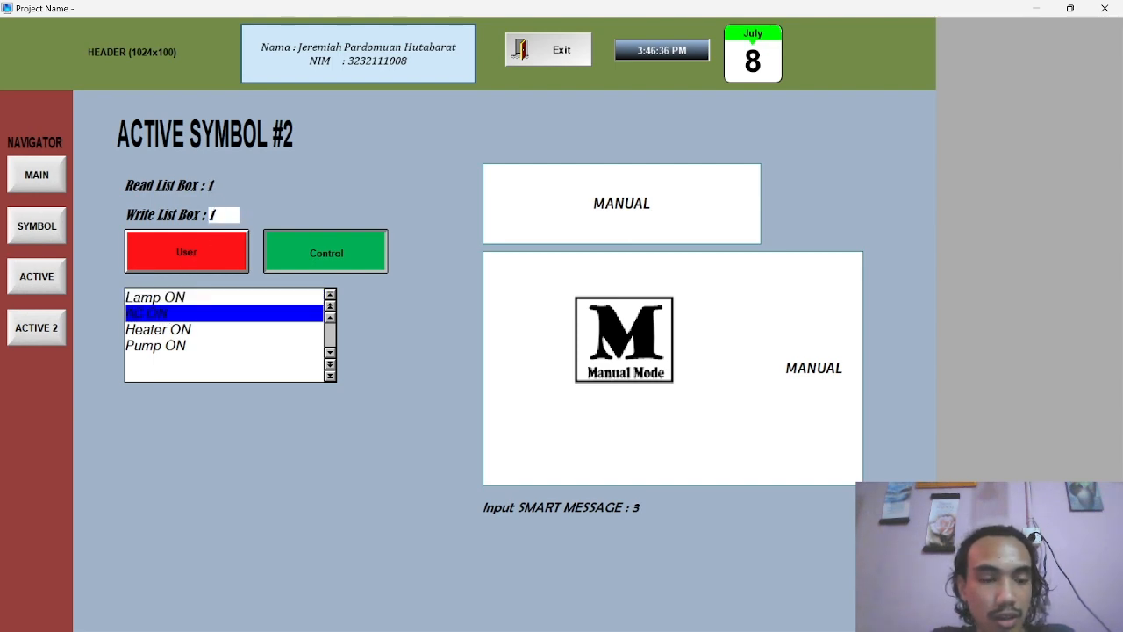
key(BackSpace)
text(0)
key(Return)
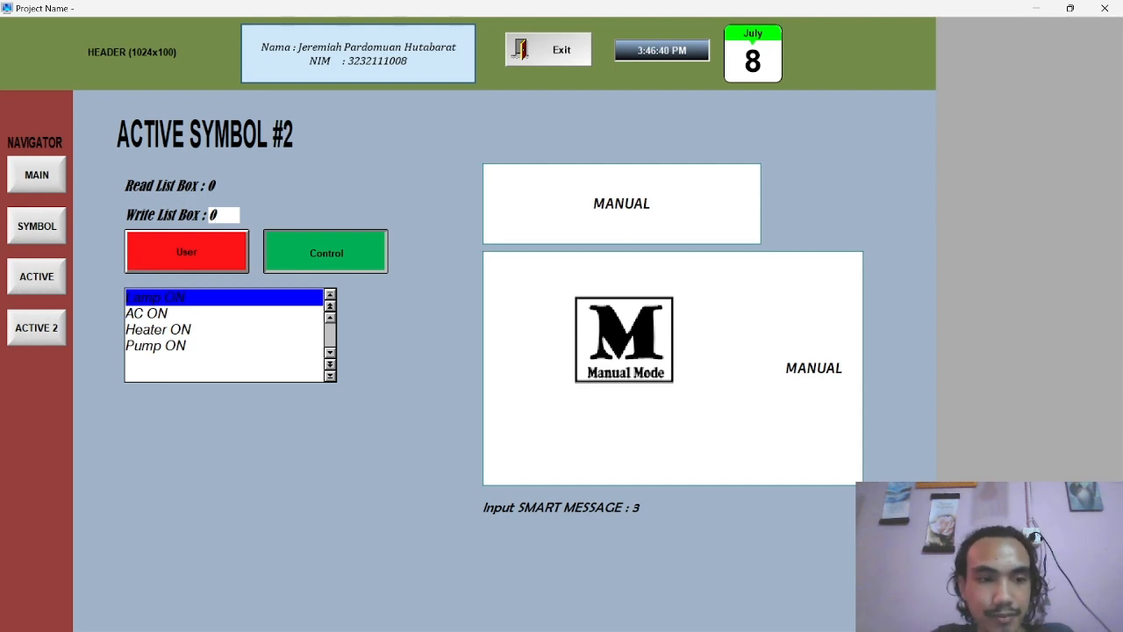
Switch on User alongside Control, try selecting list items, and write the values 1 and 0 to the list box
click(178, 256)
mouse_move(200, 312)
mouse_down()
mouse_move(159, 351)
mouse_move(171, 299)
mouse_move(200, 296)
mouse_up()
click(221, 217)
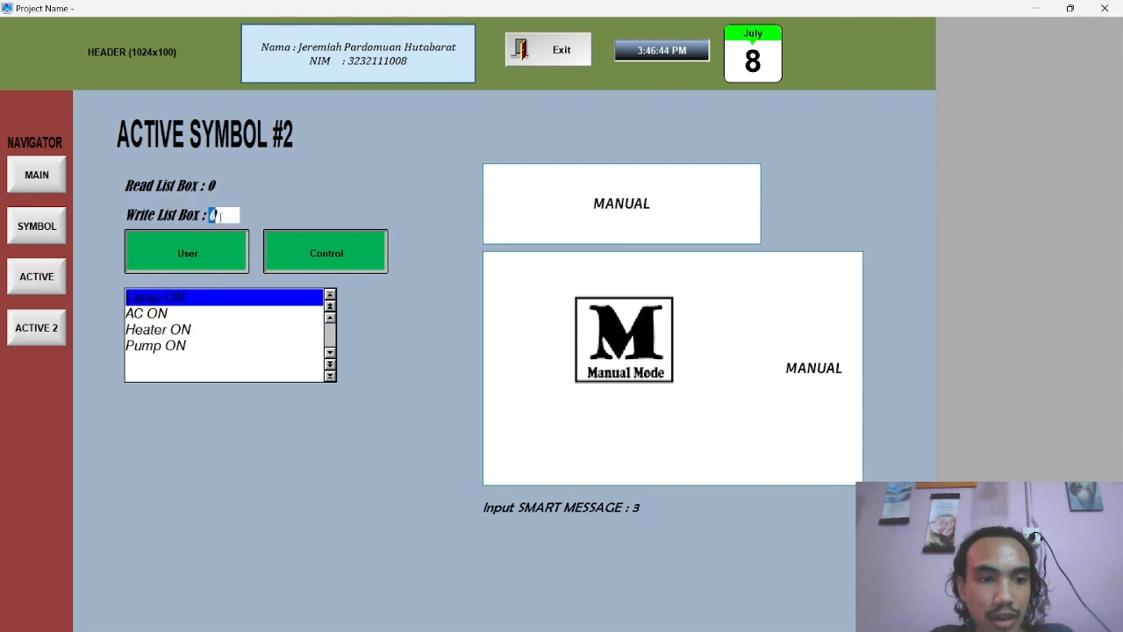
text(1)
key(Return)
key(BackSpace)
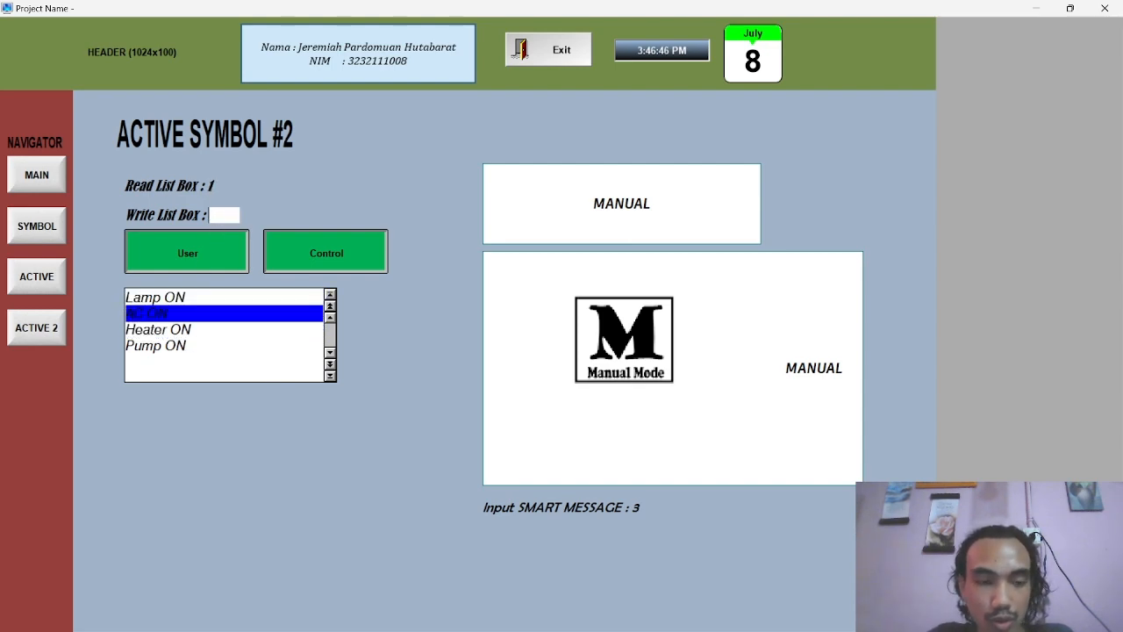
text(0)
key(Return)
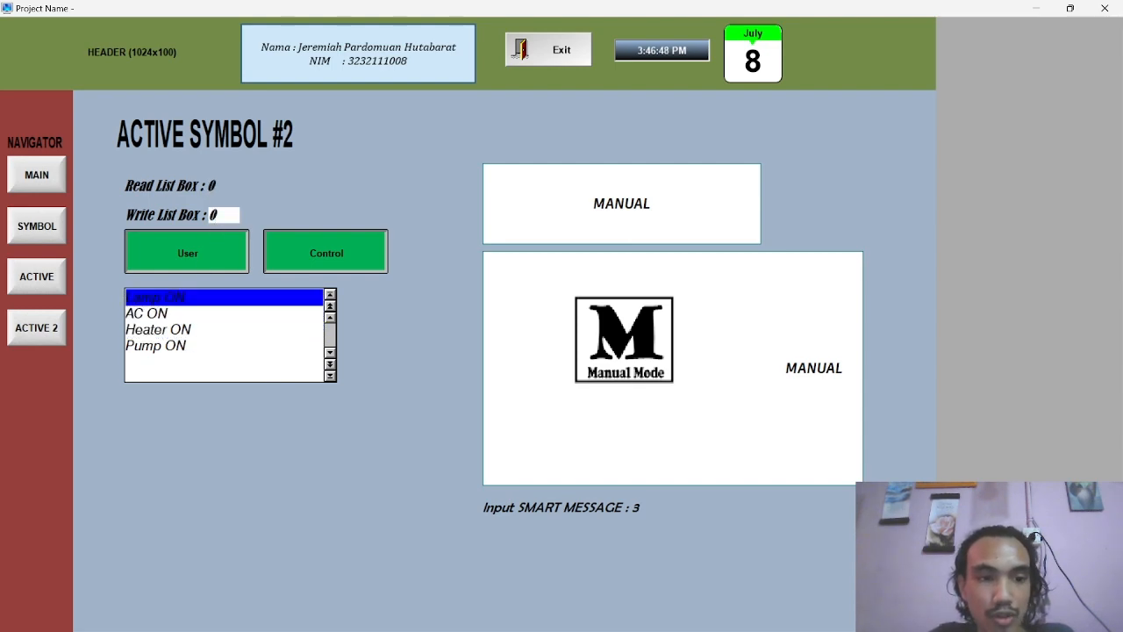
Select AC ON in the list box, and write the values 2 and 0 to it with both User and Control on
click(146, 312)
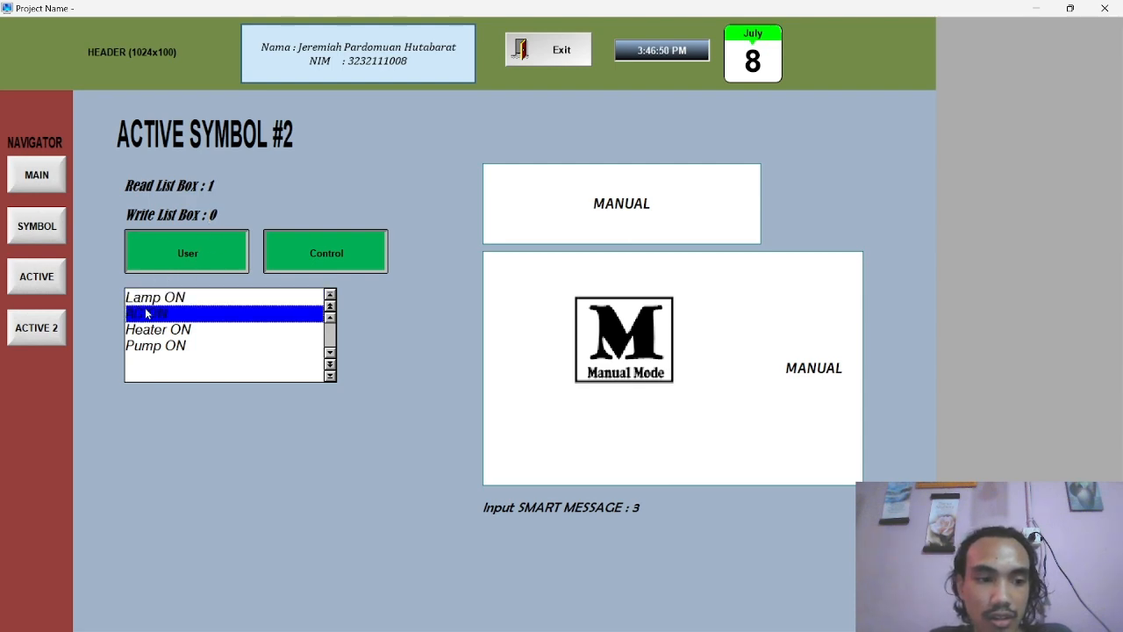
click(219, 215)
key(BackSpace)
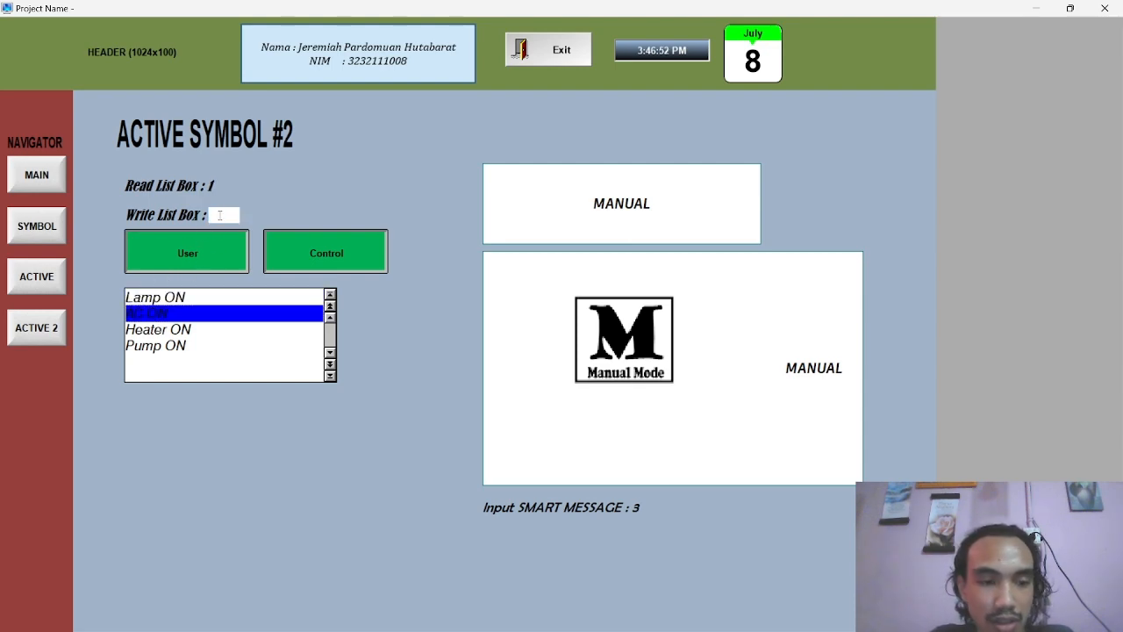
text(2)
key(Return)
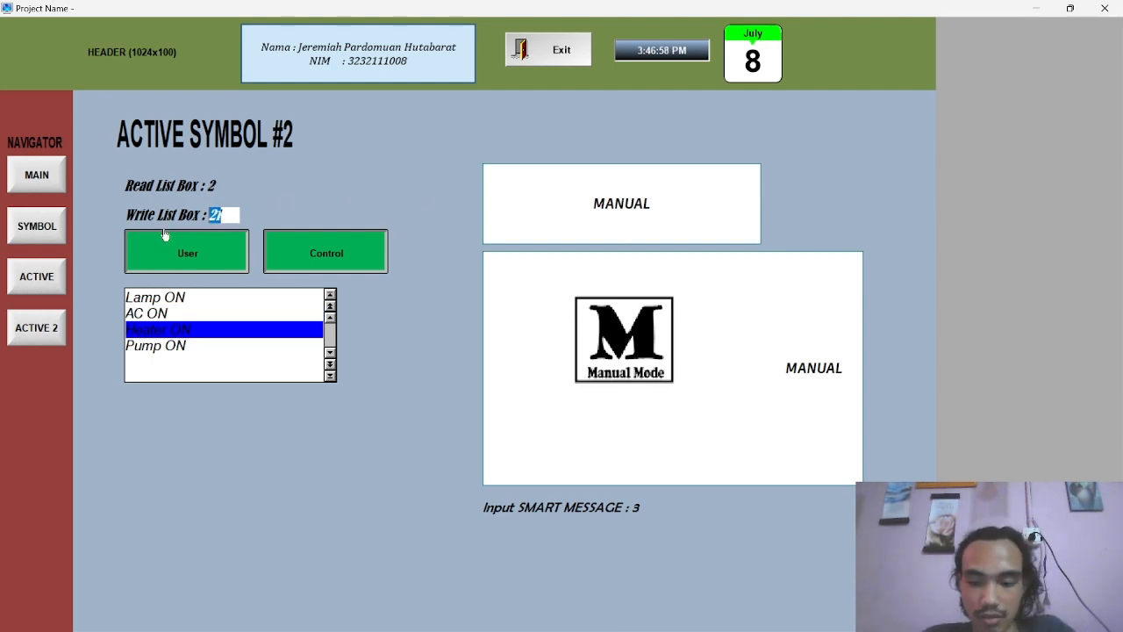
text(0)
key(Return)
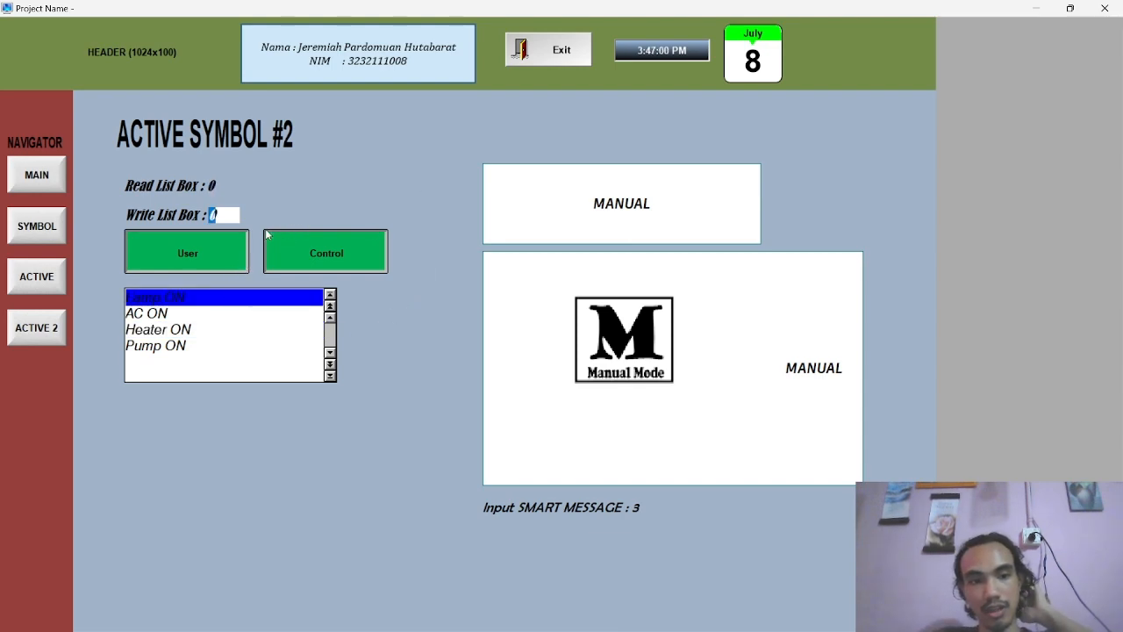